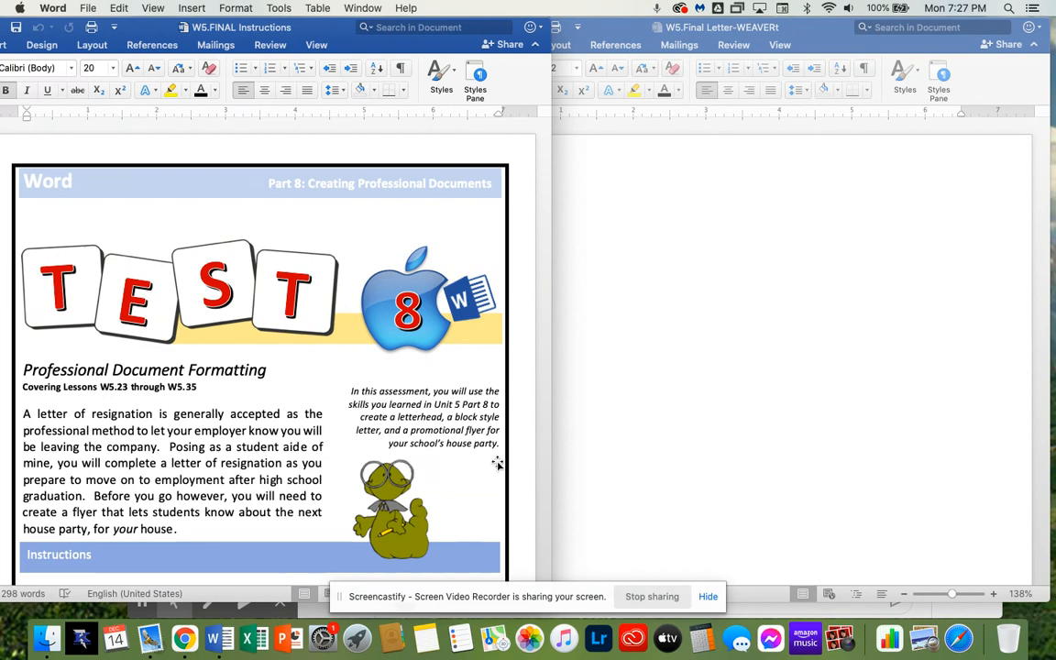
Save the new letter document under its current file name as a Word document, replacing the existing file
scroll(471, 441, down, 5)
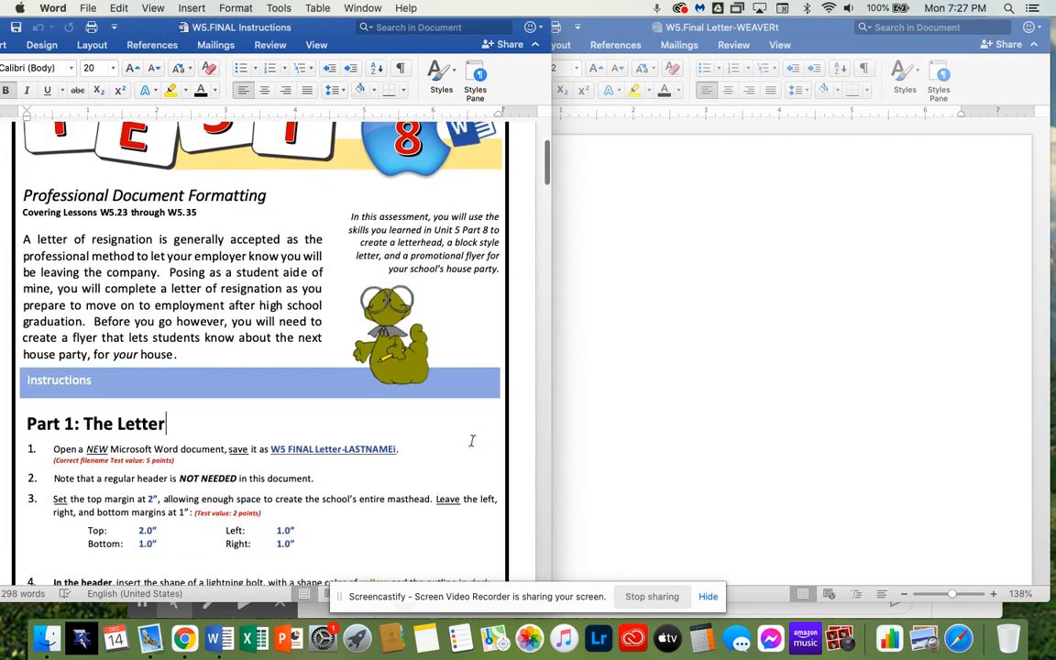
scroll(472, 441, down, 3)
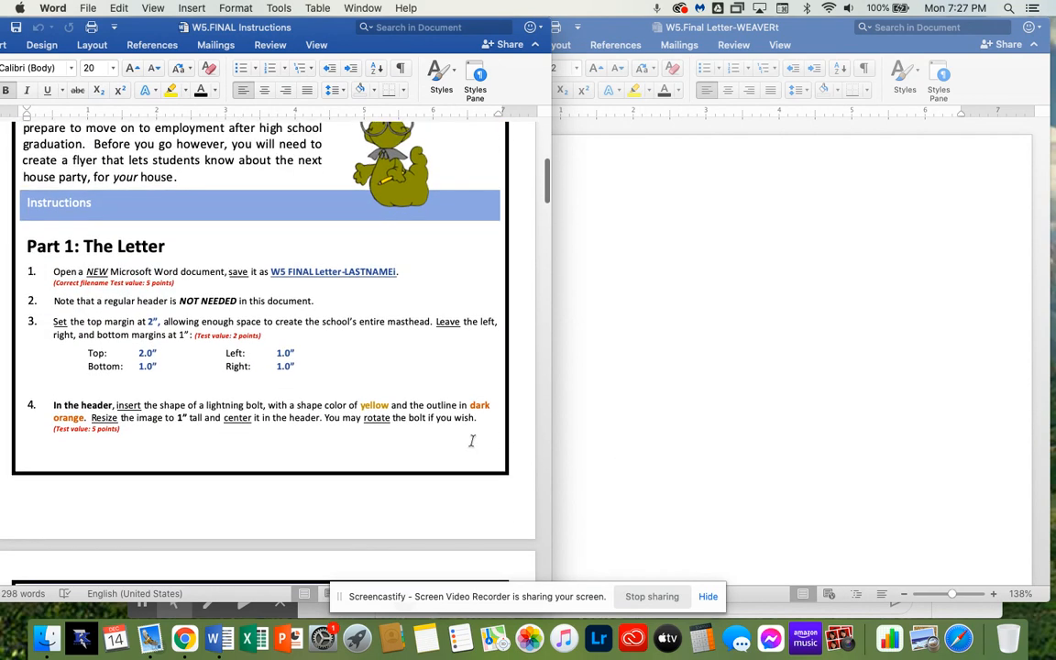
click(704, 441)
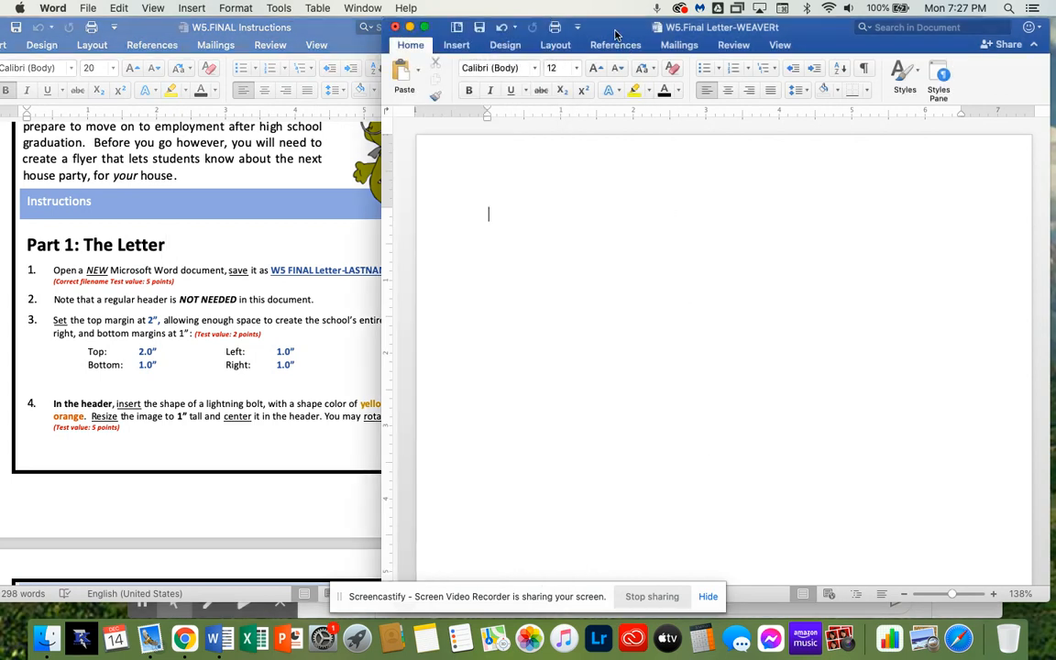
drag(616, 34, 622, 34)
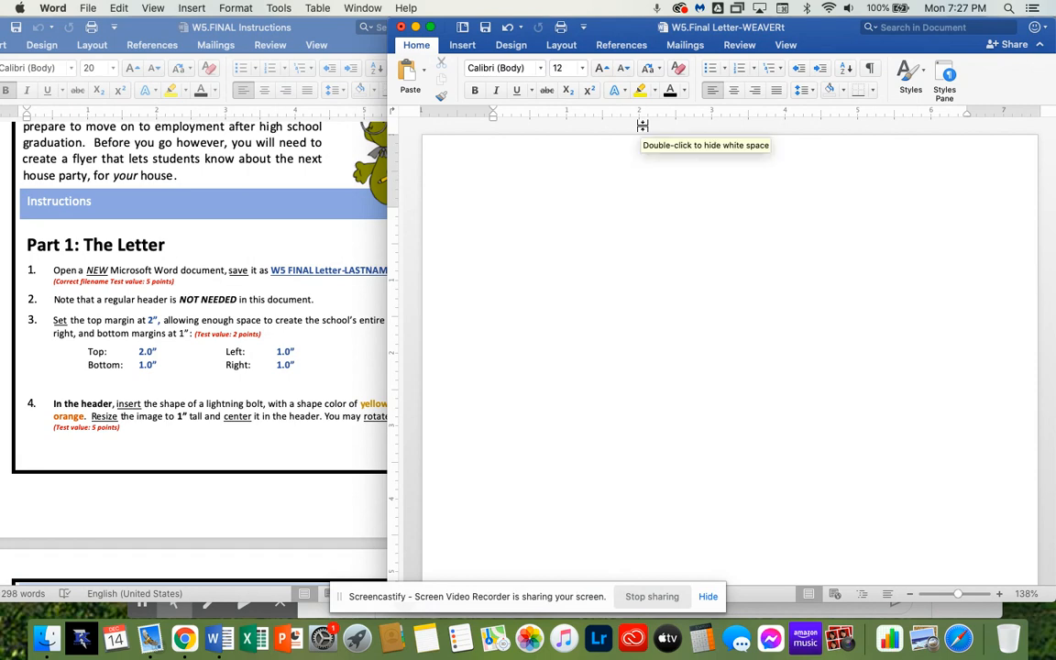
key(super+s)
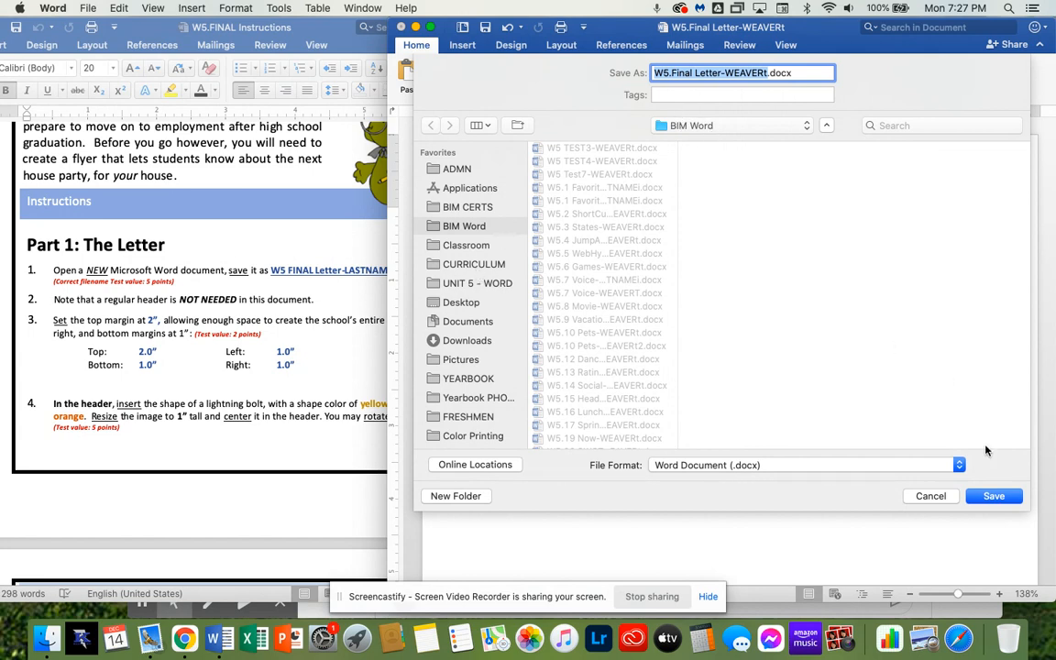
click(995, 496)
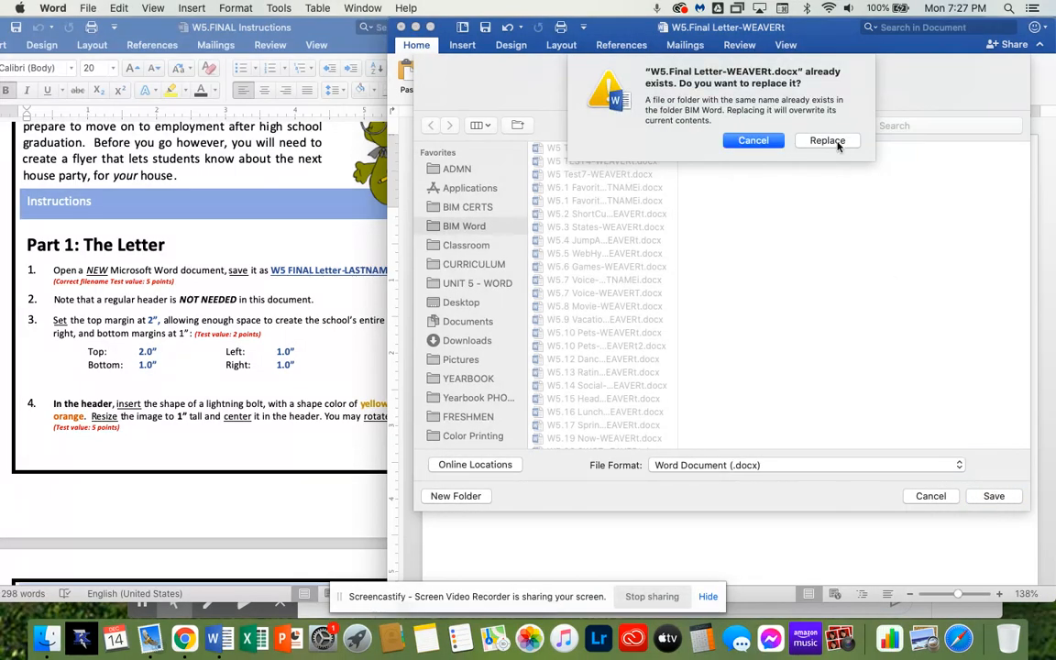
click(830, 143)
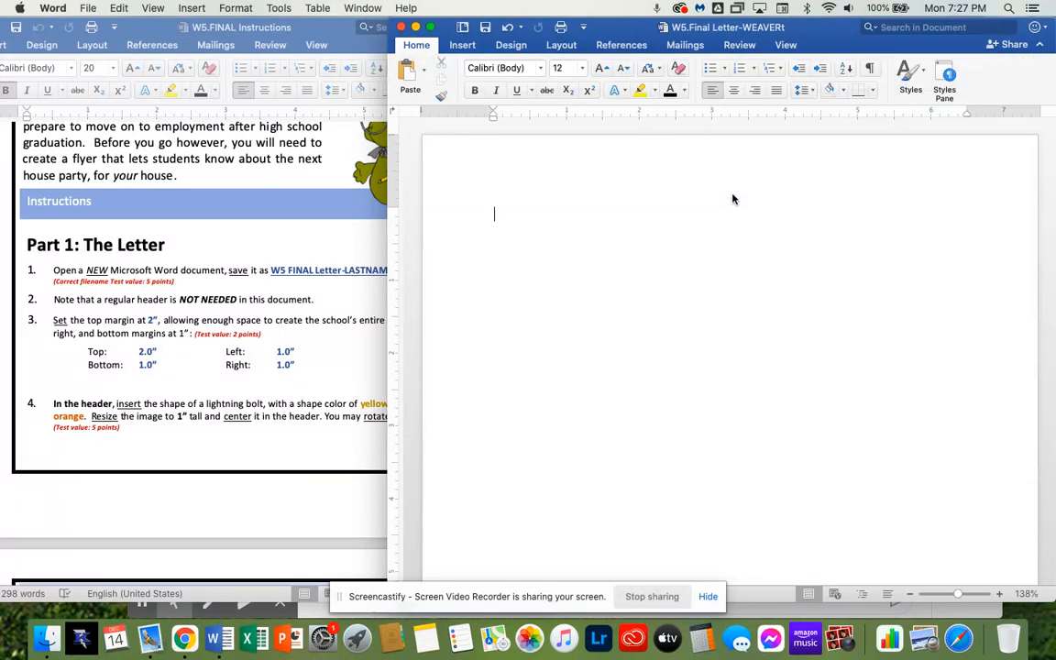
click(360, 363)
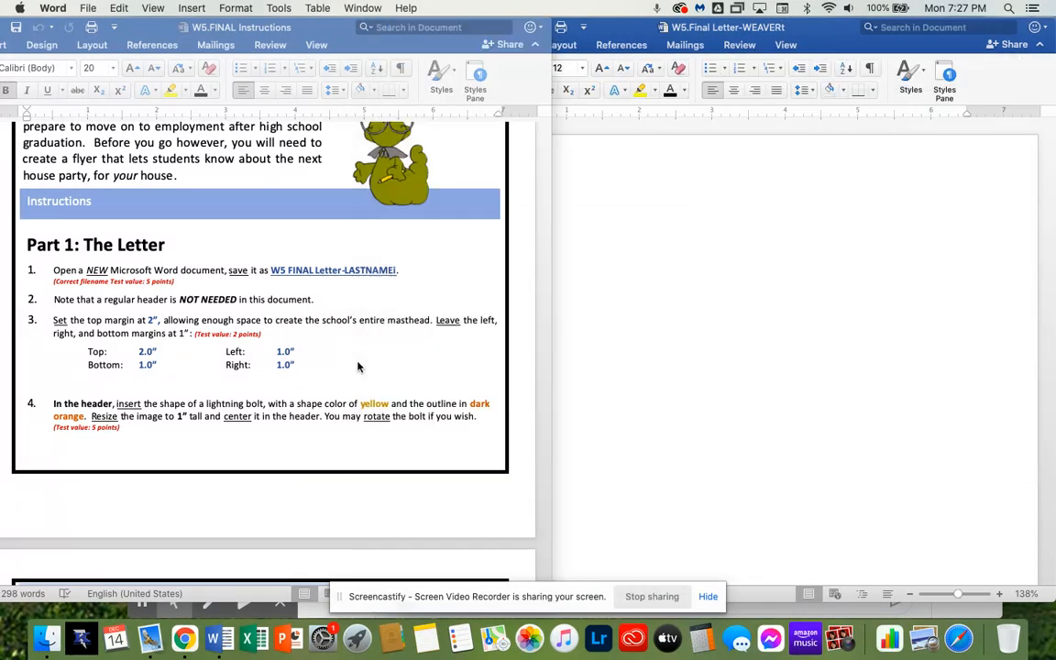
click(705, 596)
click(71, 299)
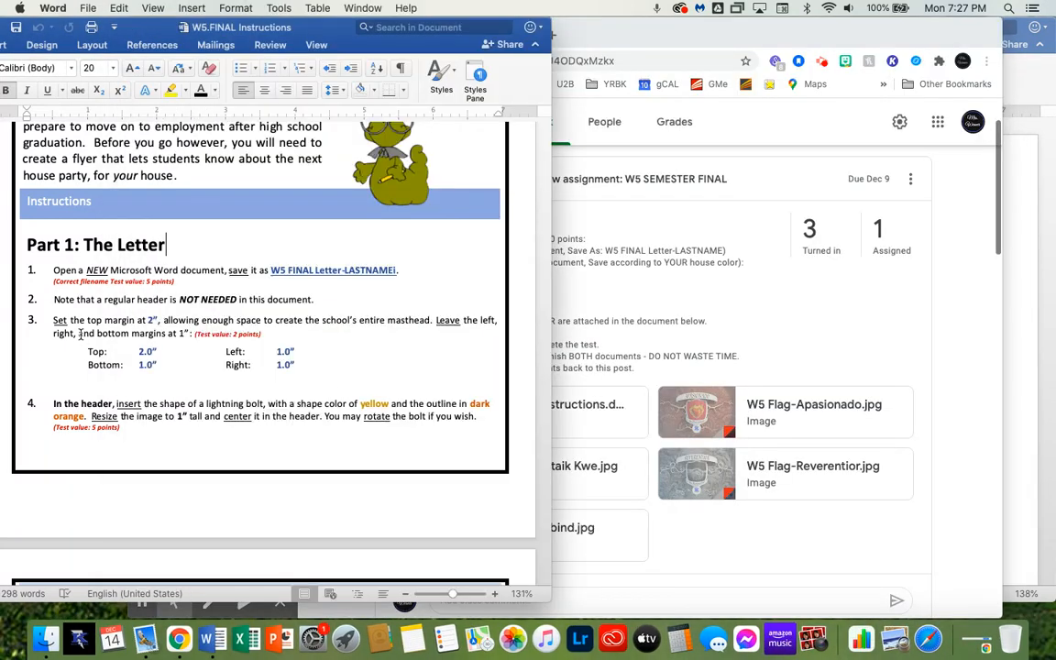
click(741, 360)
click(1016, 331)
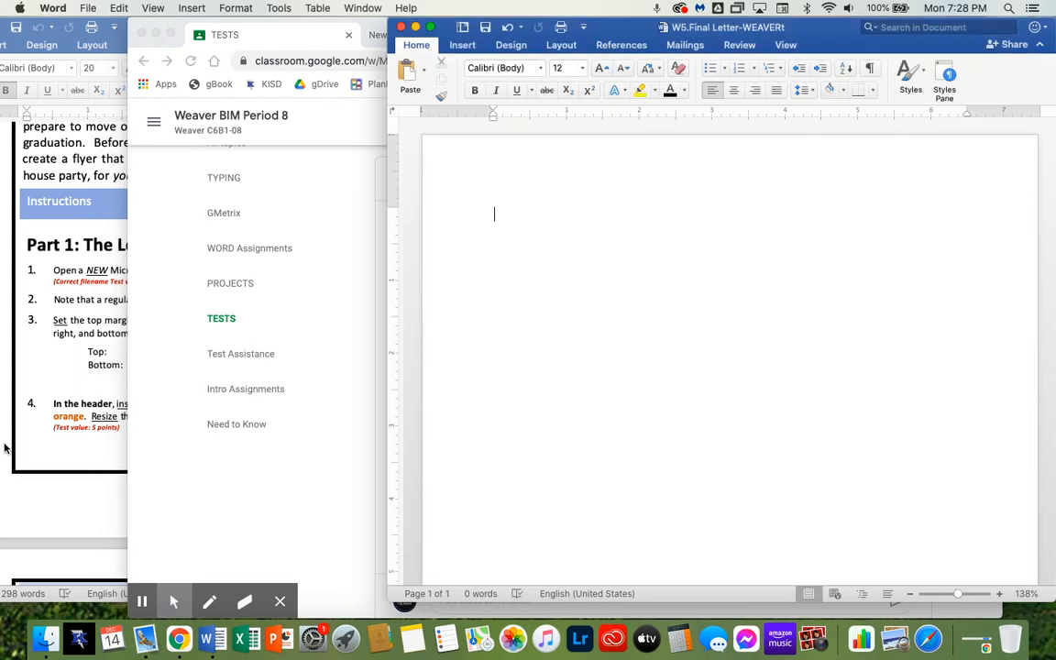
click(54, 501)
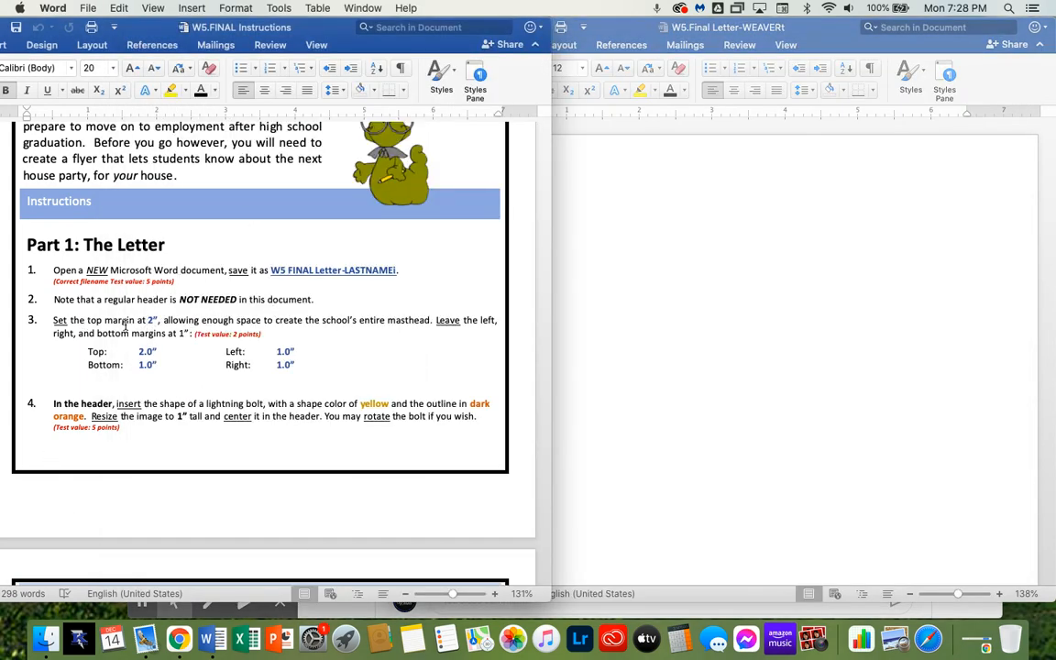
click(641, 401)
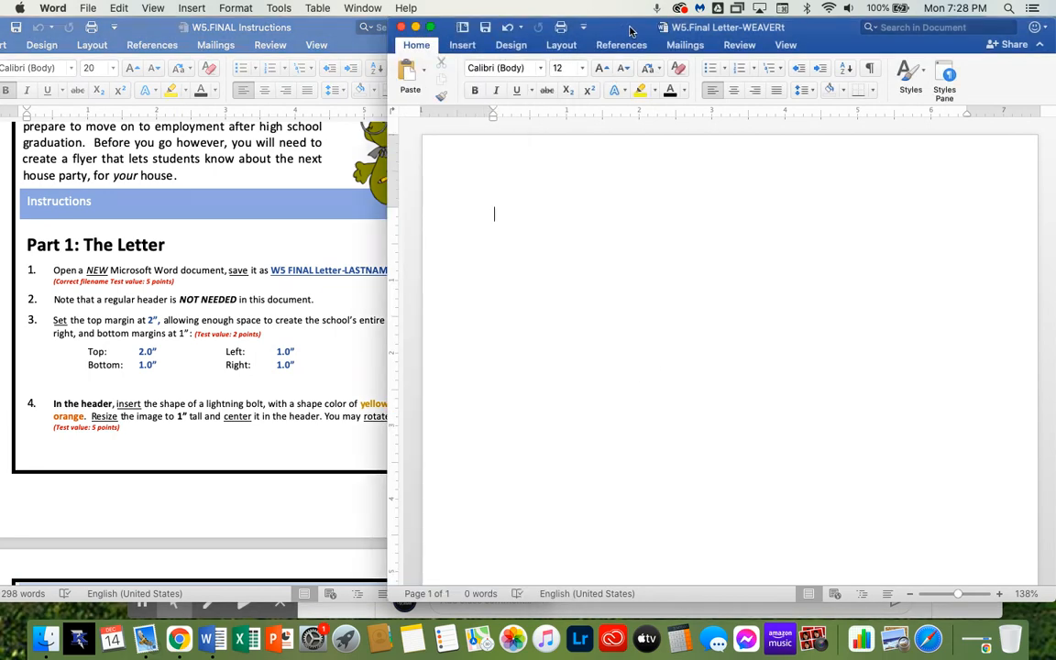
Set the letter's top margin to 2 inches through custom margins
click(563, 46)
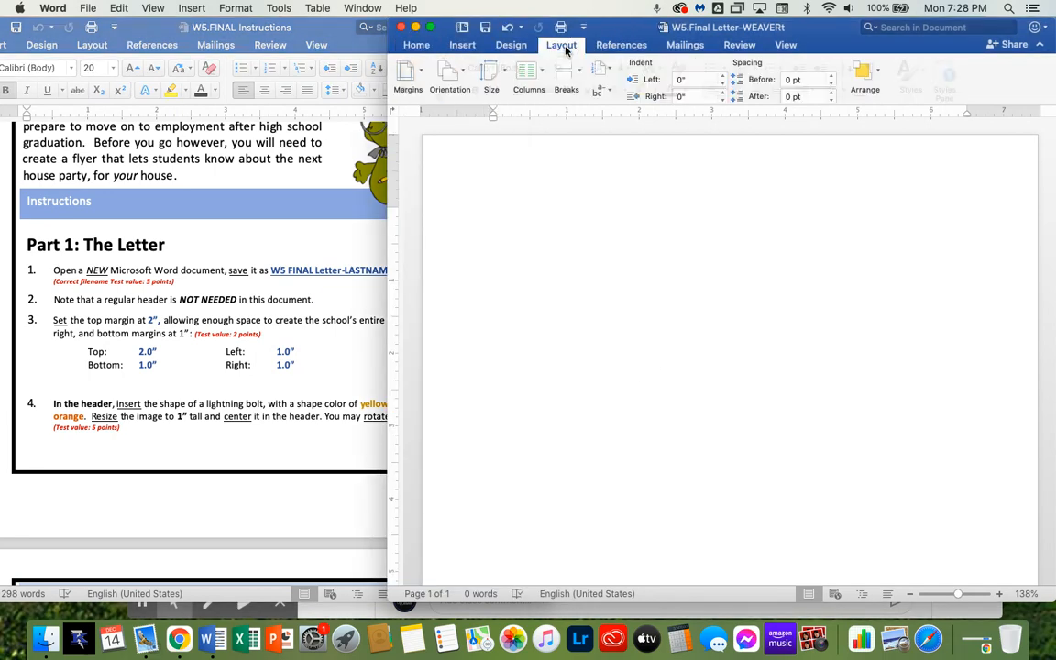
click(420, 79)
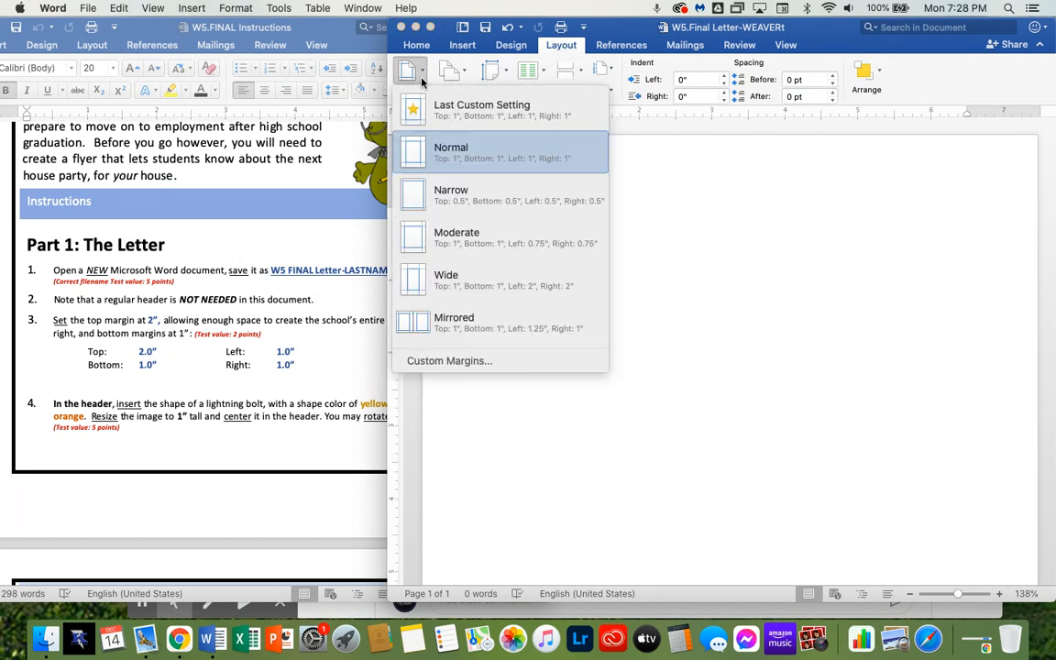
click(486, 364)
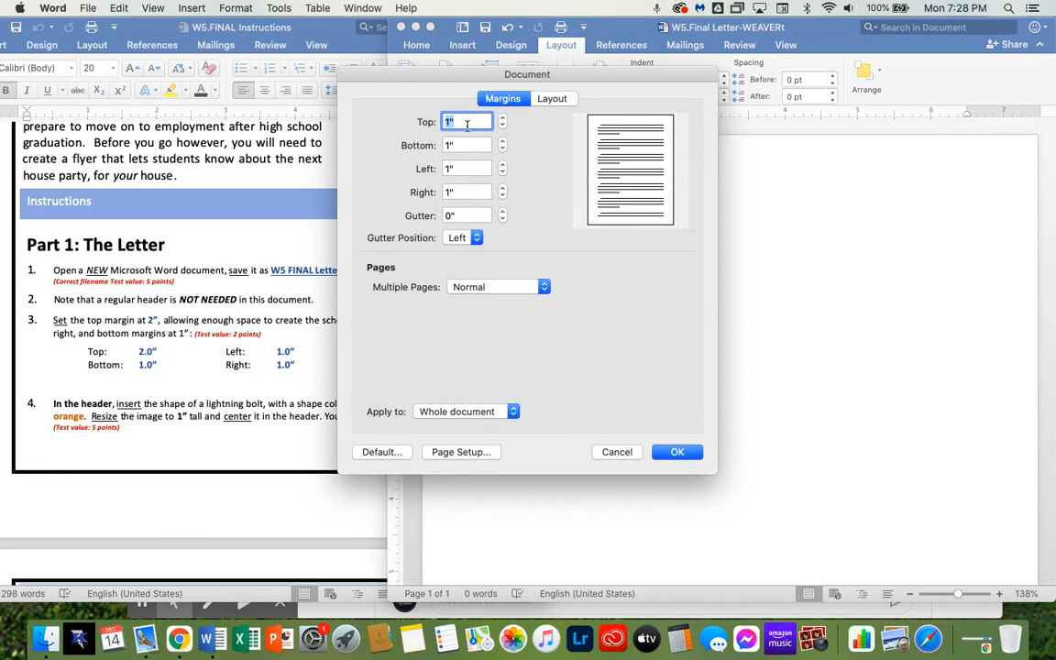
text(2)
key(Tab)
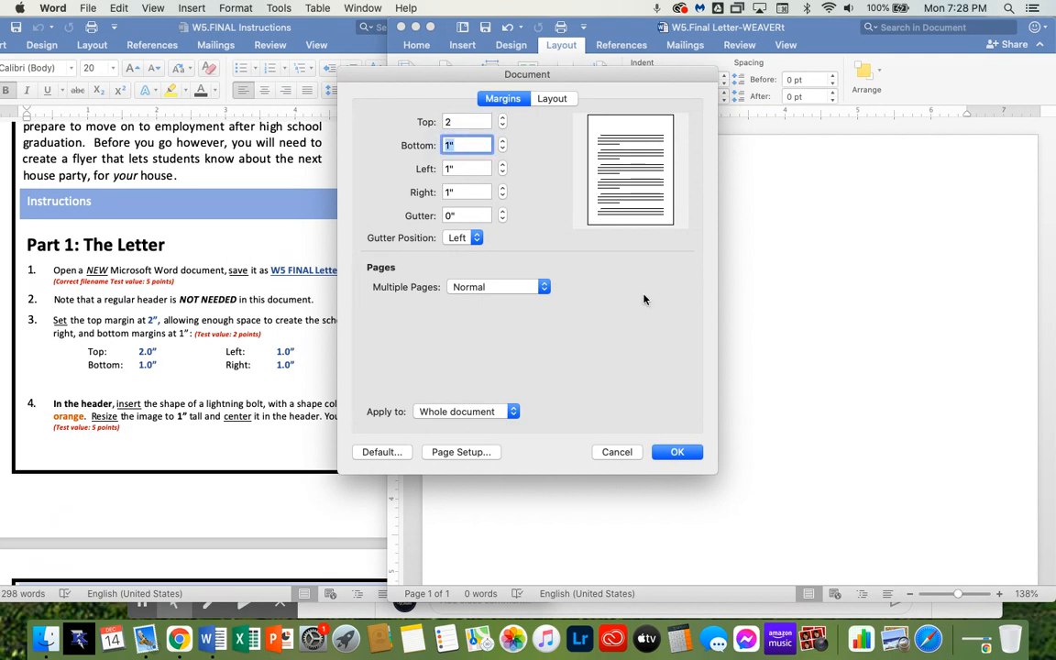
click(687, 453)
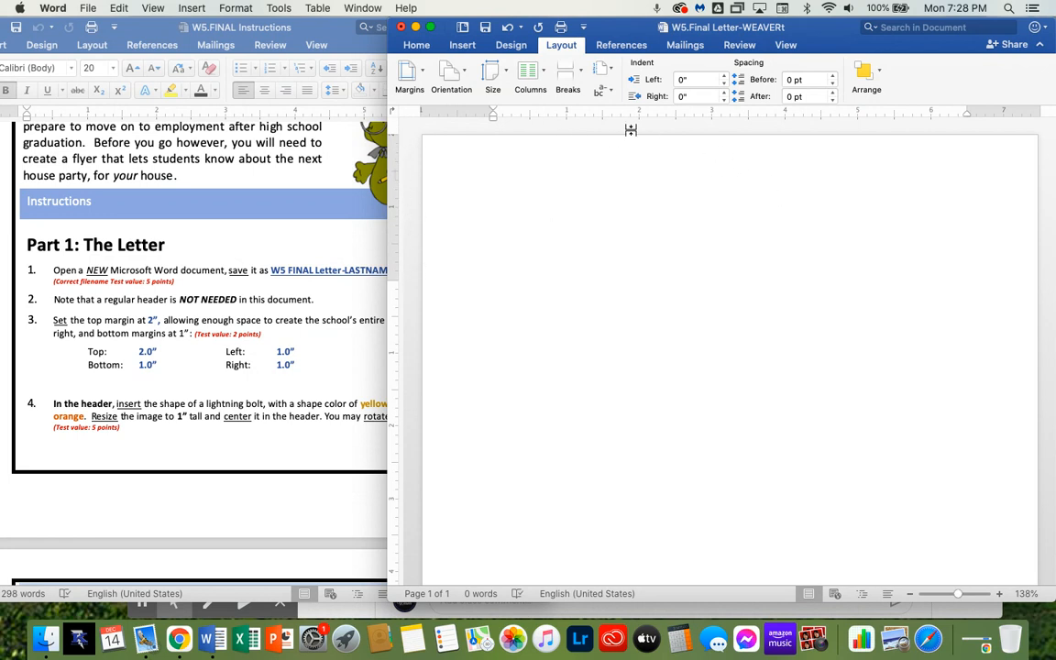
click(786, 46)
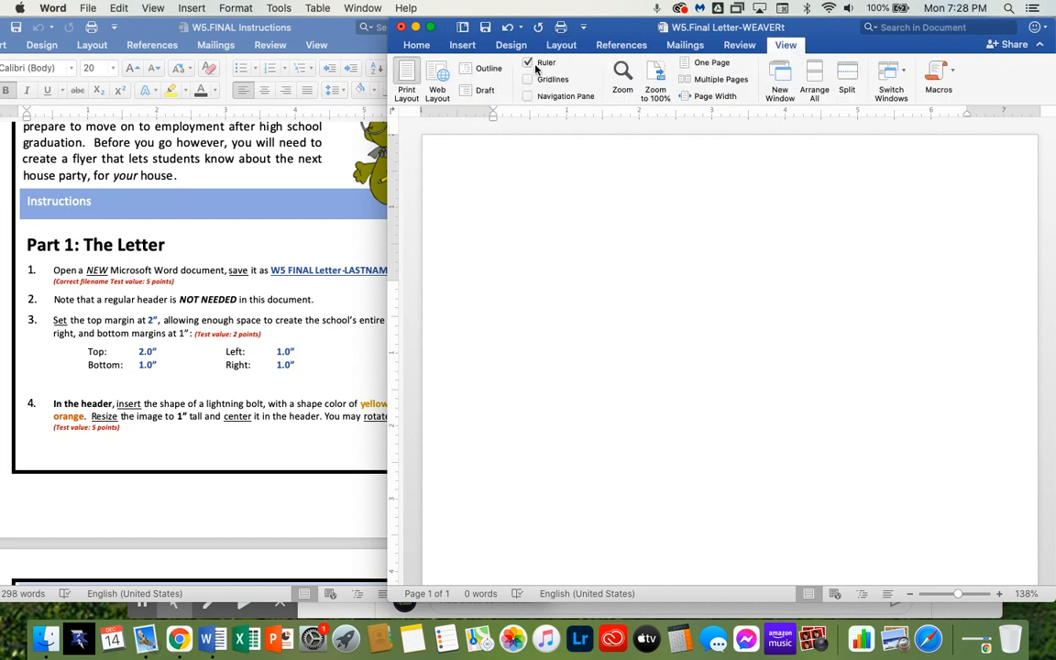
click(417, 46)
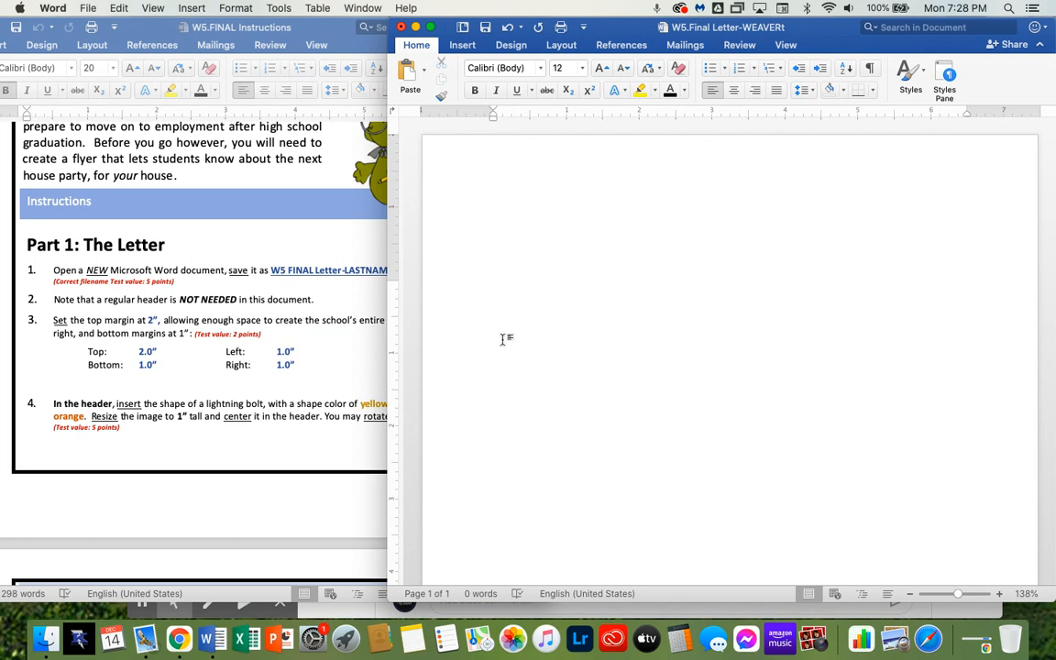
click(787, 48)
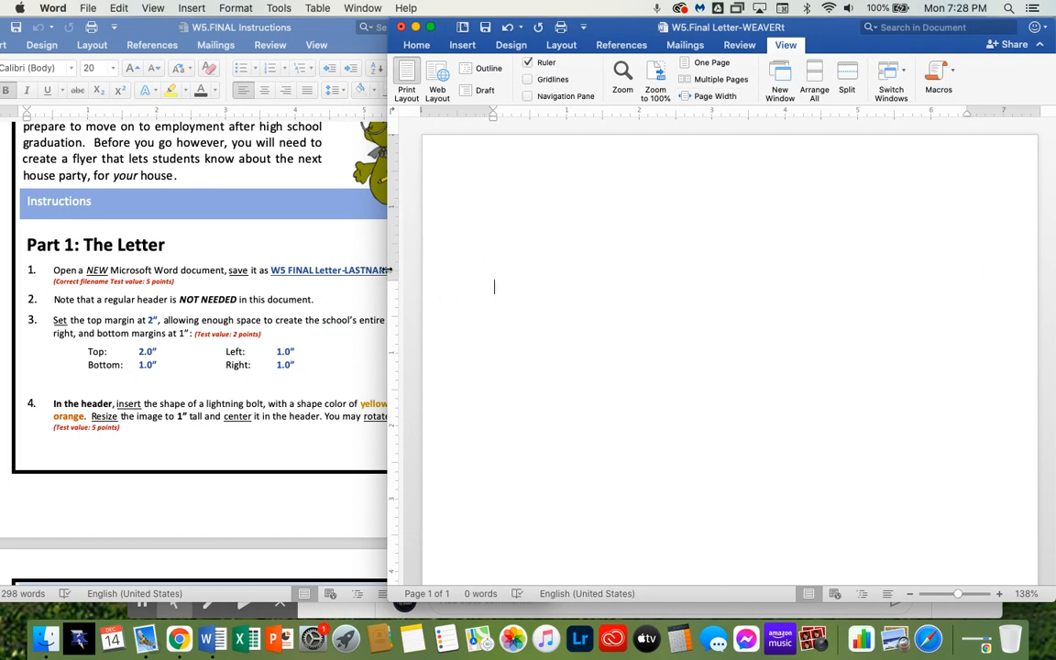
drag(388, 270, 416, 274)
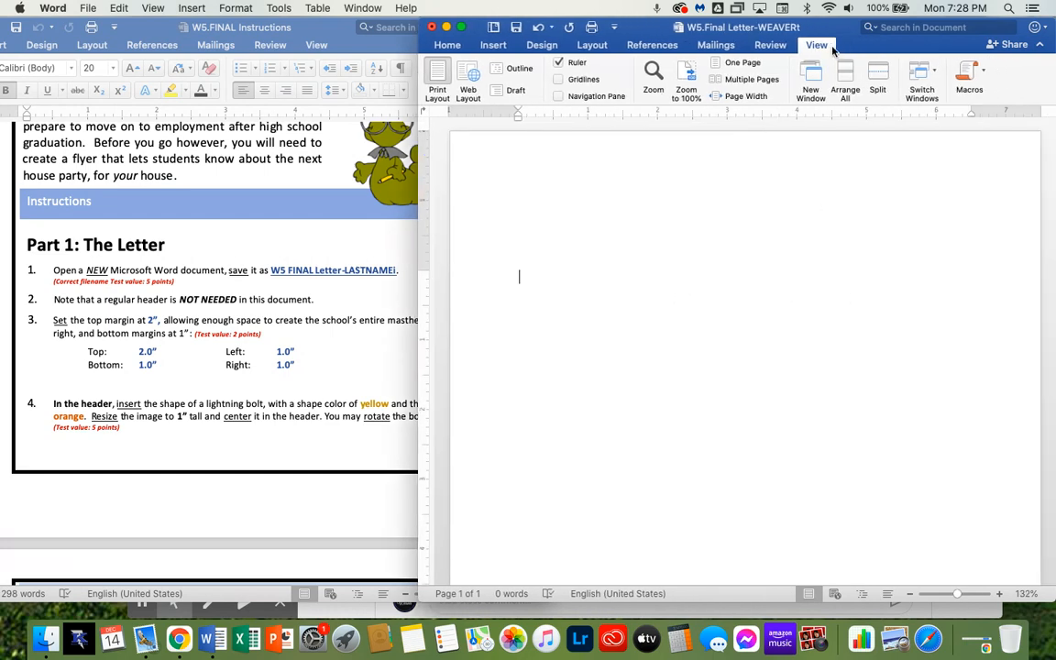
click(447, 45)
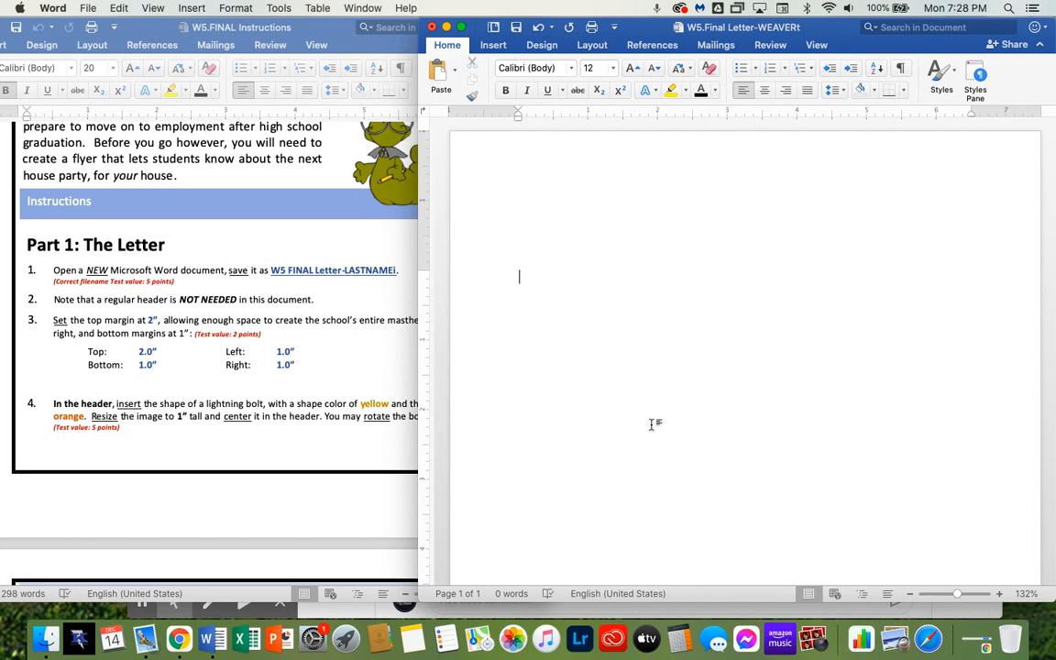
scroll(296, 353, down, 2)
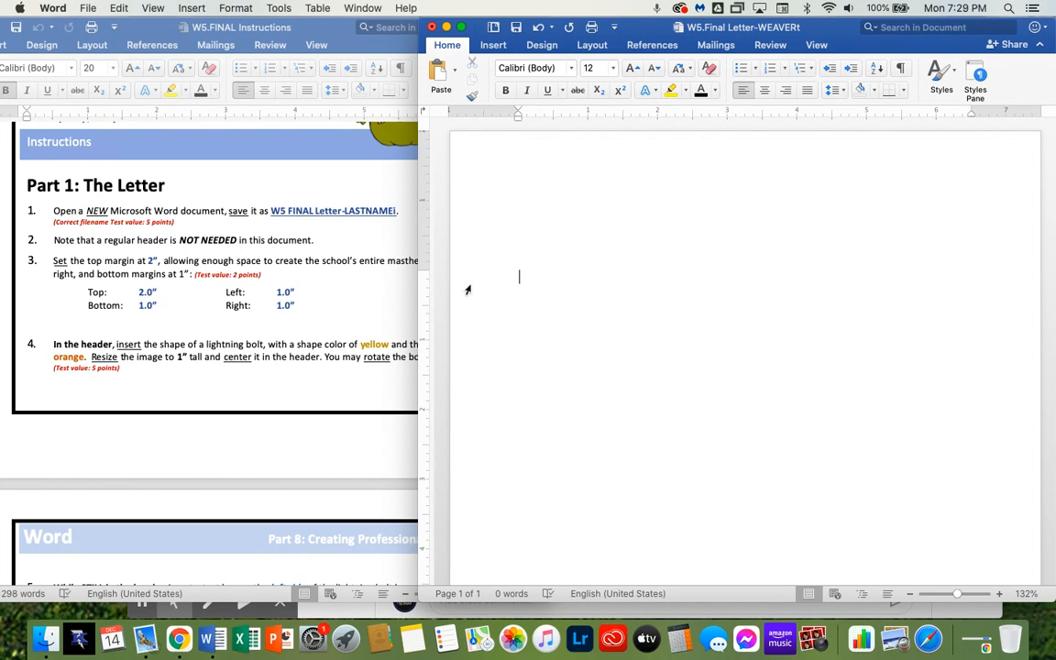
Open the letter's page header for editing
double_click(685, 160)
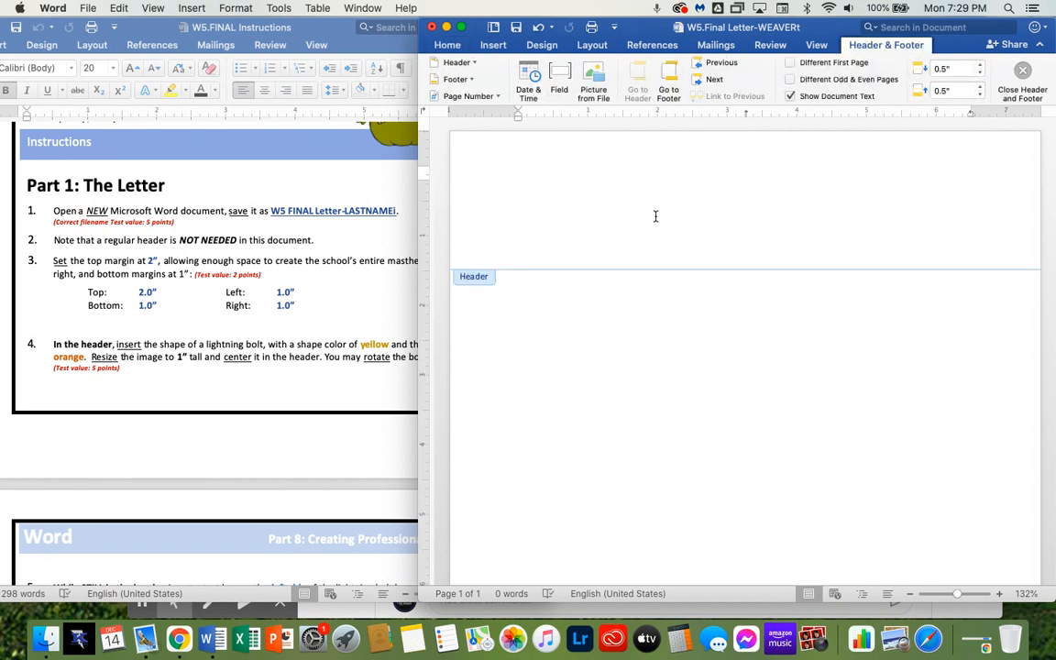
click(494, 46)
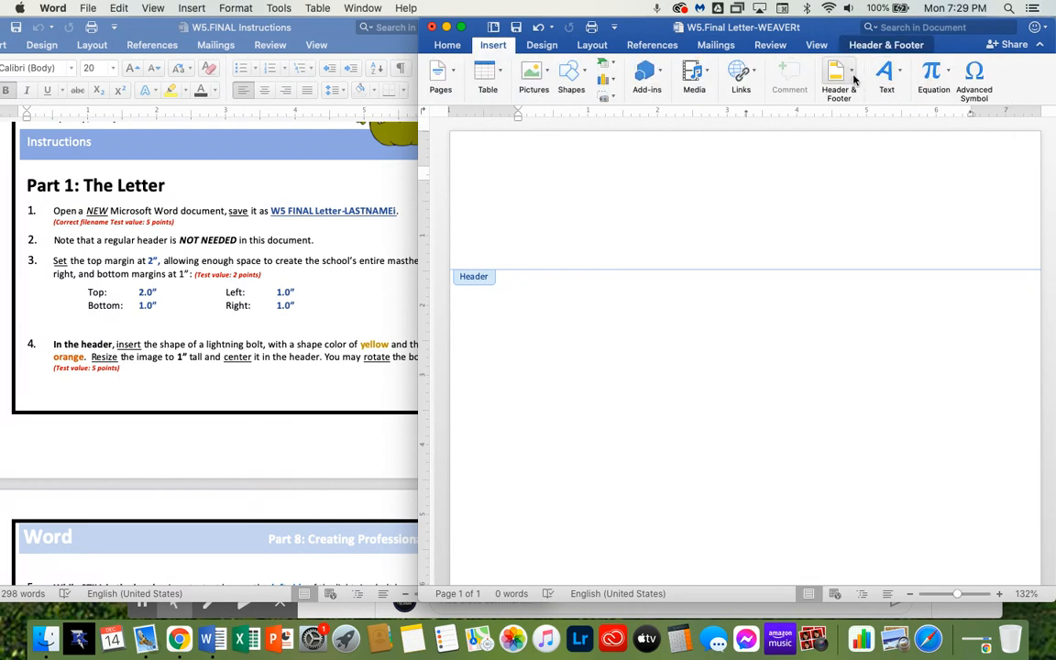
click(854, 80)
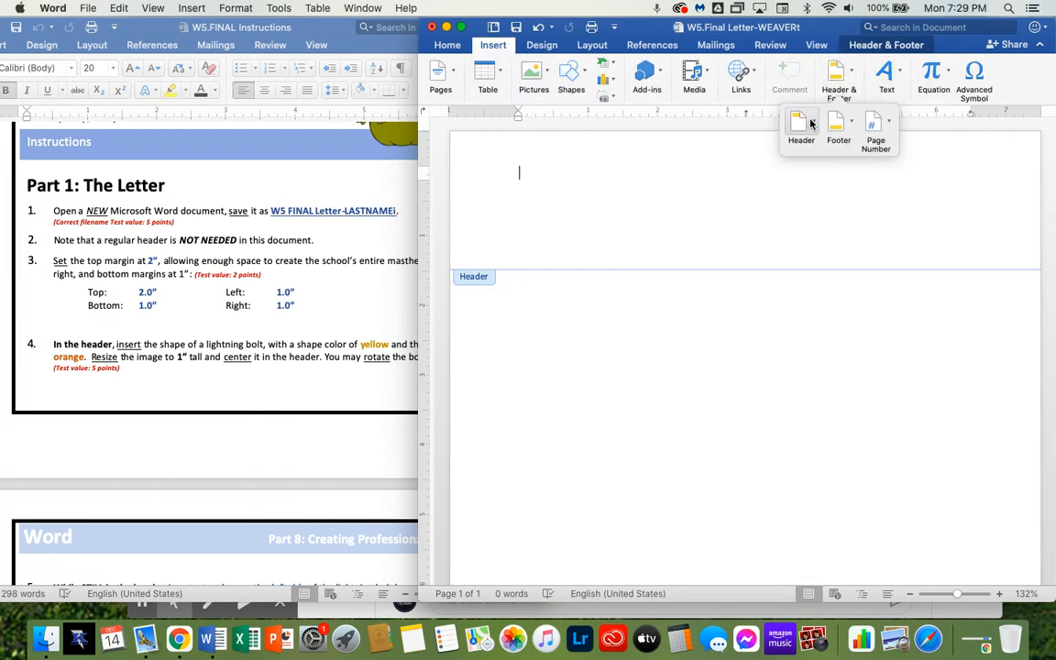
click(605, 196)
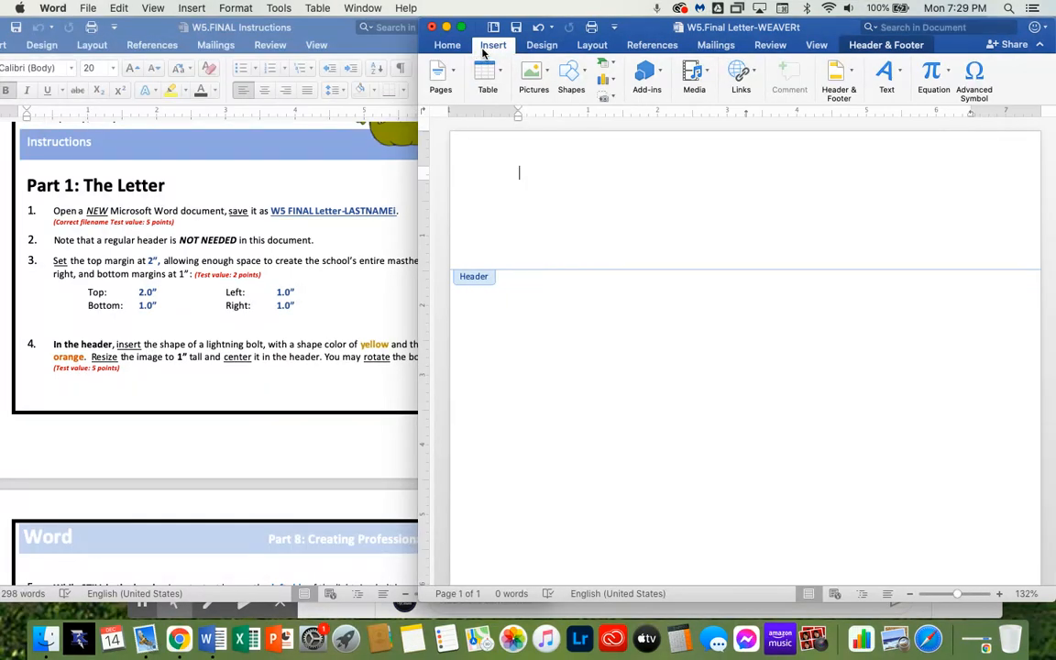
Draw a lightning bolt shape in the header, about 2.06 inches tall and 2.33 inches wide
click(585, 73)
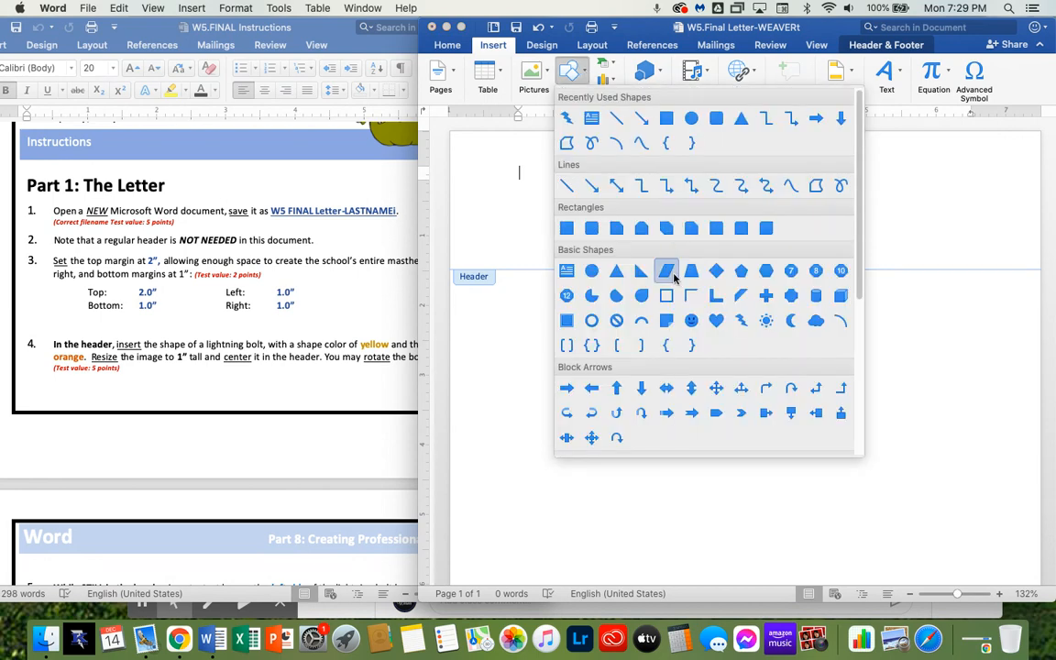
click(741, 321)
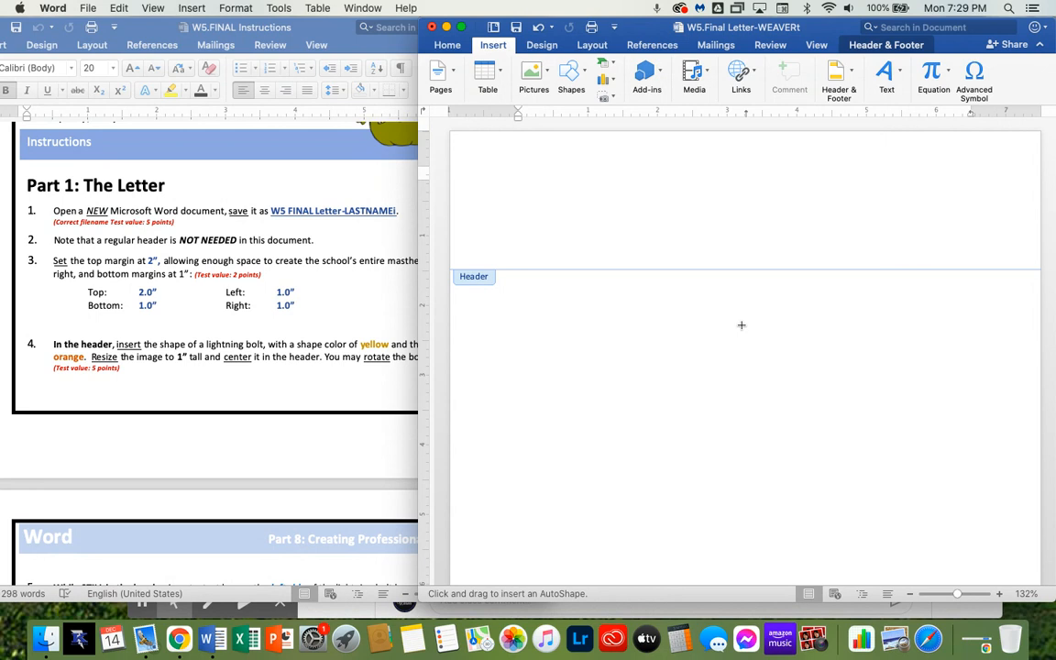
drag(662, 150, 823, 296)
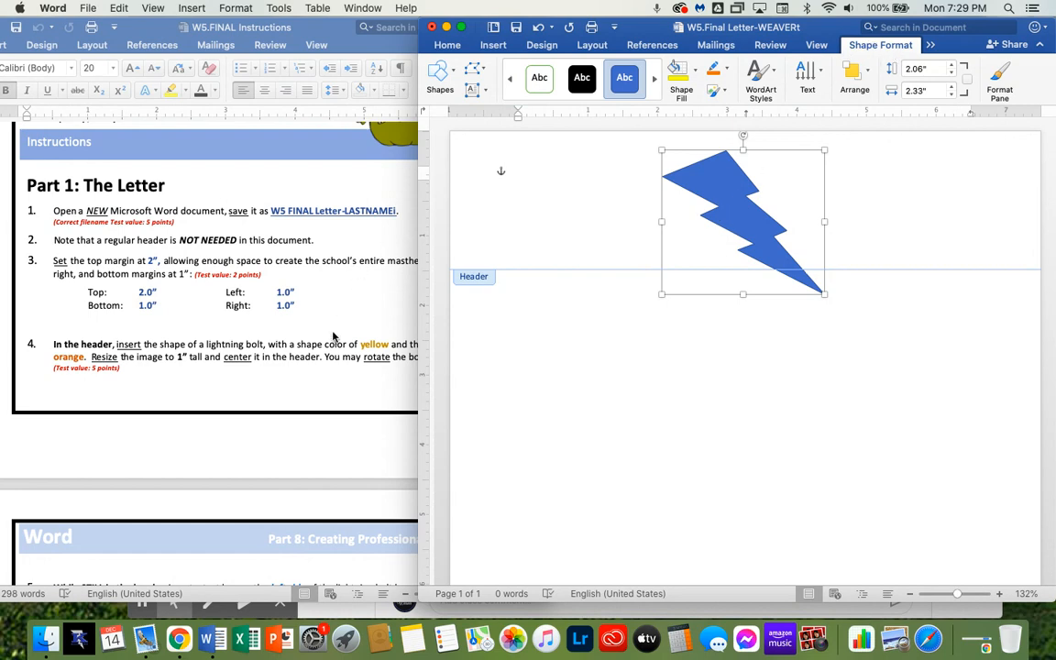
Give the lightning bolt a yellow fill and an orange outline
scroll(330, 348, down, 1)
scroll(330, 349, down, 2)
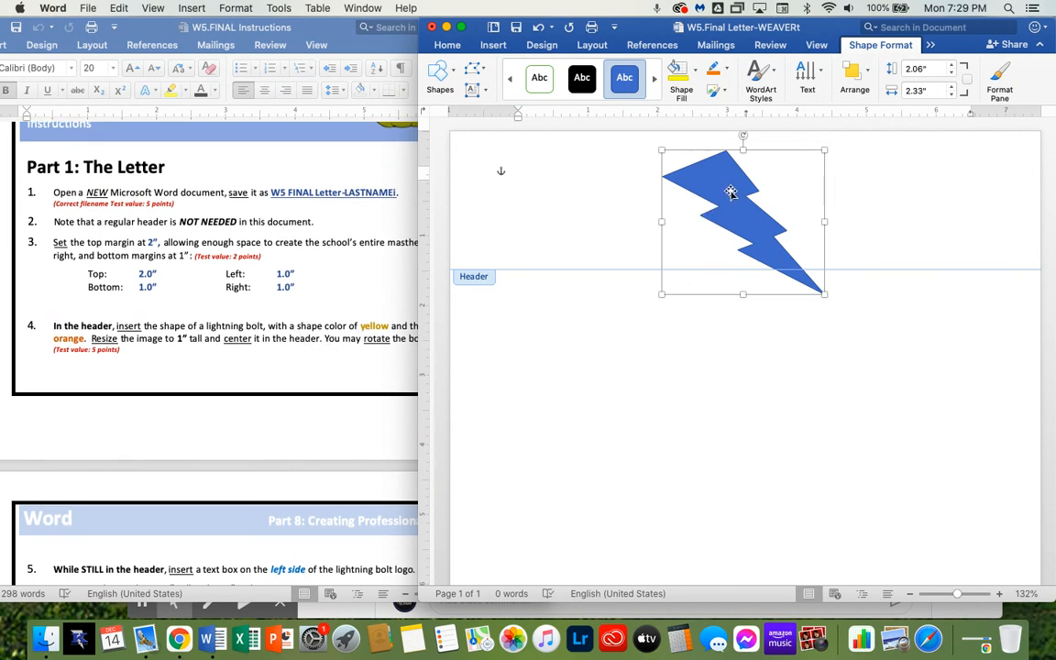
click(695, 75)
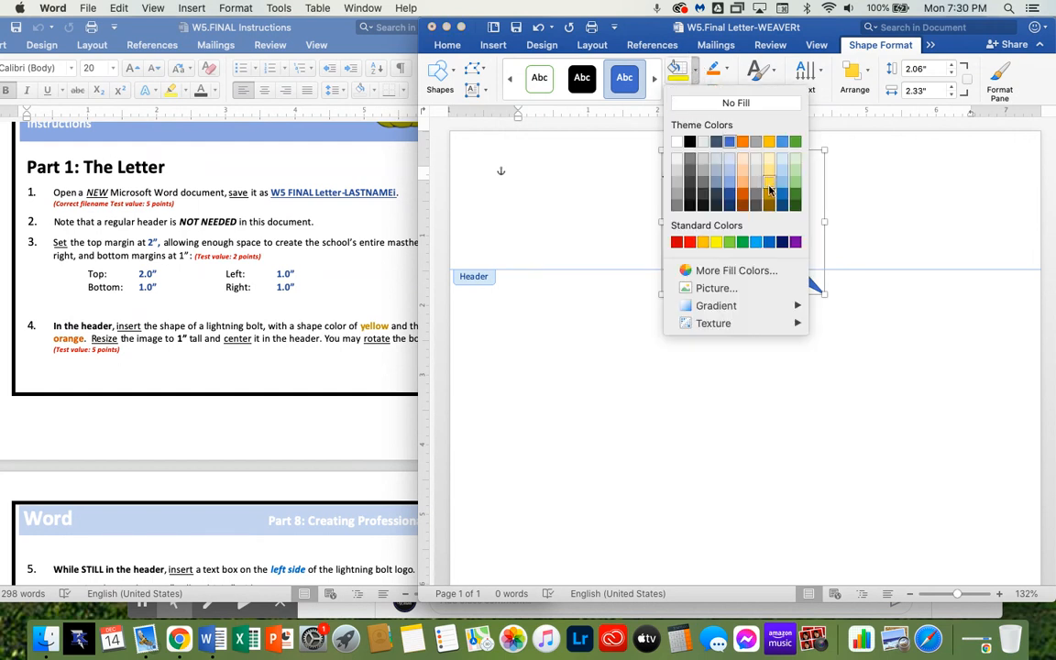
click(715, 244)
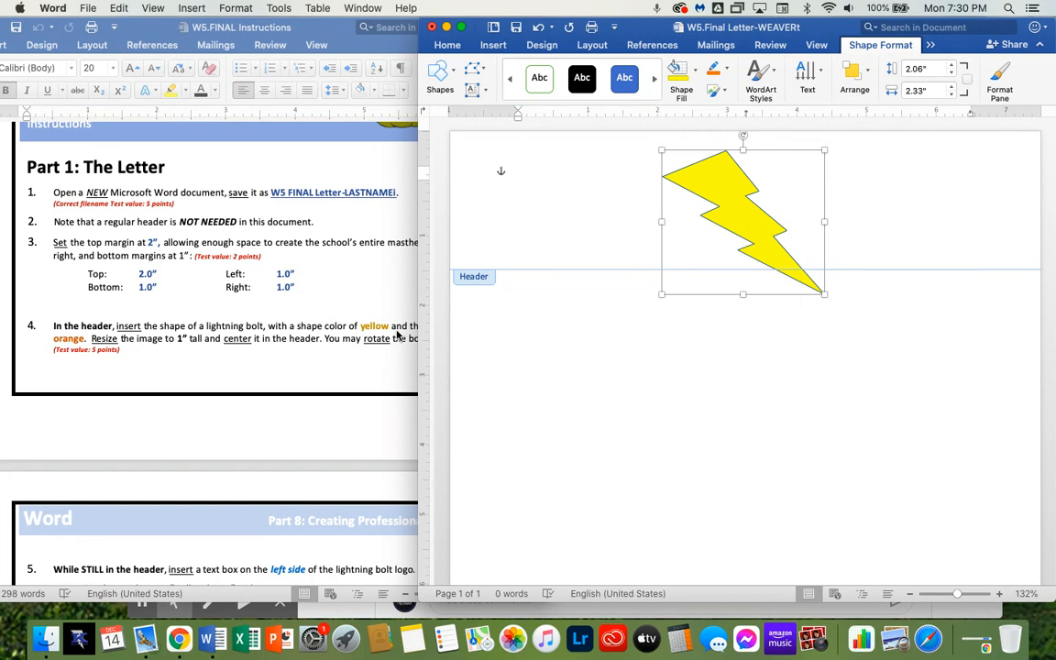
click(726, 70)
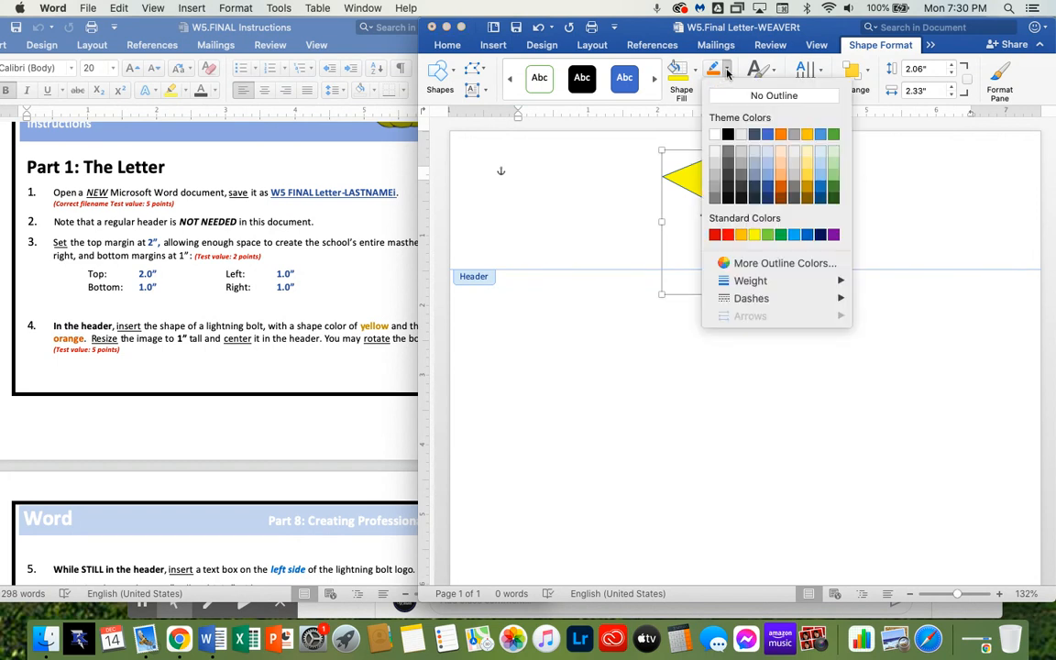
click(780, 135)
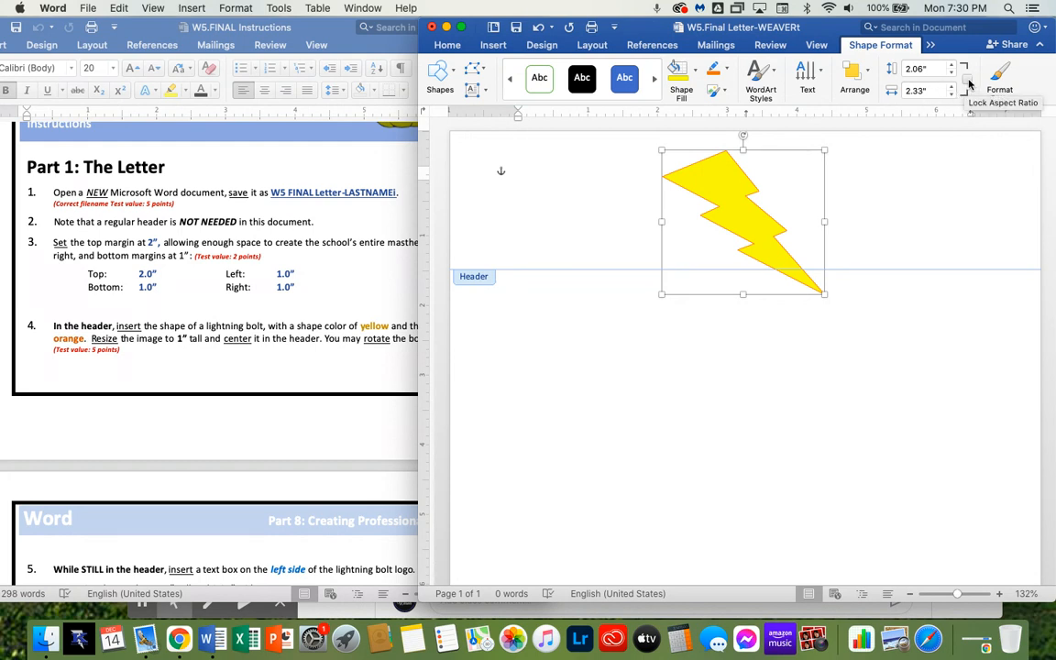
Try setting the lightning bolt's height to 1 inch, then undo the resize
drag(934, 68, 886, 77)
text(1)
key(Tab)
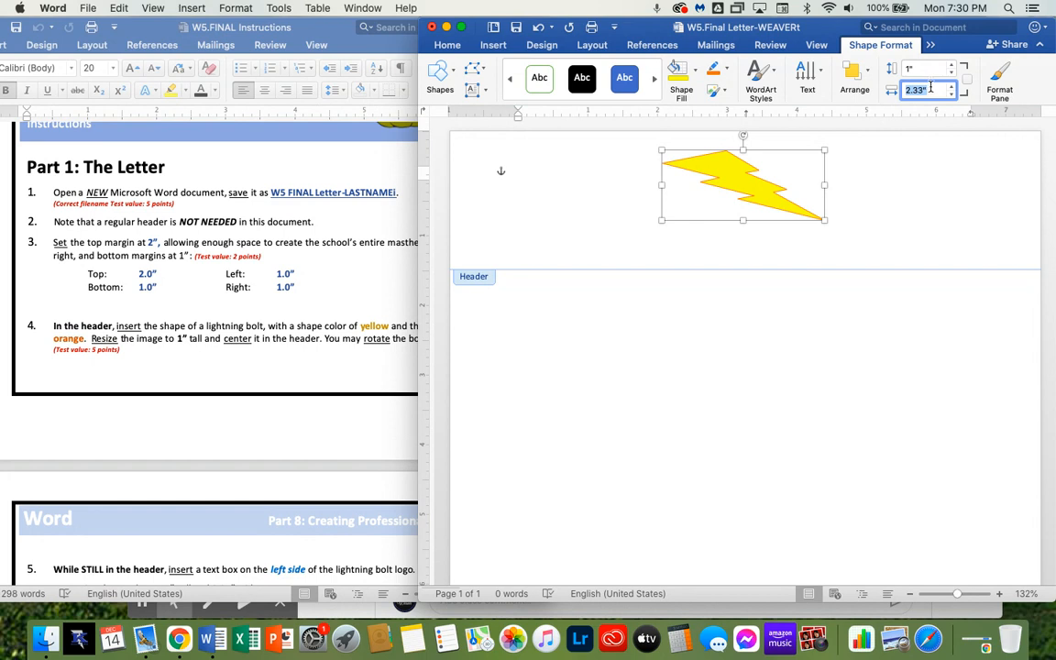
click(942, 181)
key(super+z)
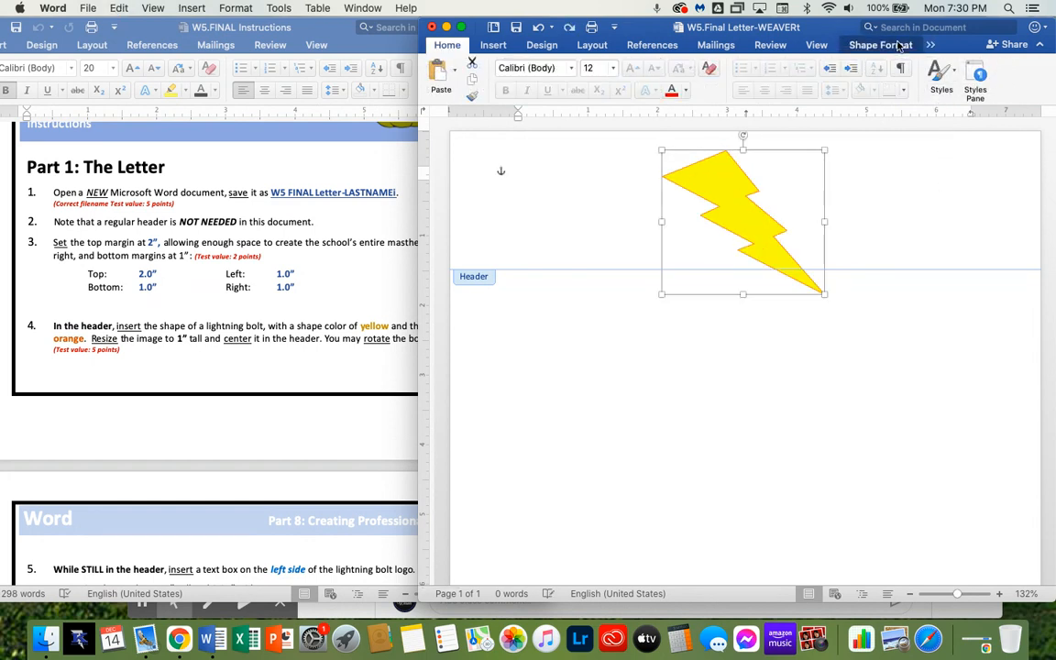
Lock the lightning bolt's aspect ratio and set its height to 1 inch
click(880, 45)
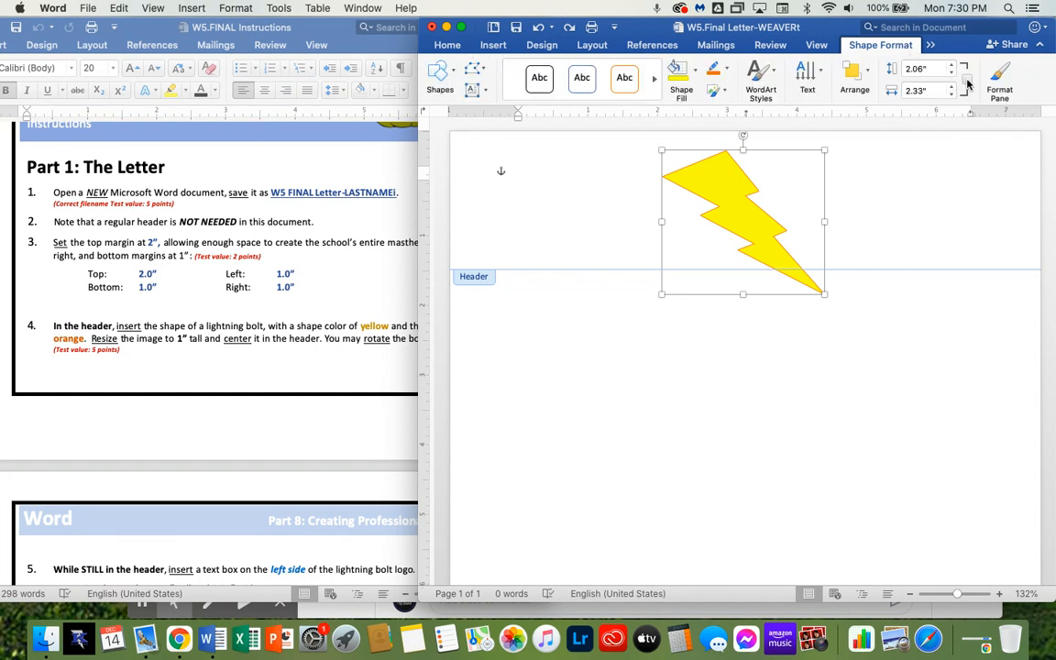
click(967, 80)
click(932, 70)
drag(932, 70, 892, 73)
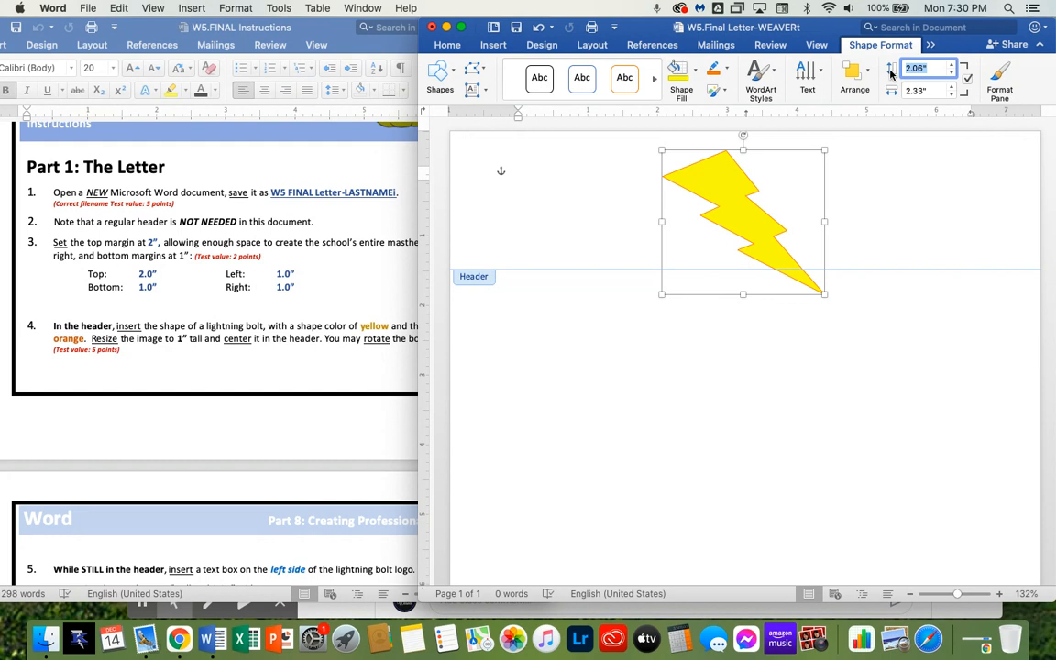
text(1)
key(Tab)
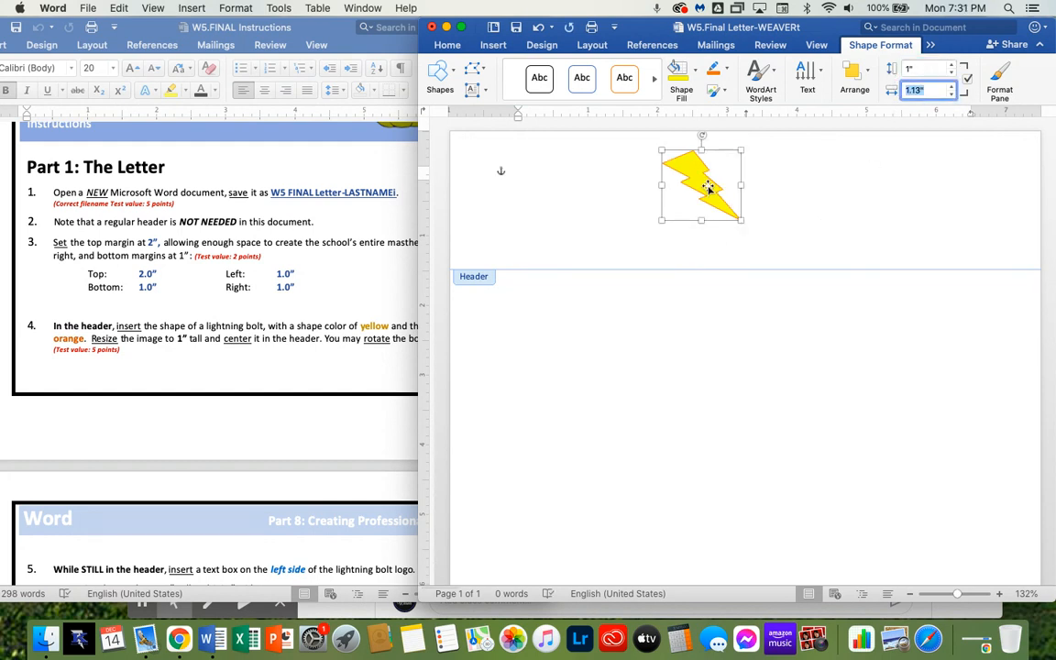
Rotate the lightning bolt slightly clockwise and move it toward the center of the header
click(702, 135)
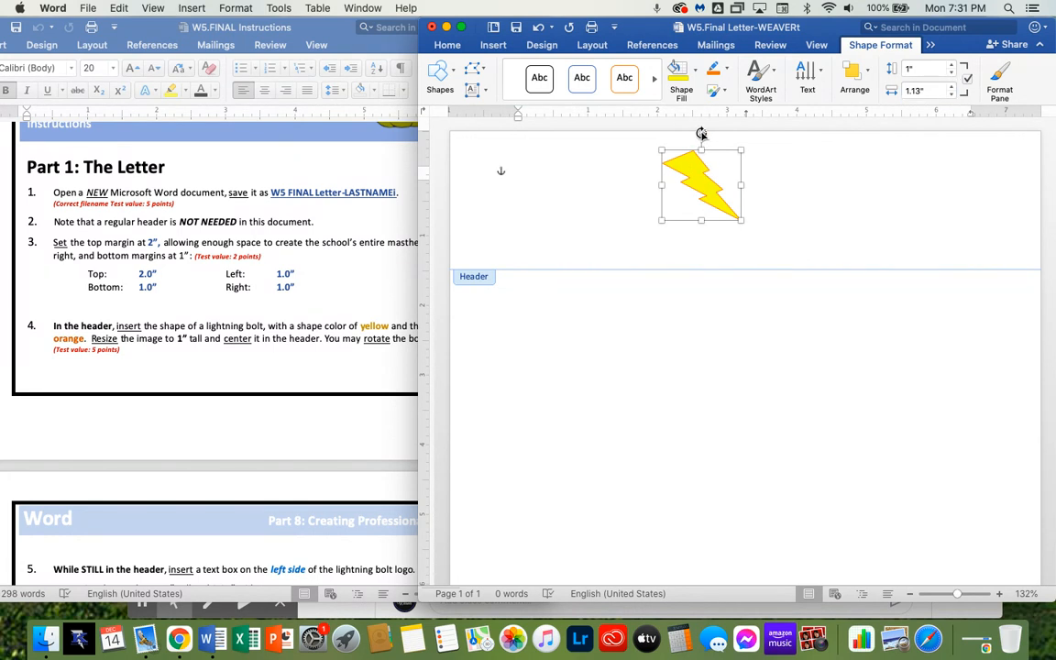
drag(702, 135, 724, 140)
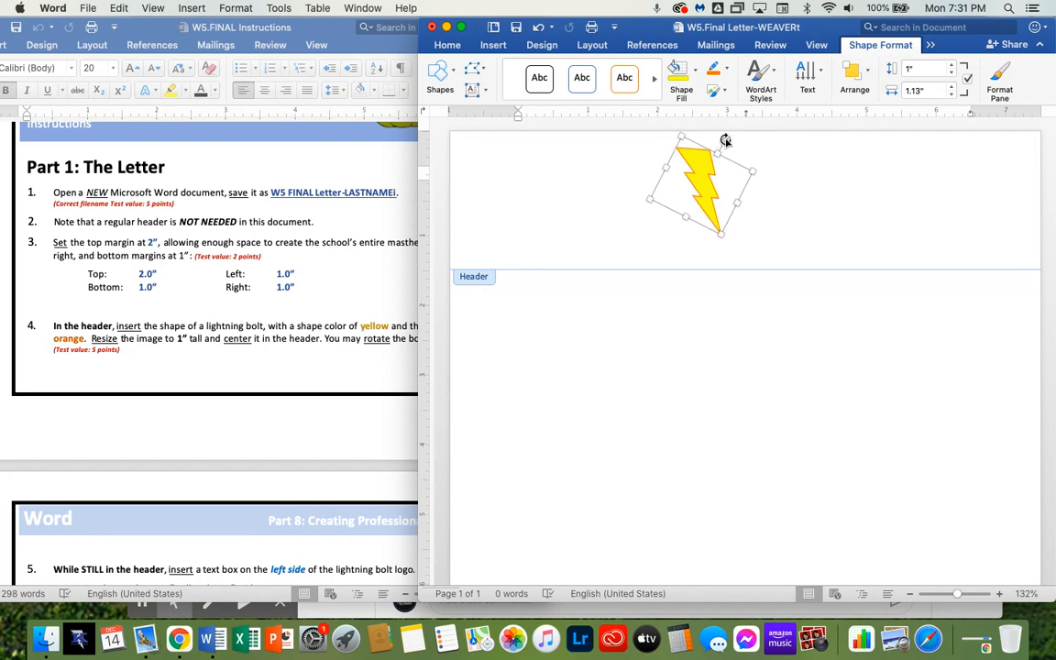
drag(723, 138, 721, 138)
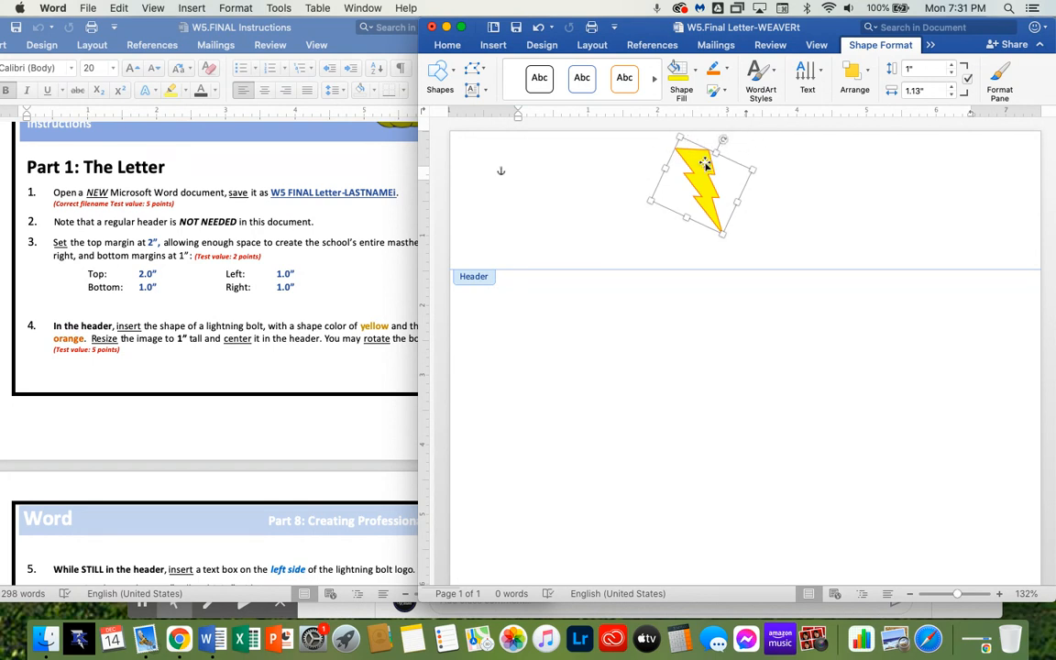
drag(694, 167, 735, 173)
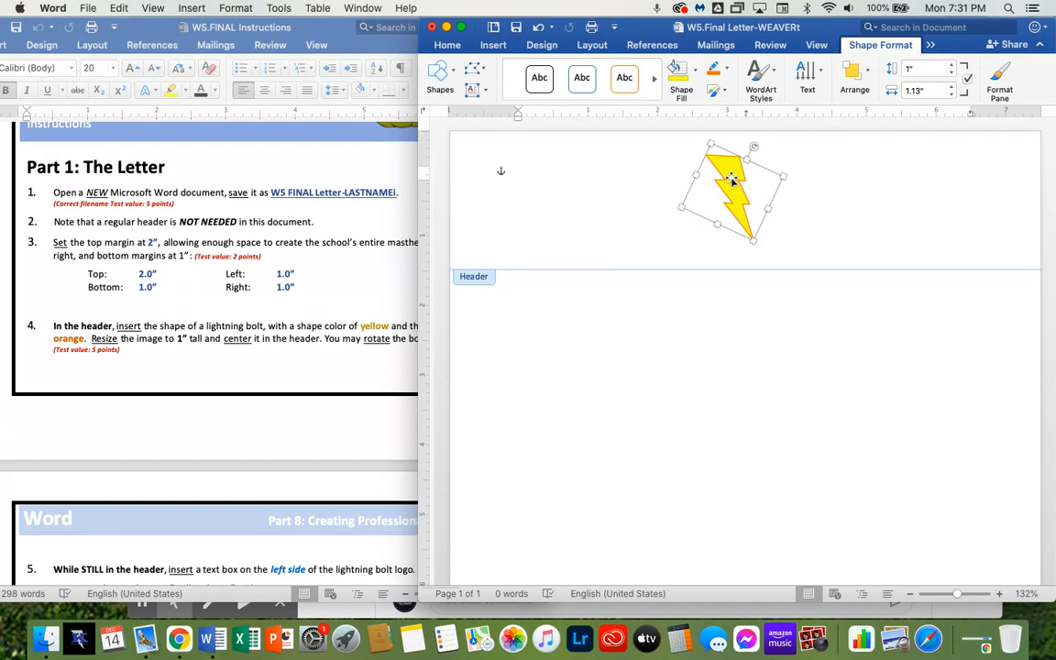
drag(735, 179, 752, 176)
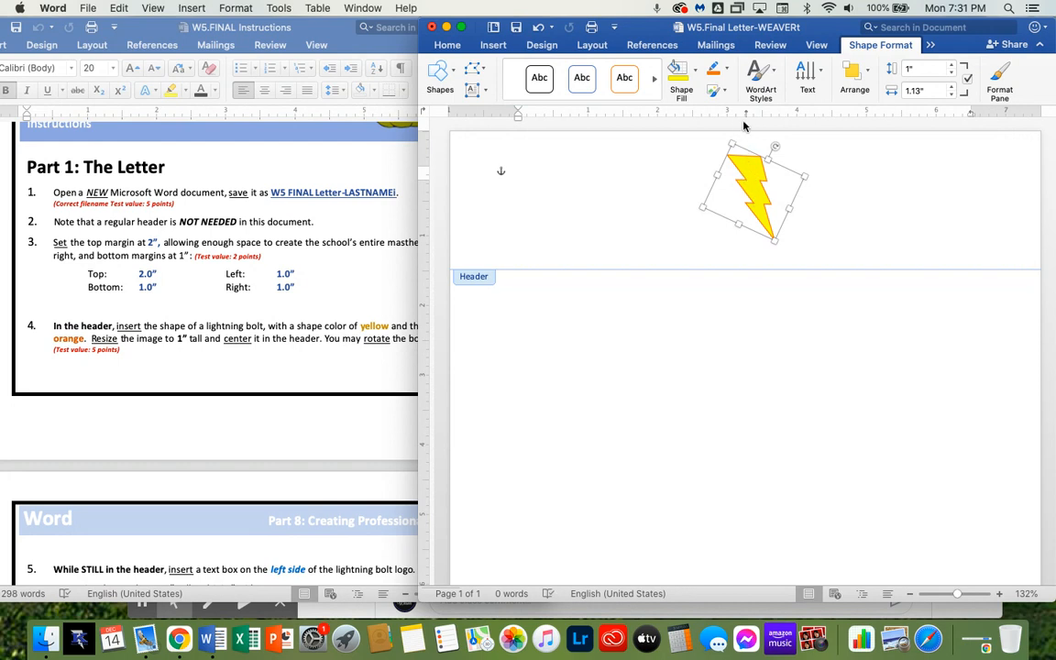
Reselect the lightning bolt and nudge it horizontally to center it in the header
click(830, 203)
click(752, 183)
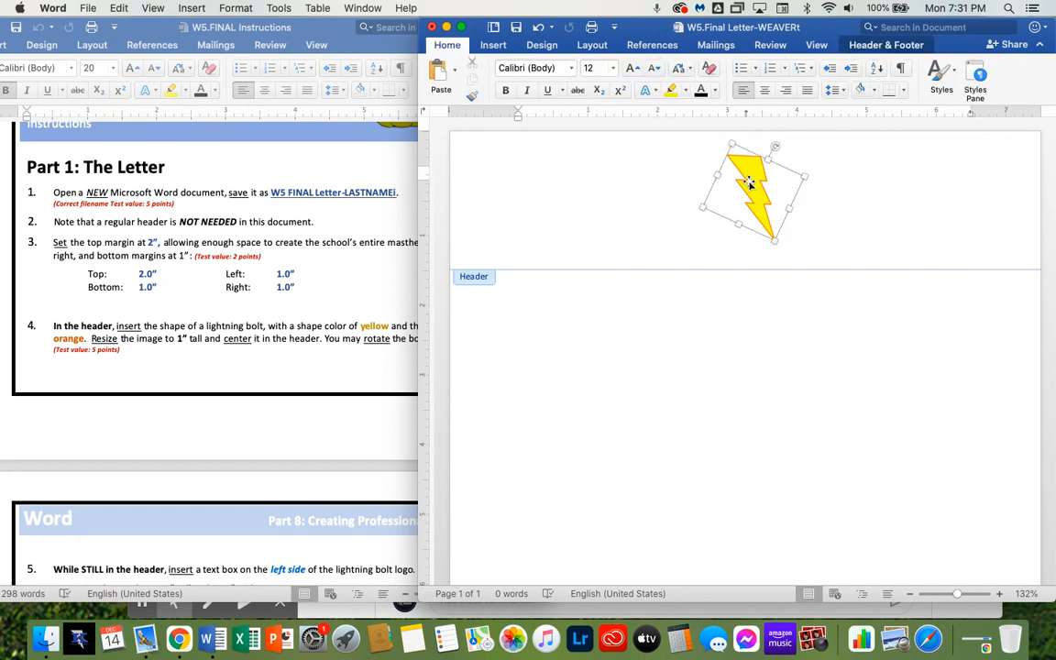
key(Right)
key(Right)
key(Right)
key(Right)
key(Right)
key(Right)
key(Right)
key(Right)
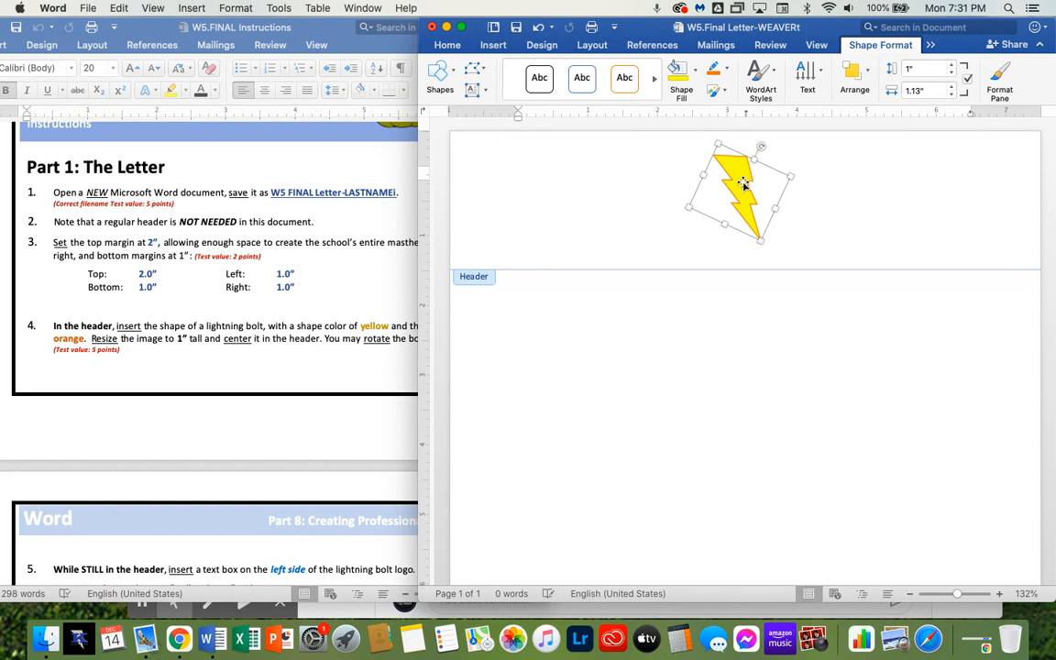
key(Right)
key(Right)
key(Right)
key(Right)
key(Right)
key(Right)
key(Right)
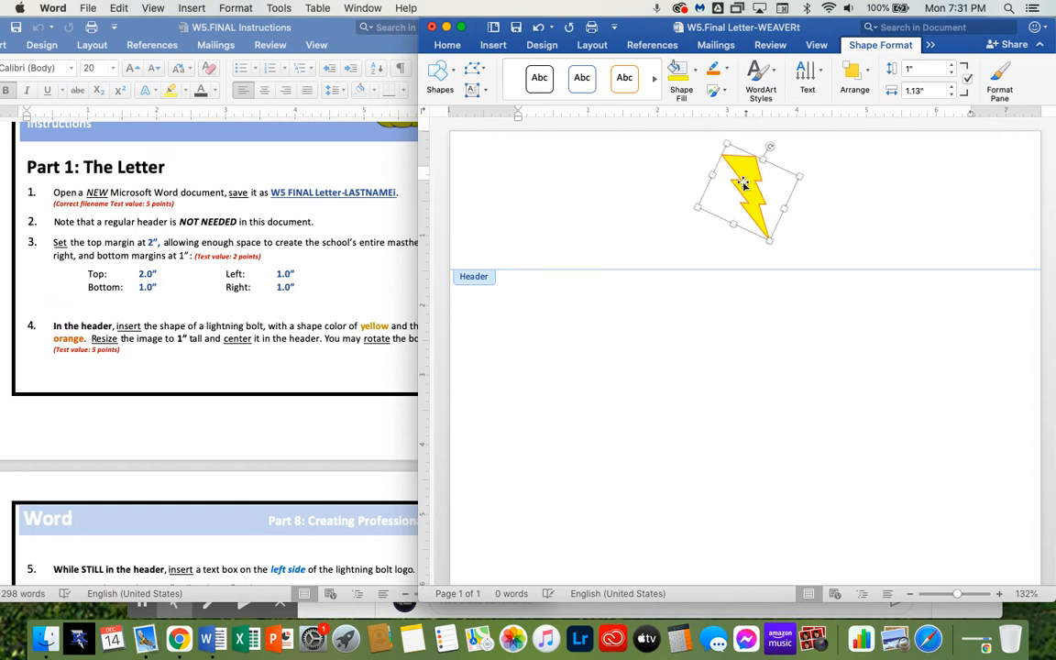
key(Right)
key(Right)
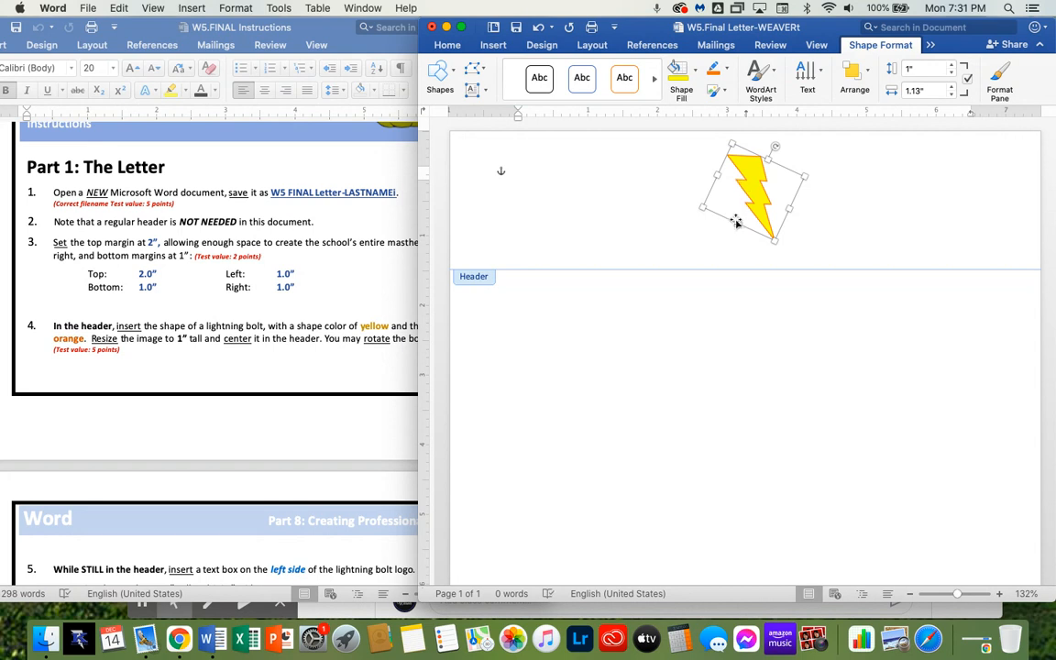
Deselect the bolt and save the letter
click(658, 209)
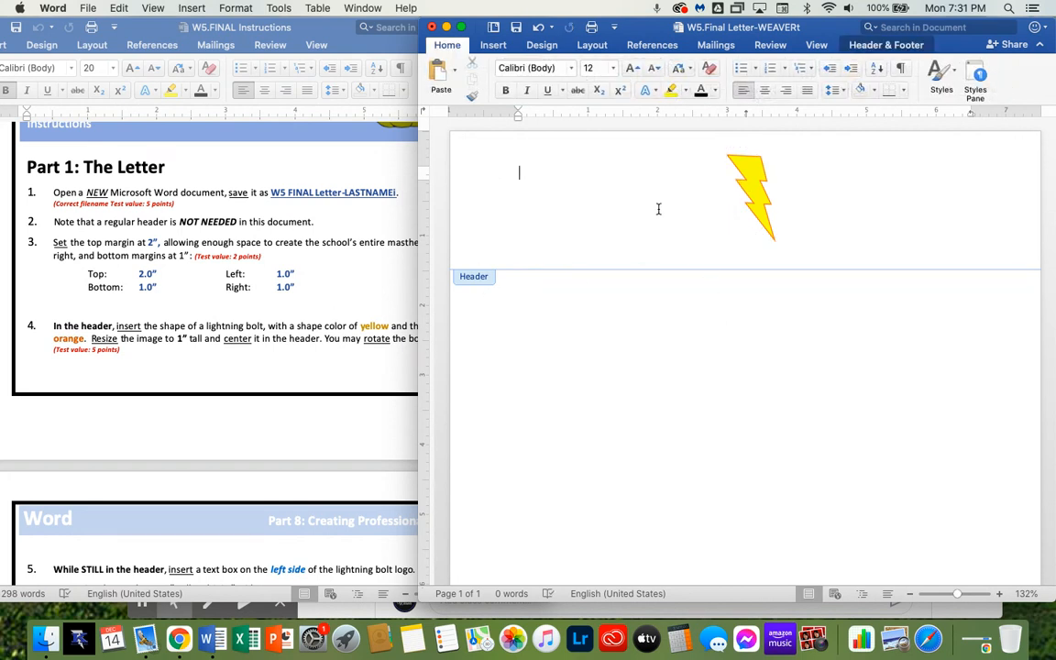
key(super+s)
scroll(220, 303, down, 8)
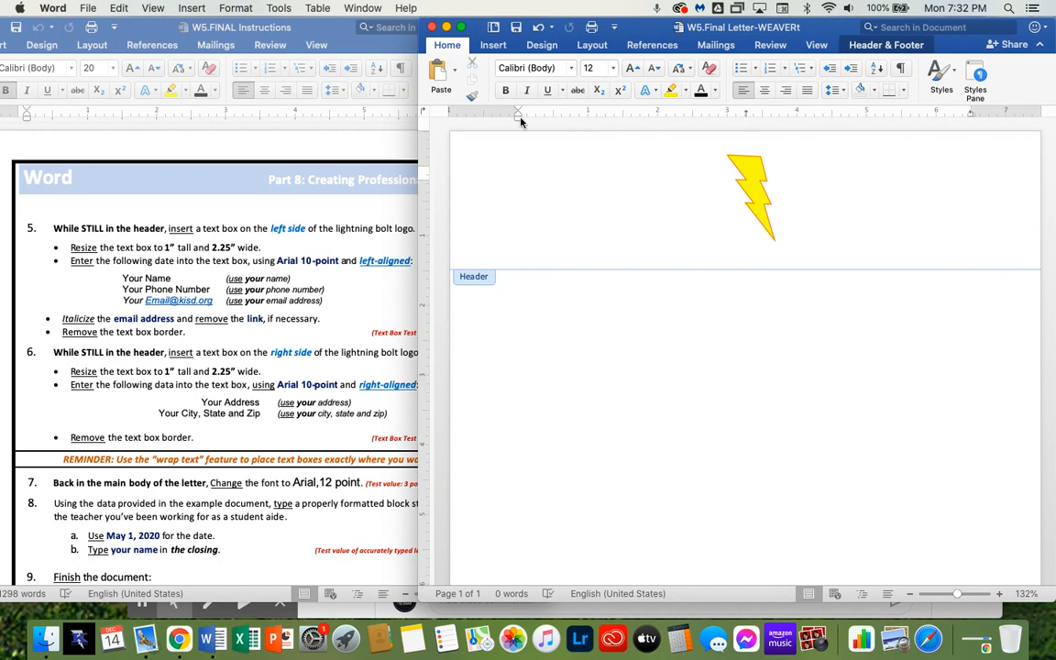
Draw a text box on the left side of the header, about 0.89 inches tall and 2.63 inches wide
click(495, 45)
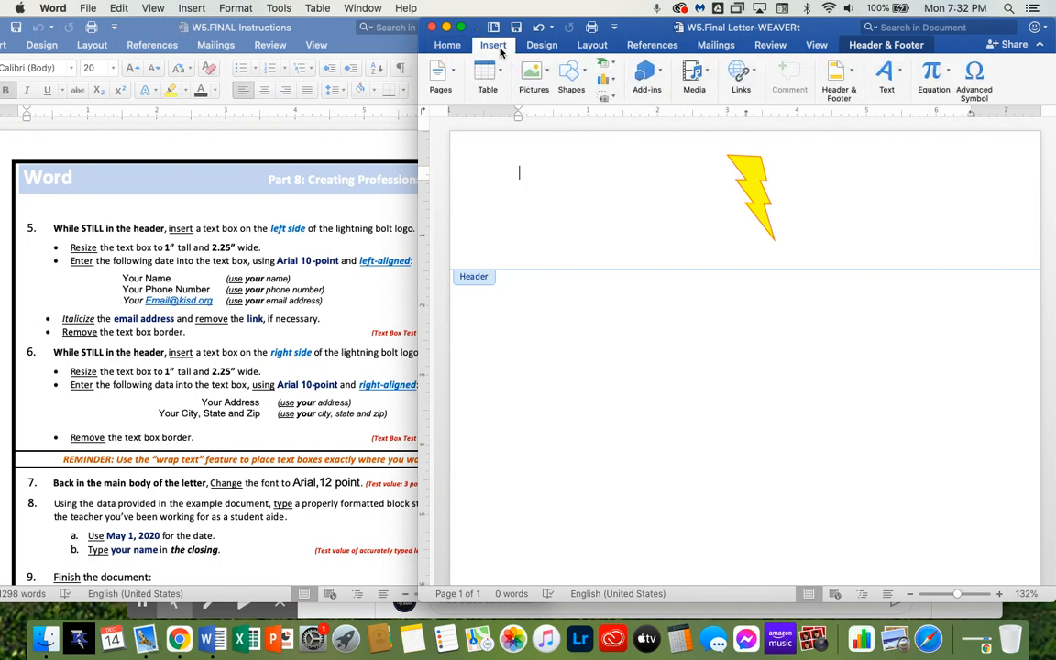
click(901, 73)
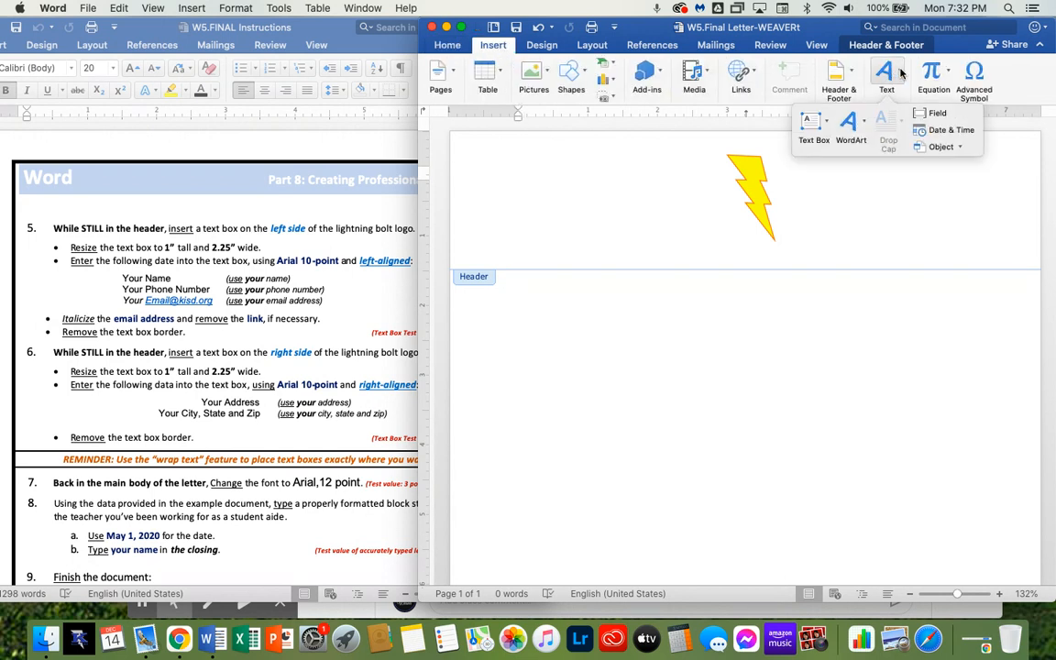
click(811, 120)
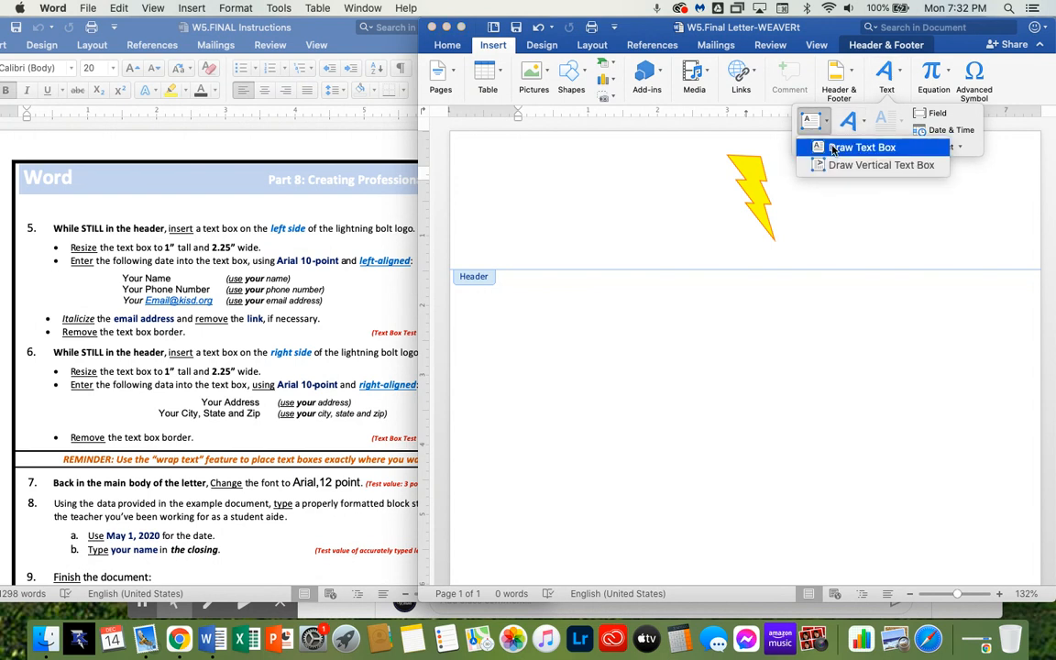
click(834, 149)
mouse_move(505, 166)
mouse_down()
mouse_move(646, 234)
mouse_move(686, 239)
mouse_up()
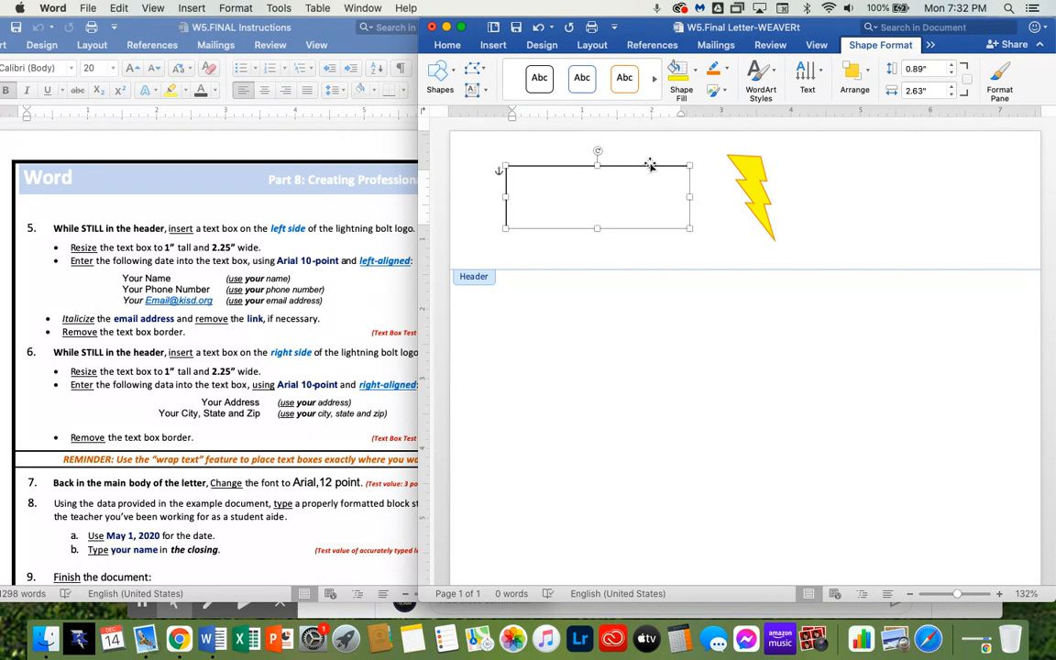
Resize the text box to 1 inch tall and 2.25 inches wide
click(921, 69)
drag(922, 68, 896, 75)
text(1)
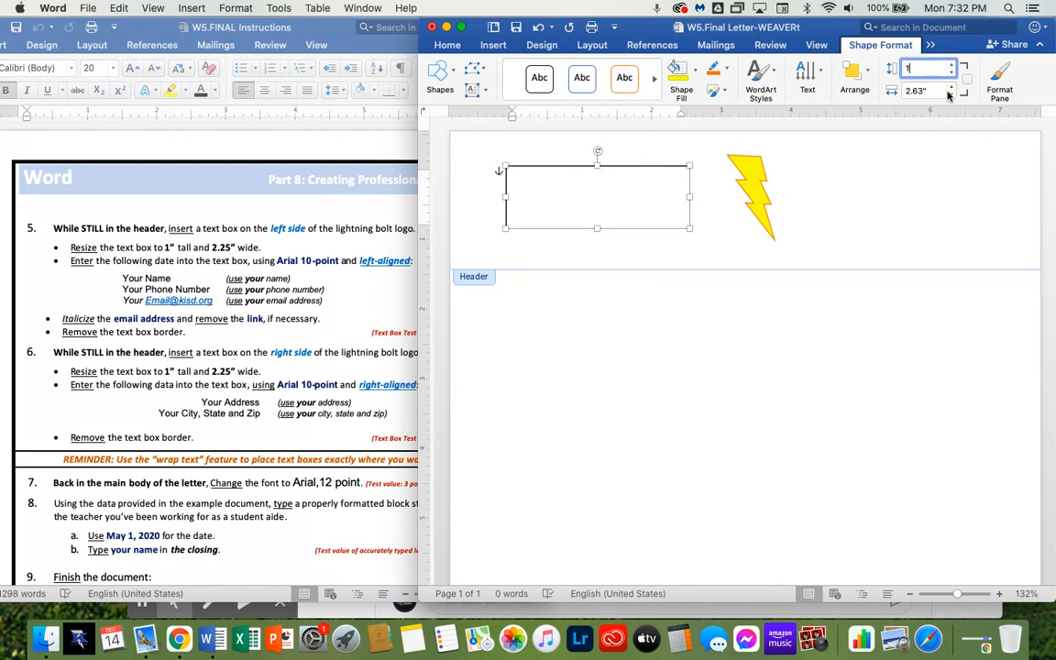
key(Tab)
click(919, 90)
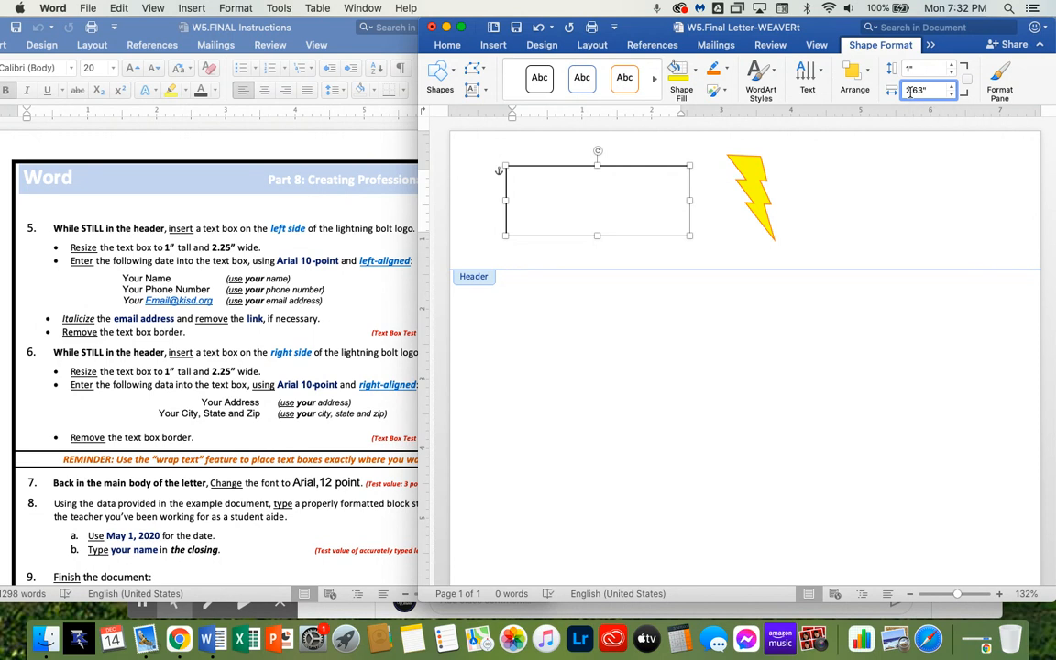
click(925, 92)
text(2.25)
key(Return)
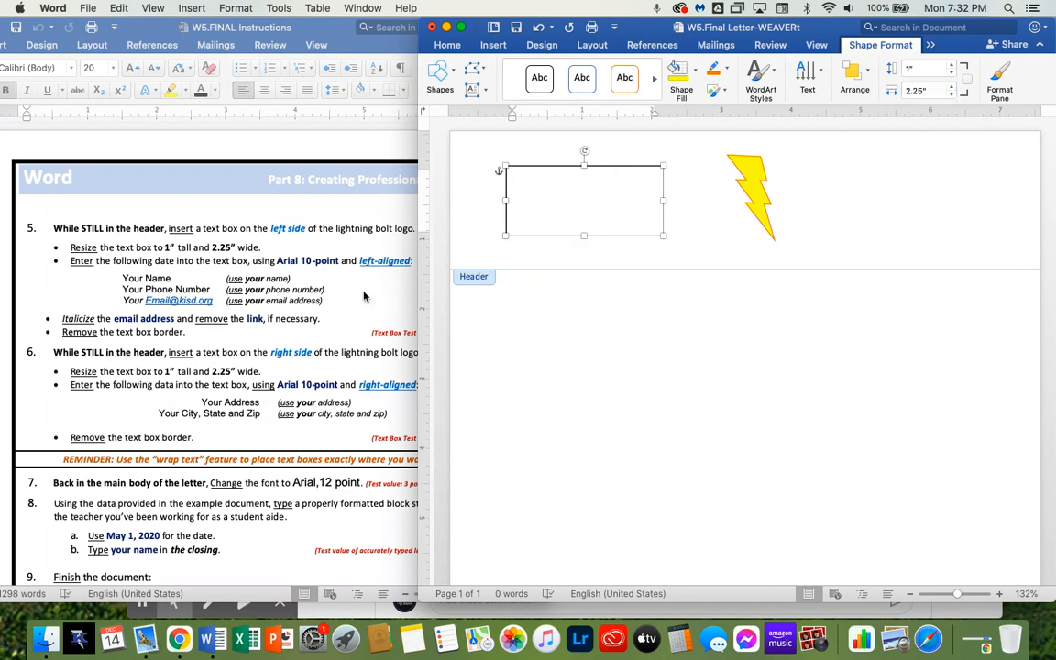
Shift the text box slightly left and set its font to Arial, 10 point
drag(558, 207, 551, 204)
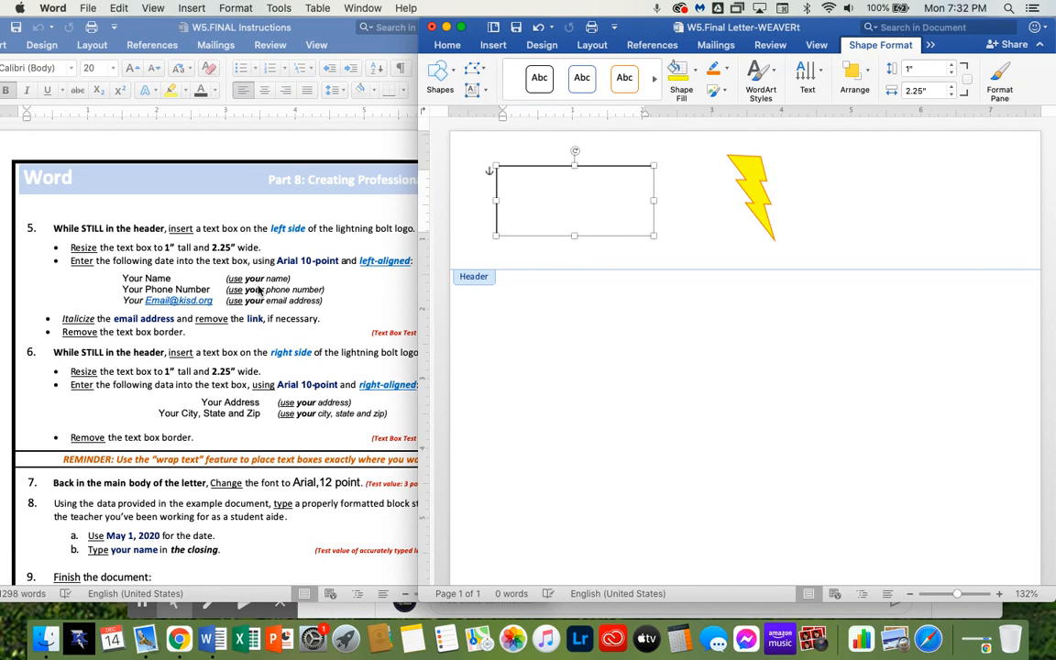
click(520, 189)
click(447, 48)
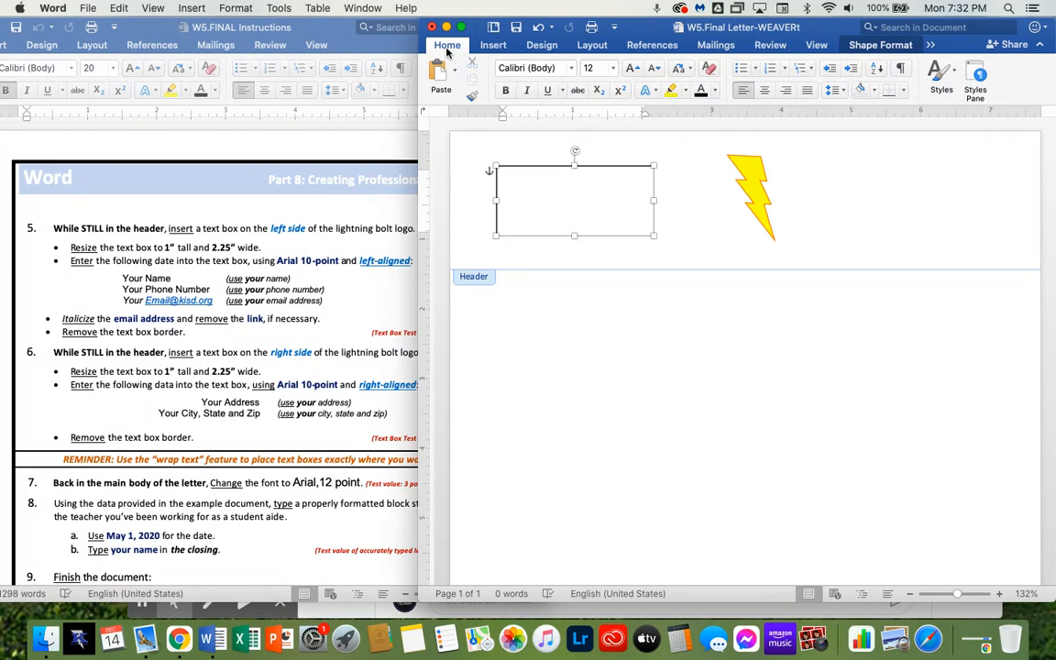
click(571, 69)
click(521, 184)
click(613, 68)
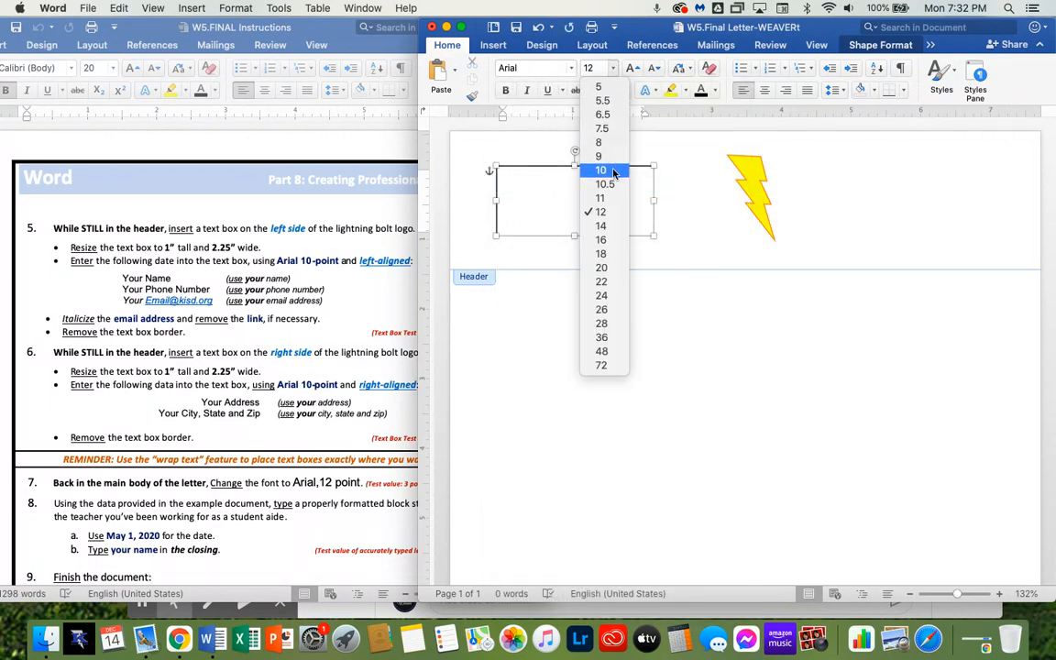
click(546, 154)
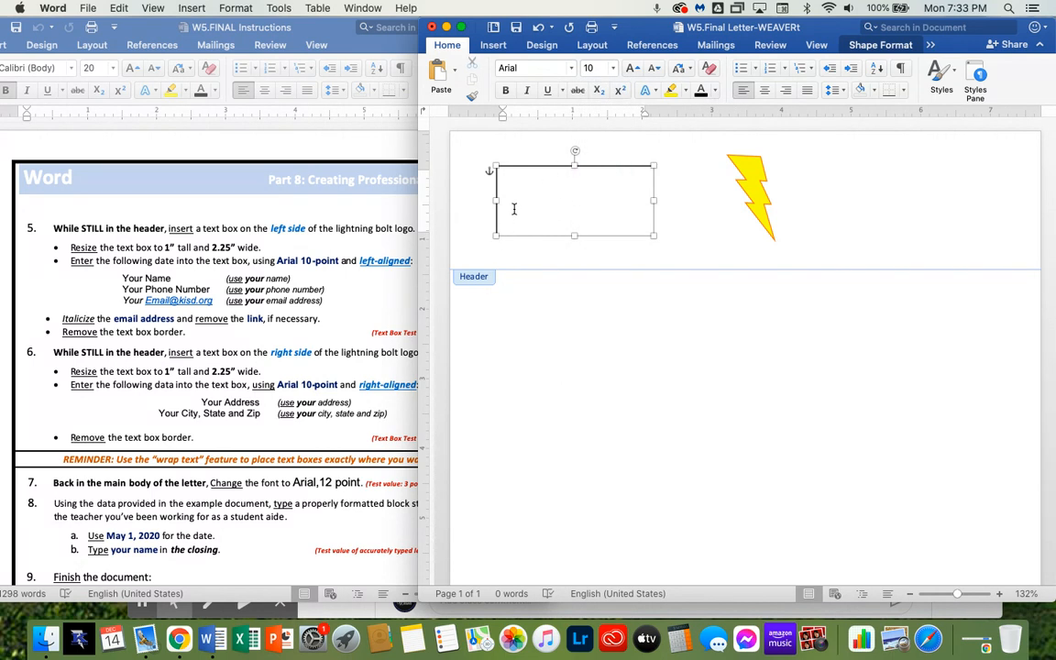
Enter your name, phone number and e-mail address on three separate lines in the text box
text(a Weaver)
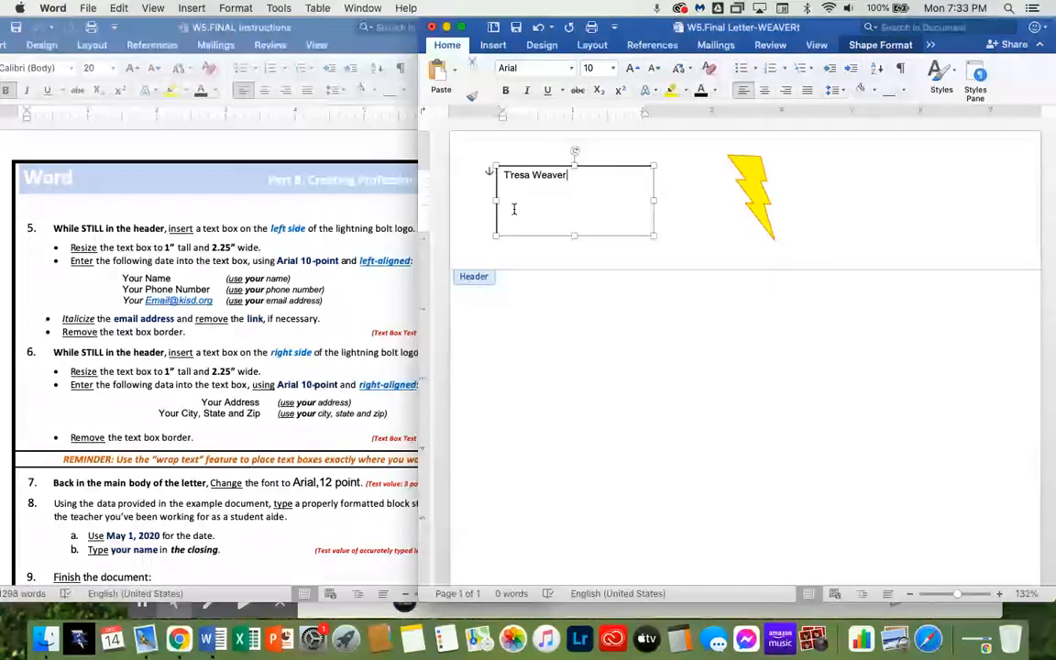
key(Return)
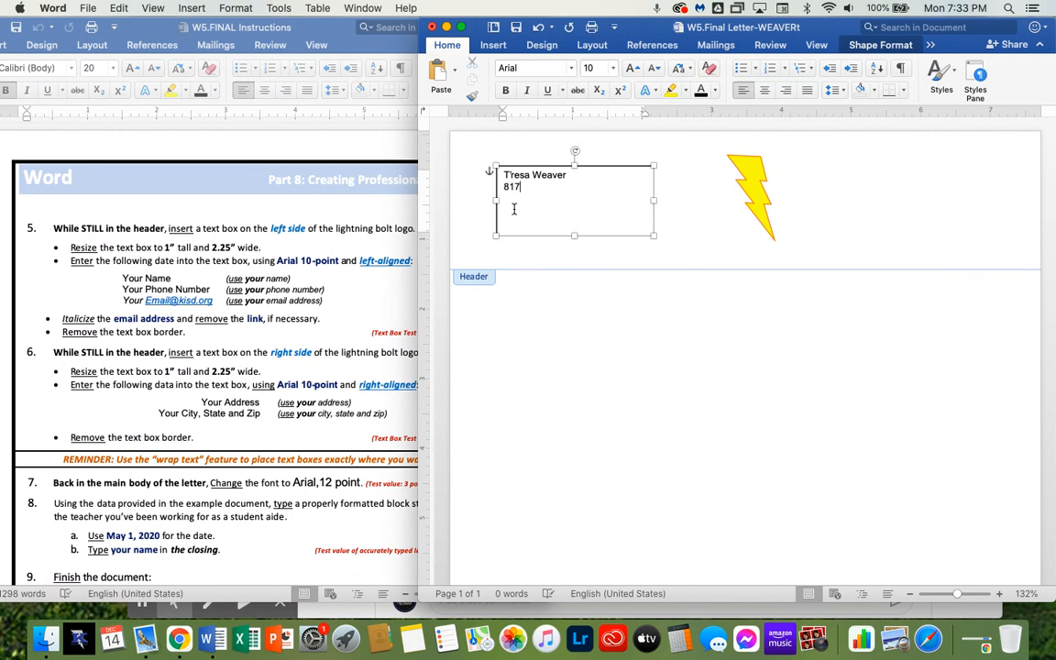
text(817-555-5555)
key(Return)
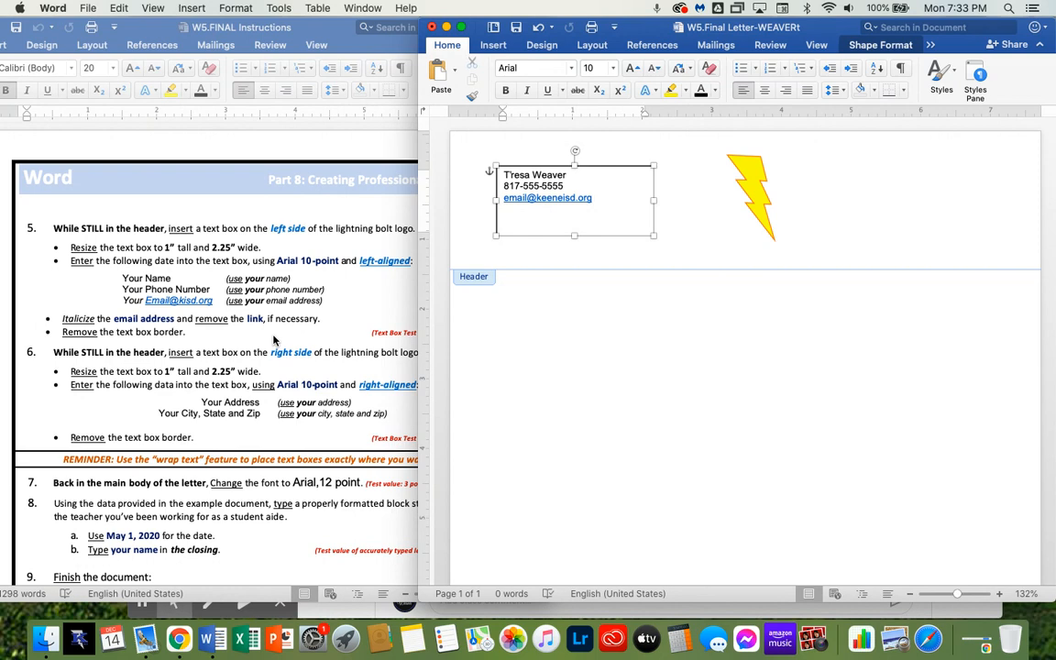
Italicize the e-mail address in the text box
scroll(273, 339, down, 1)
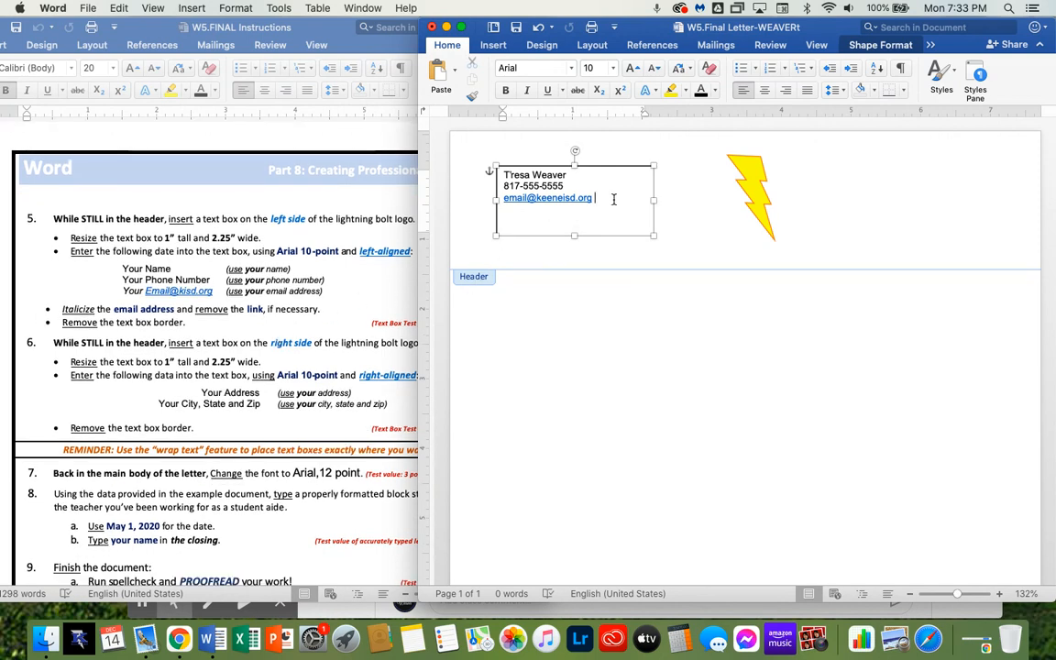
drag(613, 199, 502, 198)
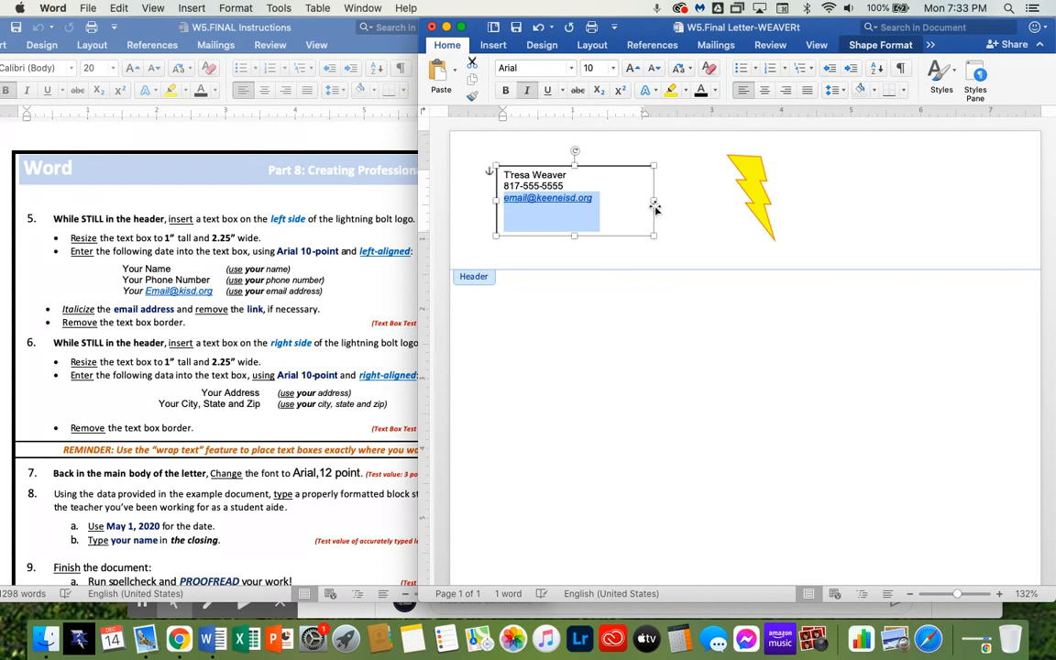
click(529, 92)
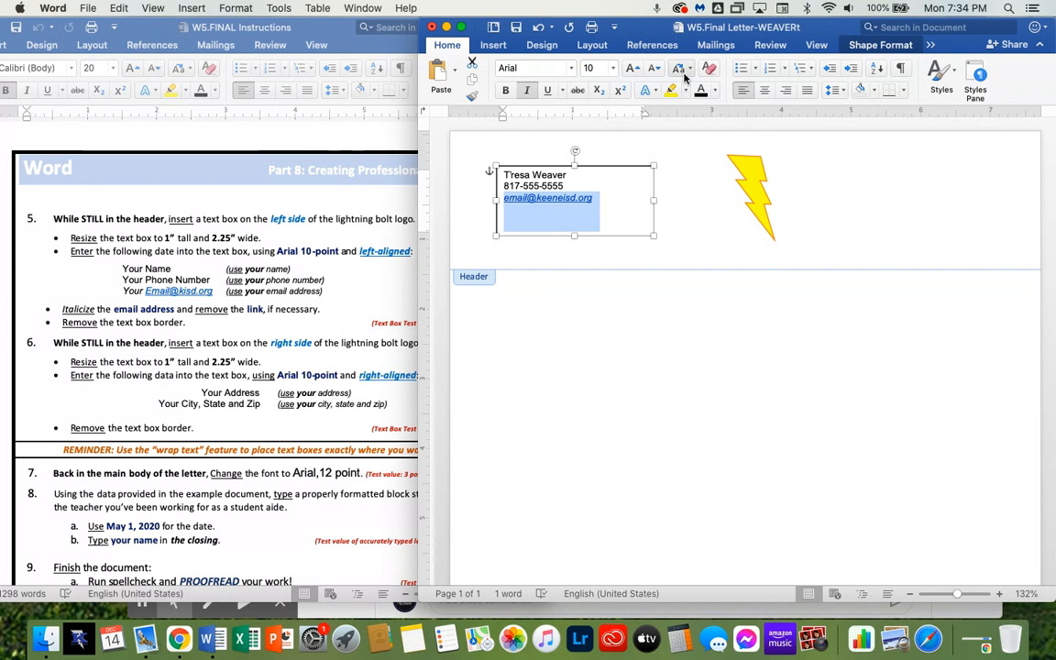
Remove the hyperlink from the e-mail address in the text box
click(493, 46)
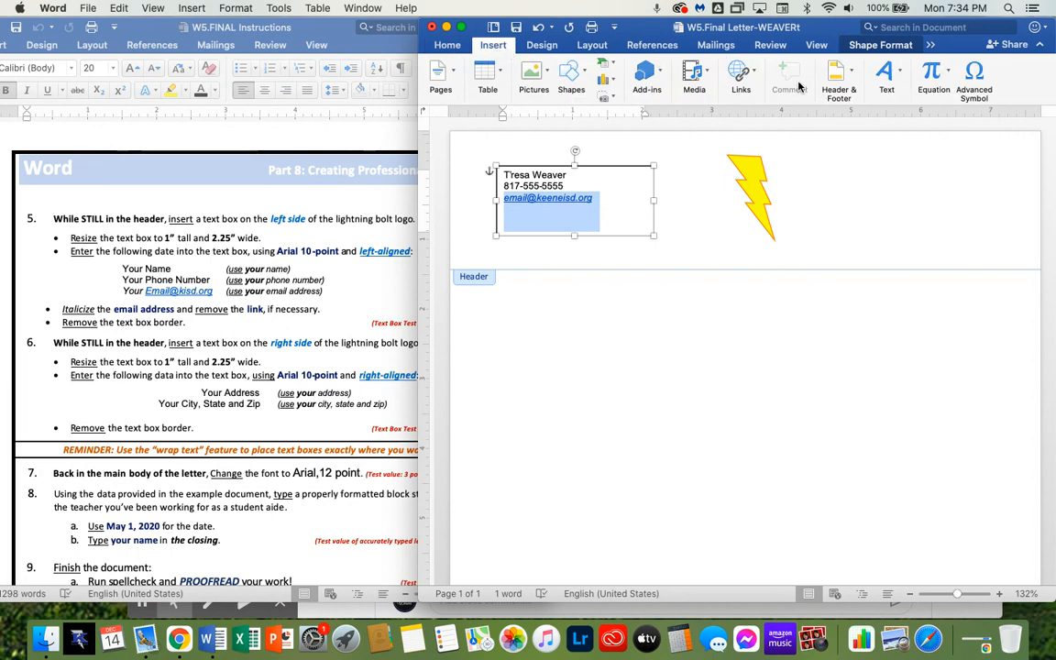
click(743, 73)
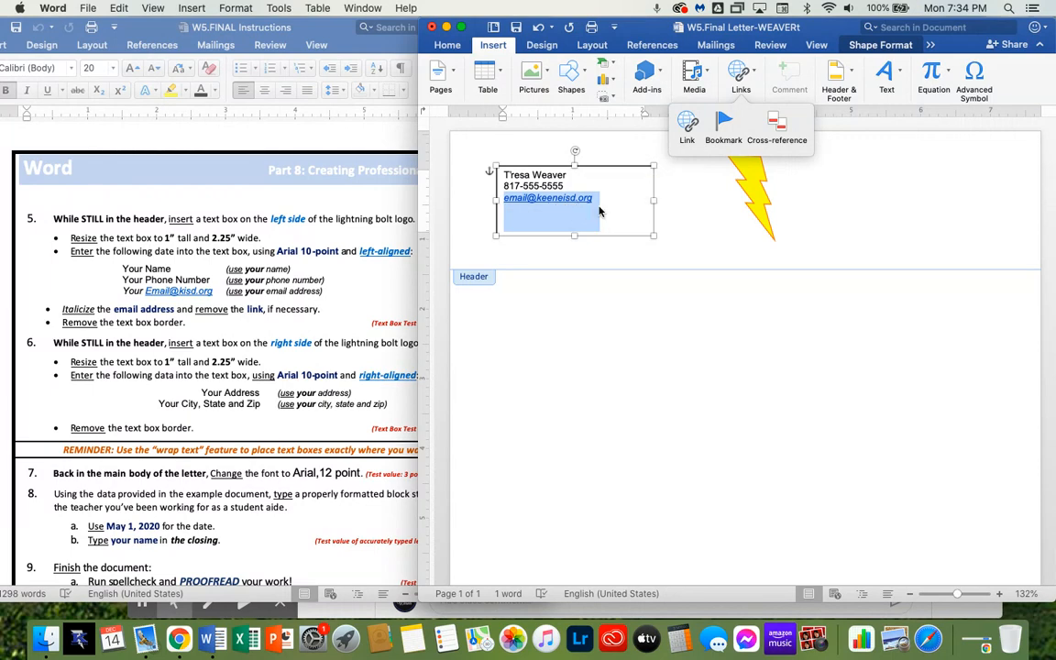
click(687, 133)
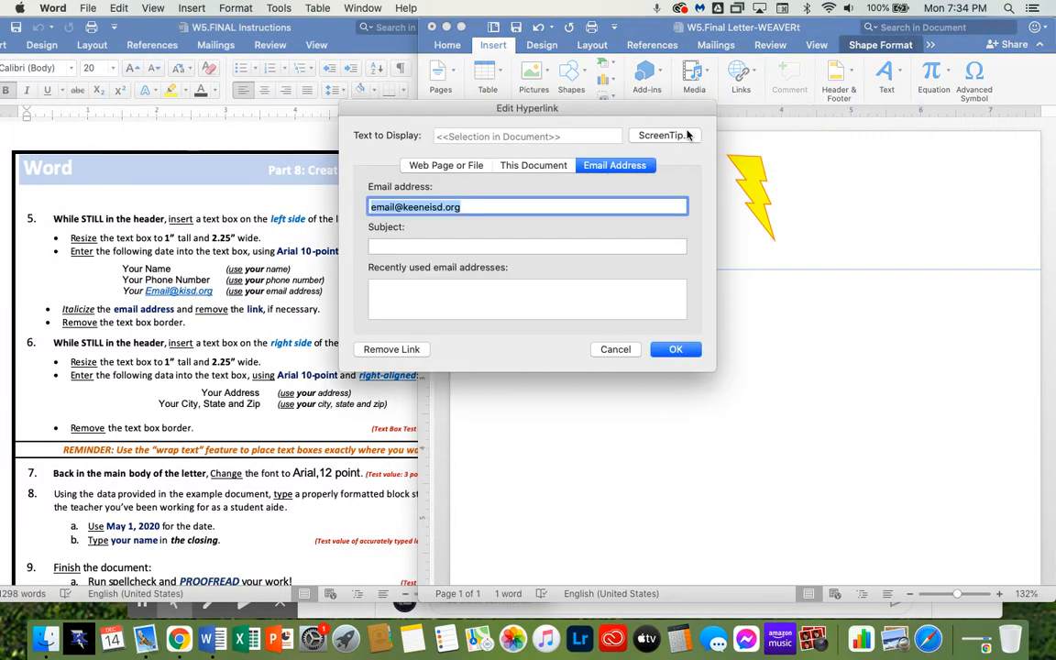
click(384, 353)
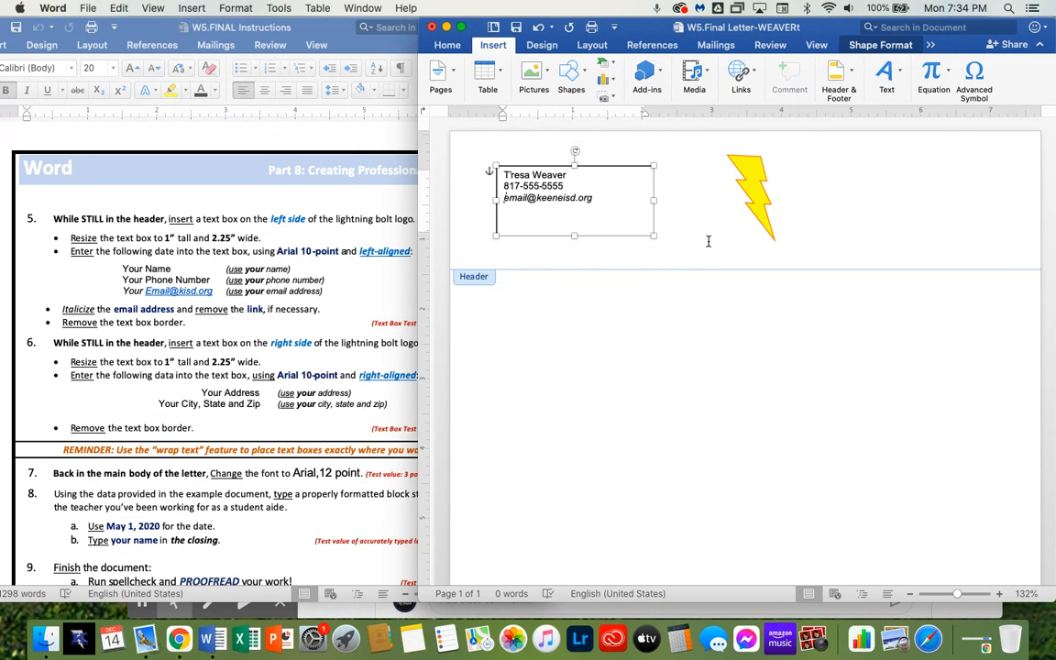
click(644, 243)
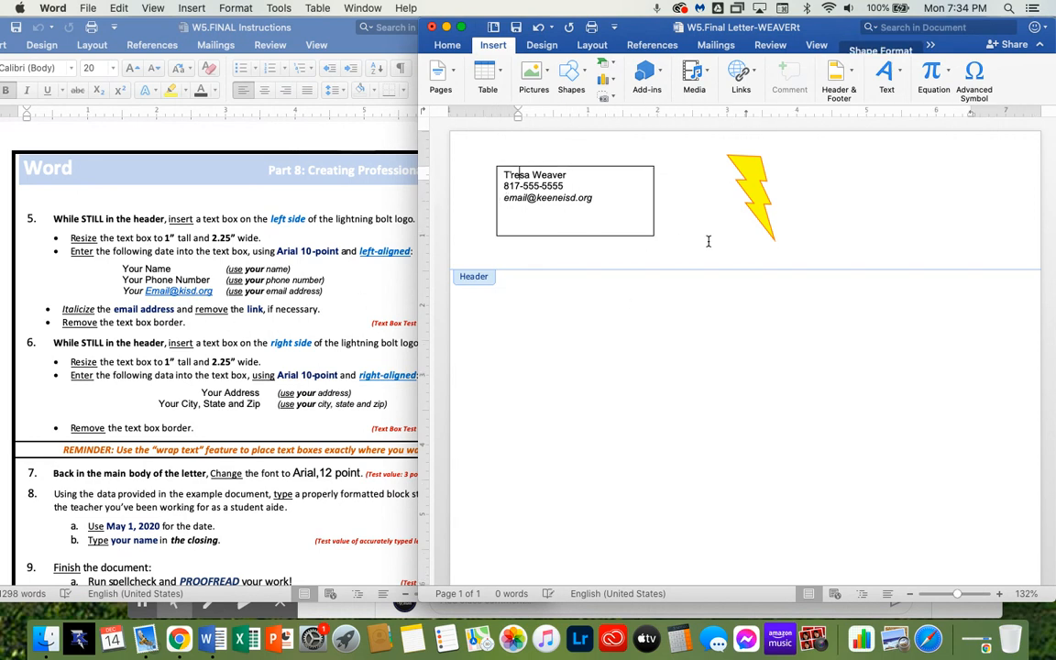
Remove the border of the contact text box by setting its outline to No Outline
click(653, 192)
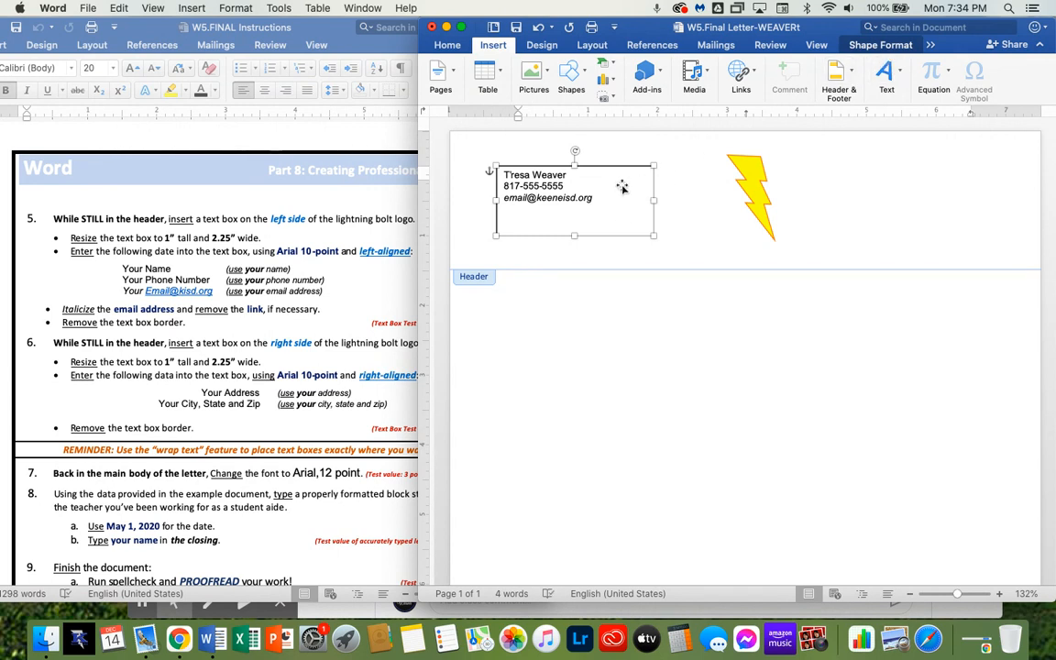
click(898, 47)
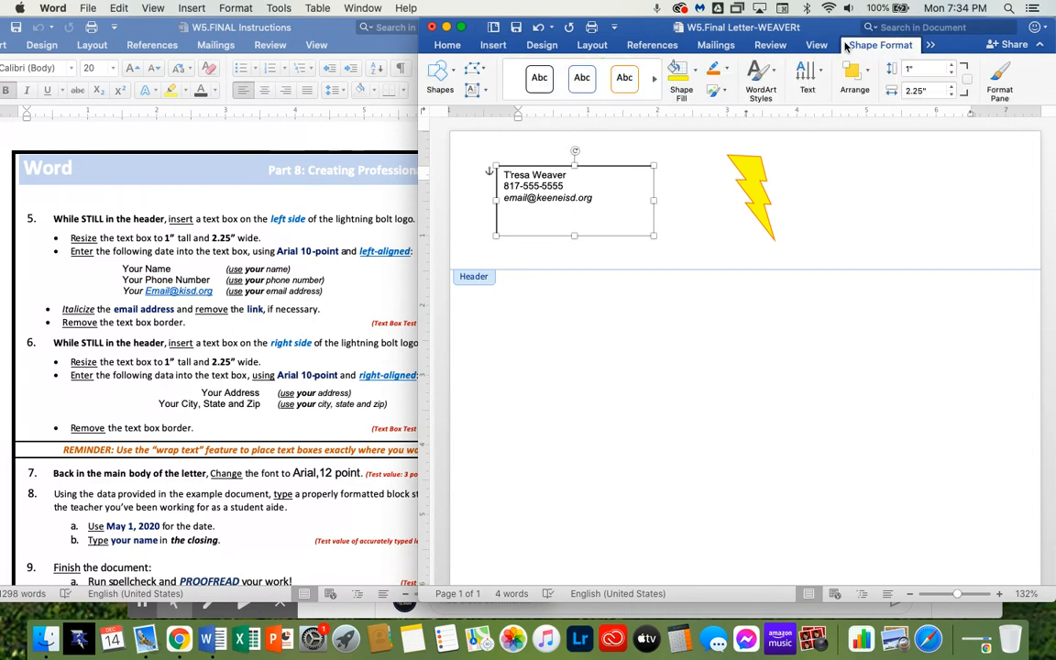
click(725, 70)
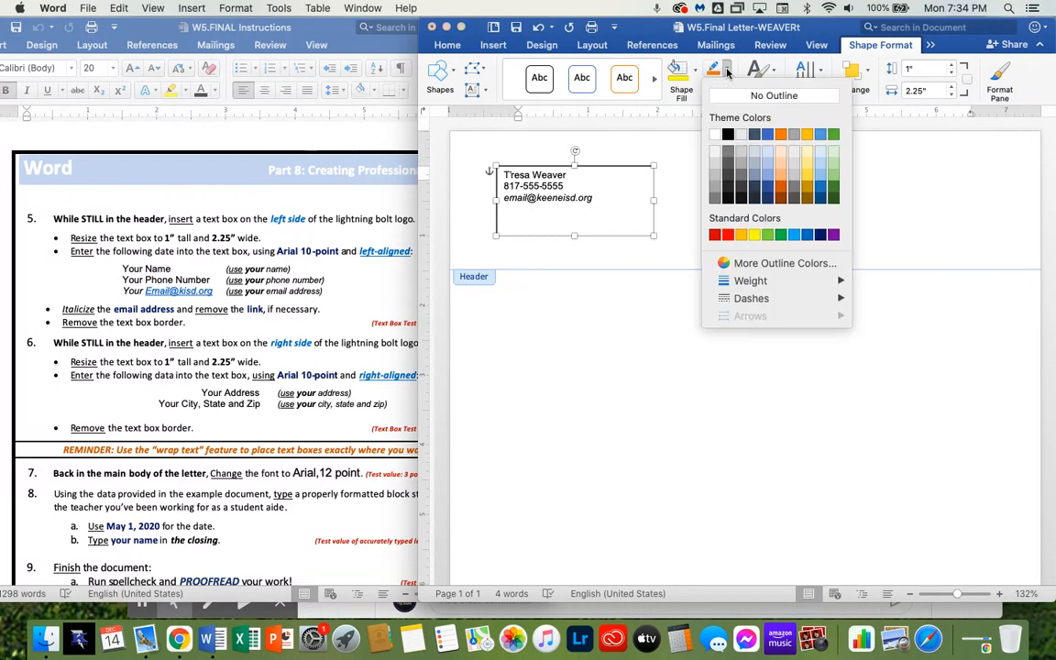
click(732, 97)
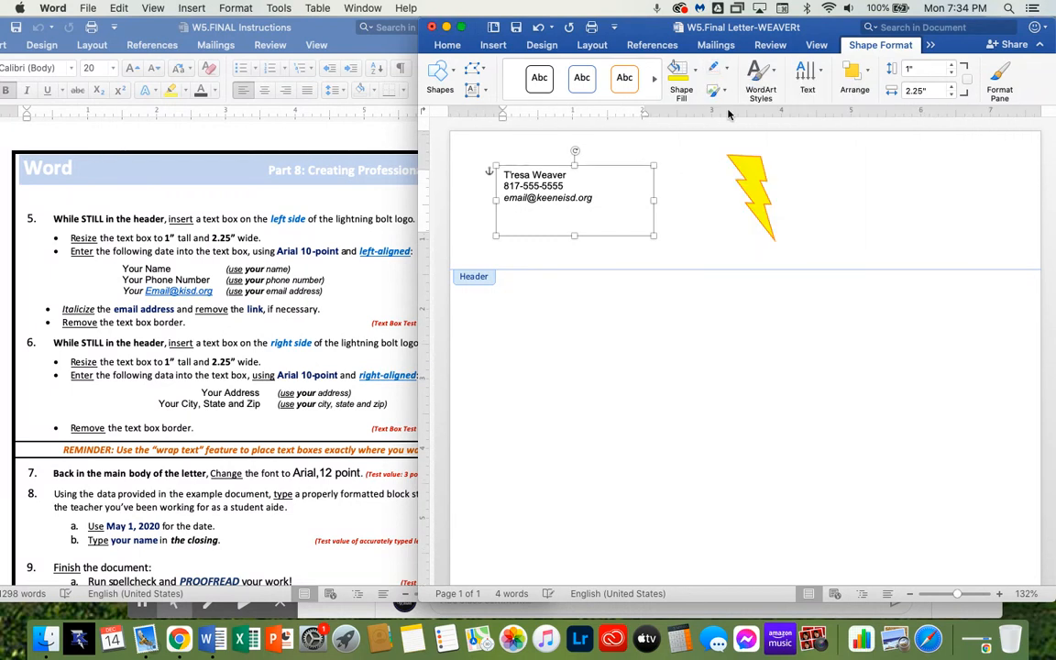
click(708, 242)
click(619, 239)
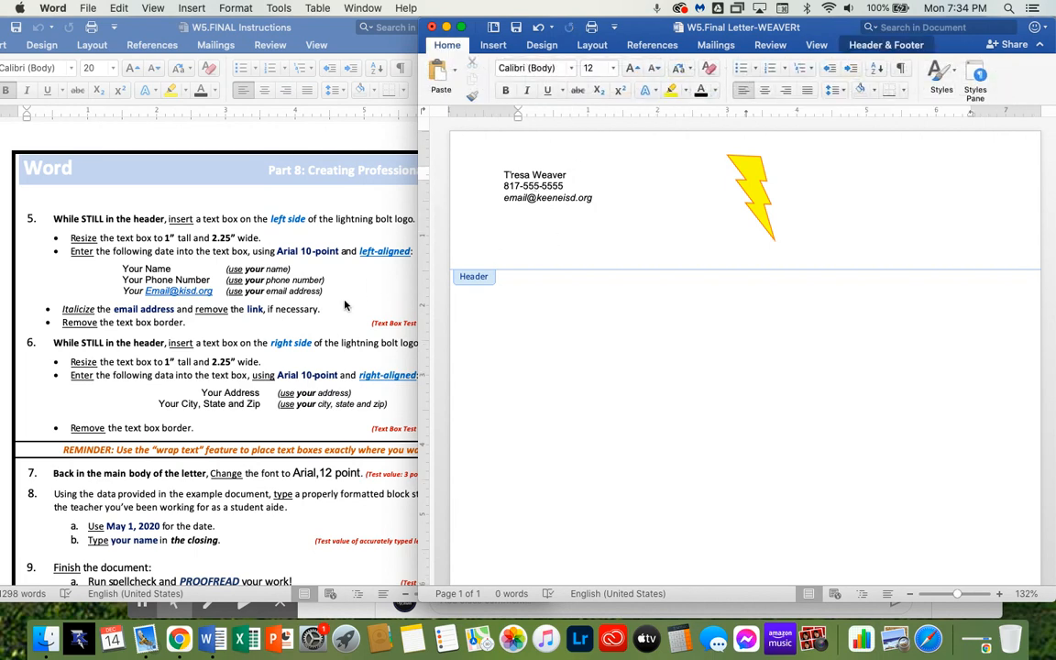
scroll(345, 306, down, 2)
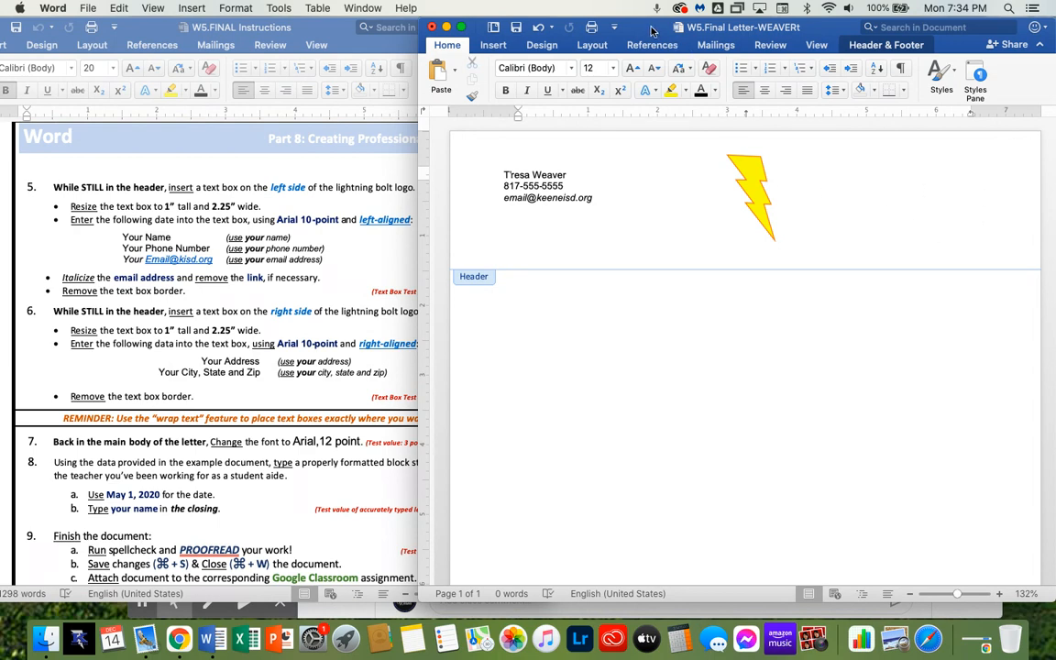
drag(674, 27, 695, 26)
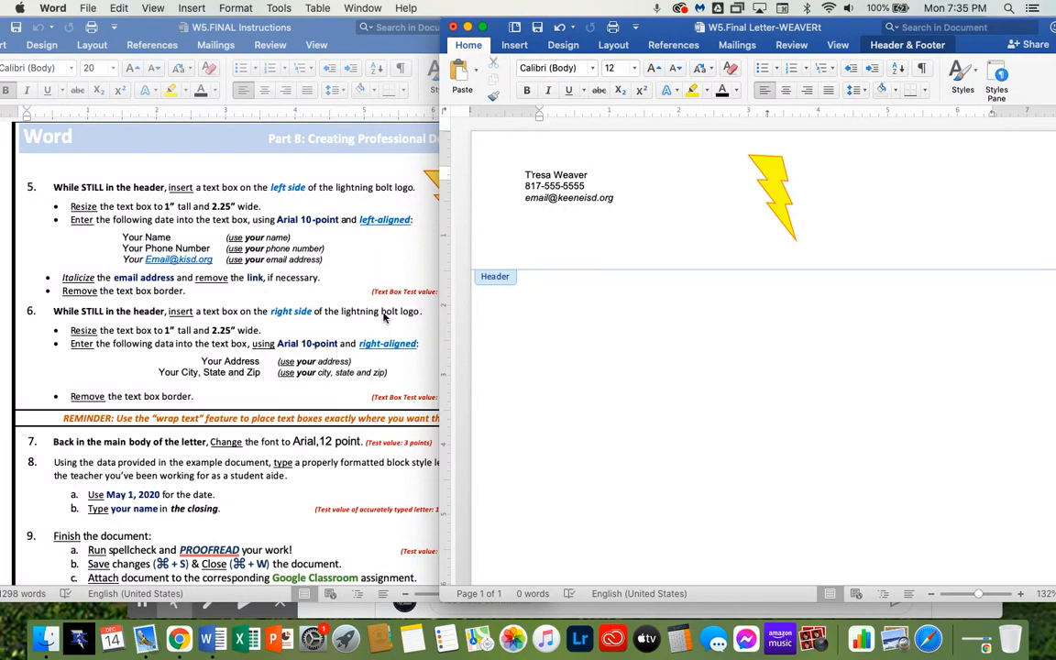
drag(776, 33, 736, 33)
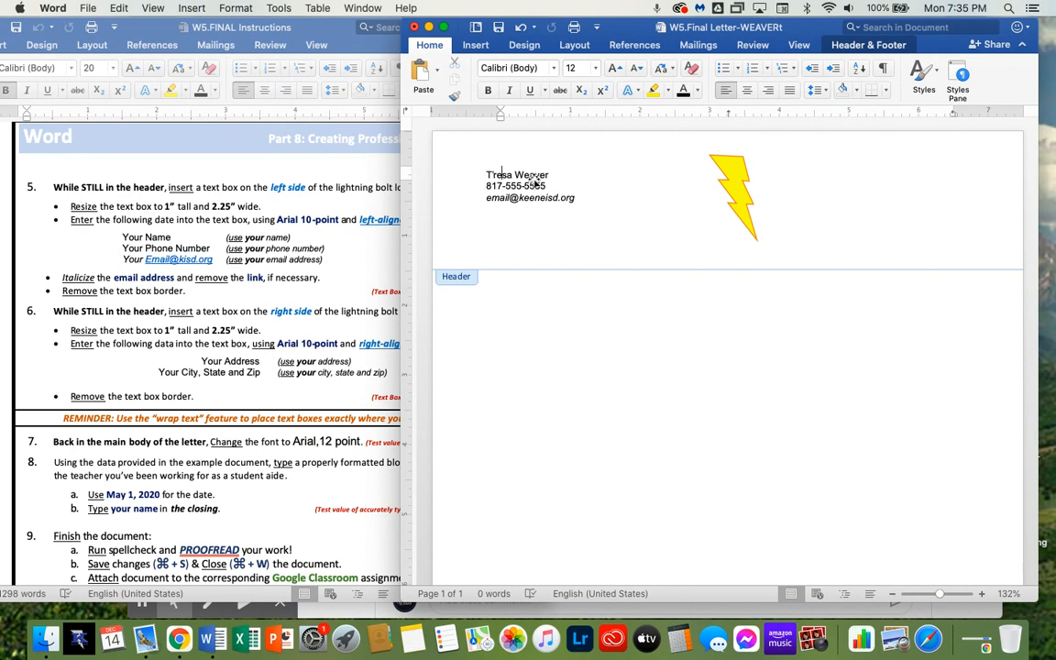
Duplicate the contact text box and place the copy on the right side of the lightning bolt
click(501, 175)
click(531, 187)
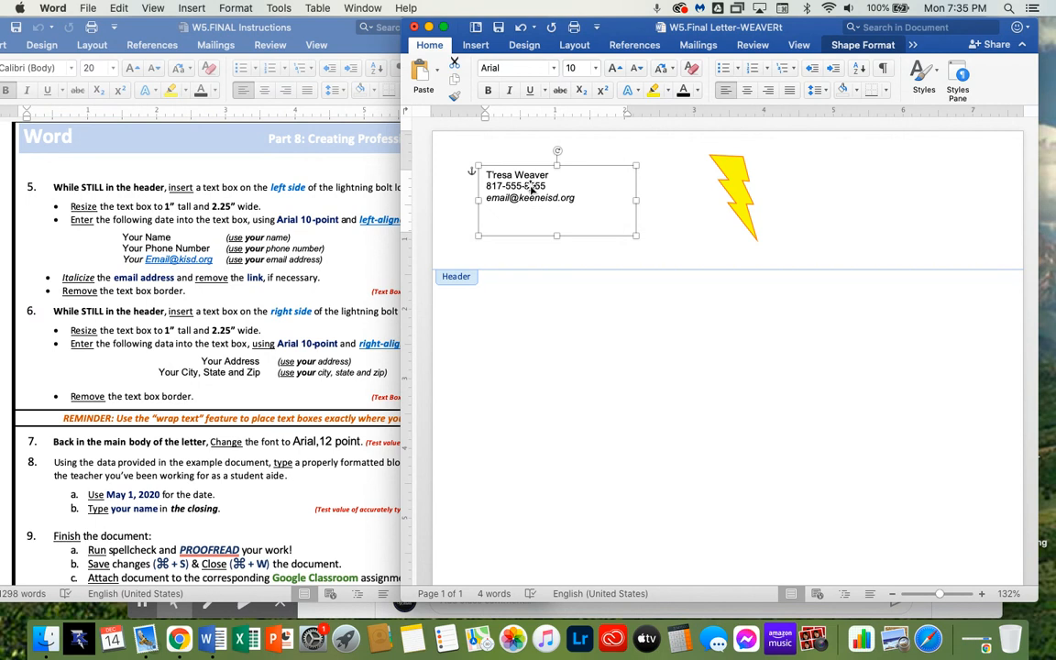
drag(531, 188, 869, 192)
click(513, 165)
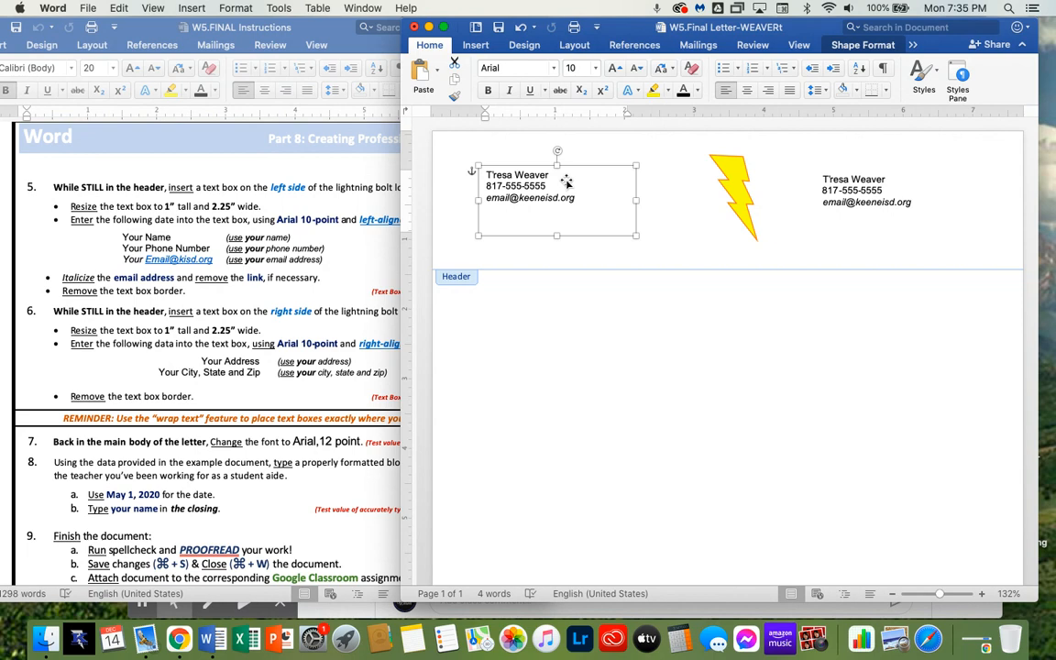
click(949, 240)
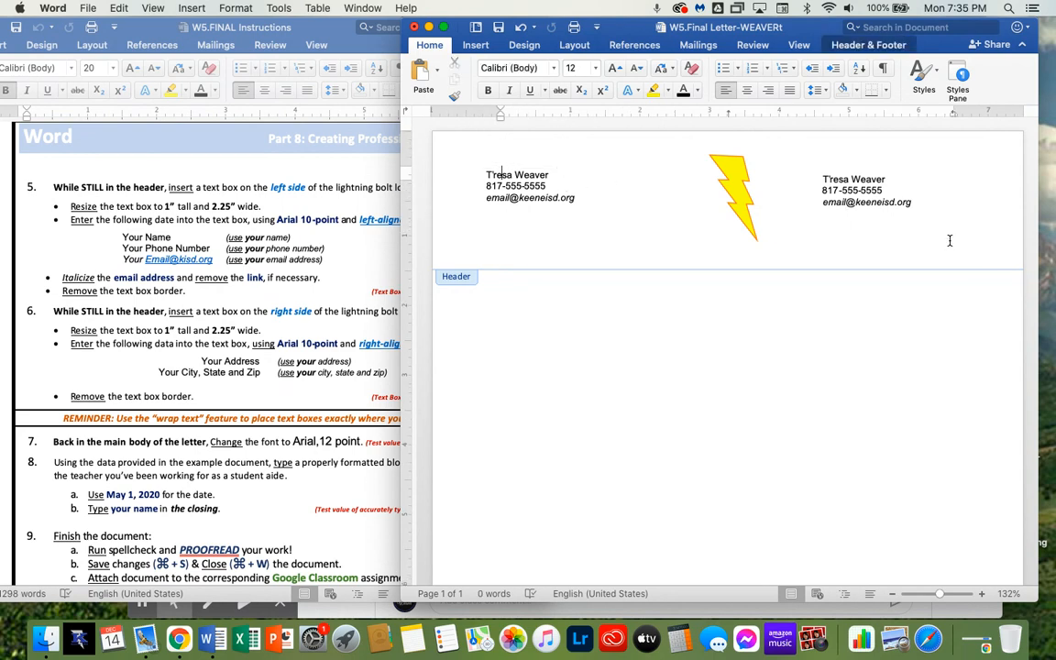
Nudge the copied text box slightly upward and right-align all of its text
click(873, 199)
drag(873, 199, 887, 187)
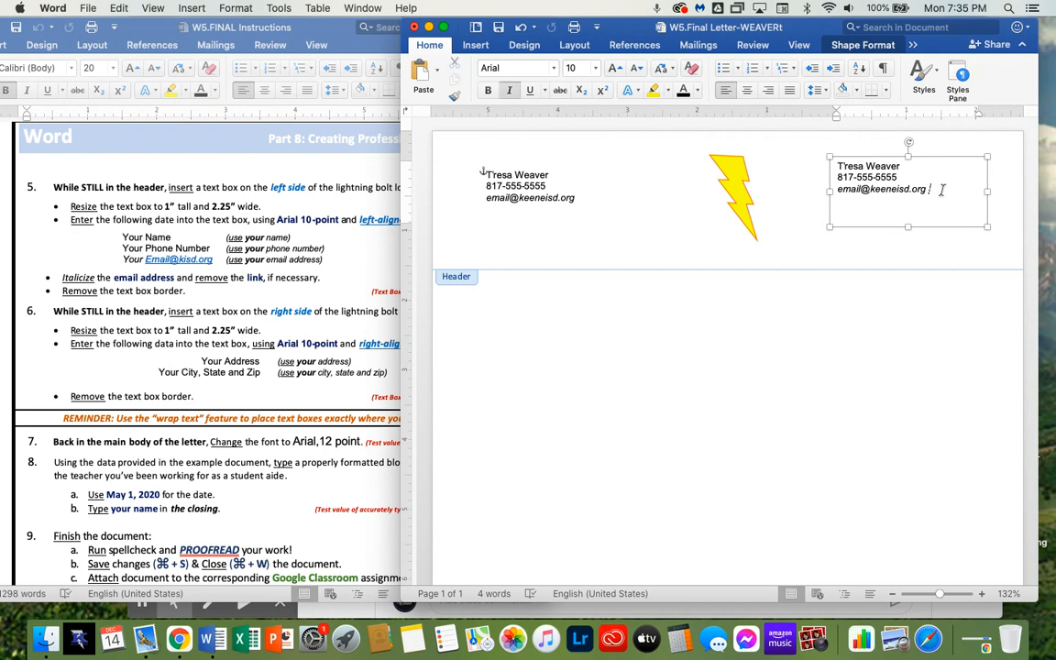
drag(952, 198, 789, 151)
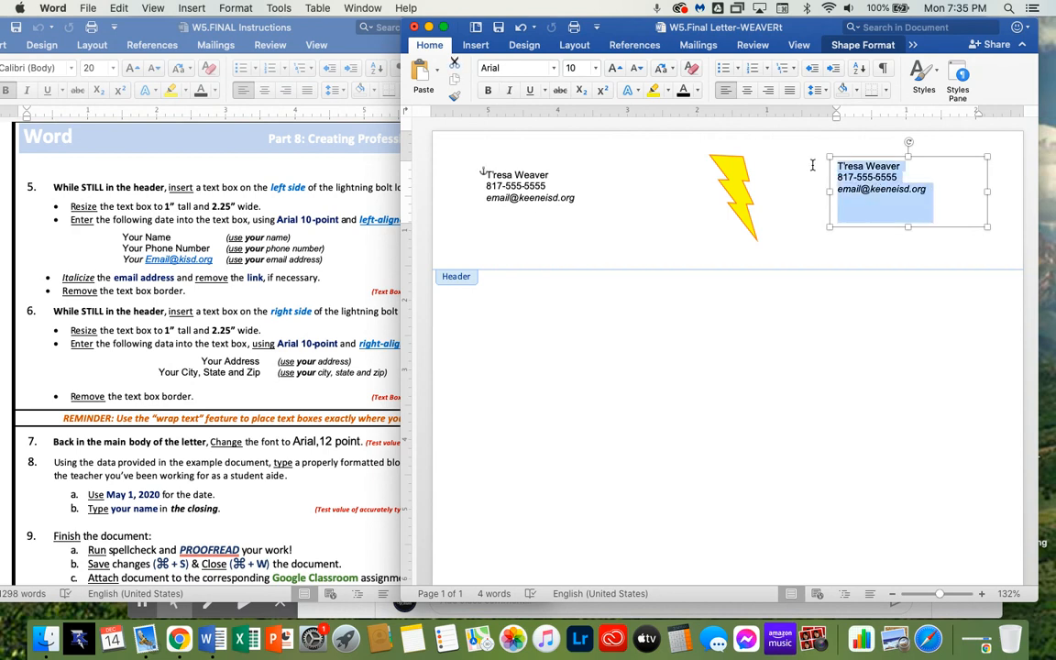
click(768, 93)
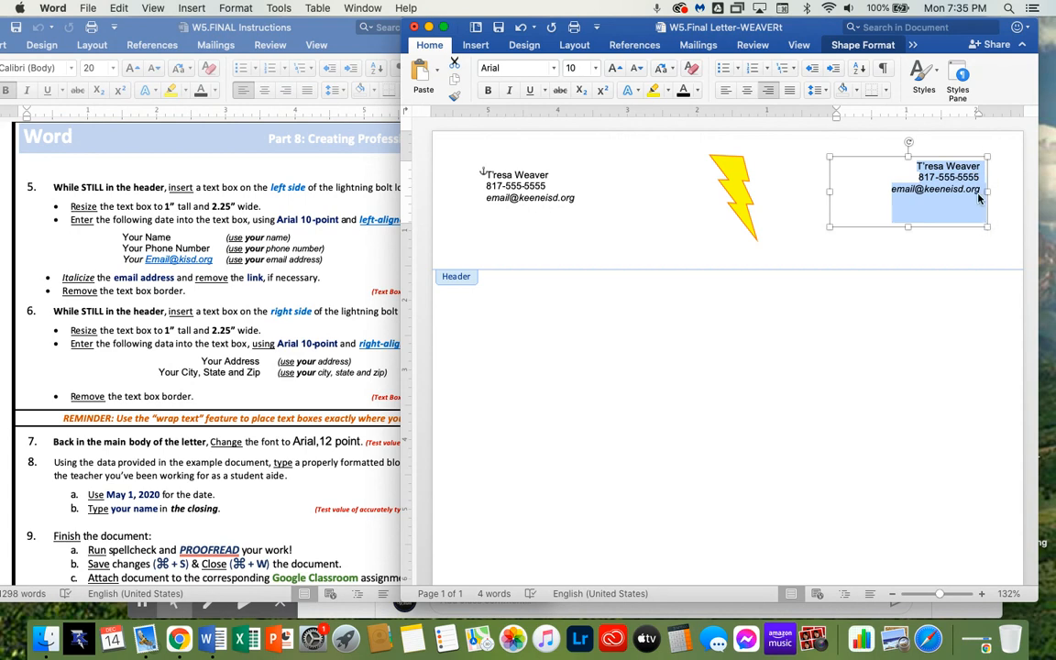
click(936, 158)
drag(936, 159, 936, 160)
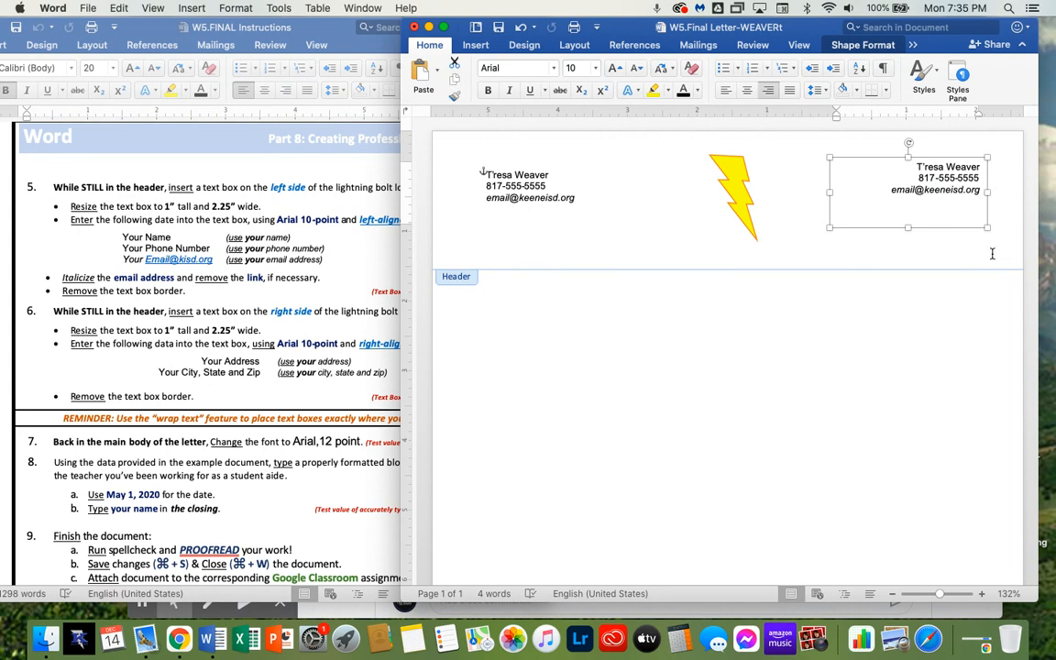
Replace the copied lines with your street address on one line and your city, state and ZIP on the next
click(942, 174)
drag(979, 178, 916, 170)
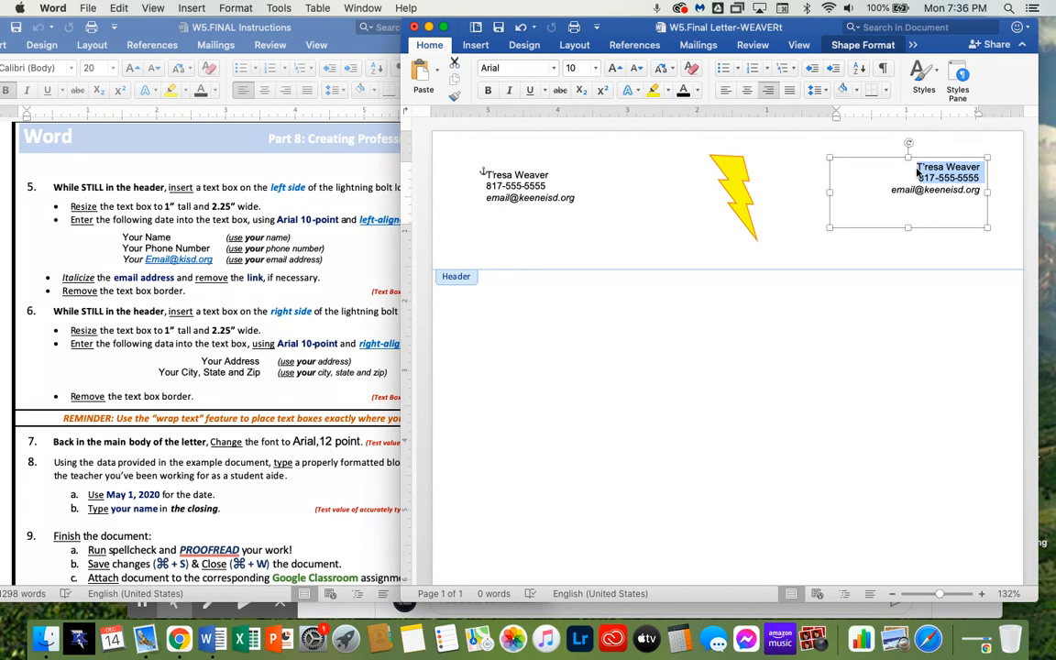
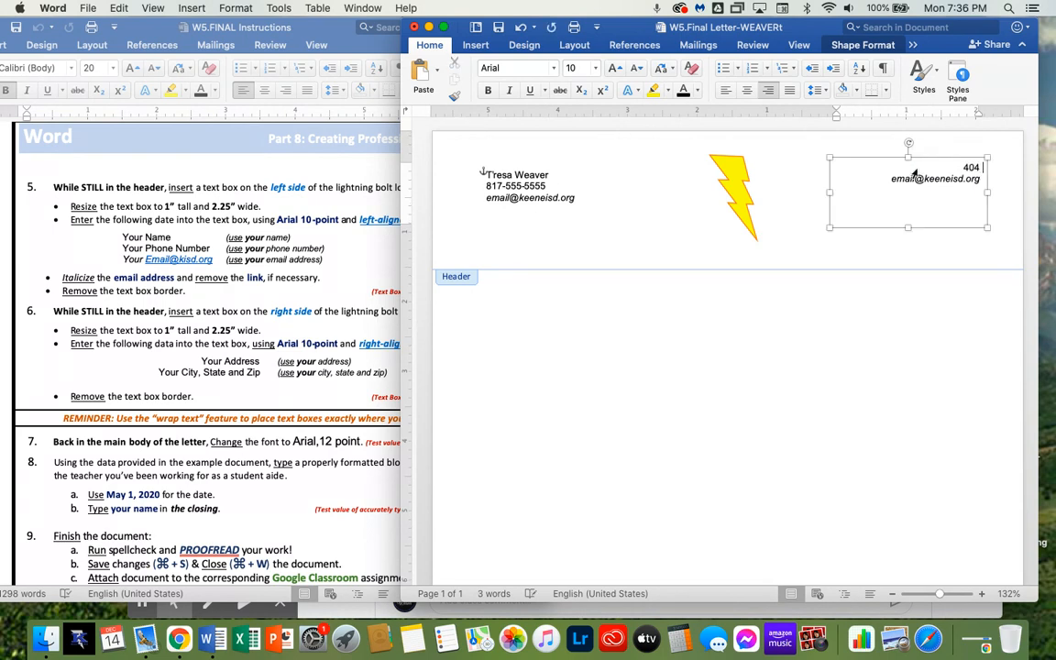
drag(887, 180, 977, 182)
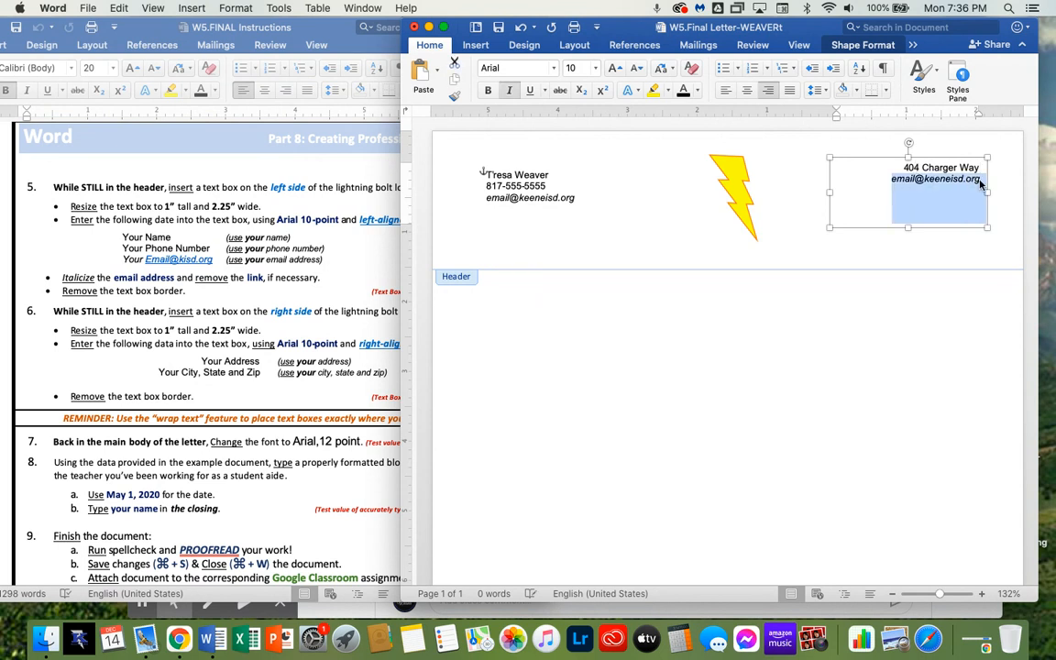
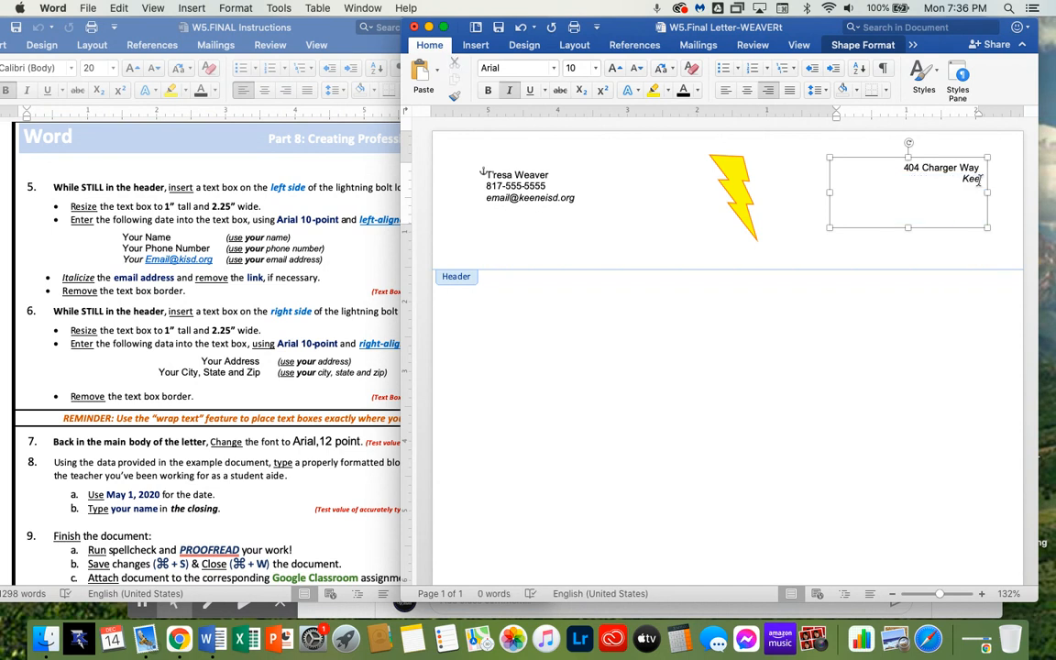
click(801, 219)
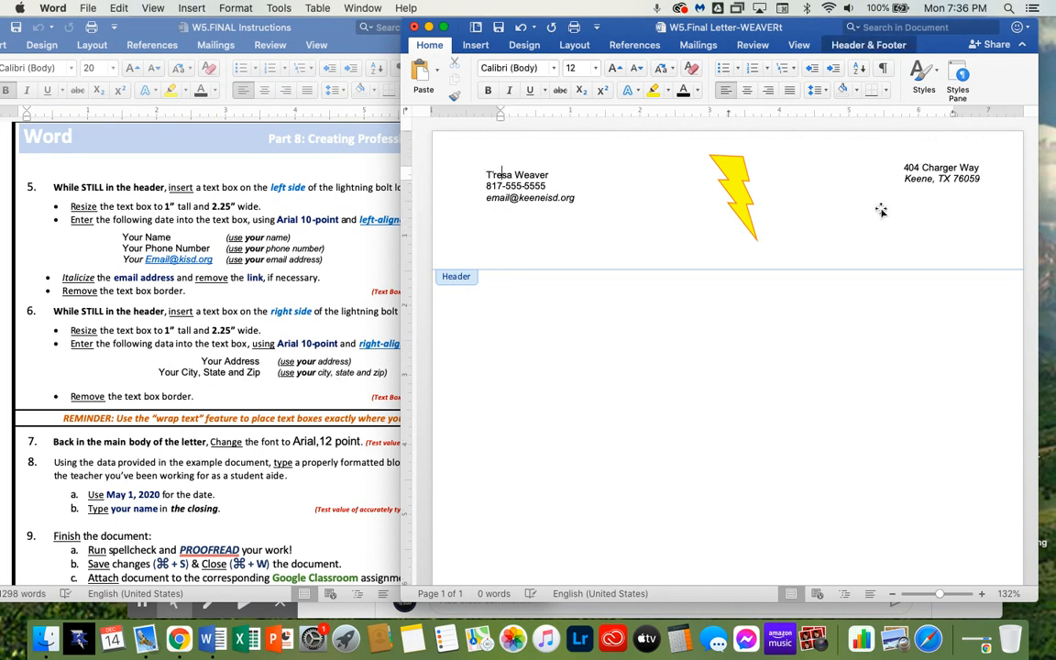
click(947, 174)
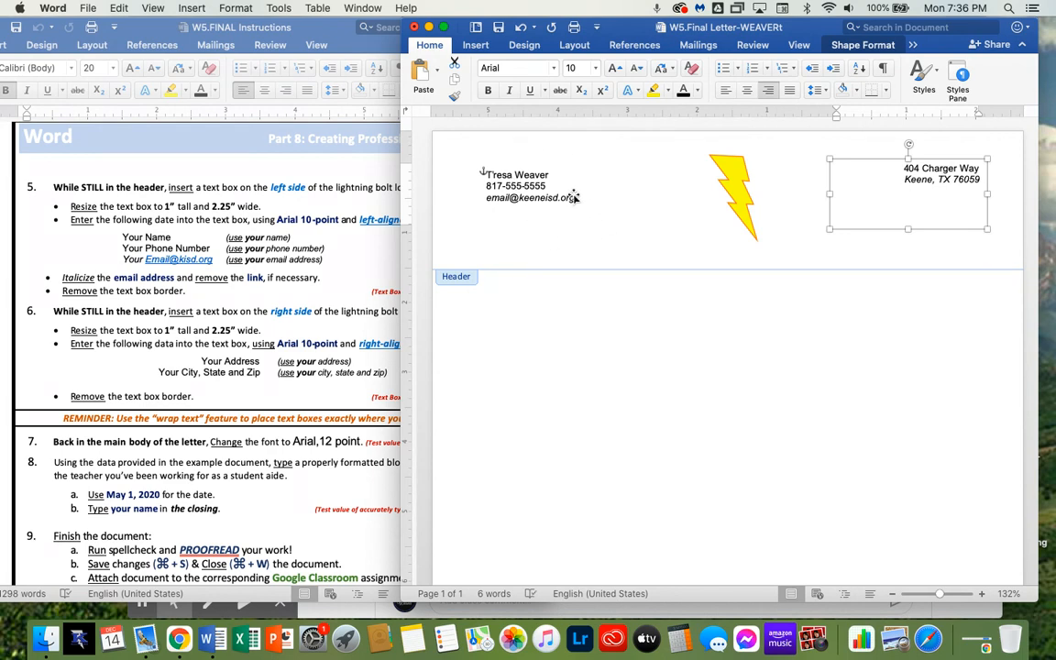
click(990, 242)
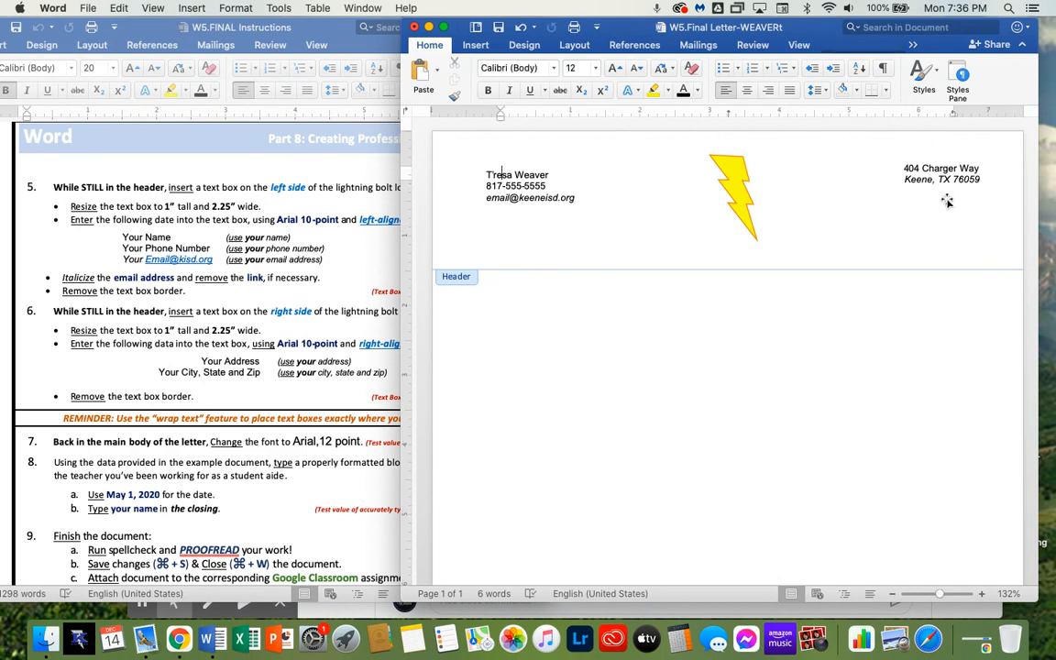
click(353, 394)
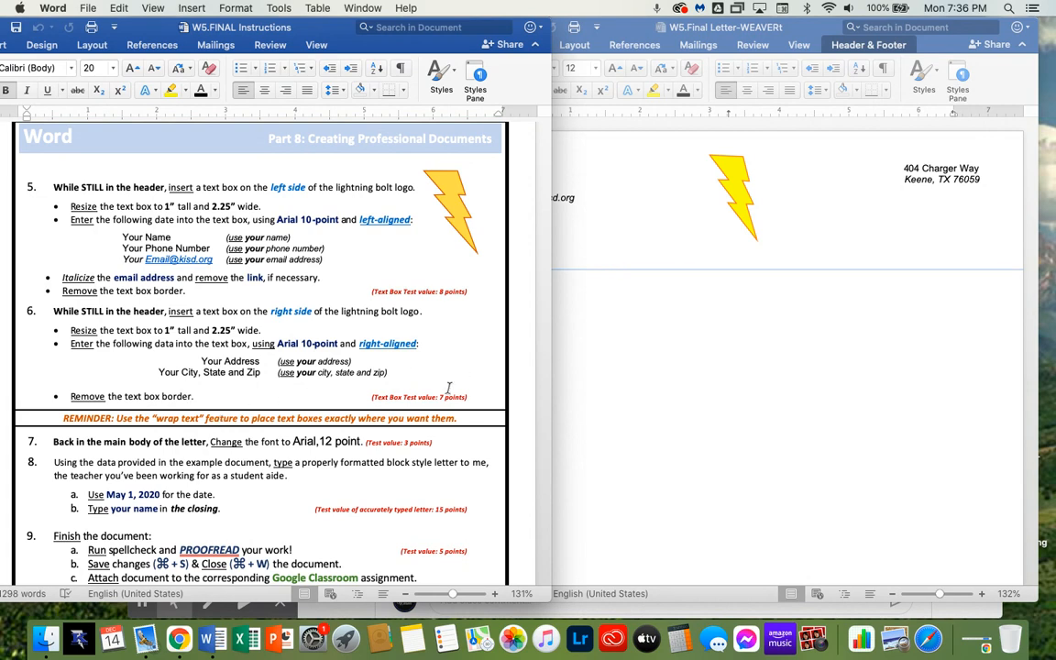
click(589, 217)
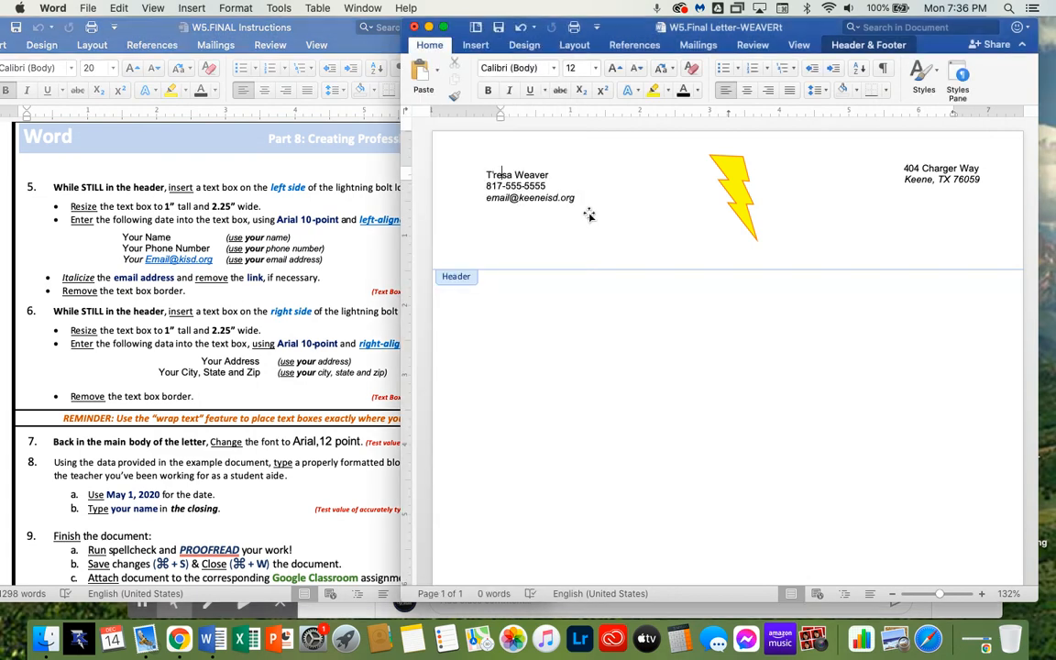
Set the left contact text box's text wrapping to Behind Text
click(567, 206)
right_click(565, 206)
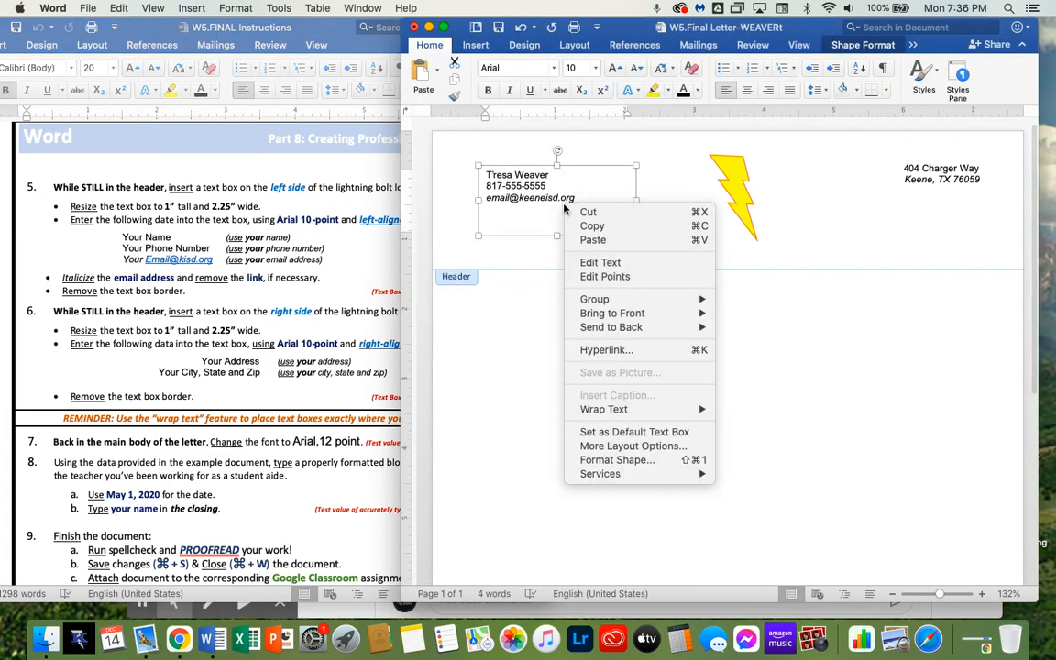
mouse_move(629, 418)
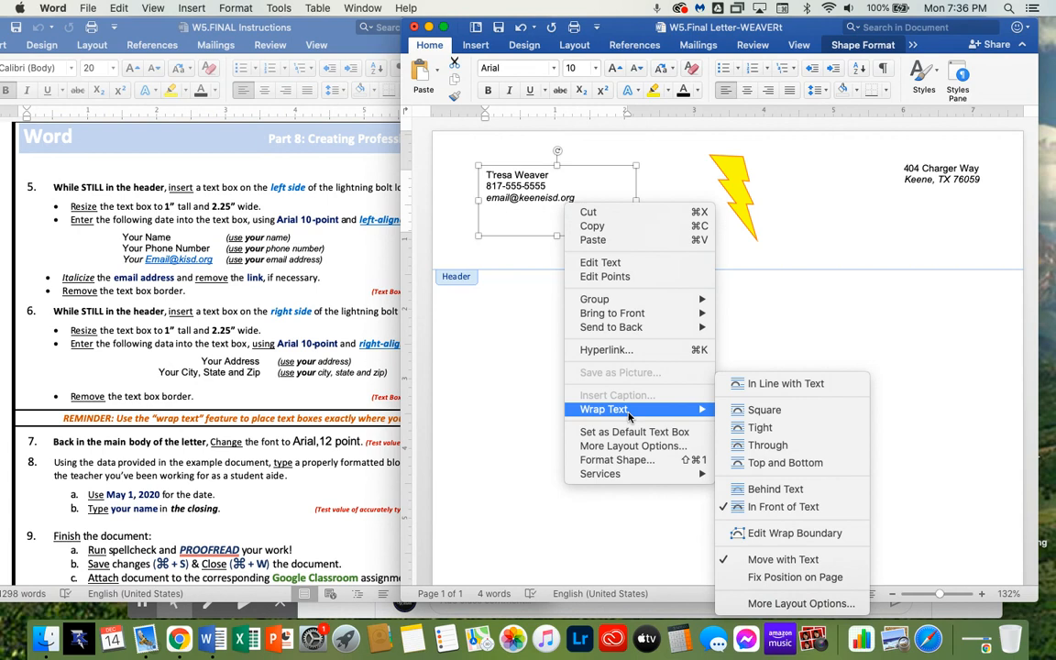
click(774, 488)
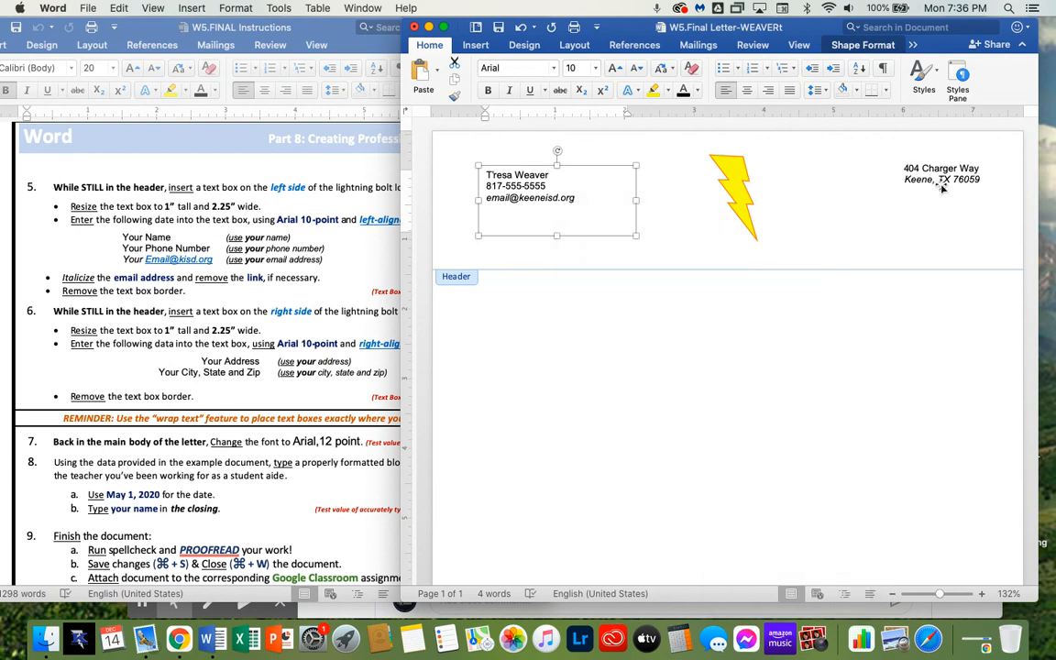
click(921, 252)
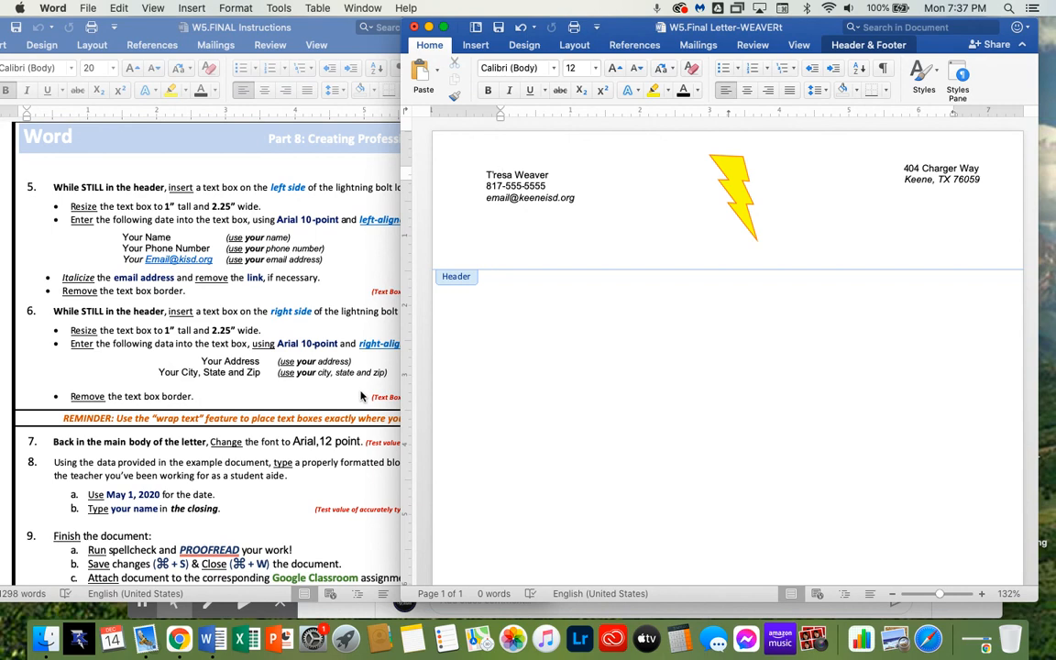
scroll(341, 436, down, 3)
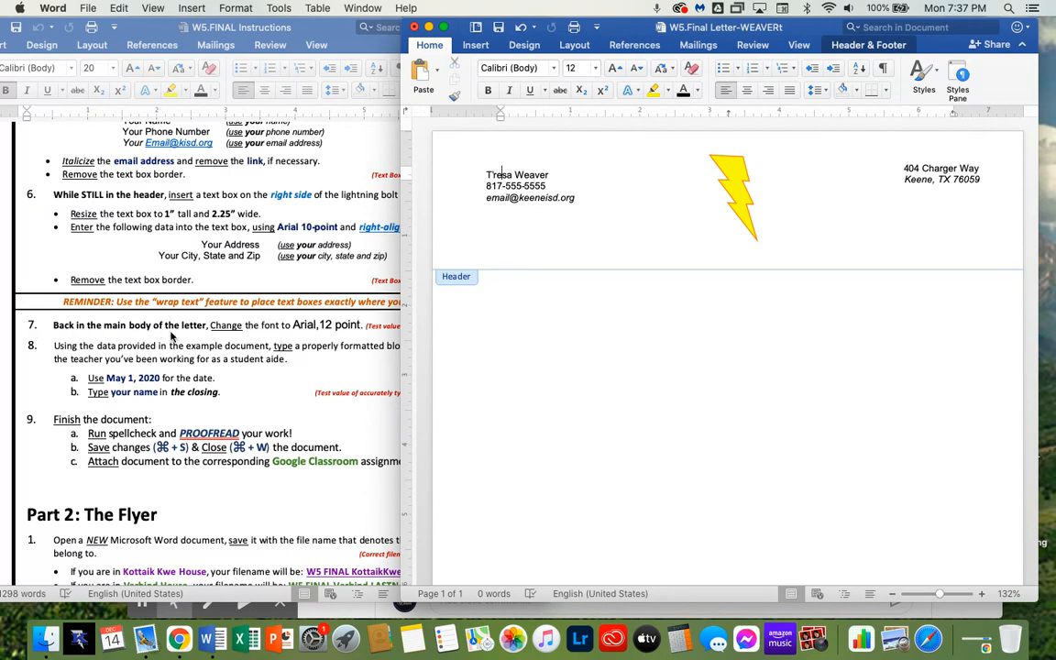
Leave the header, select all of the letter's body and set its font to Arial
double_click(742, 432)
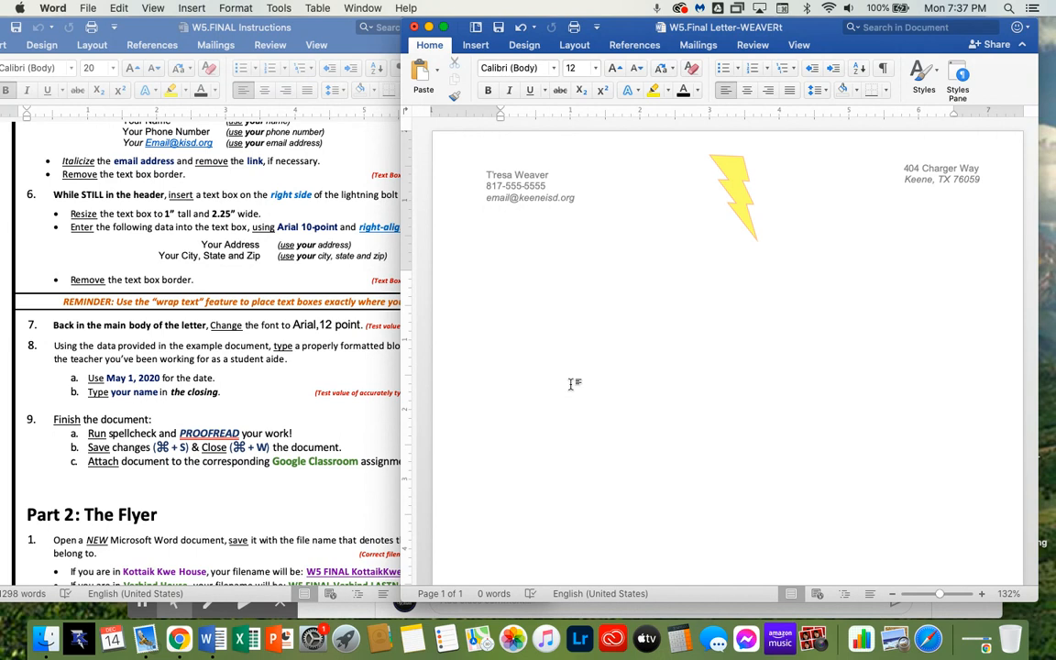
key(super+a)
click(554, 69)
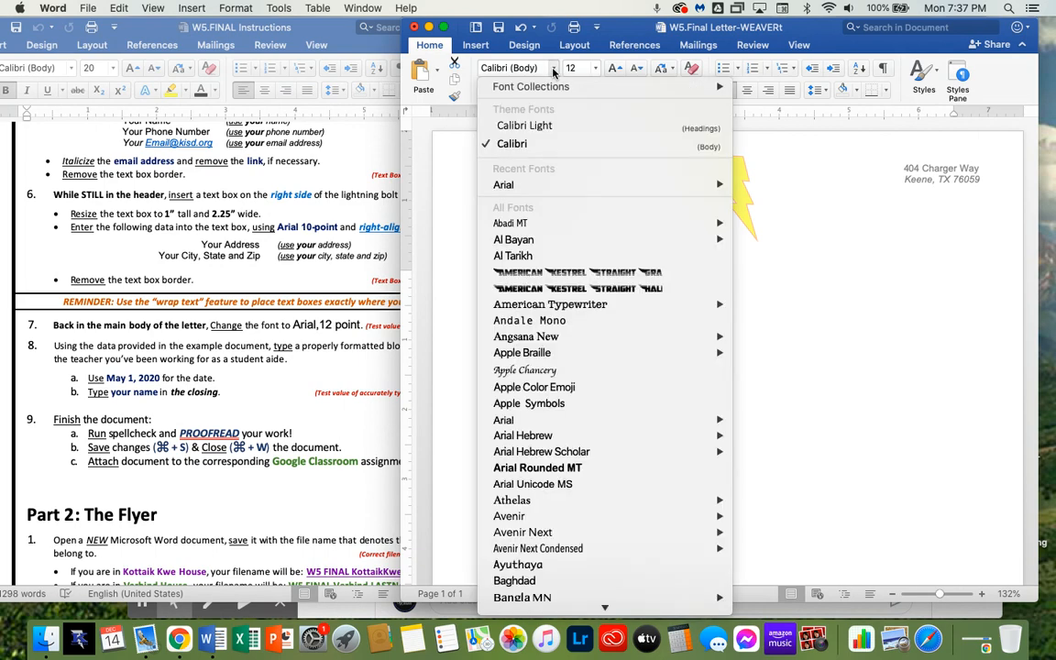
click(550, 184)
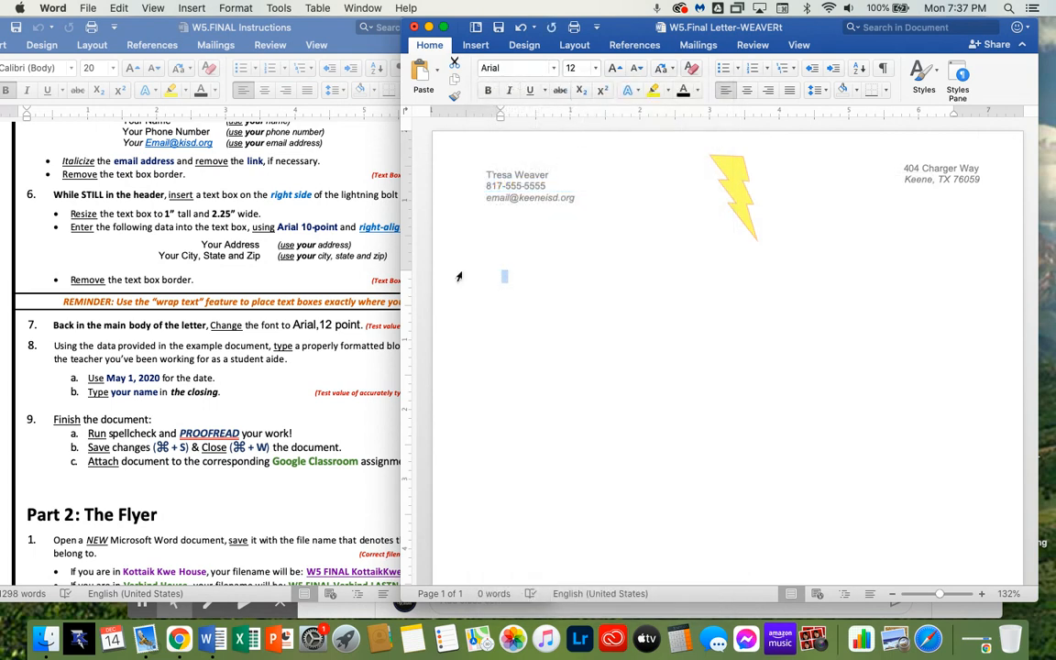
Review the example letter in the instructions document beside the letter window
click(367, 366)
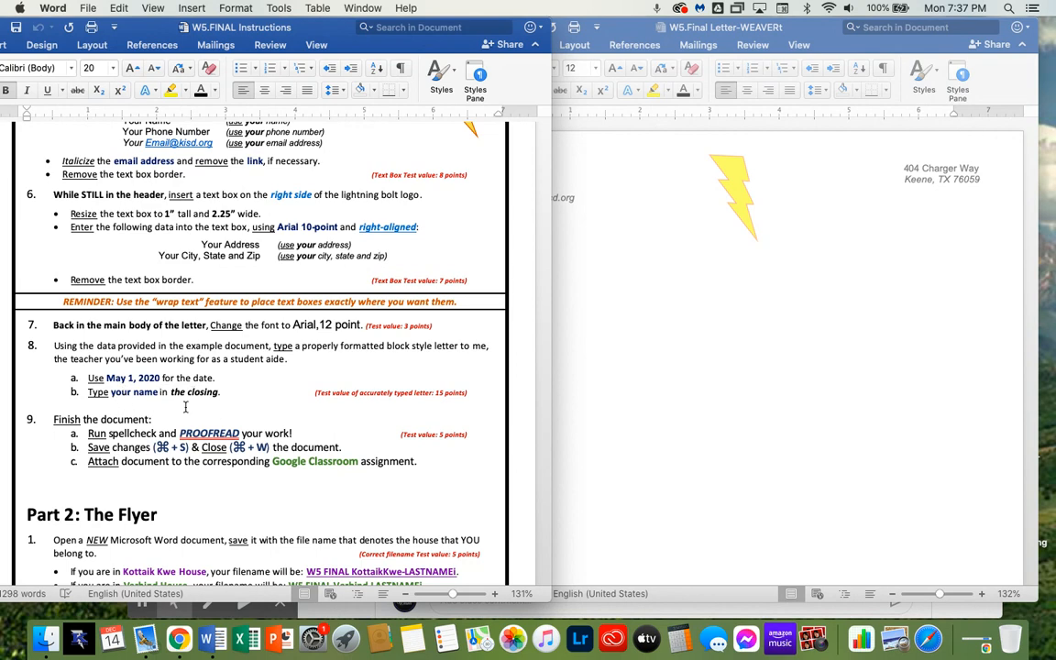
click(624, 409)
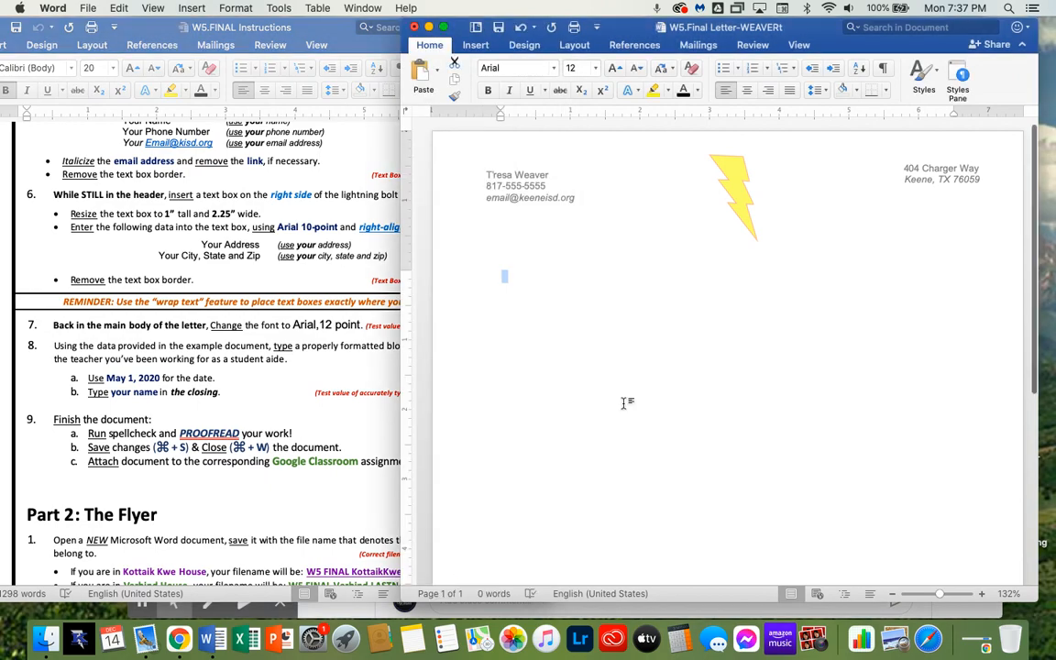
scroll(288, 419, down, 15)
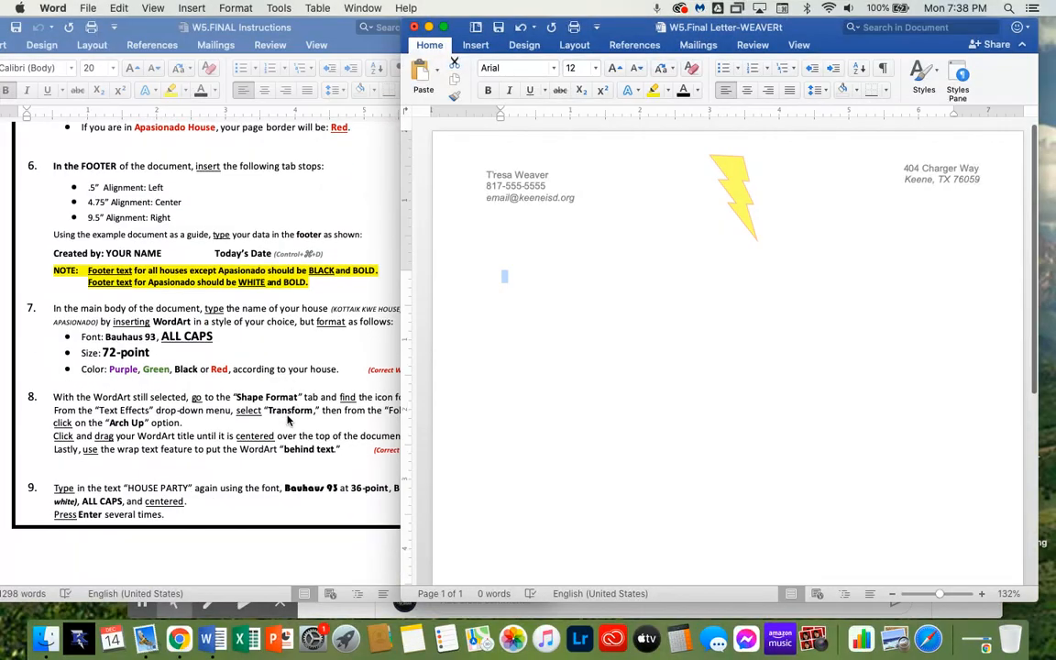
scroll(288, 419, down, 10)
scroll(288, 420, up, 5)
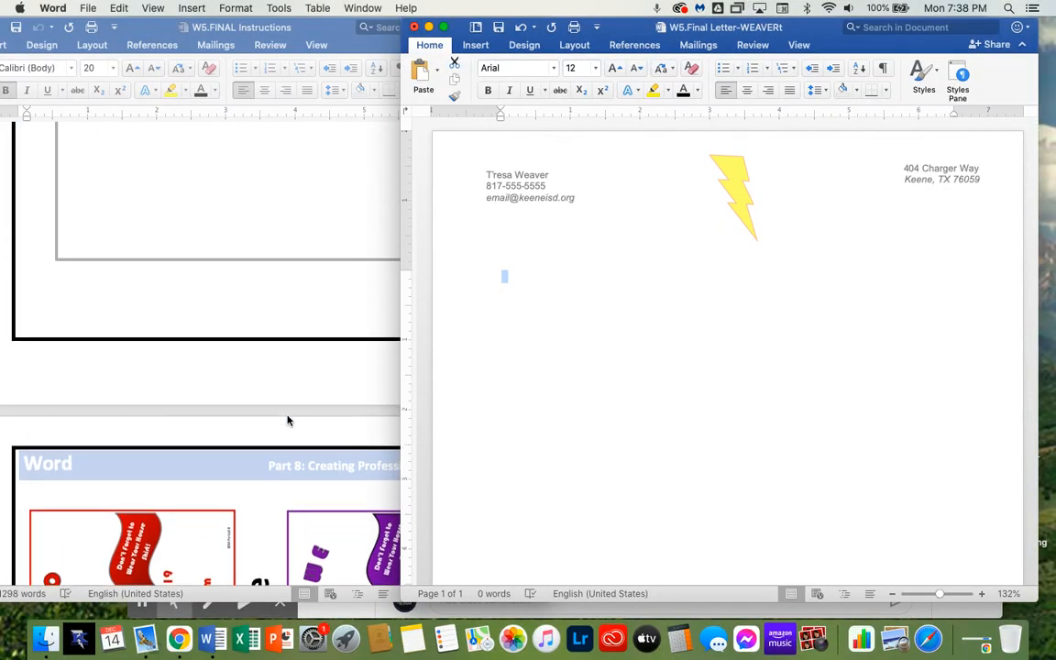
scroll(288, 420, up, 3)
click(297, 306)
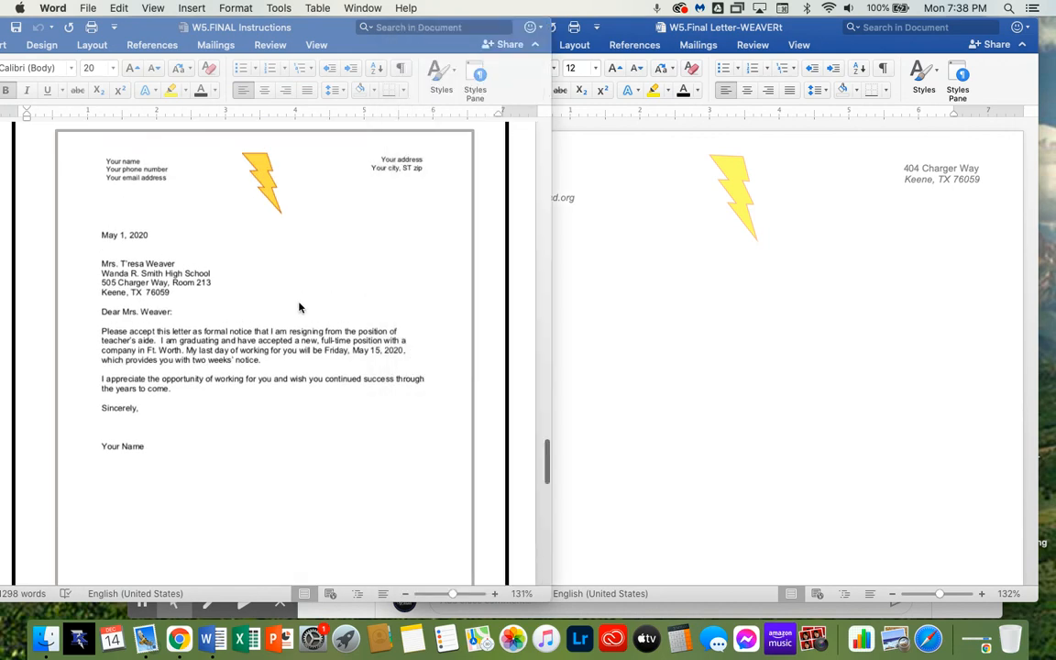
click(812, 341)
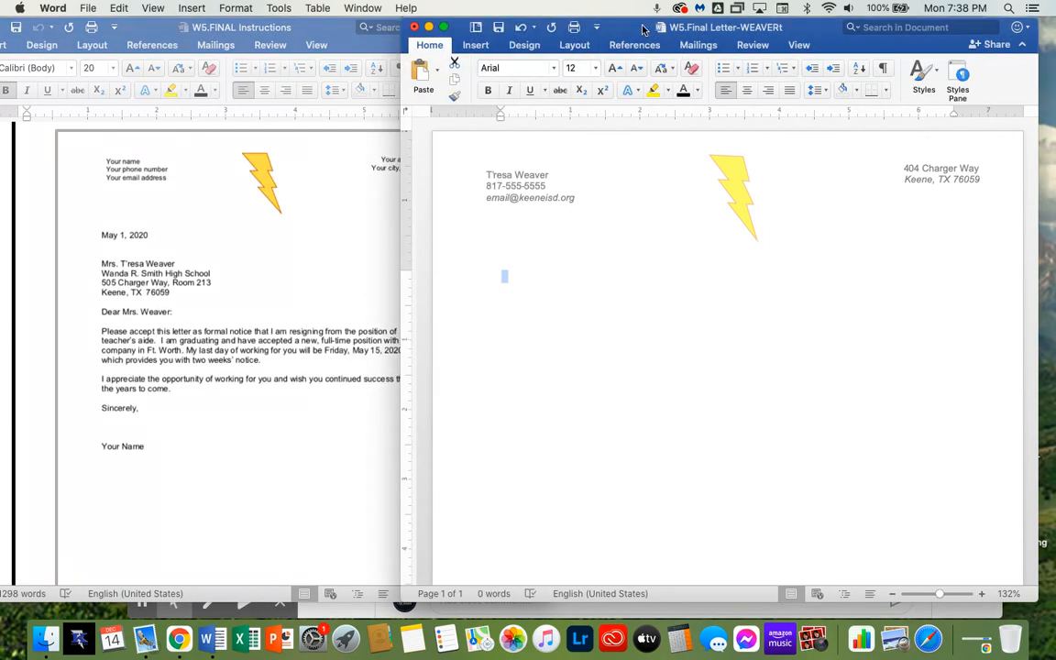
drag(651, 28, 670, 28)
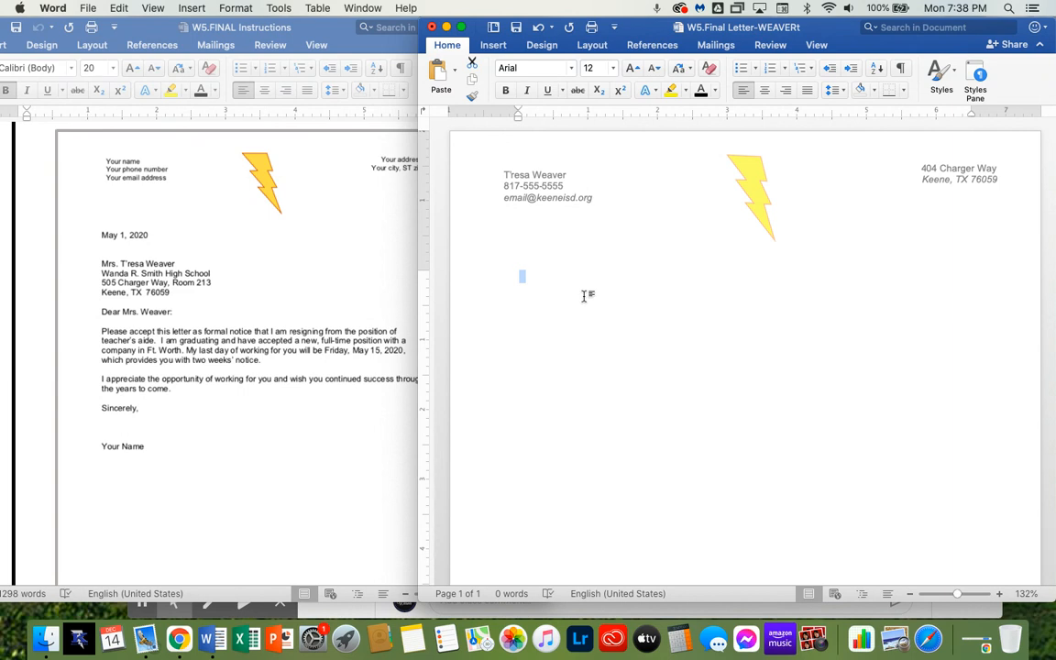
Insert a date in the letter body and replace it with May 1, 2020
key(ctrl+shift+d)
drag(565, 278, 533, 278)
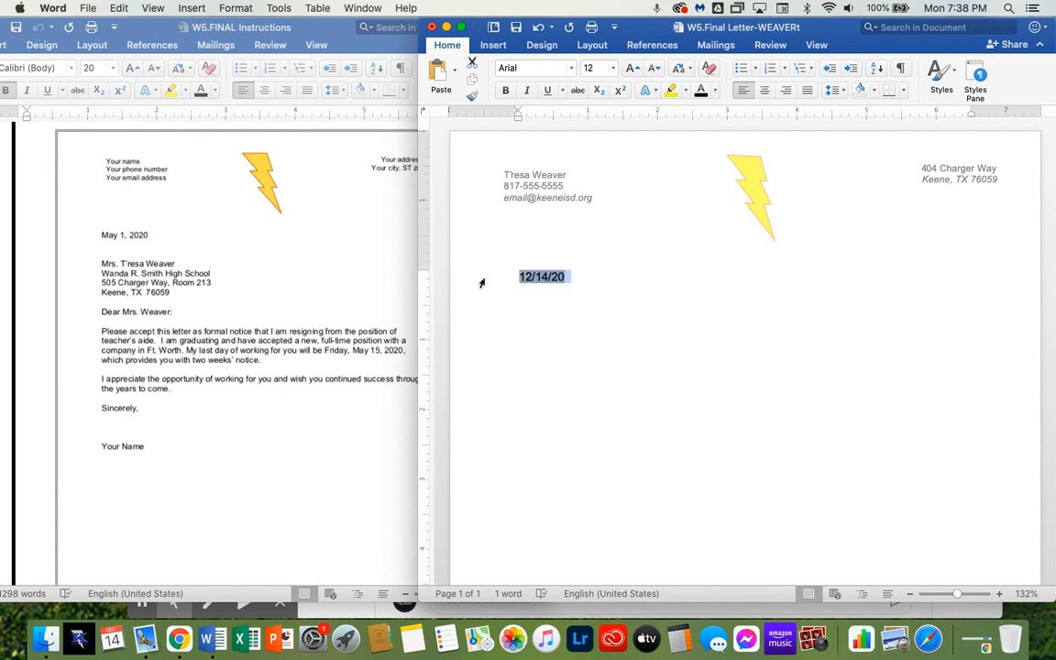
text(May)
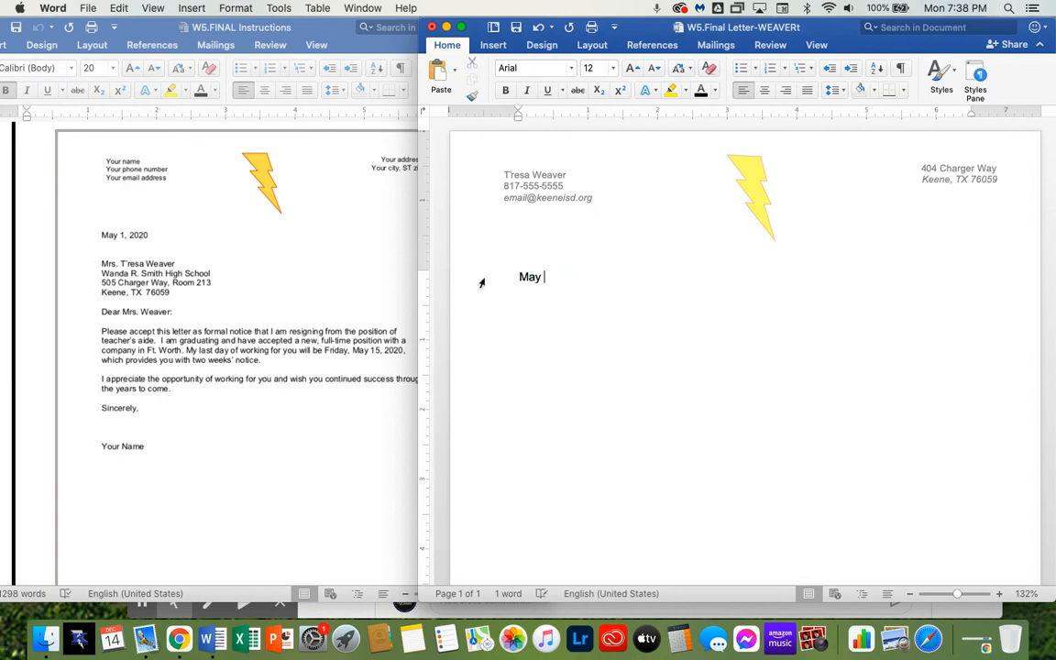
text( 1, 2020)
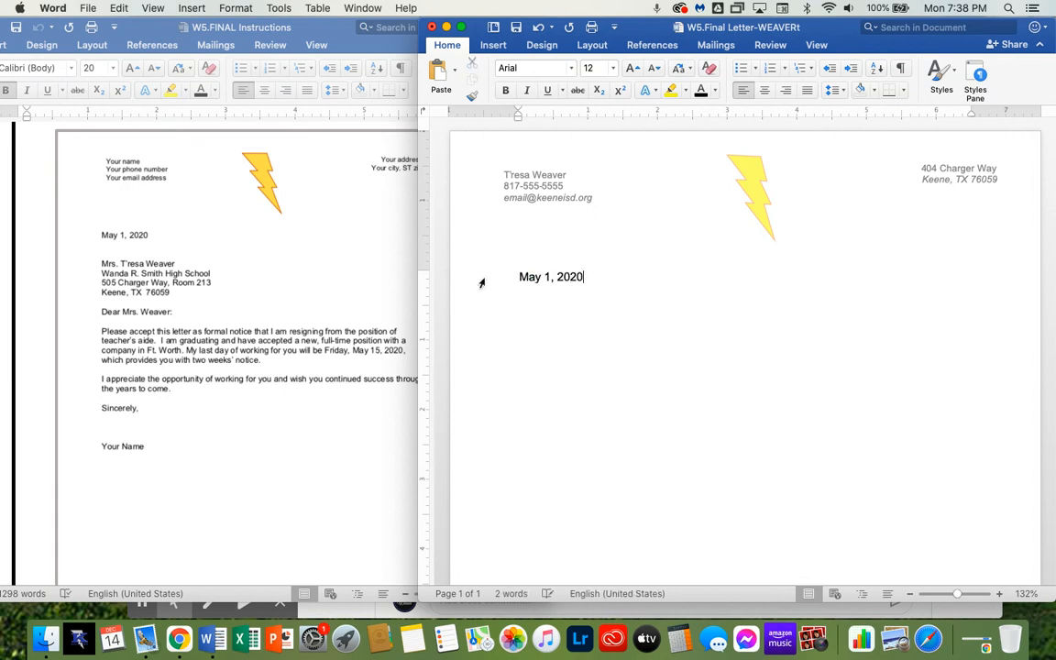
Type the recipient's title and name and, on the next line, Wanda R. Smith High School
key(Return)
text(Mrs. )
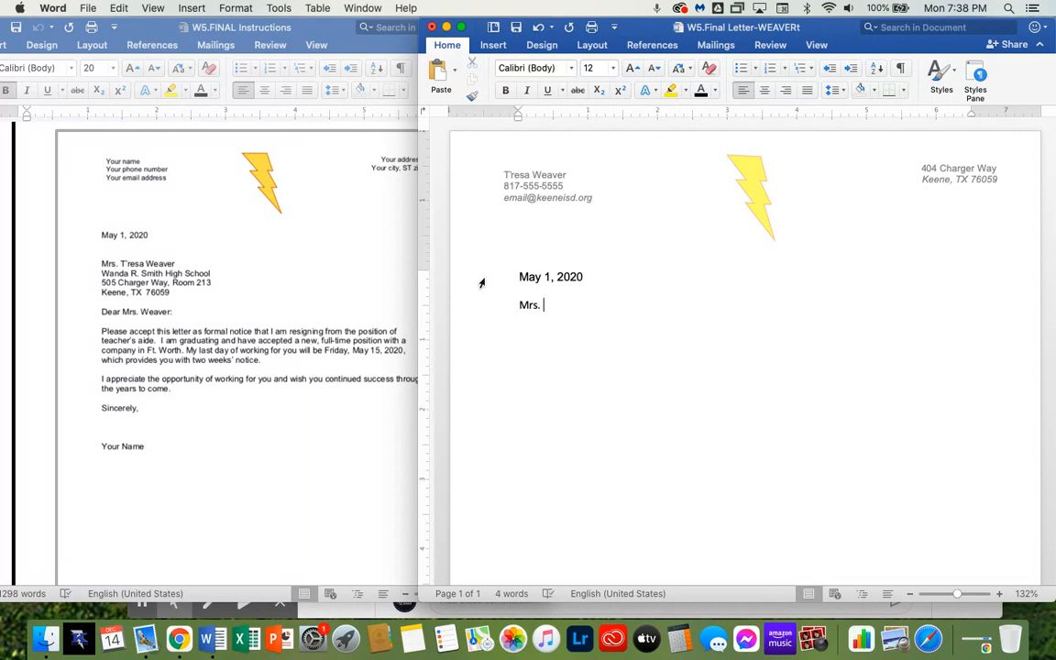
key(Return)
text(Wanda)
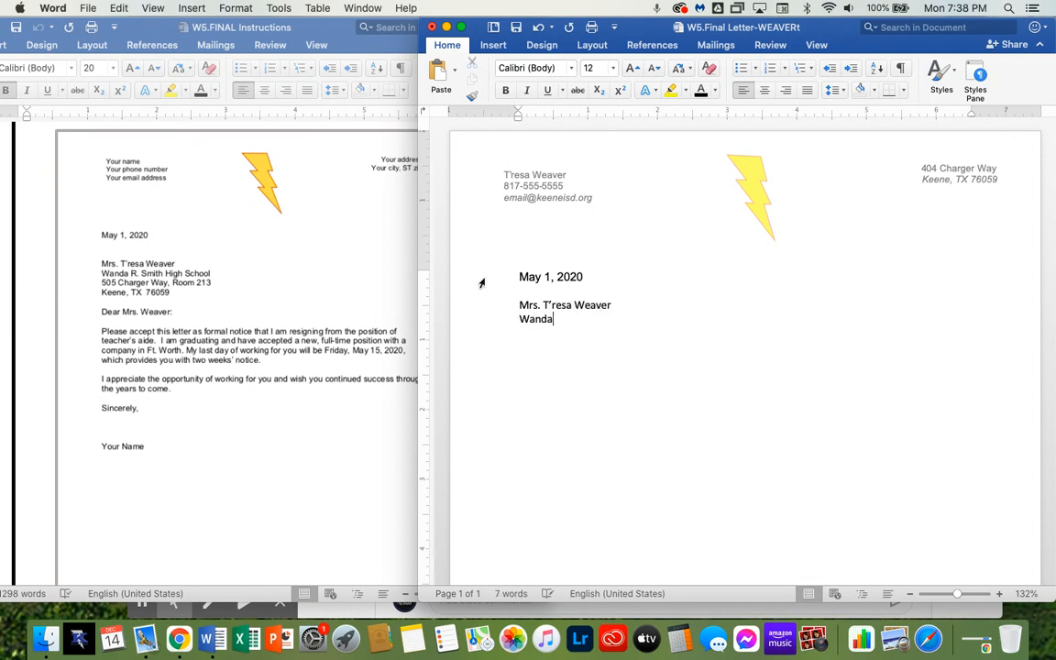
text( R. Smith High School)
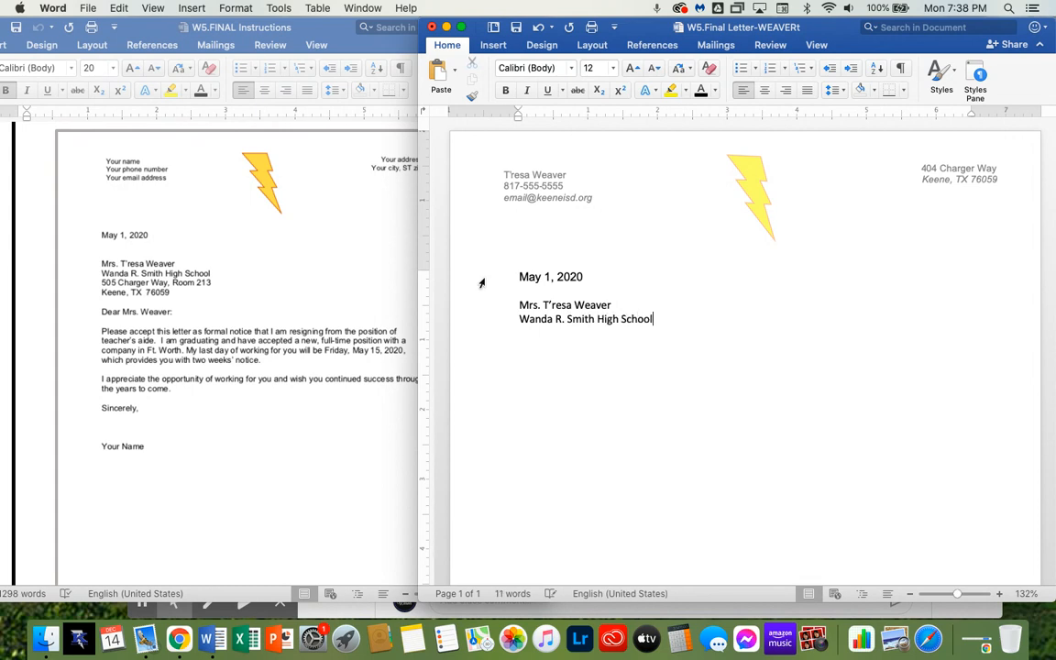
Type the recipient's street address with room number, then the city, state and ZIP on the next line
key(Return)
text(505)
key(BackSpace)
key(BackSpace)
key(BackSpace)
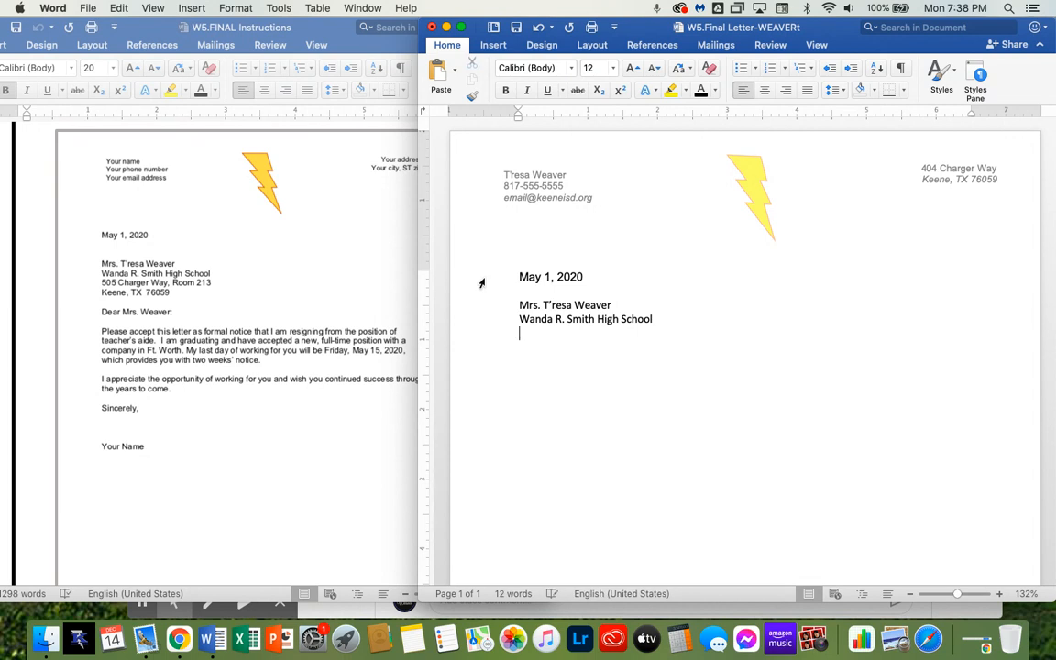
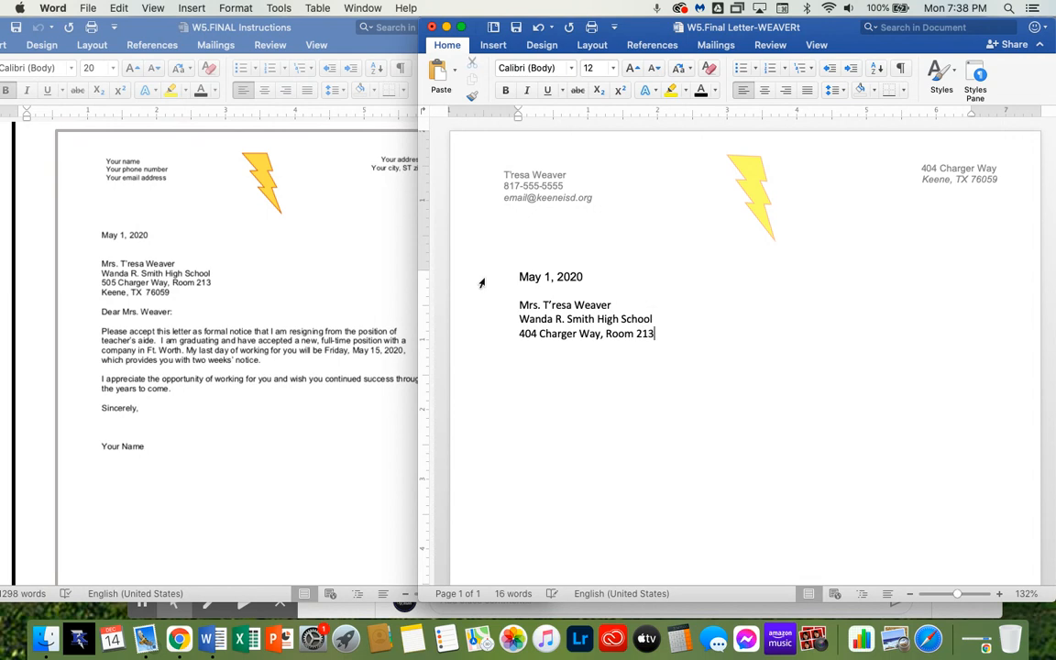
key(Return)
Add a blank line and type the salutation addressed to the recipient
key(Return)
key(Return)
text(Dear M)
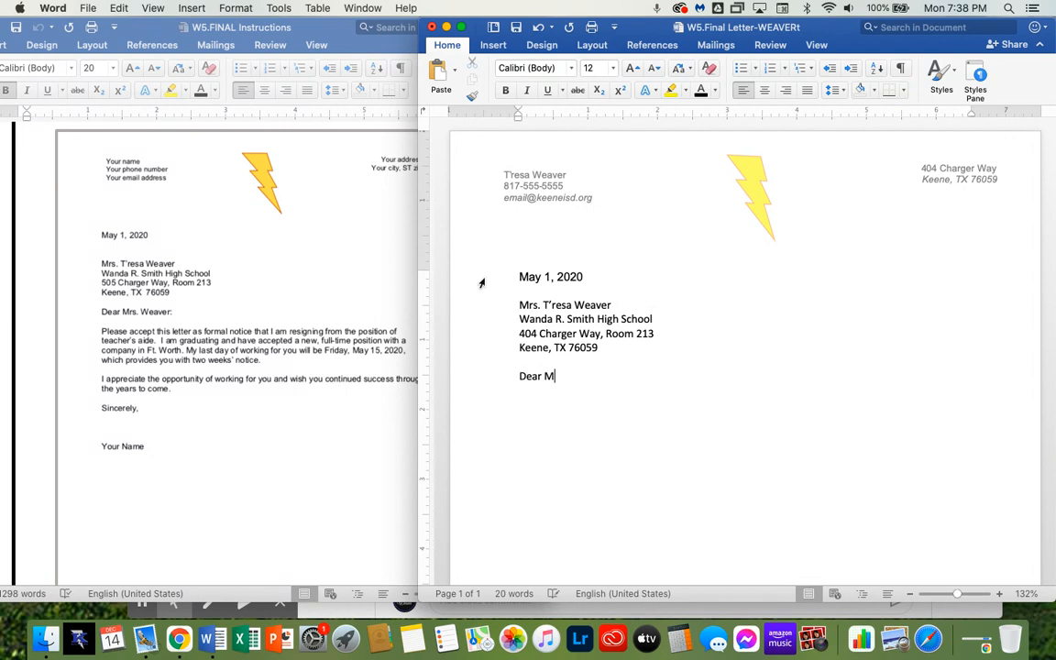
text(rs. Weaver)
Start the body paragraph: Please accept this letter as formal notice that I am resigning from the position of teacher's aide
text(Please)
text( ac)
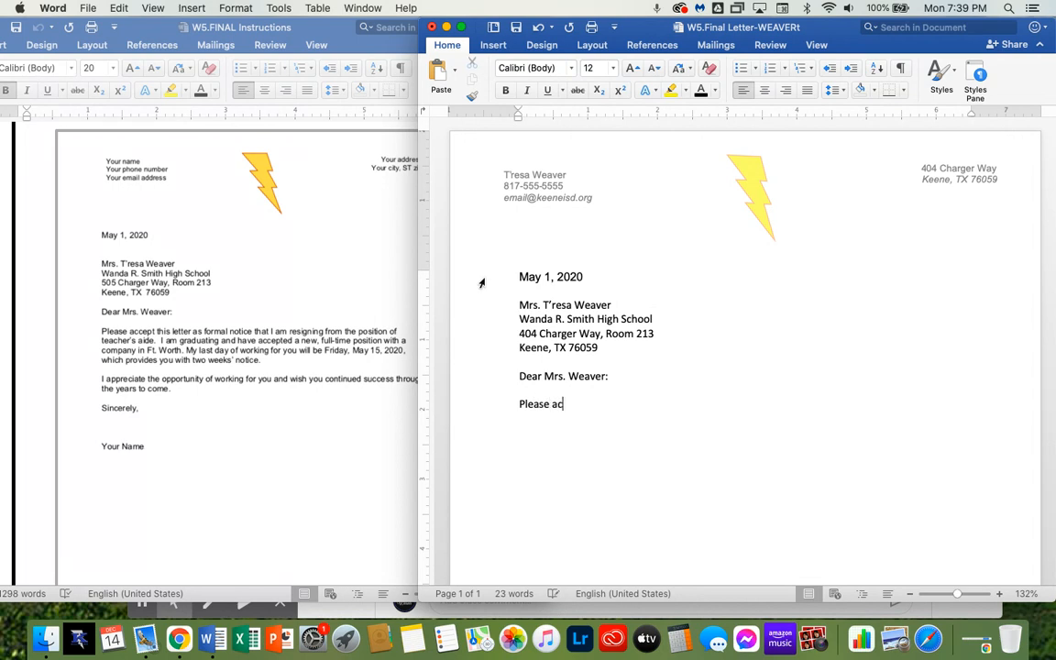
text(cept this letter as form)
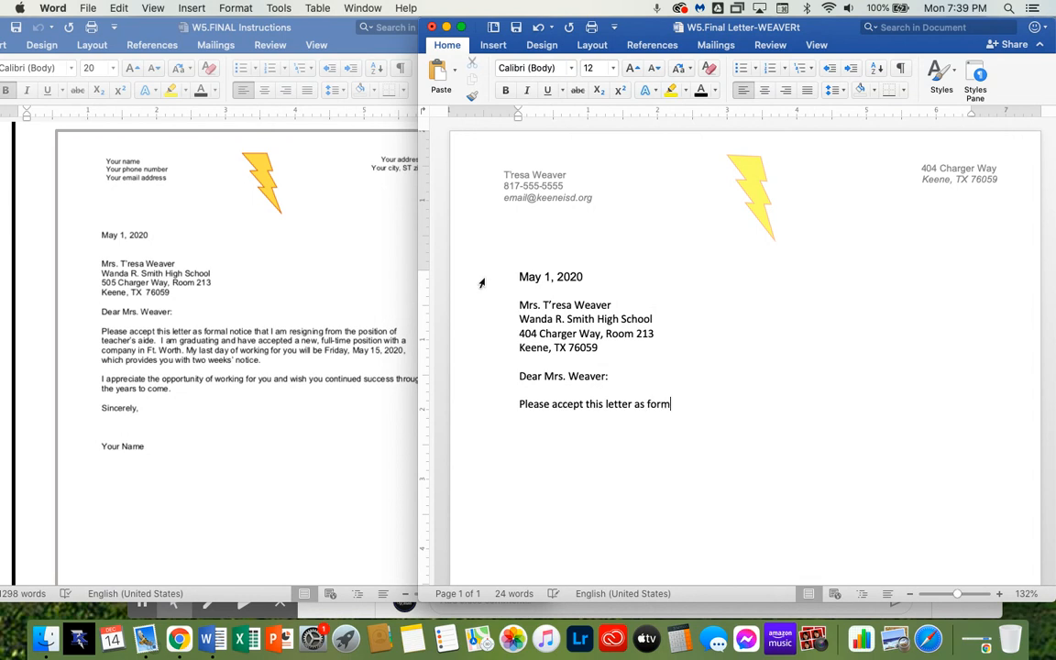
text(al notice that I am resigning fro)
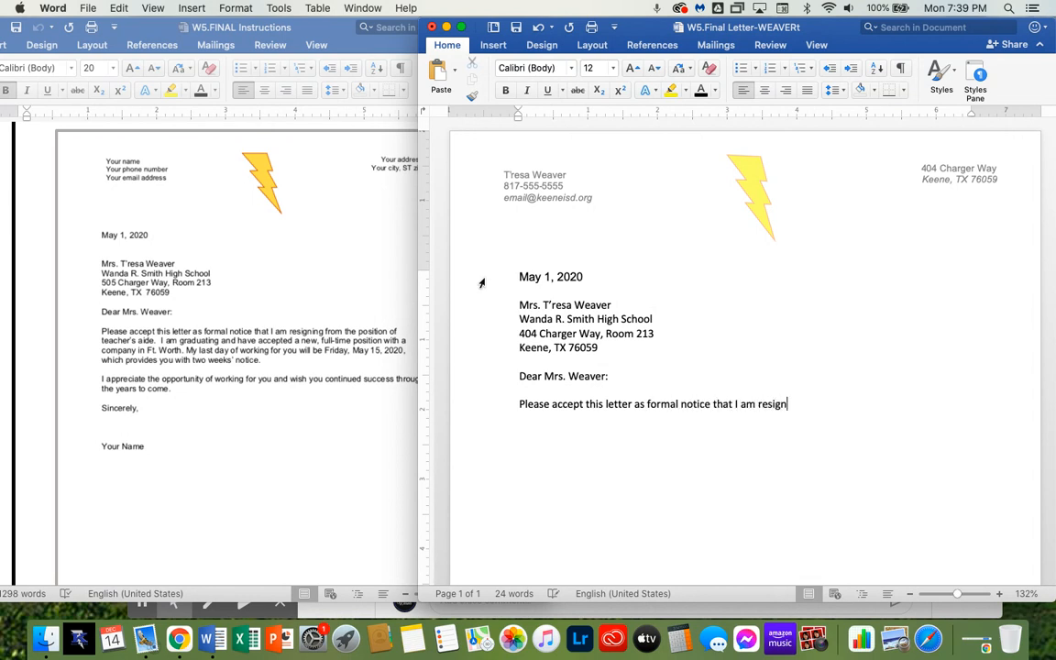
key(BackSpace)
key(BackSpace)
text(rom the position of t)
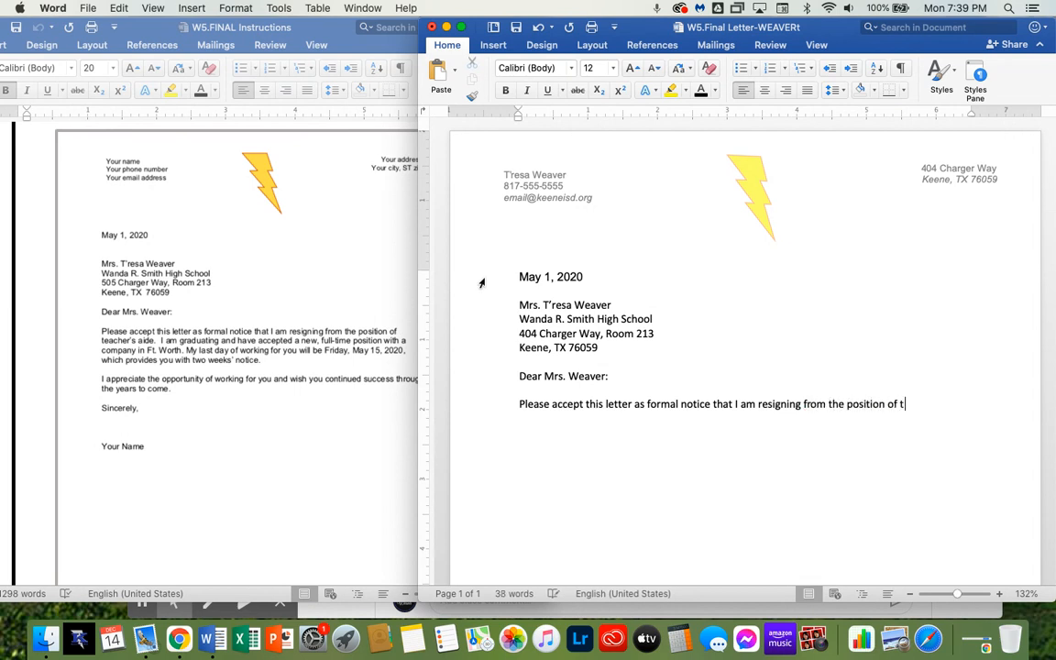
text(eacher's aide.I am )
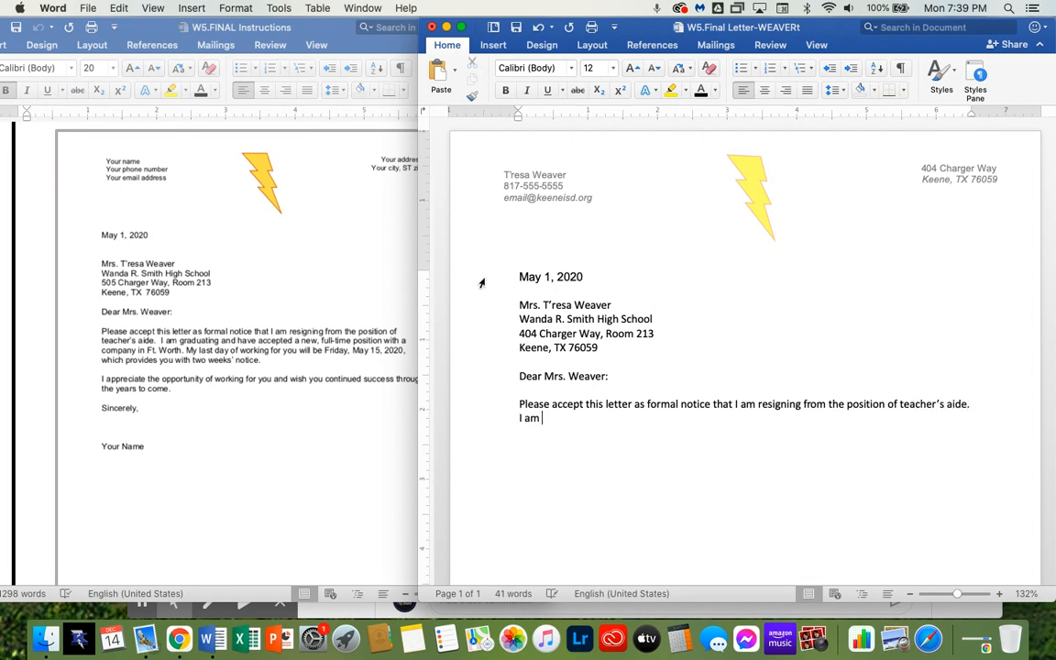
text(graduation and)
Continue with: I am graduating and have accepted a new, full-time position with a company in Ft. Worth
key(BackSpace)
key(BackSpace)
key(BackSpace)
key(BackSpace)
key(BackSpace)
key(BackSpace)
key(BackSpace)
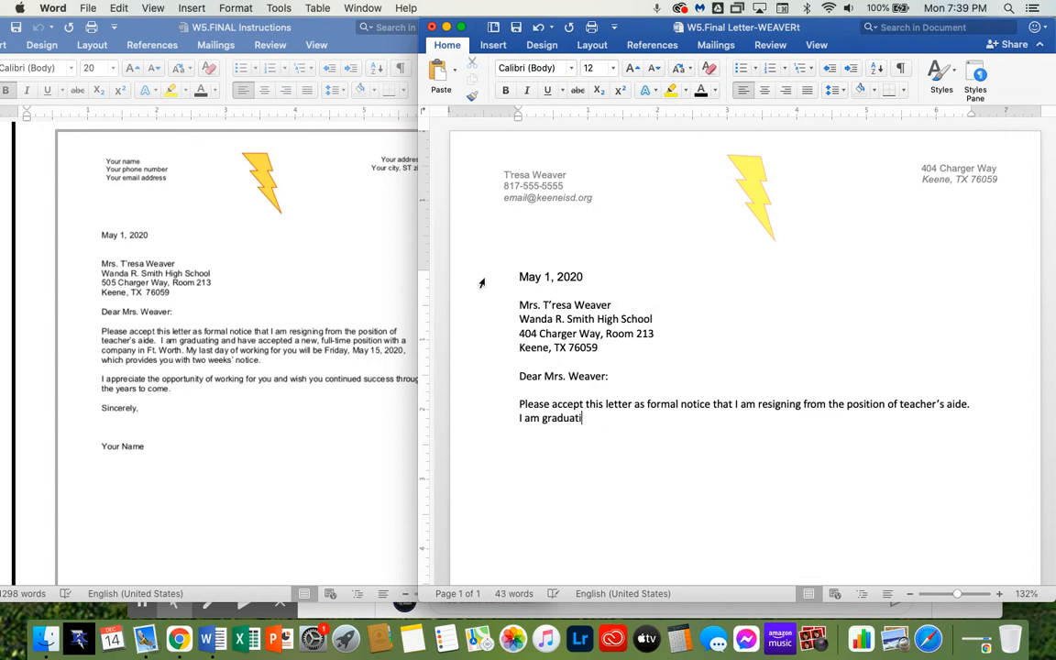
text(ing and have accepted)
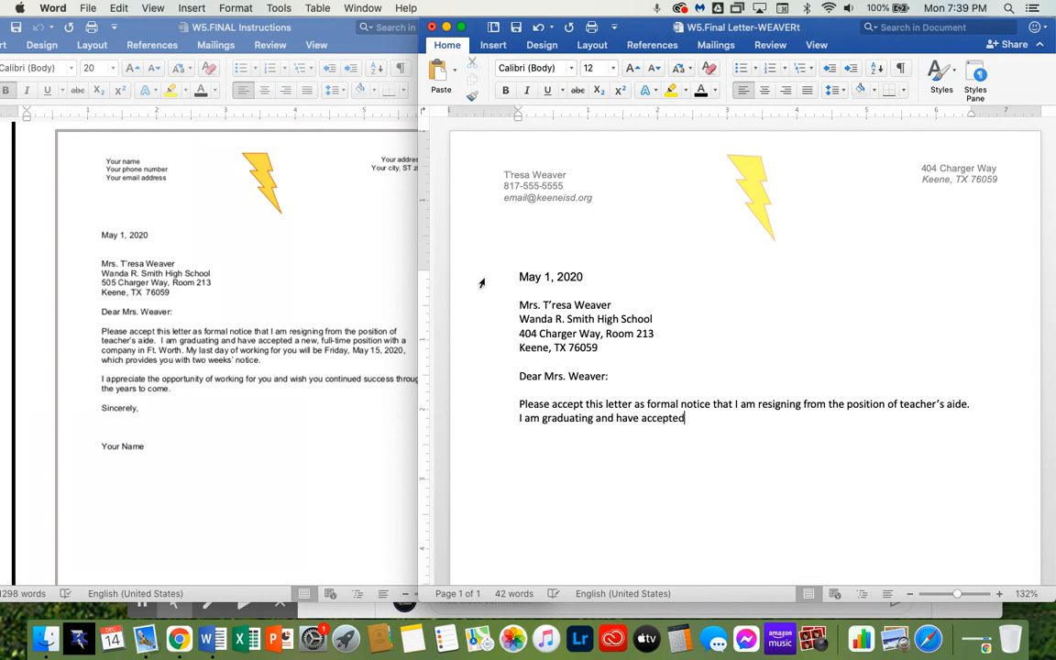
text( a new, full-time psit)
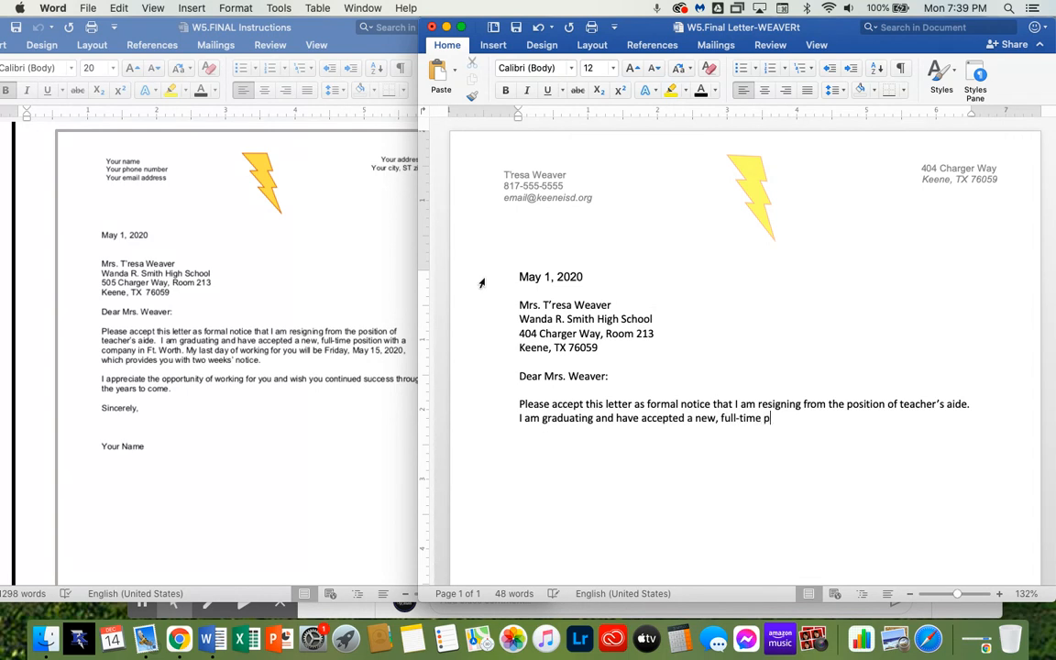
key(BackSpace)
key(BackSpace)
key(BackSpace)
text(osition with a company)
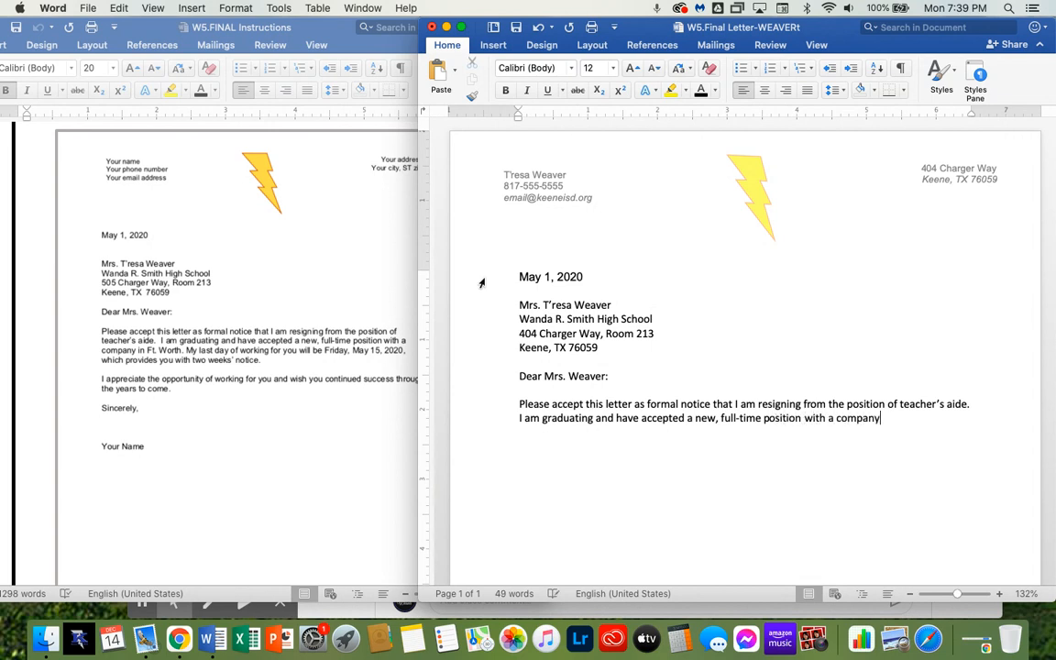
text( in Fr)
key(BackSpace)
text(t. Worth.  My last day of)
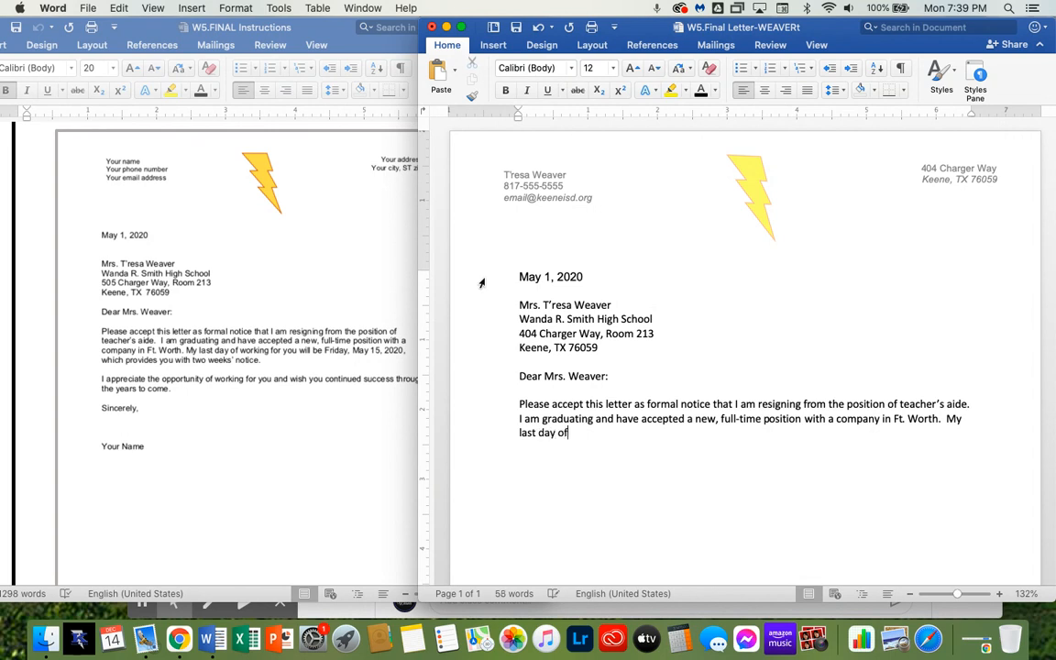
text( working for you will )
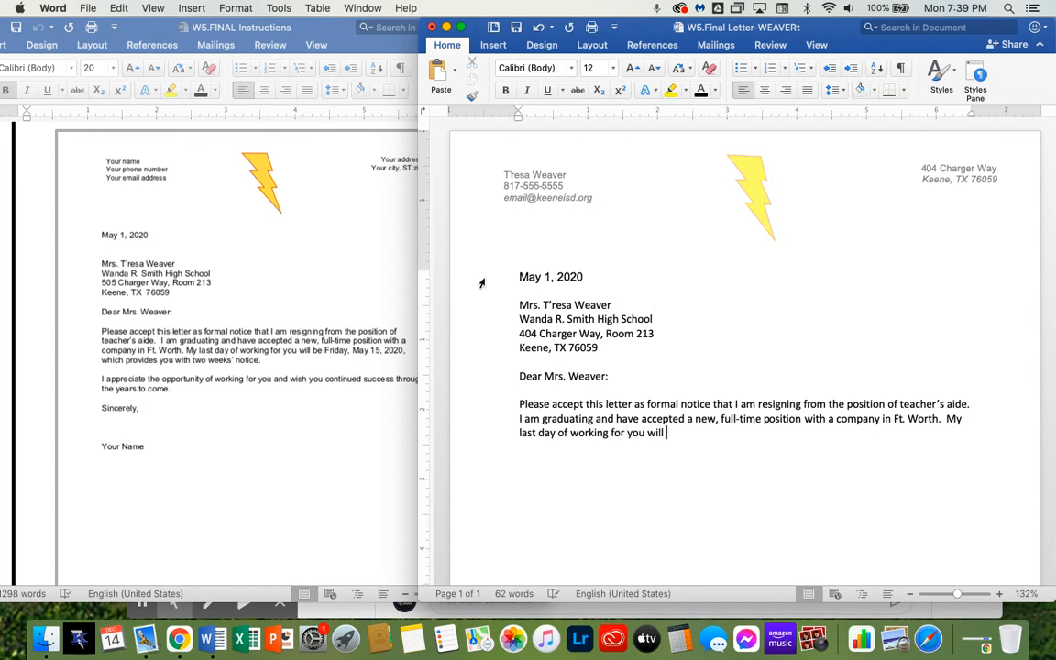
text(be F)
Continue with: My last day of working for you will be Friday, May 15, 2020
text(ay, May 15, )
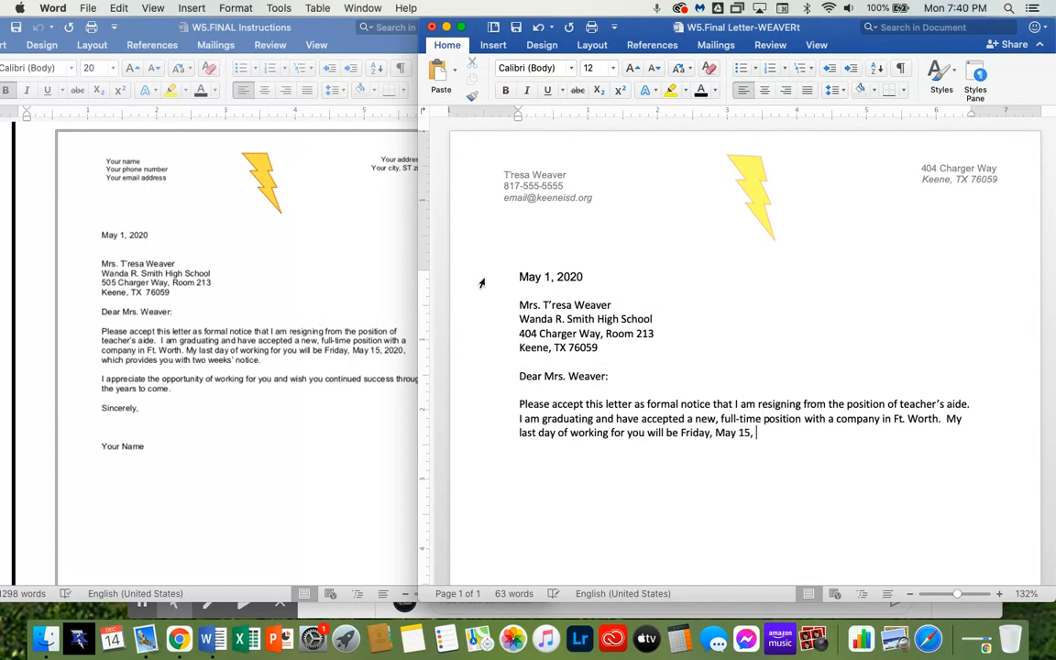
text(2020, whic)
Finish the first paragraph with: , which provides you with two weeks' notice
key(BackSpace)
key(BackSpace)
text(hich pri)
key(BackSpace)
text(ov)
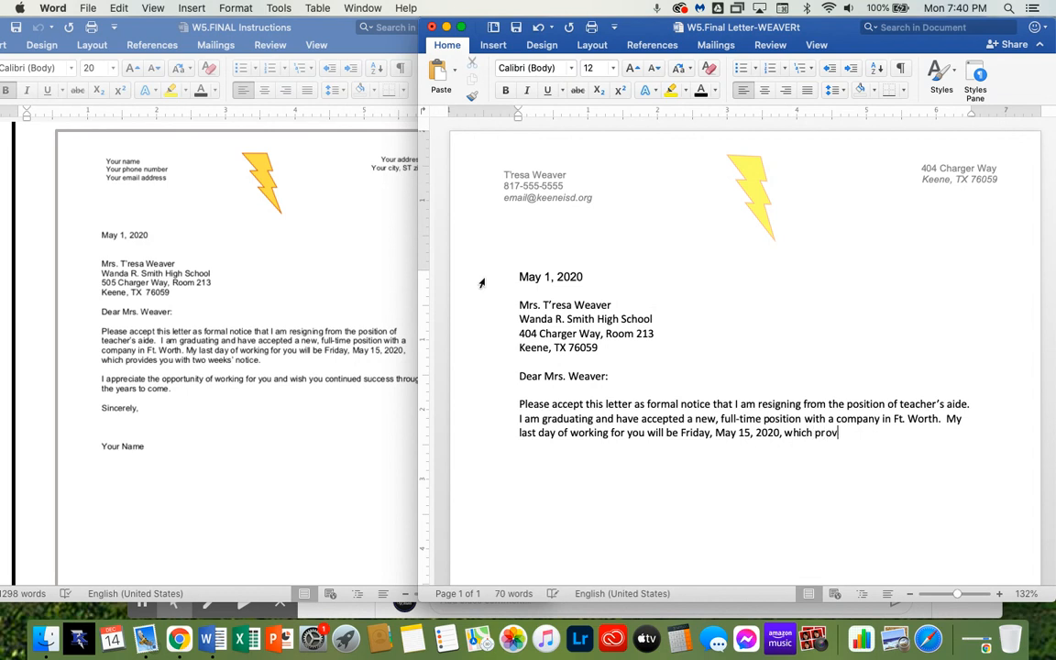
text(ides you with two weeks)
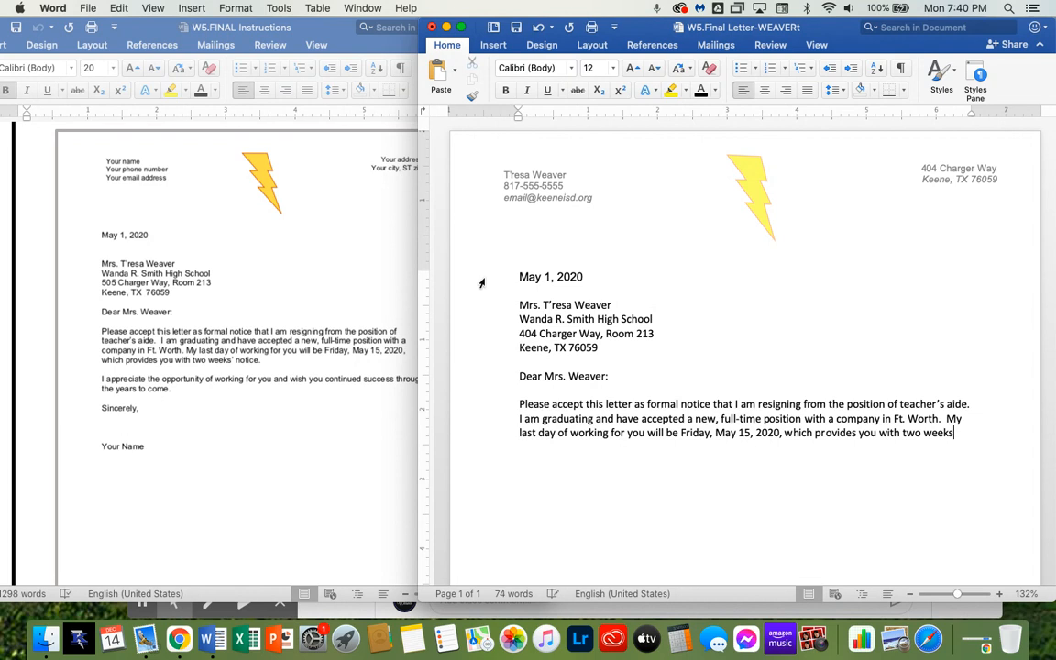
text(' noti)
text(ce.)
Start a new paragraph: I appreciate the opportunity of working for you and wish you continued success throughout the years to come
key(Return)
key(Return)
text(I appriac)
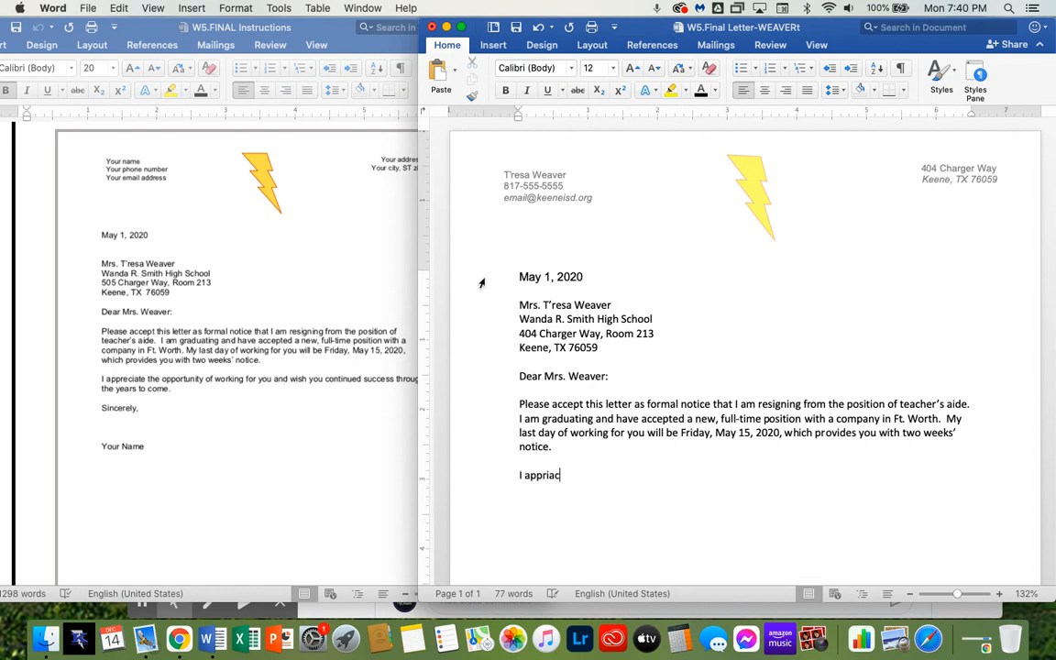
key(BackSpace)
key(BackSpace)
key(BackSpace)
text(eciate the opporu)
key(BackSpace)
text(tunity )
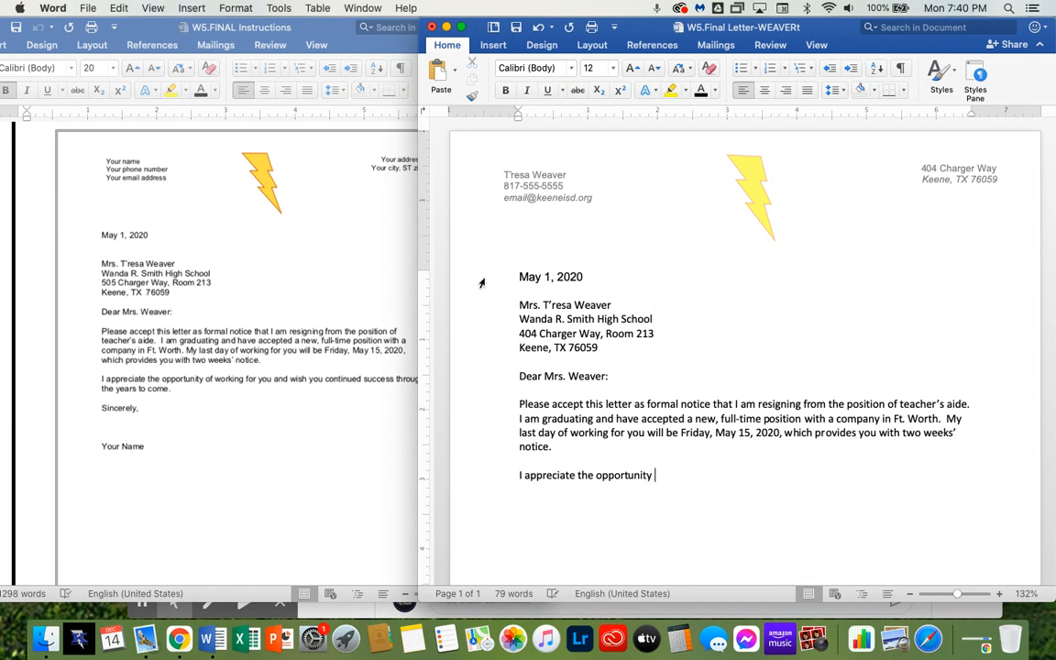
text(of working for you and wish )
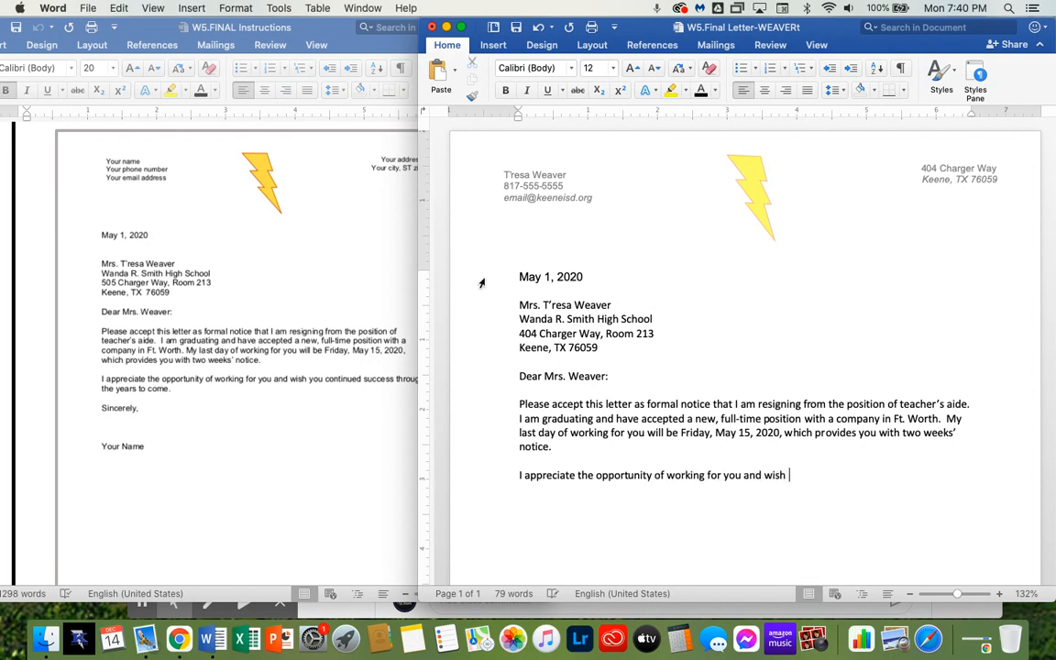
text(you con)
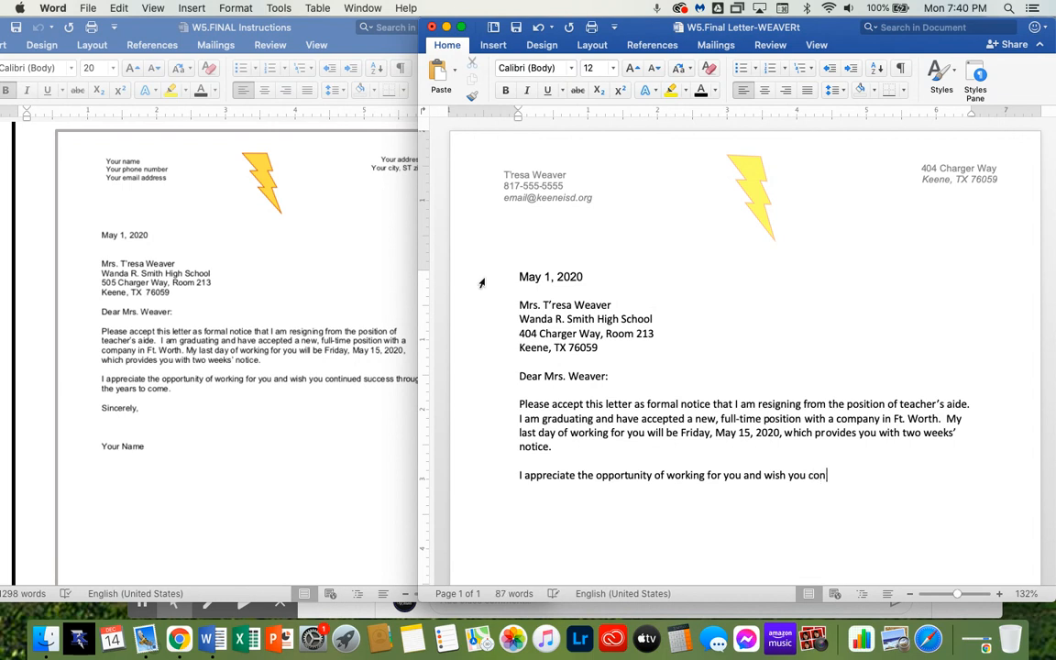
text(tinued success)
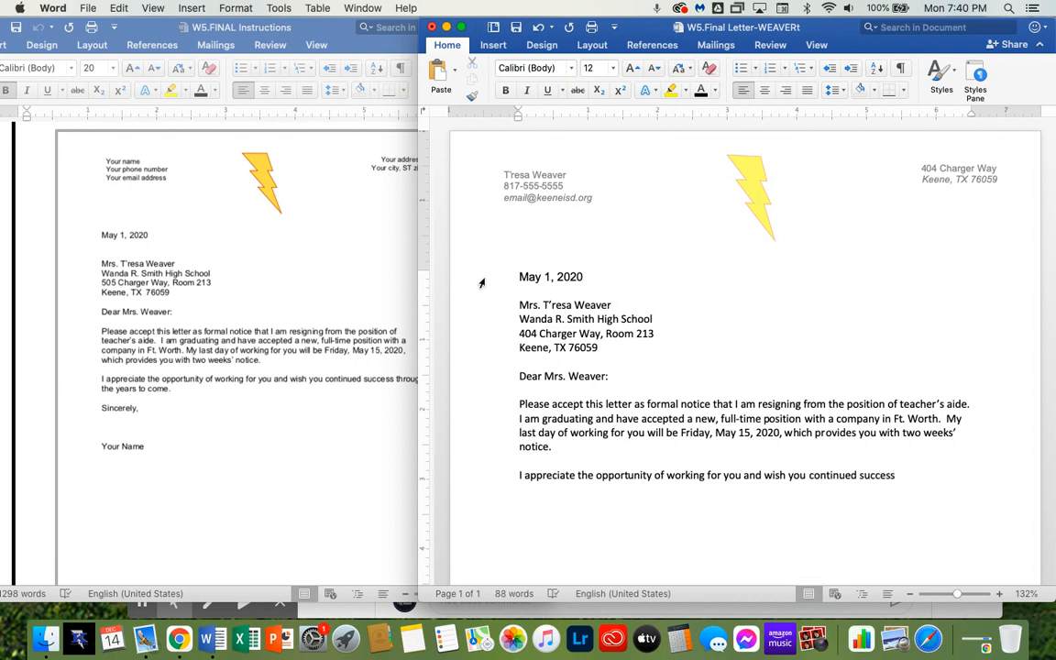
text( throughout the years to come.)
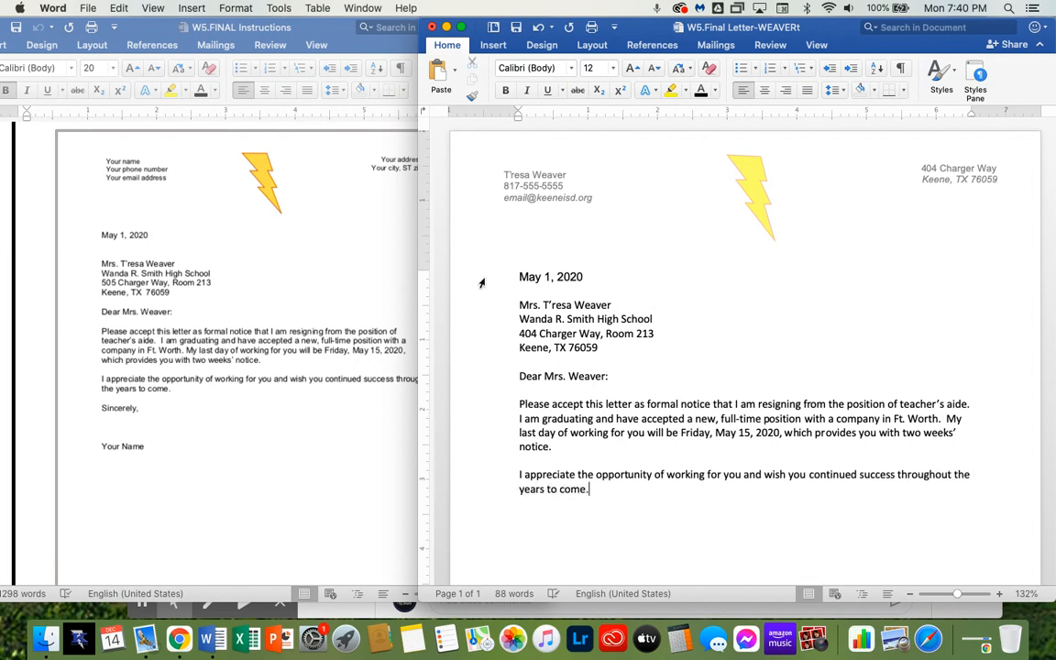
text(  Sinc)
text(ere)
Add the closing Sincerely, followed by a Your Name signature line below it
text(our )
text(Name)
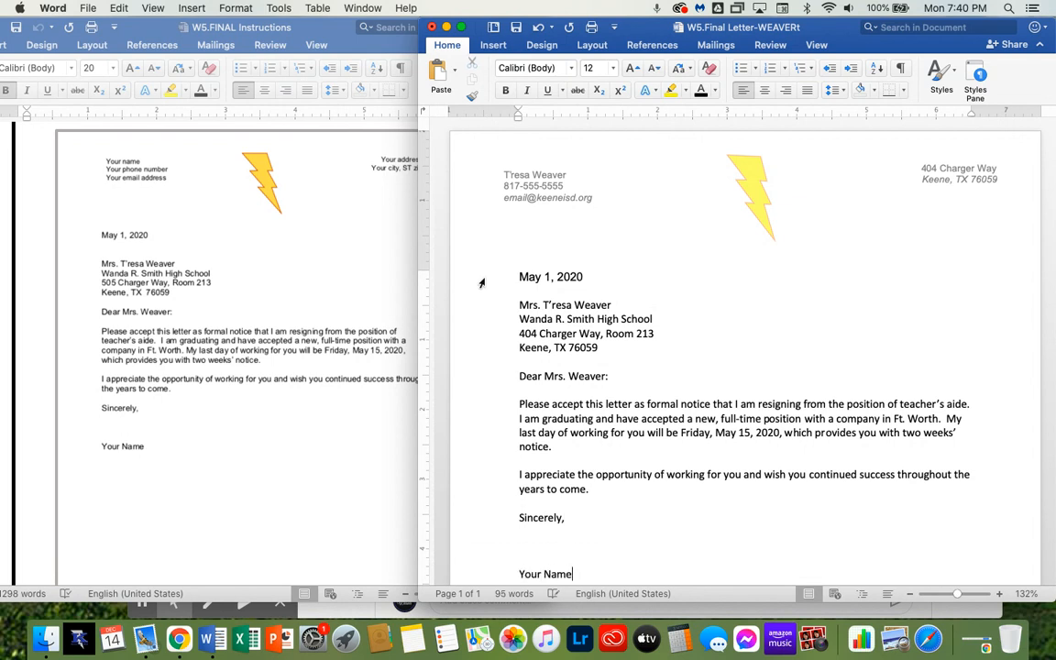
Scroll through the instructions document to review the remaining letter and flyer requirements
scroll(555, 419, down, 3)
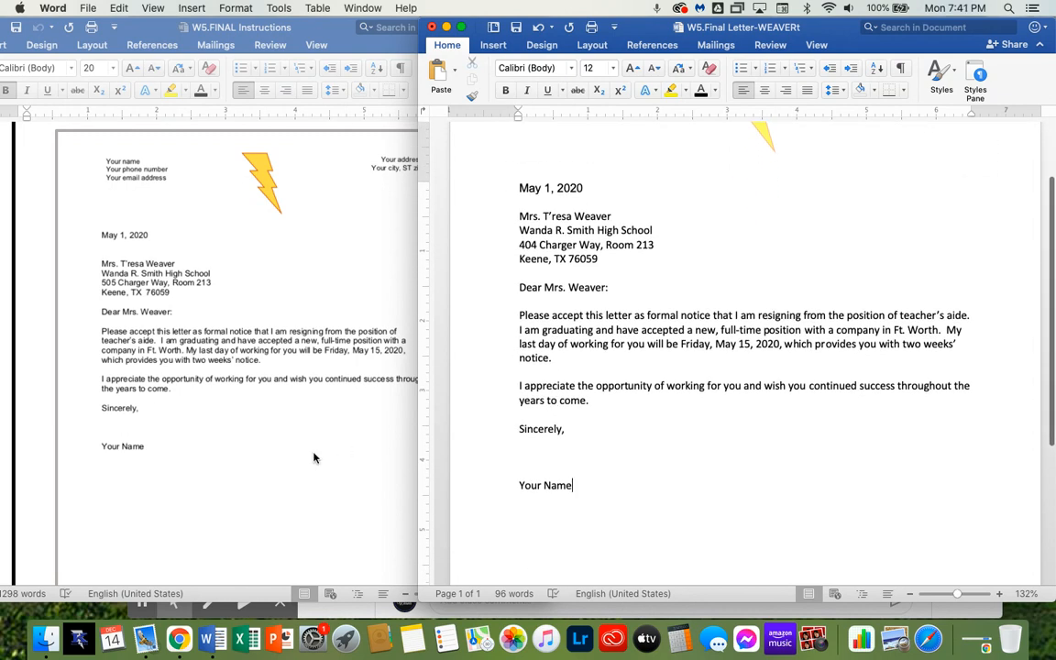
scroll(314, 457, down, 2)
scroll(314, 458, up, 3)
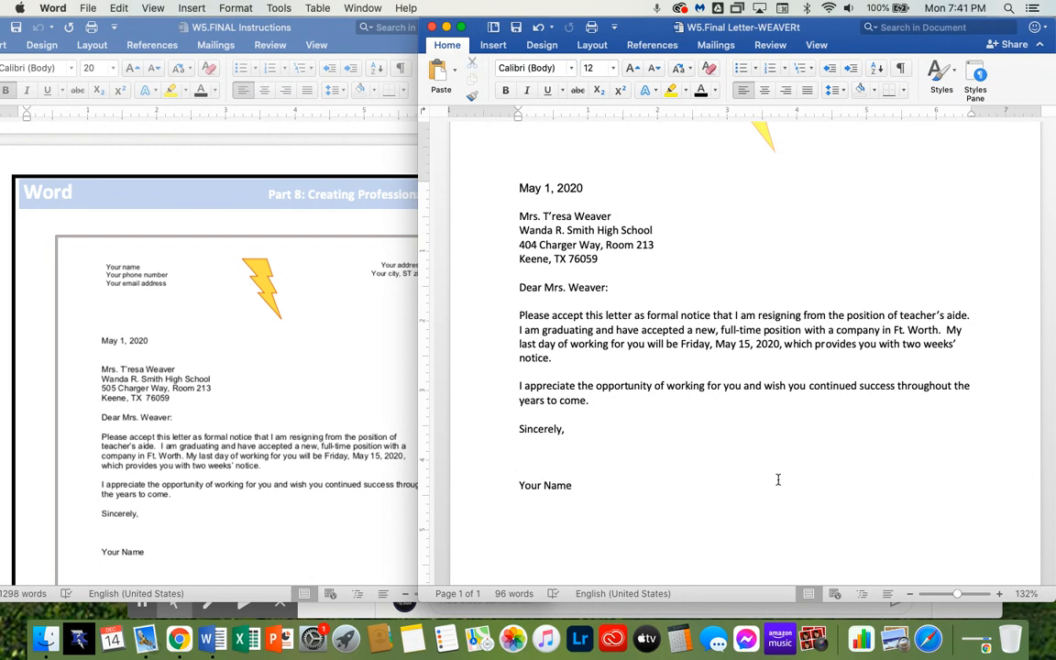
scroll(279, 432, down, 5)
scroll(280, 433, down, 4)
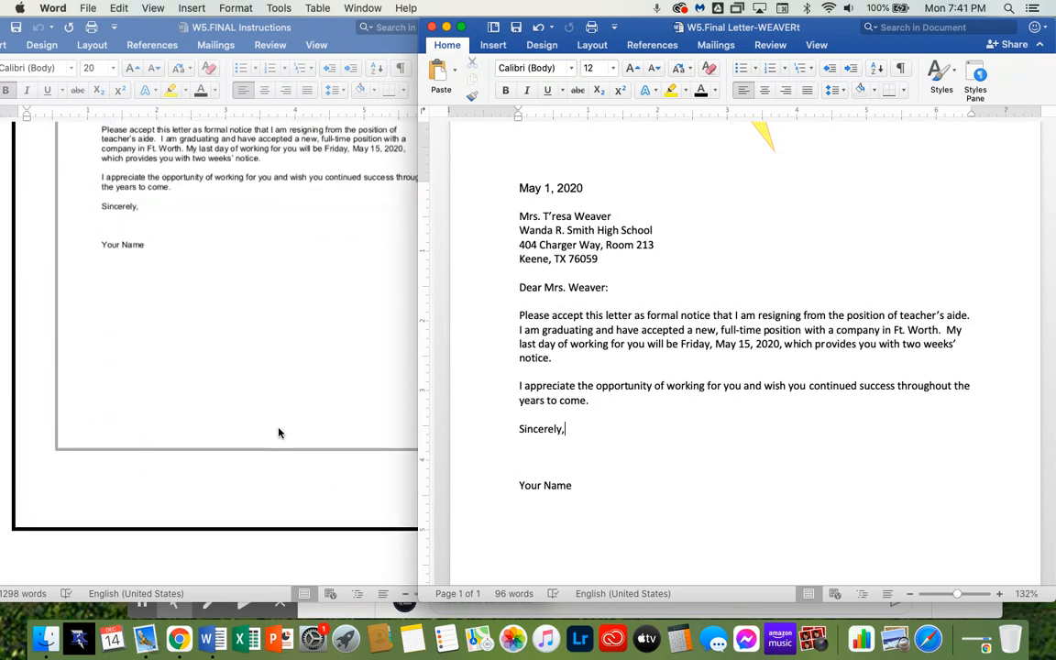
scroll(280, 432, up, 8)
scroll(279, 433, down, 3)
scroll(280, 433, up, 10)
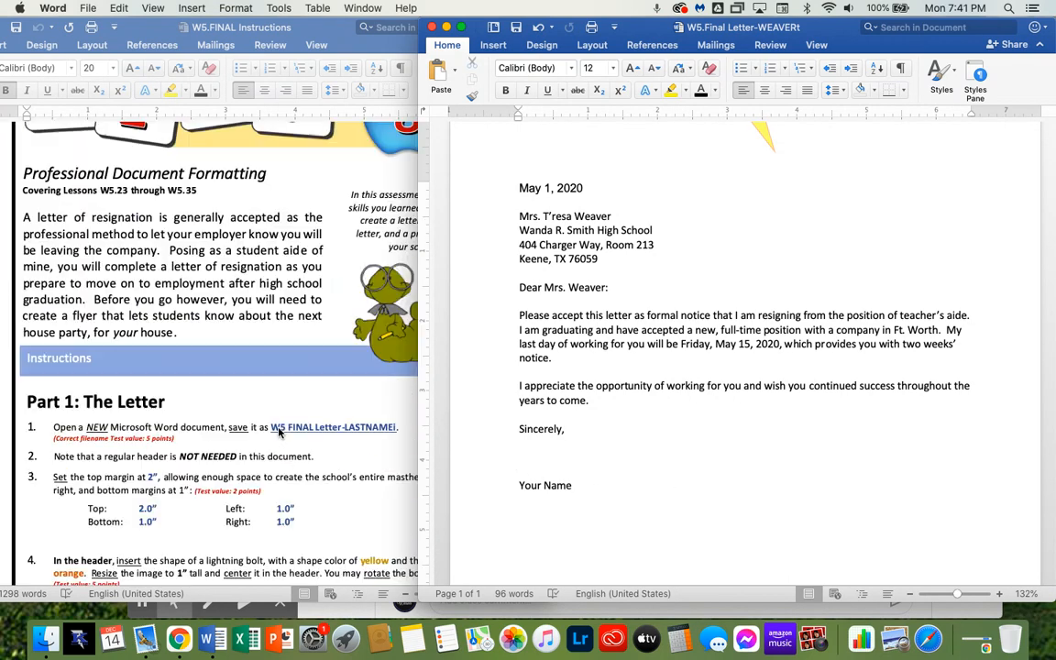
scroll(280, 432, down, 4)
scroll(279, 432, down, 12)
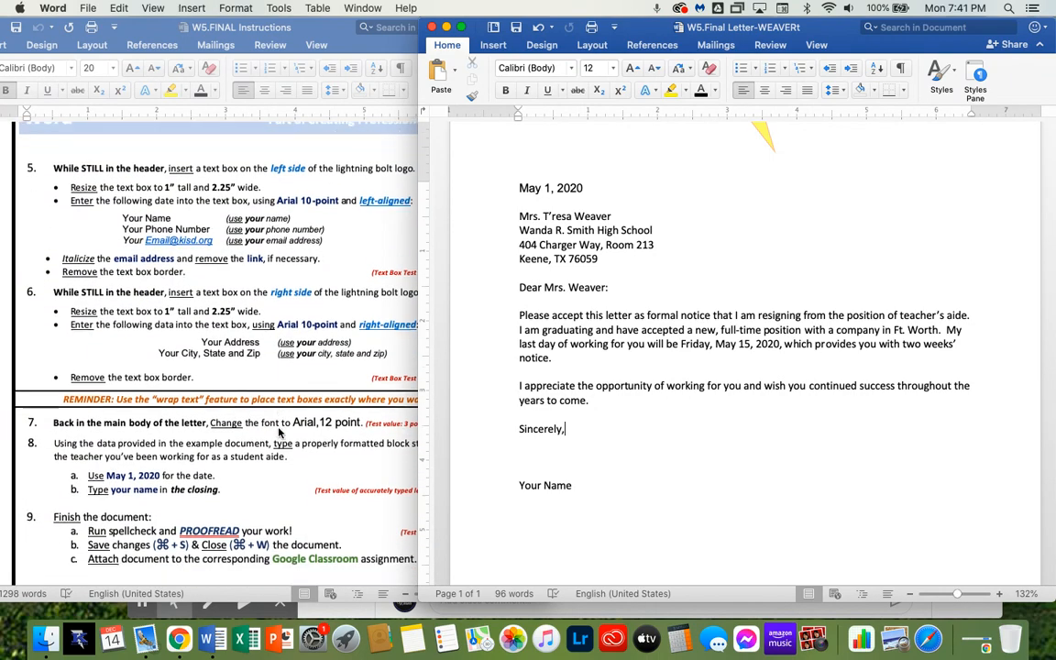
scroll(280, 433, down, 1)
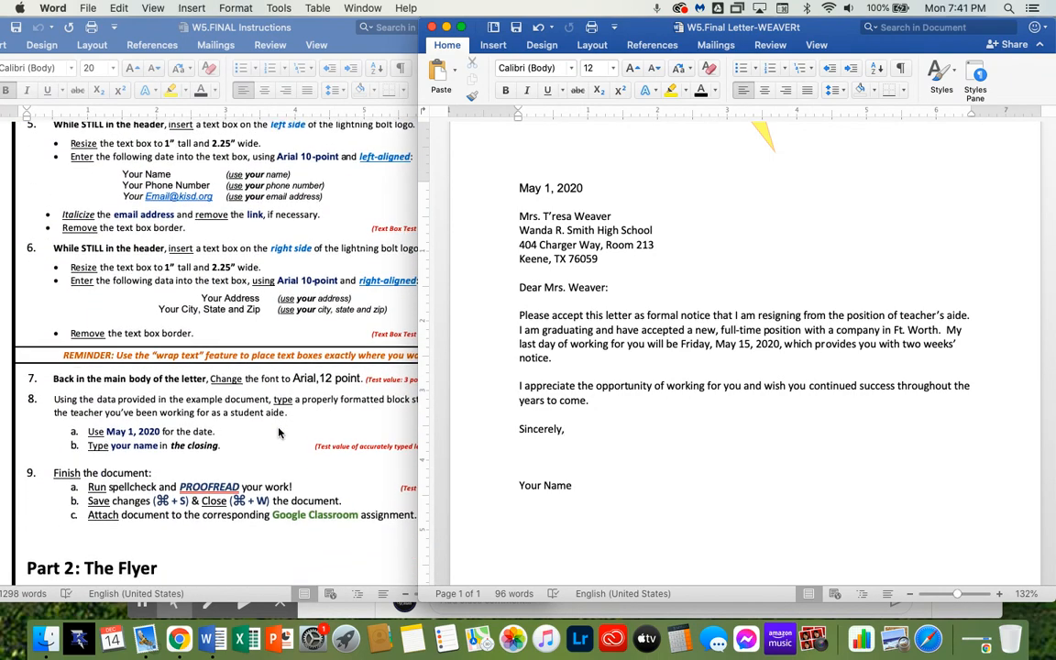
scroll(280, 432, down, 1)
scroll(280, 432, down, 5)
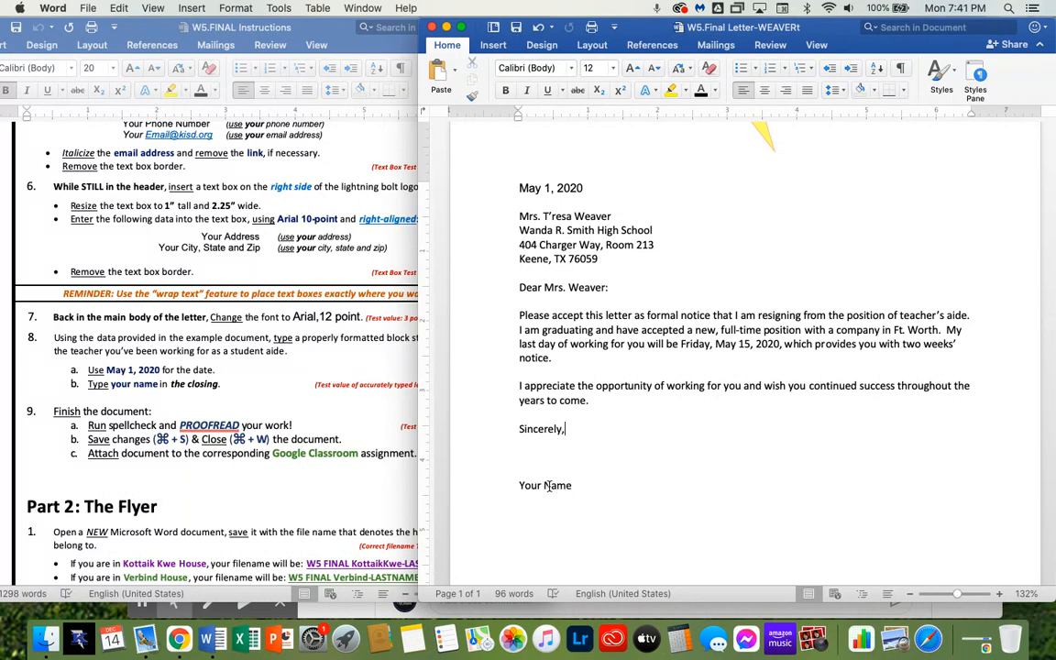
Run a spelling and grammar check on the letter
click(346, 420)
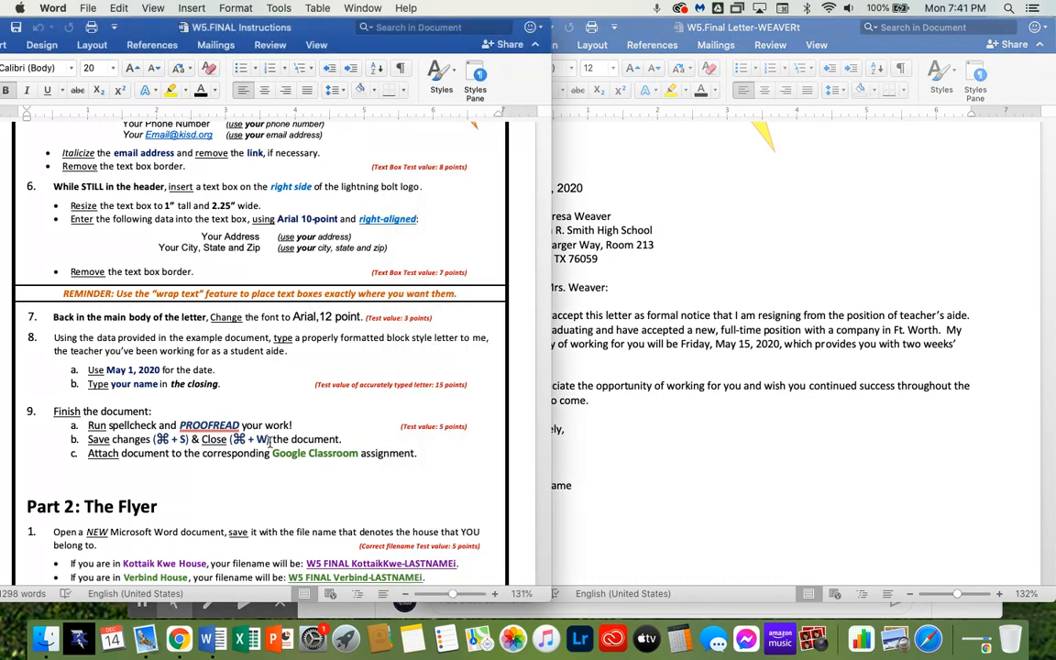
click(705, 517)
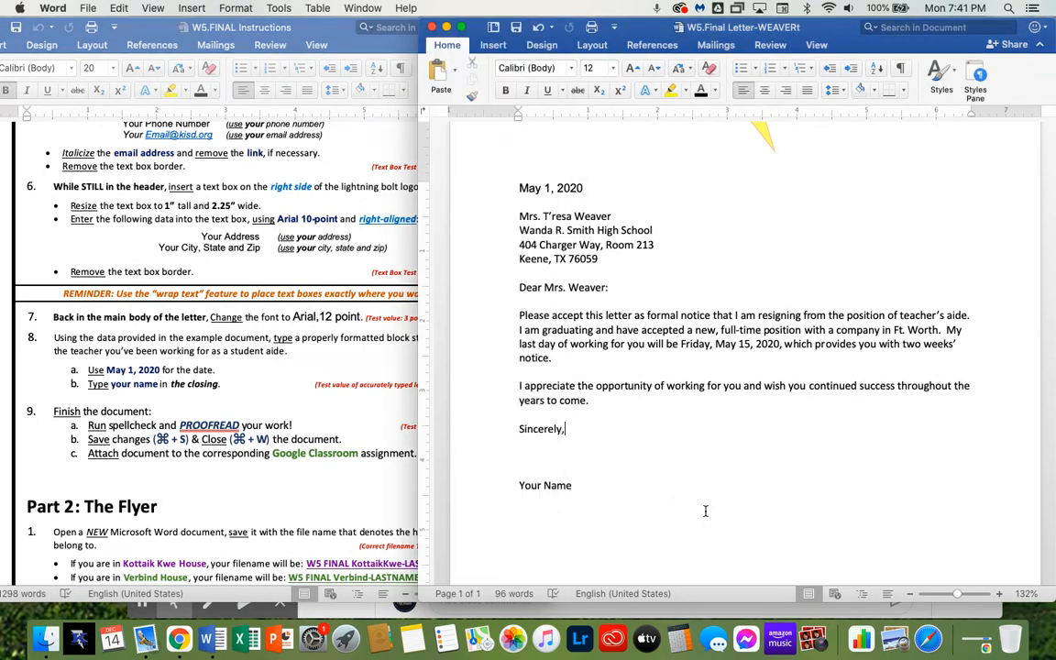
click(770, 46)
click(477, 63)
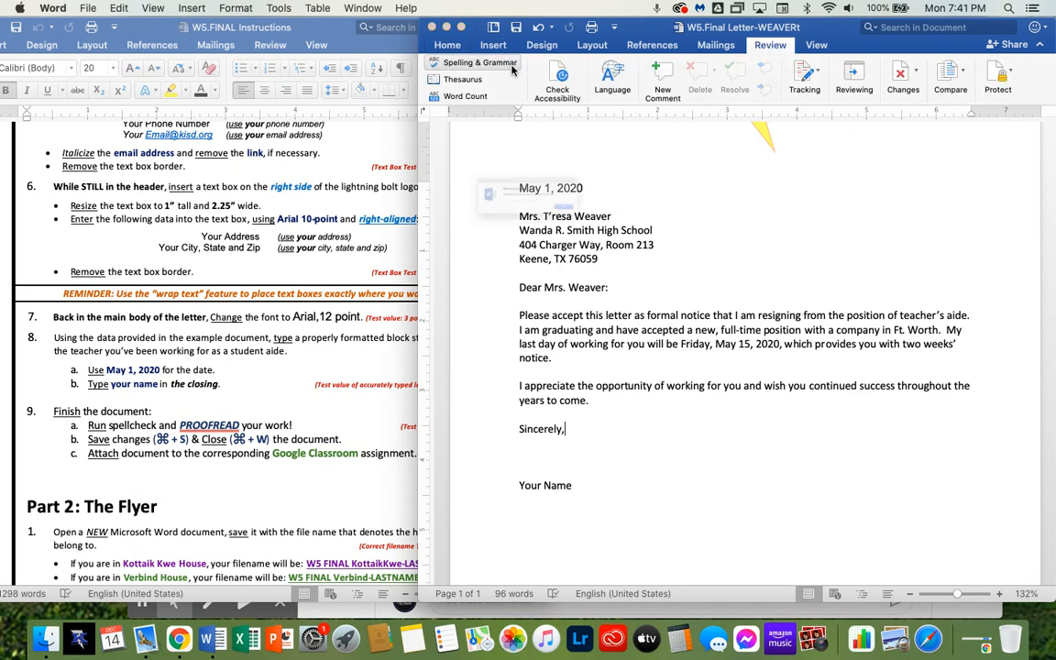
click(642, 229)
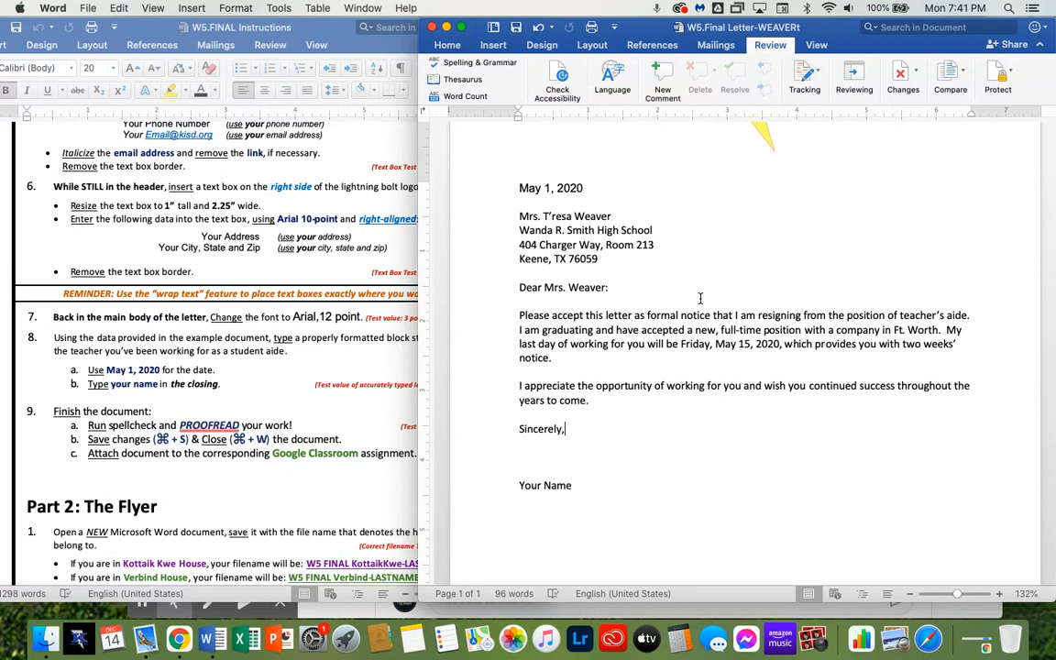
Save the letter and open a new blank document
key(super+s)
key(super+n)
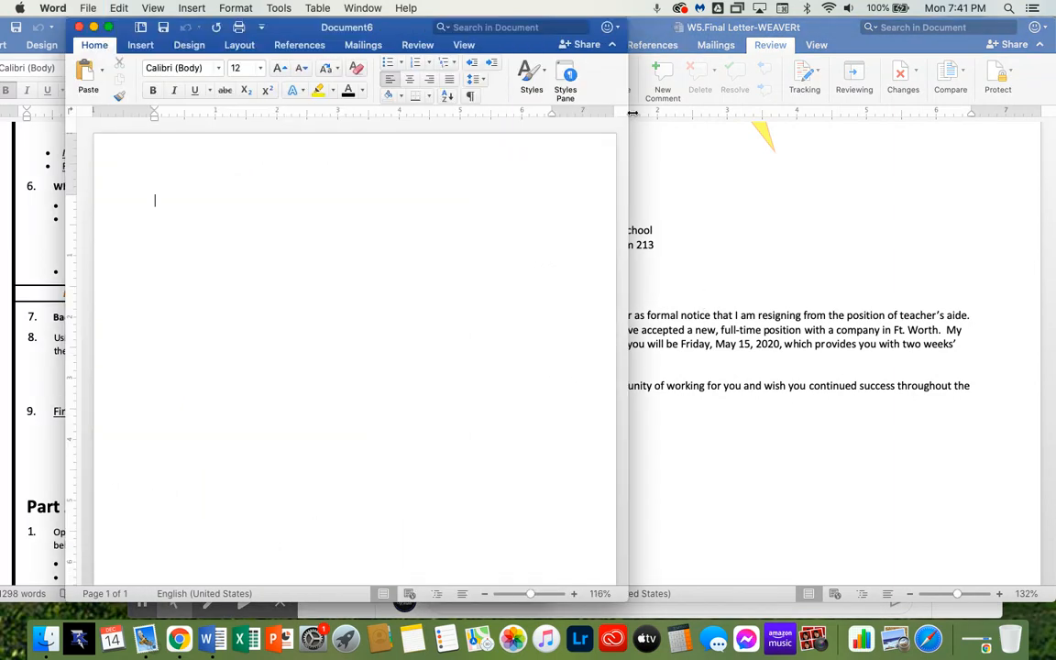
Arrange the new document window beside the instructions document
drag(629, 114, 740, 113)
drag(486, 24, 682, 83)
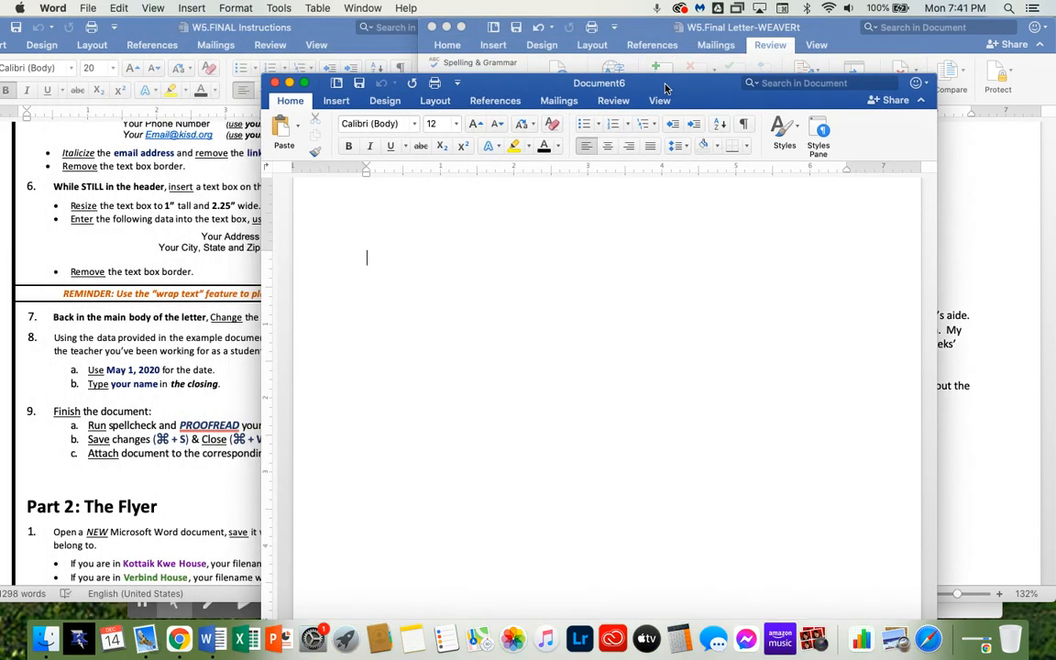
click(433, 28)
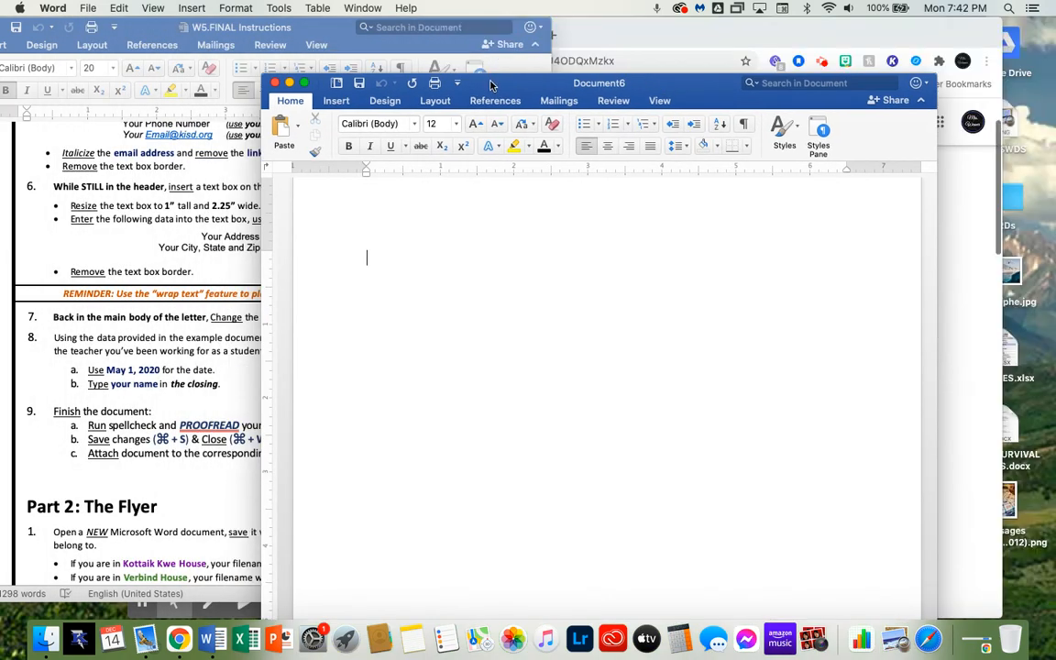
drag(491, 85, 615, 13)
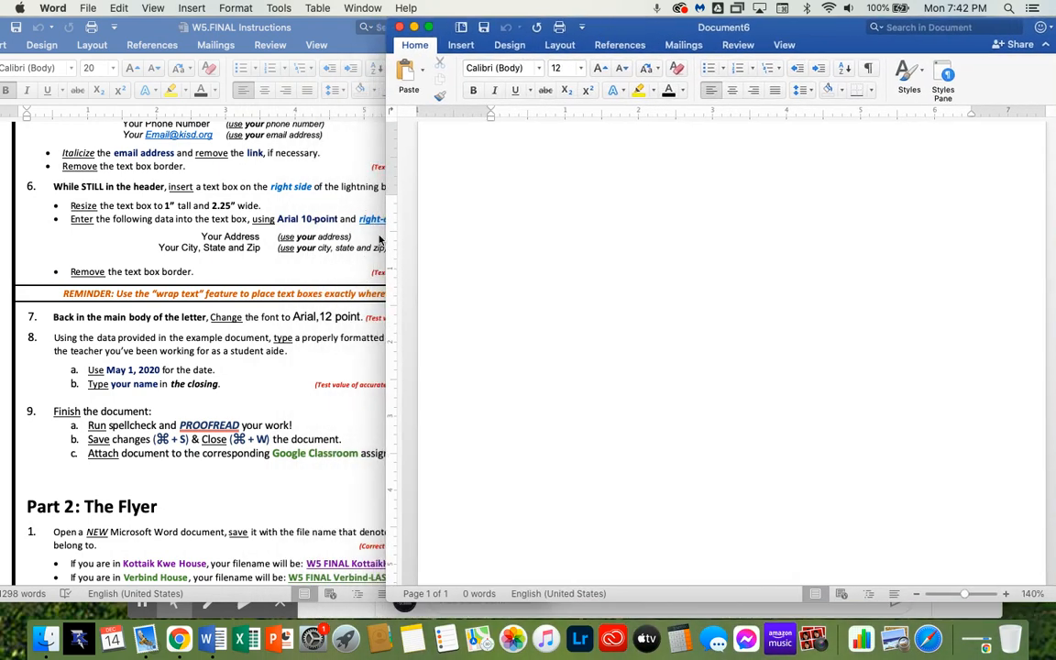
drag(386, 236, 495, 233)
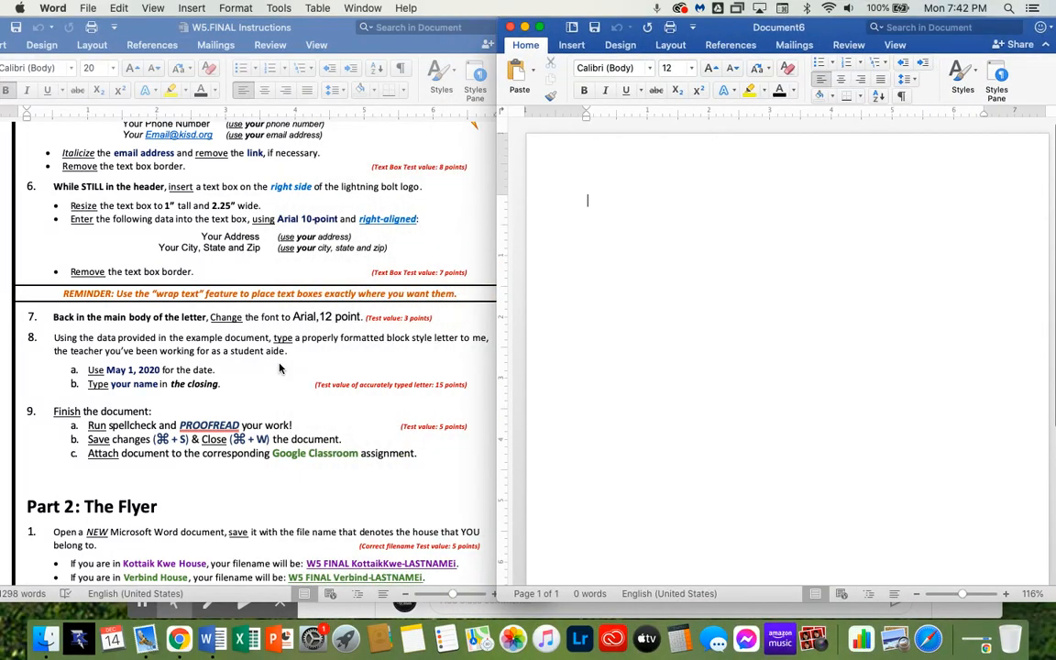
scroll(230, 474, down, 5)
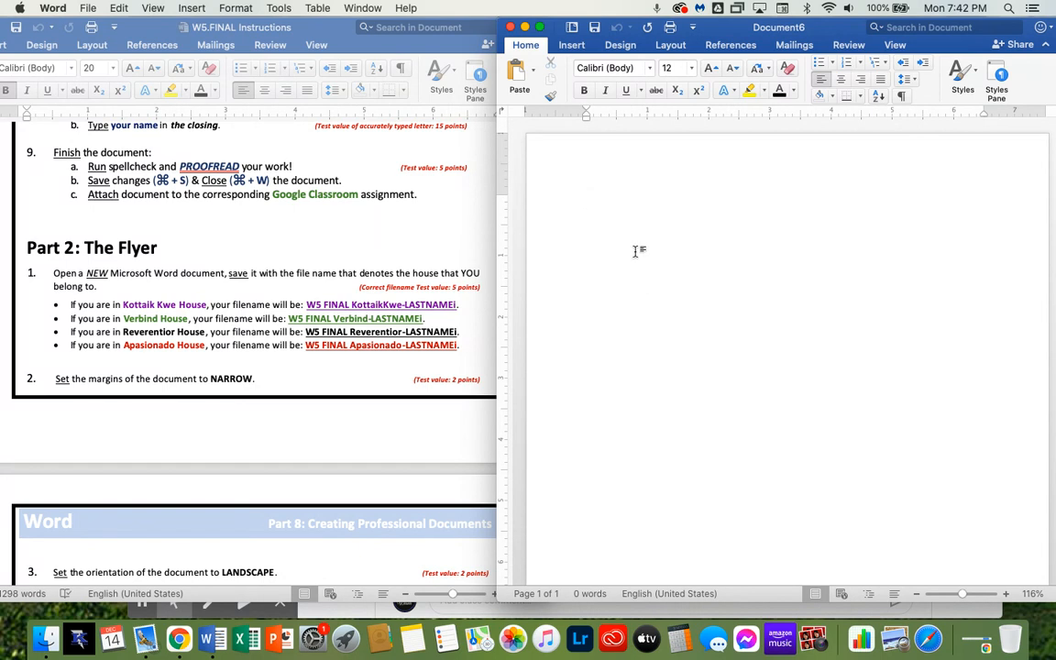
Save the new document in the BIM Word folder as W5.Final KottaikKwe with the student's last-name suffix
key(super+s)
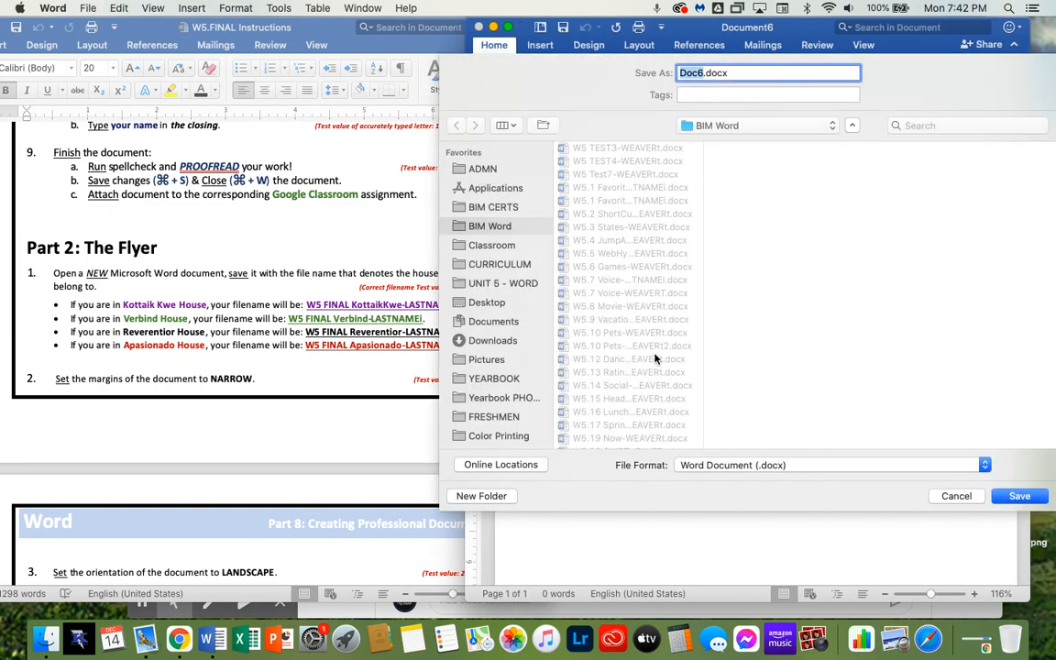
scroll(654, 360, down, 5)
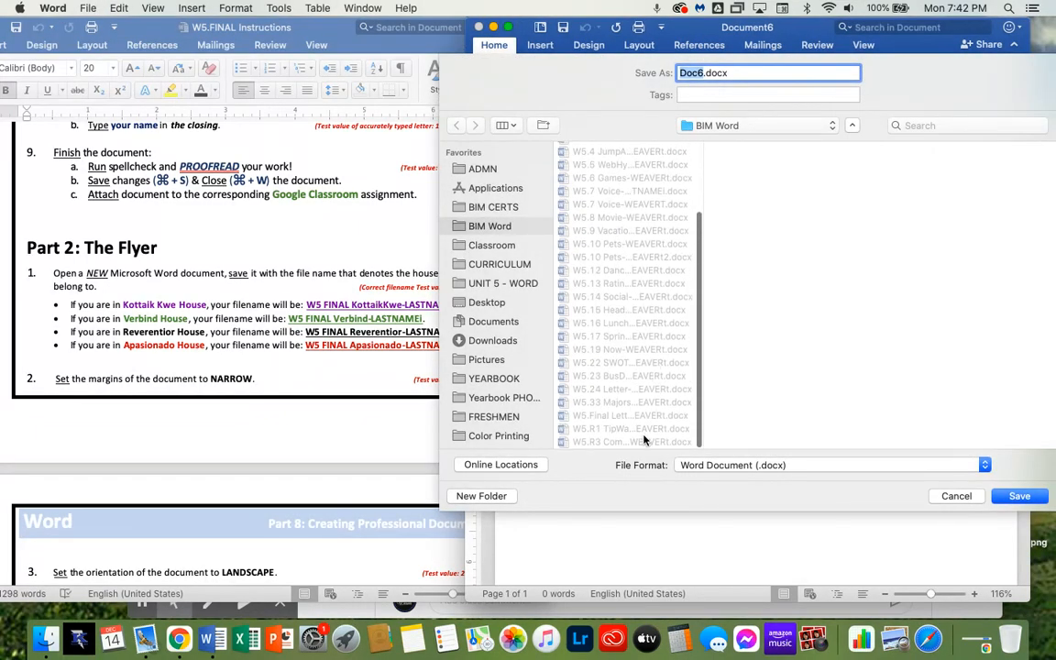
click(637, 417)
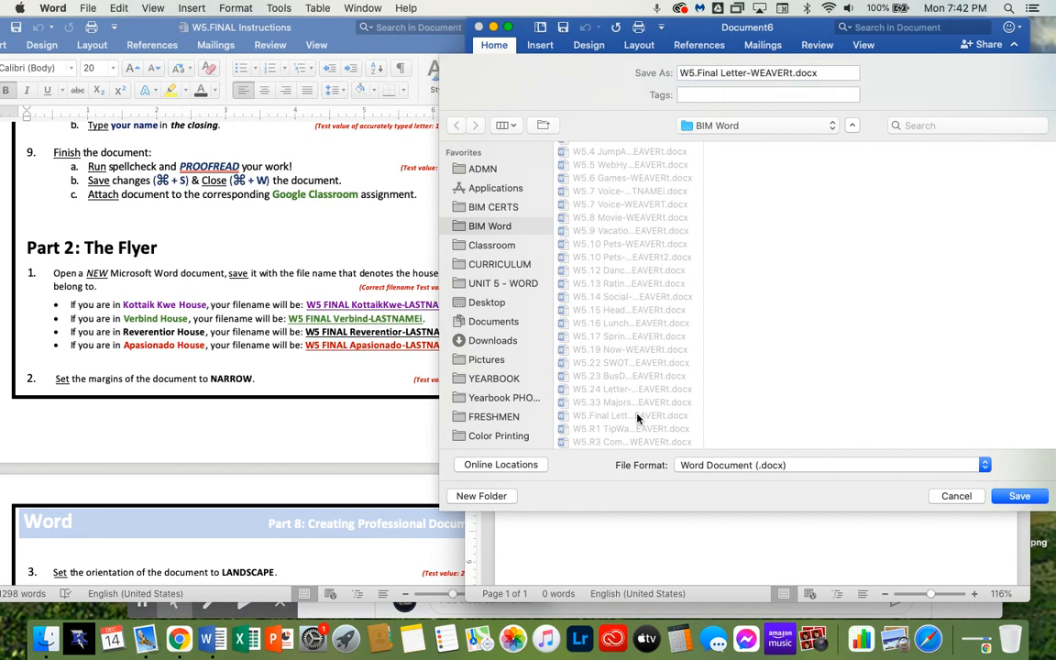
double_click(741, 74)
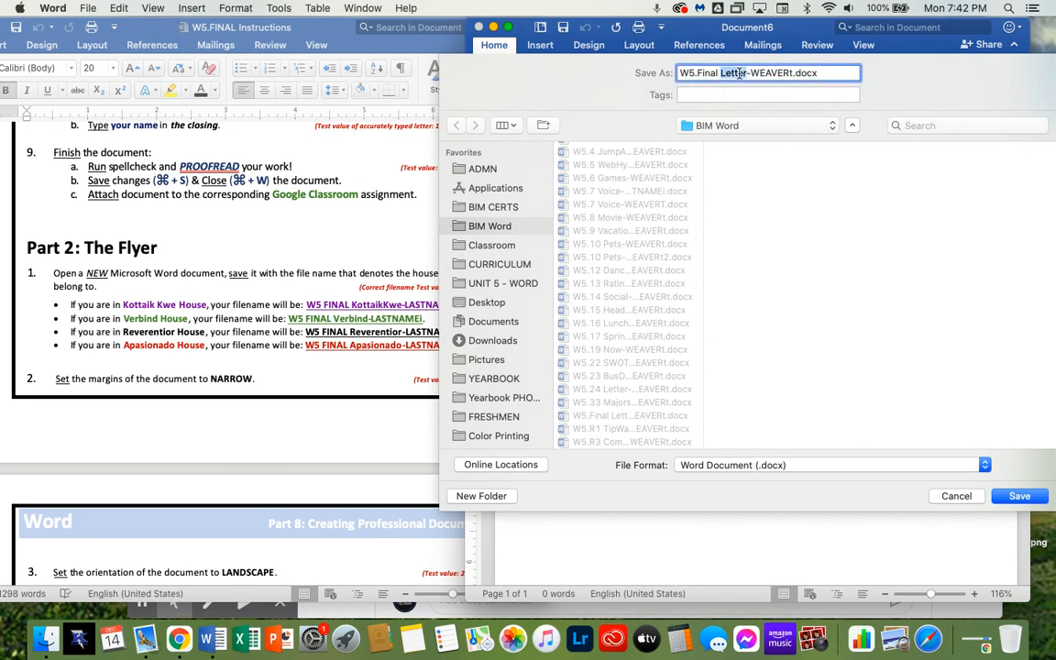
text(Kottaik)
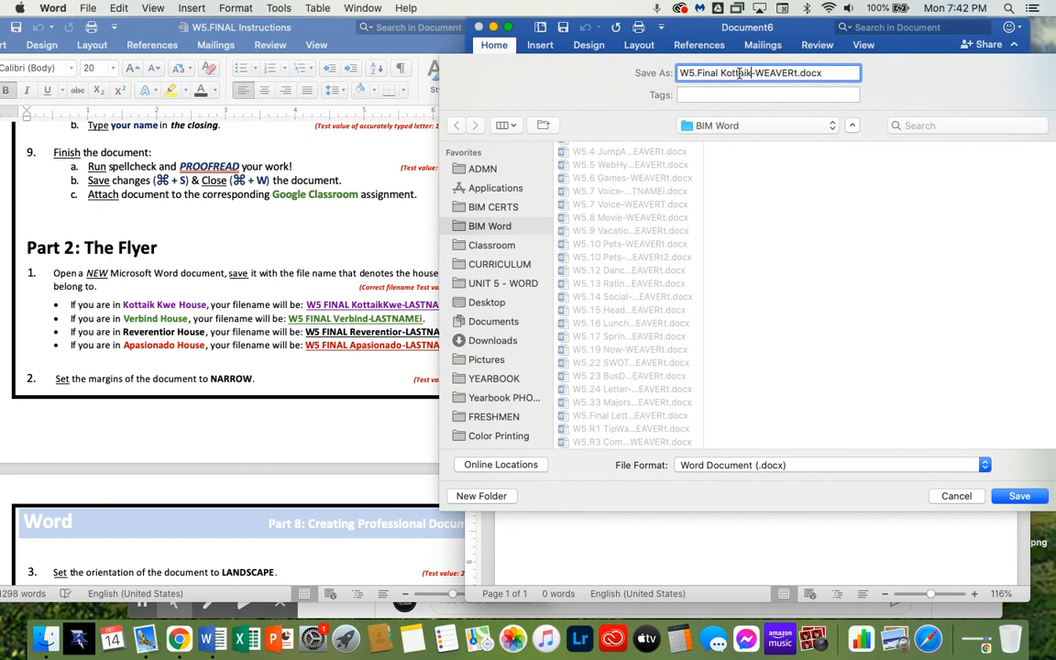
text(Kwe)
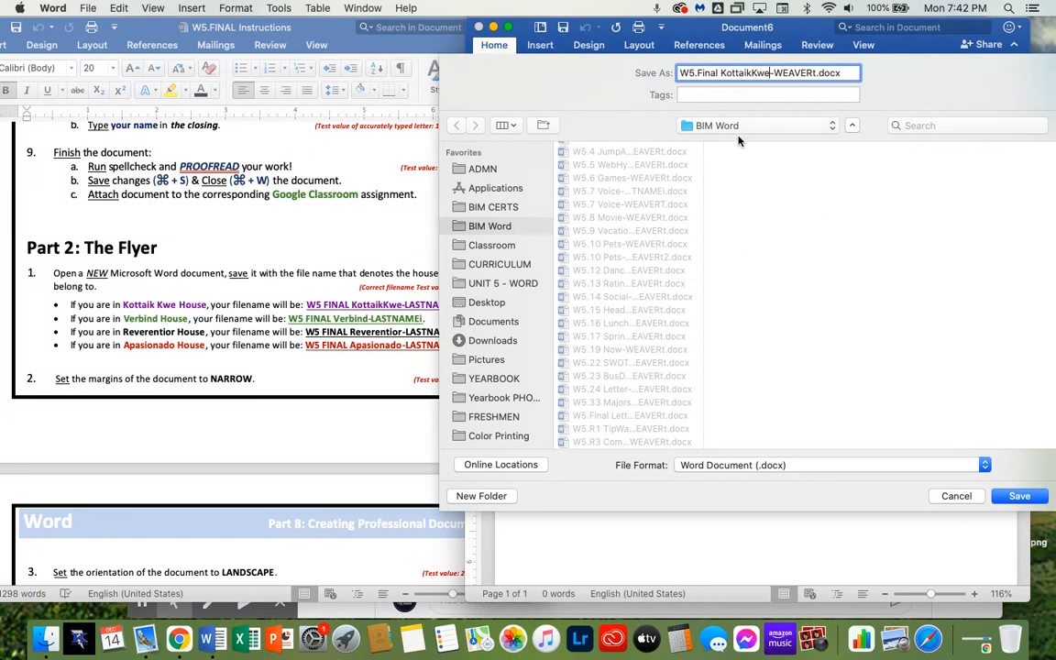
click(1016, 496)
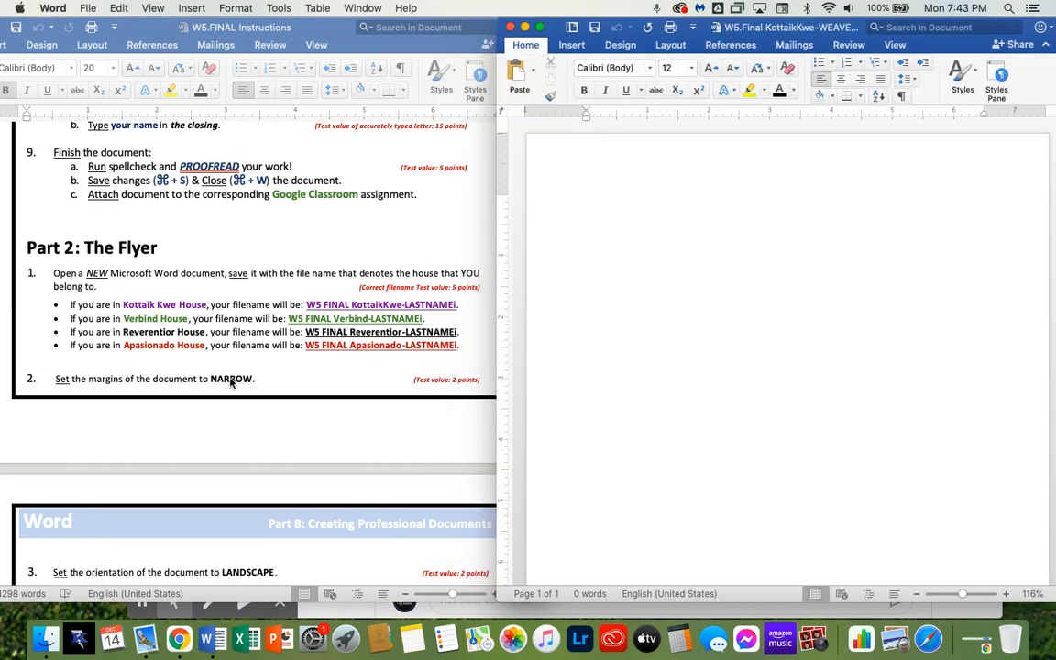
Set the new document's margins to Narrow
click(683, 48)
click(517, 70)
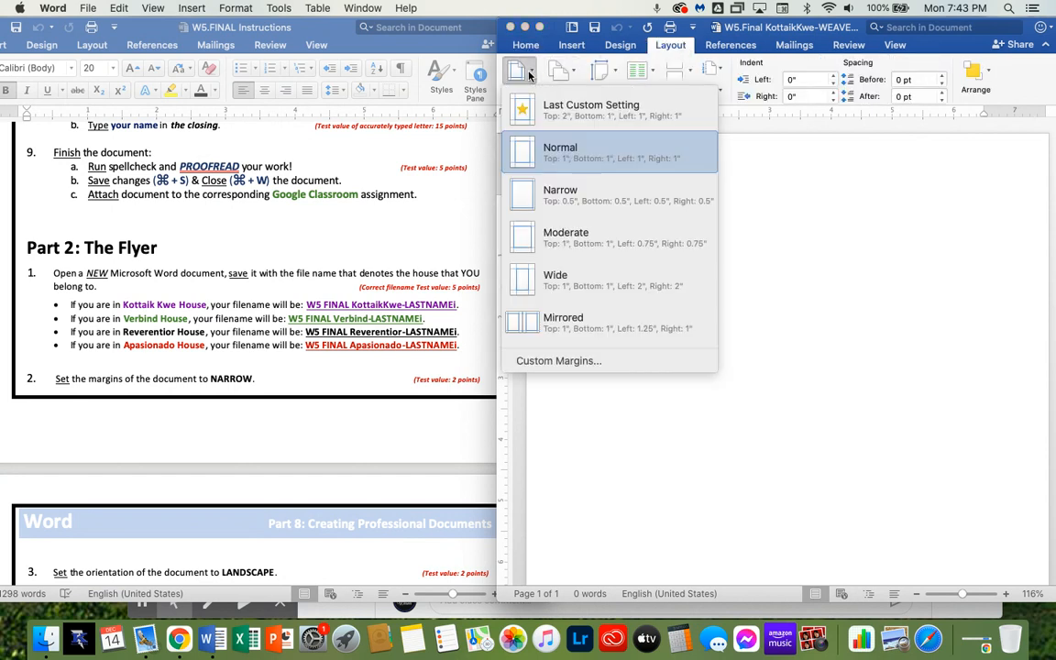
click(616, 203)
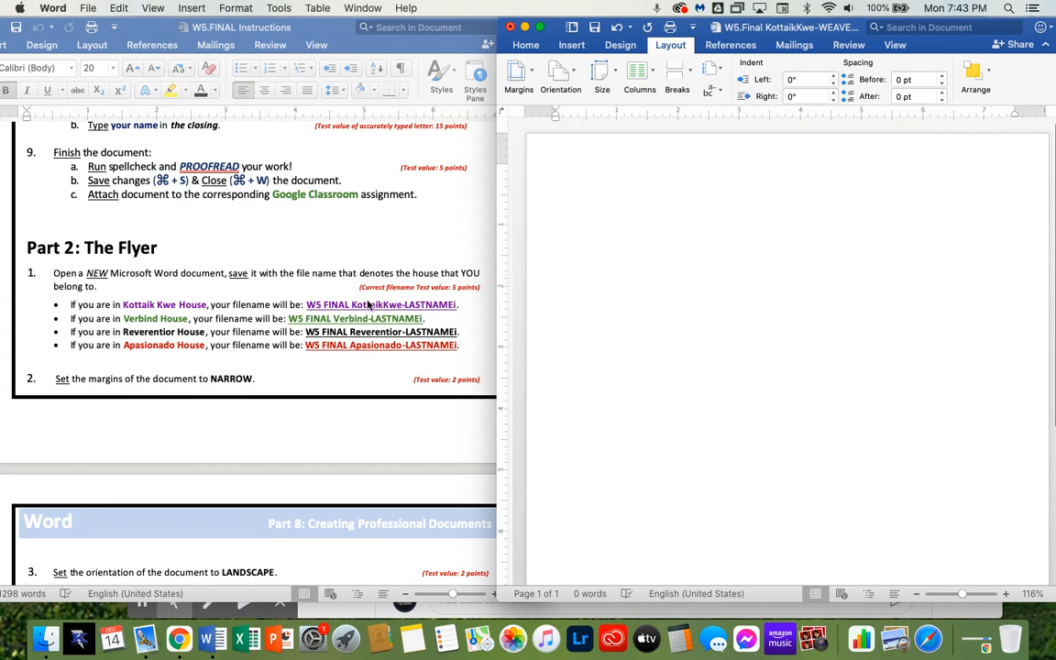
Set the new document's page orientation to Landscape
scroll(339, 384, down, 3)
scroll(341, 385, down, 1)
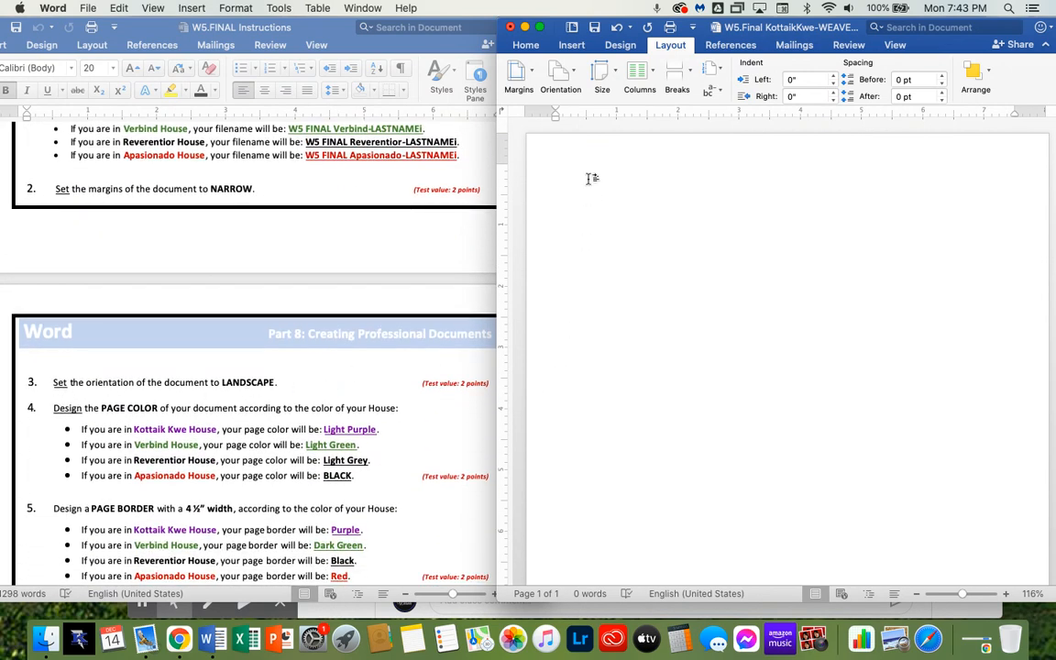
click(560, 73)
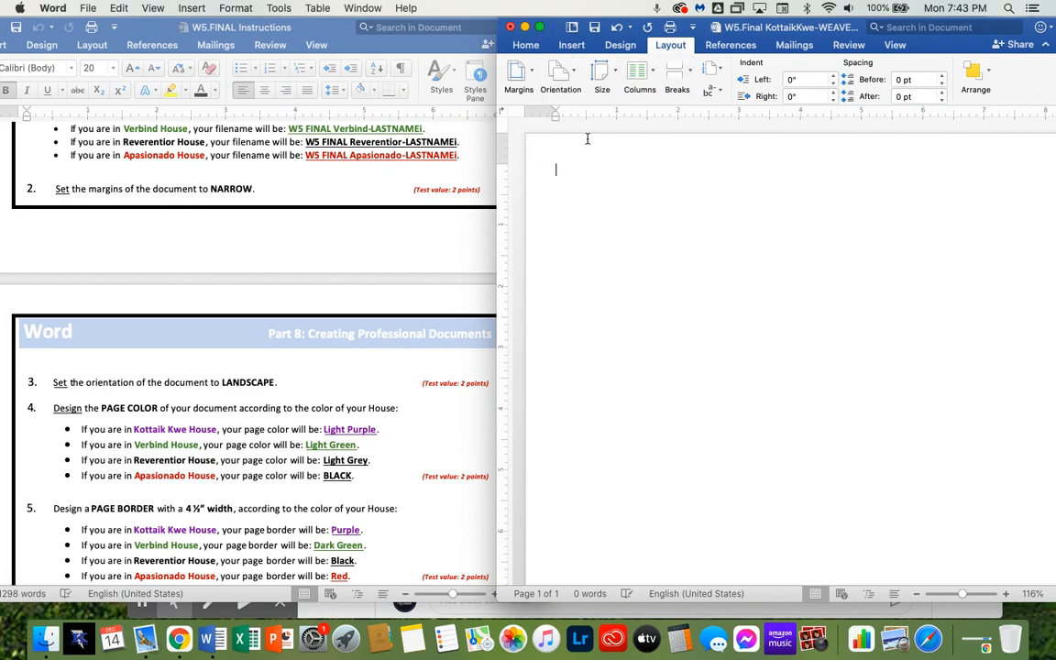
Zoom the new document to page width and widen its window beside the instructions
click(896, 48)
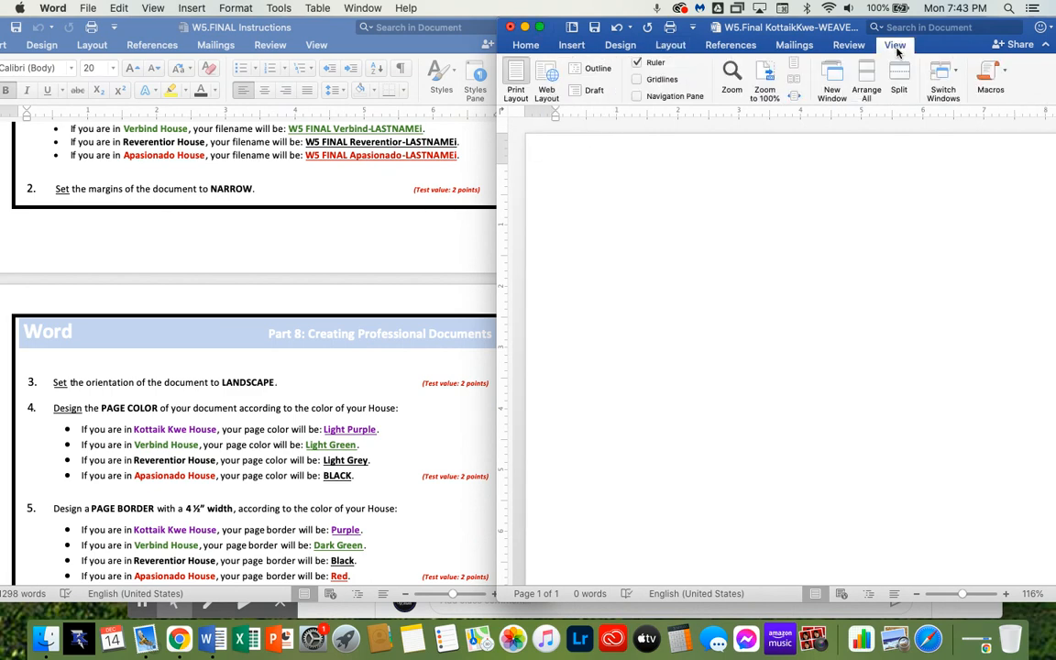
click(795, 96)
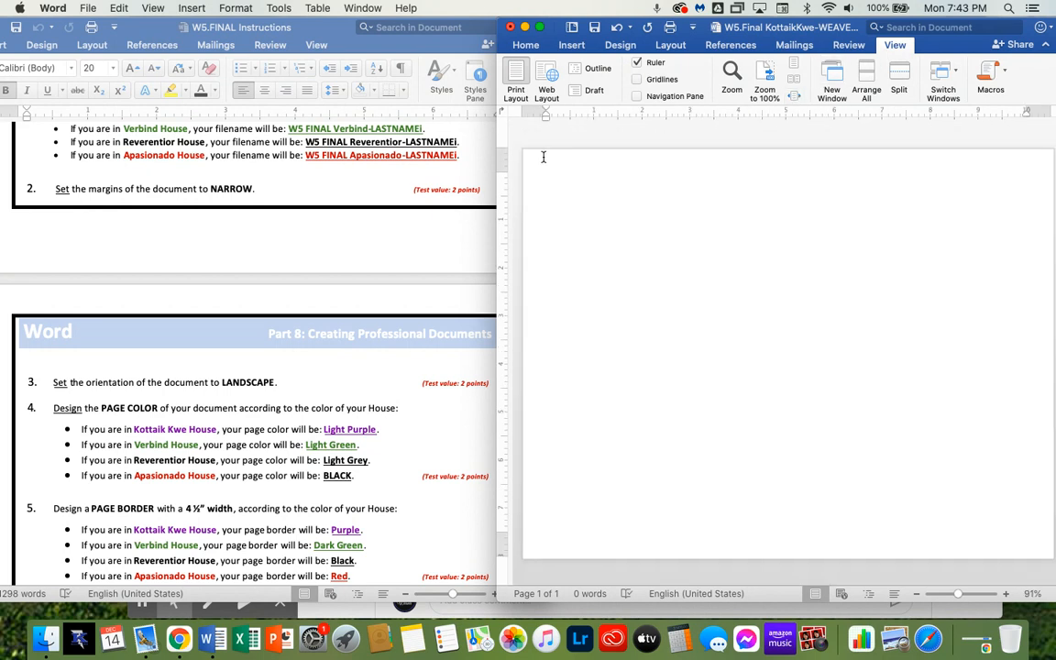
drag(490, 156, 456, 156)
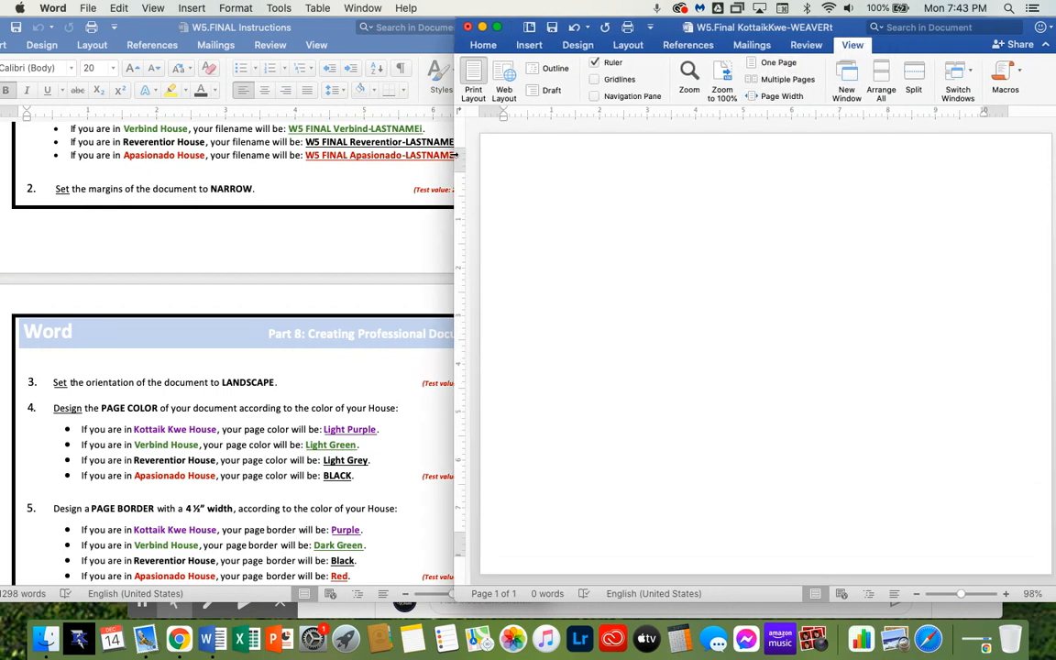
drag(853, 28, 840, 28)
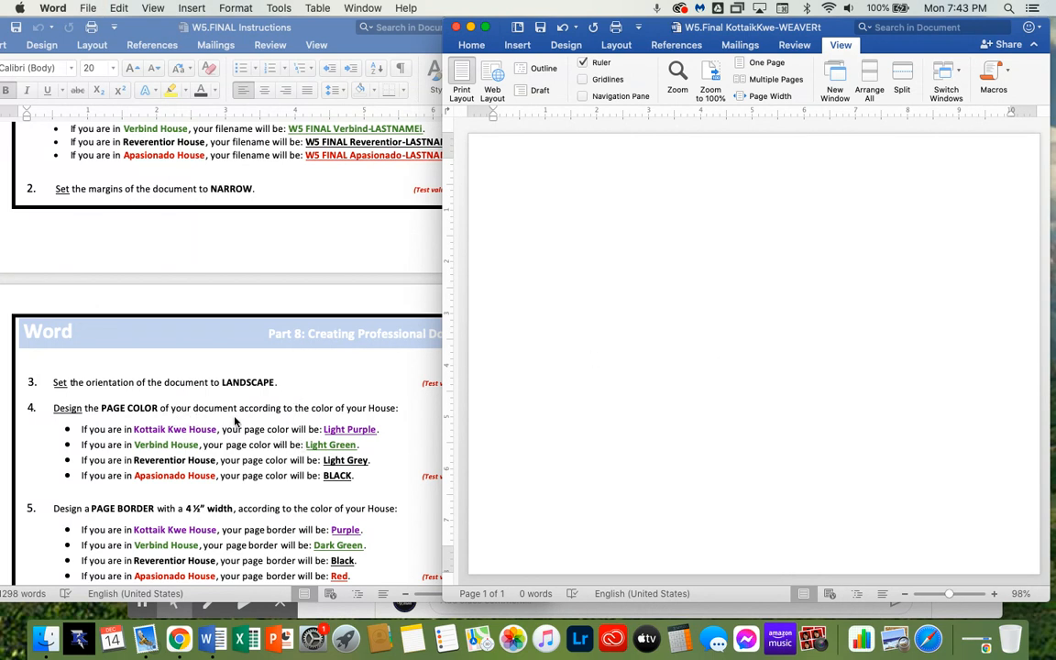
Set the page color to Purple
scroll(310, 431, down, 1)
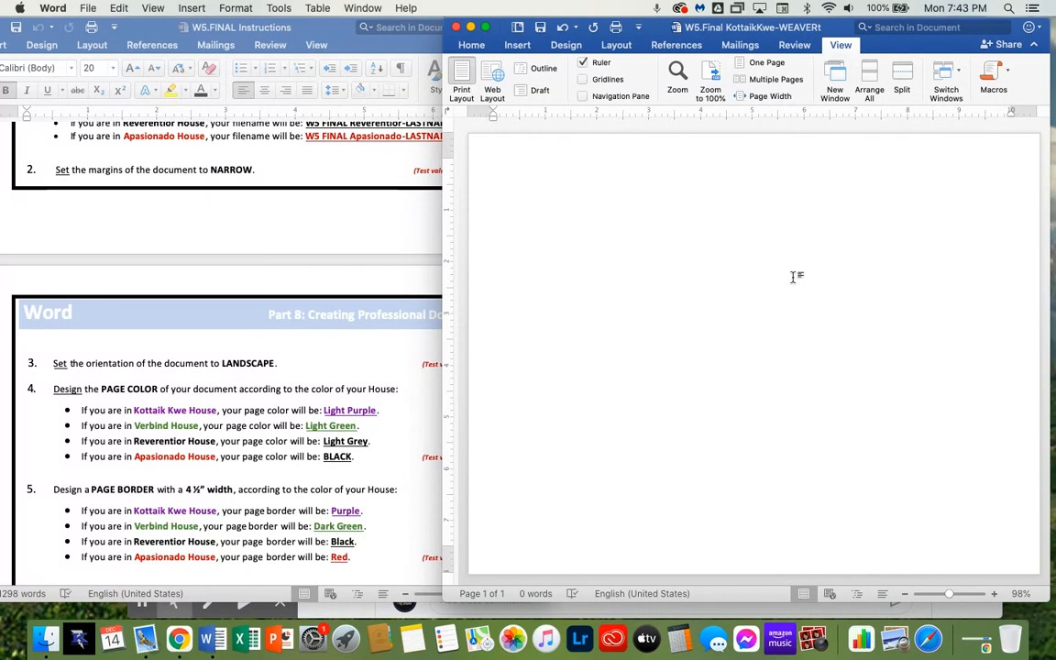
click(574, 46)
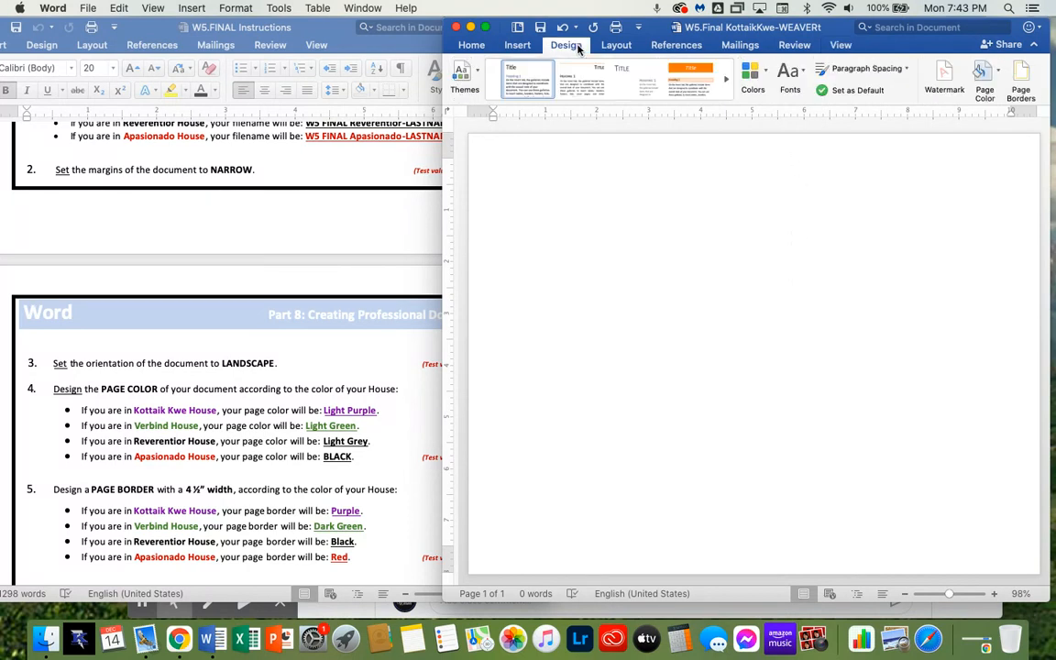
click(998, 76)
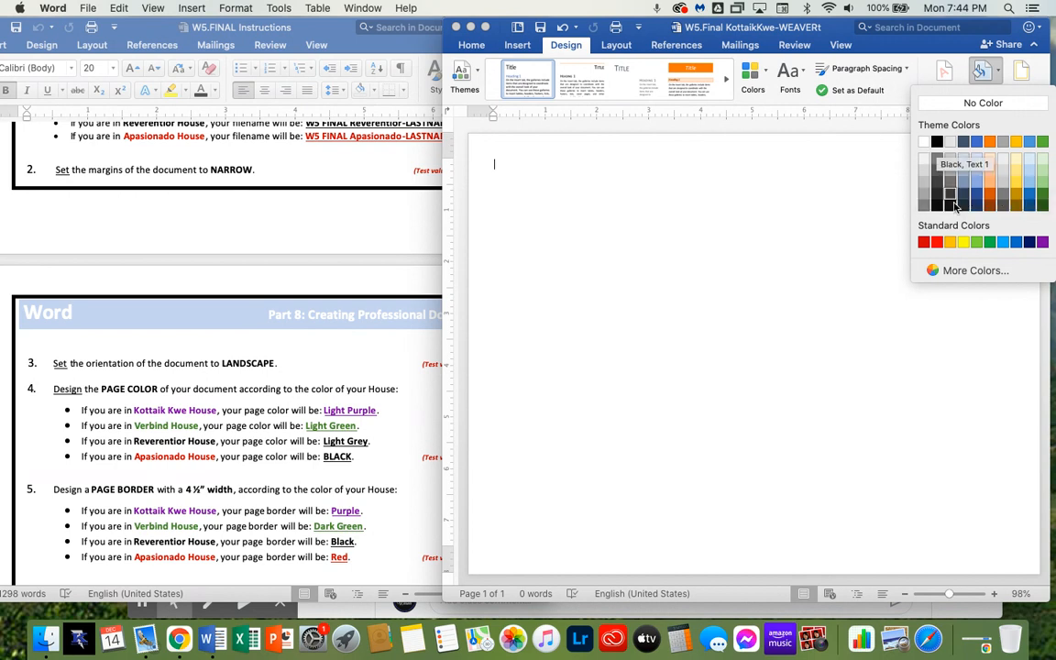
click(1044, 242)
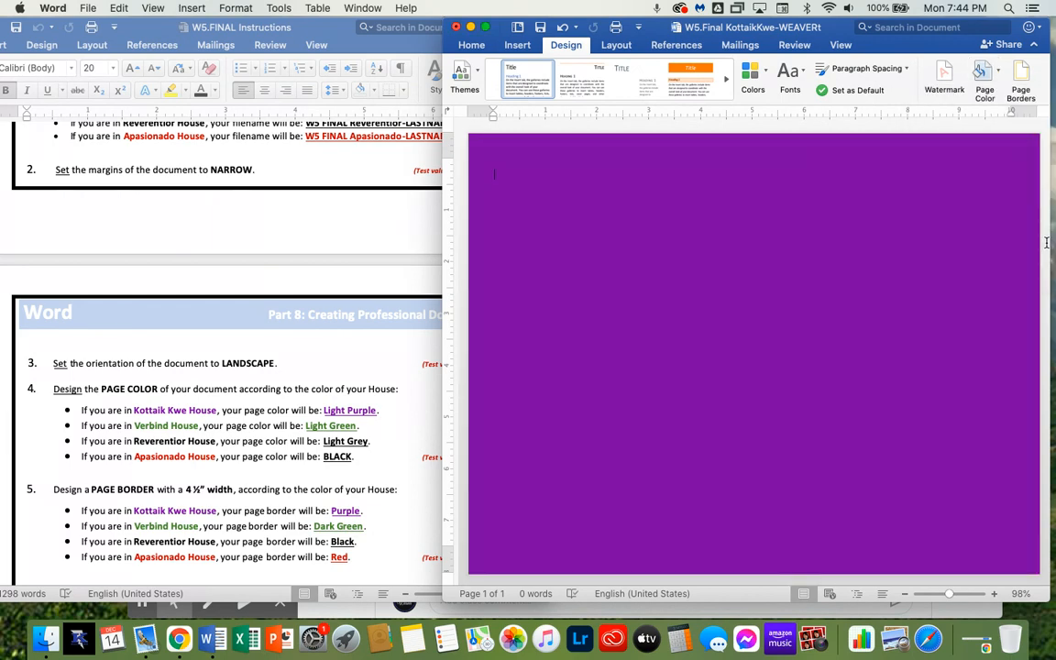
Change the page color to a custom light purple chosen from the color wheel
click(996, 77)
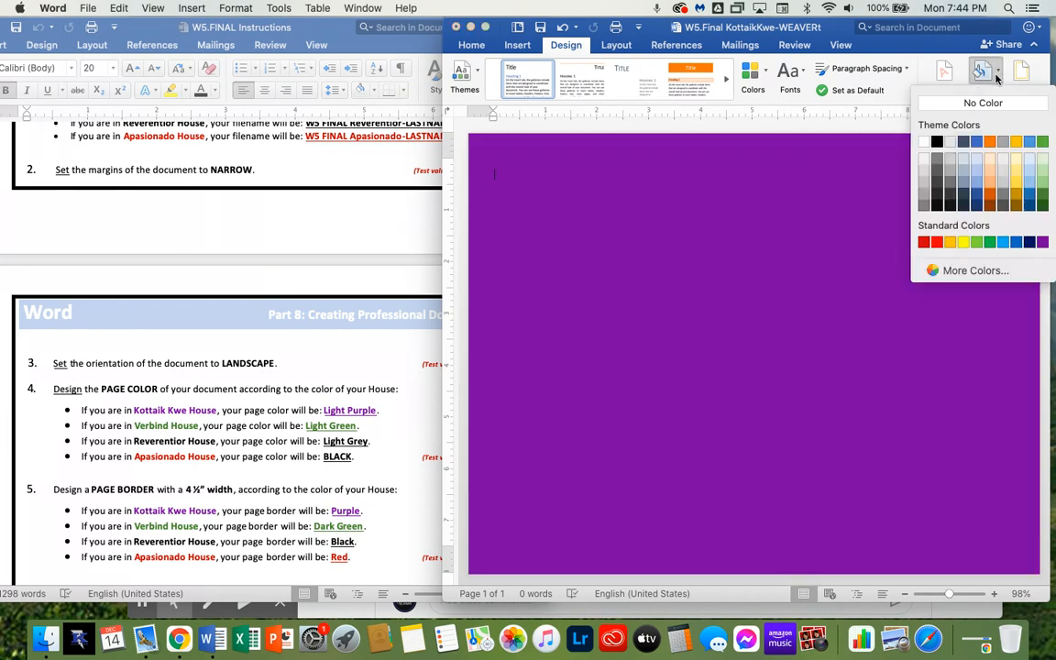
click(969, 273)
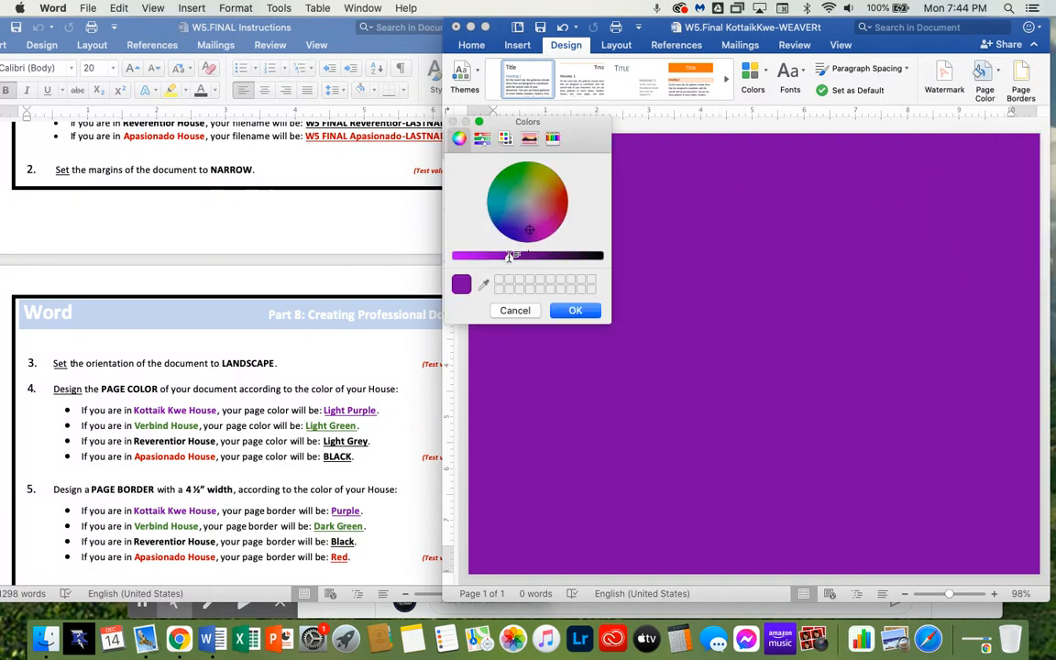
drag(509, 257, 460, 257)
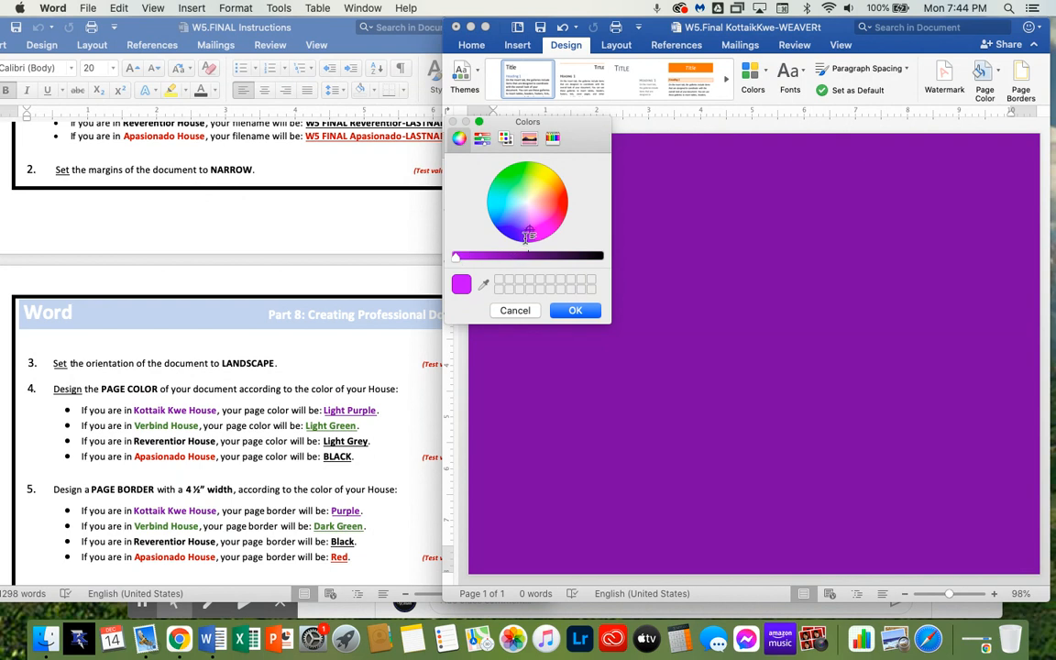
drag(533, 220, 525, 218)
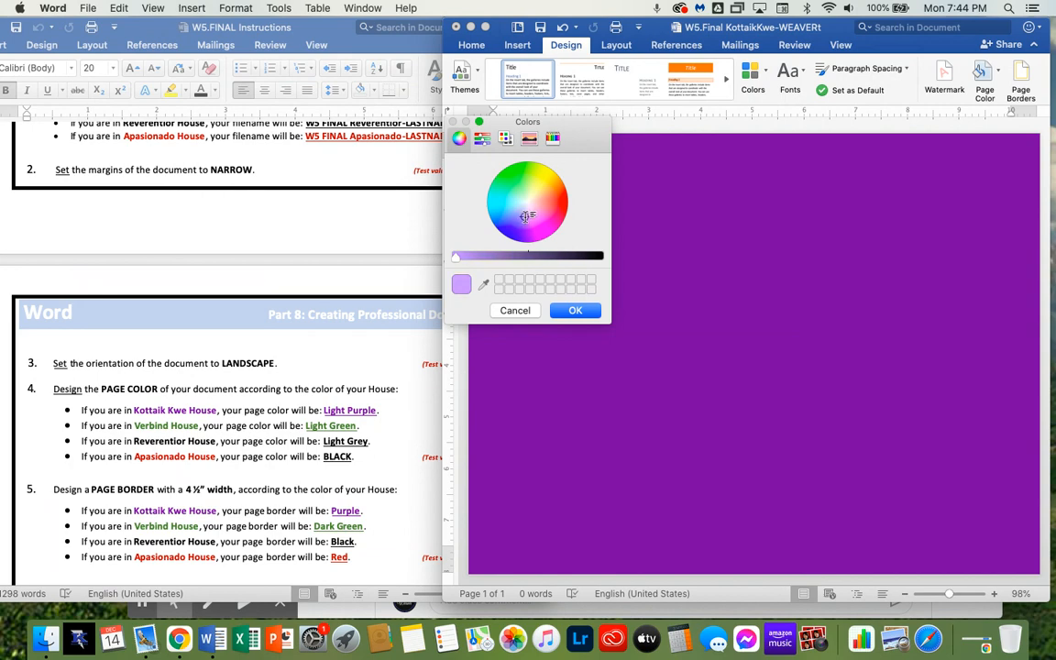
click(575, 310)
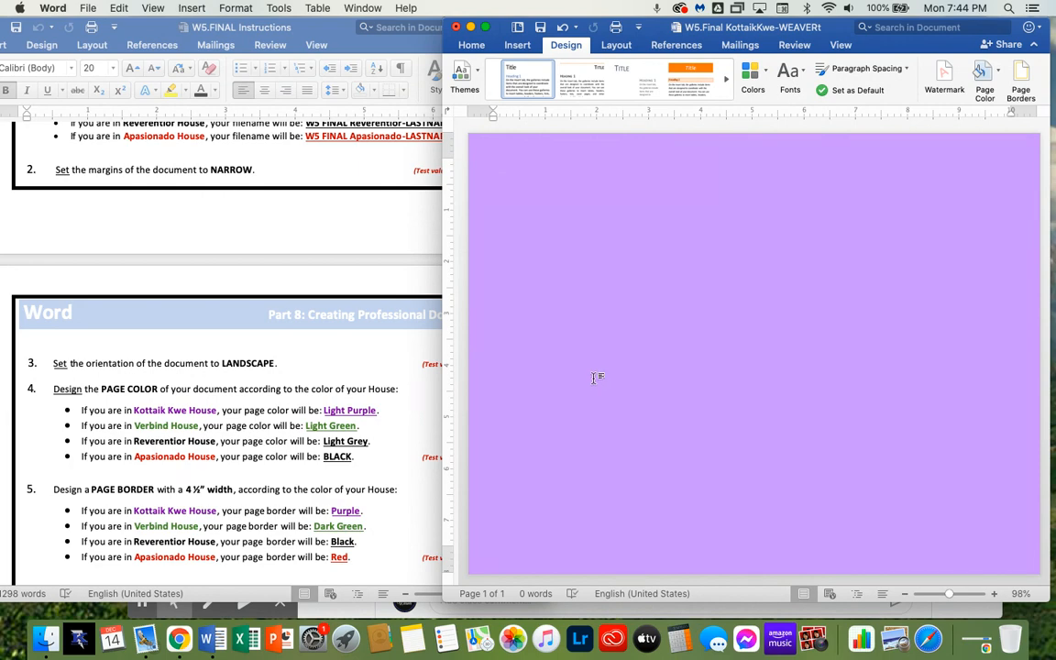
Add a purple Box page border 4½ pt wide to the whole document
scroll(394, 459, down, 3)
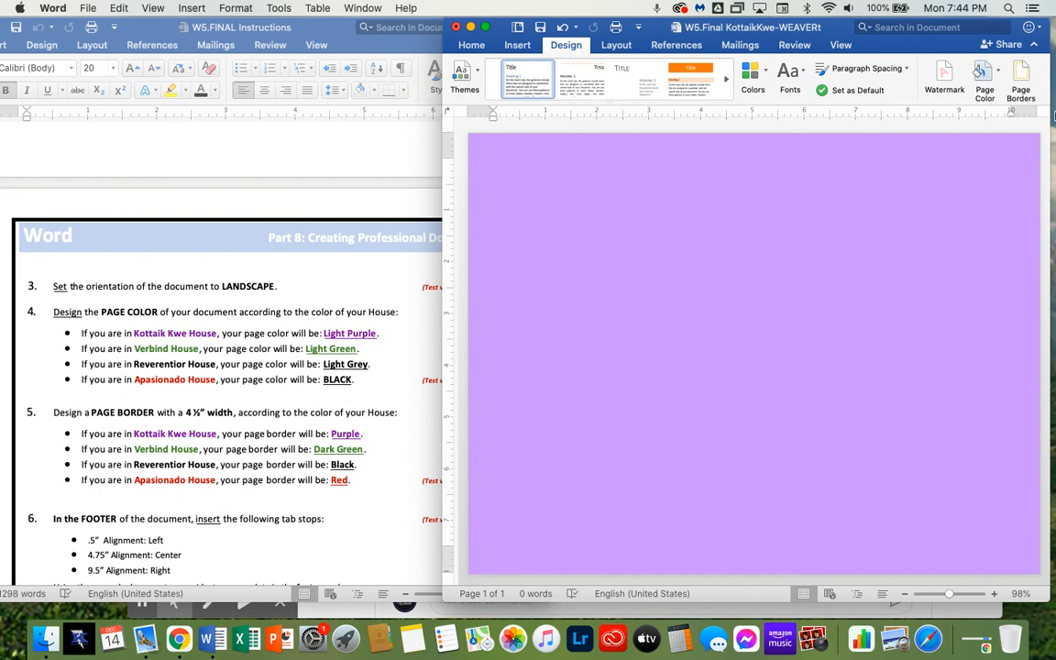
click(1028, 78)
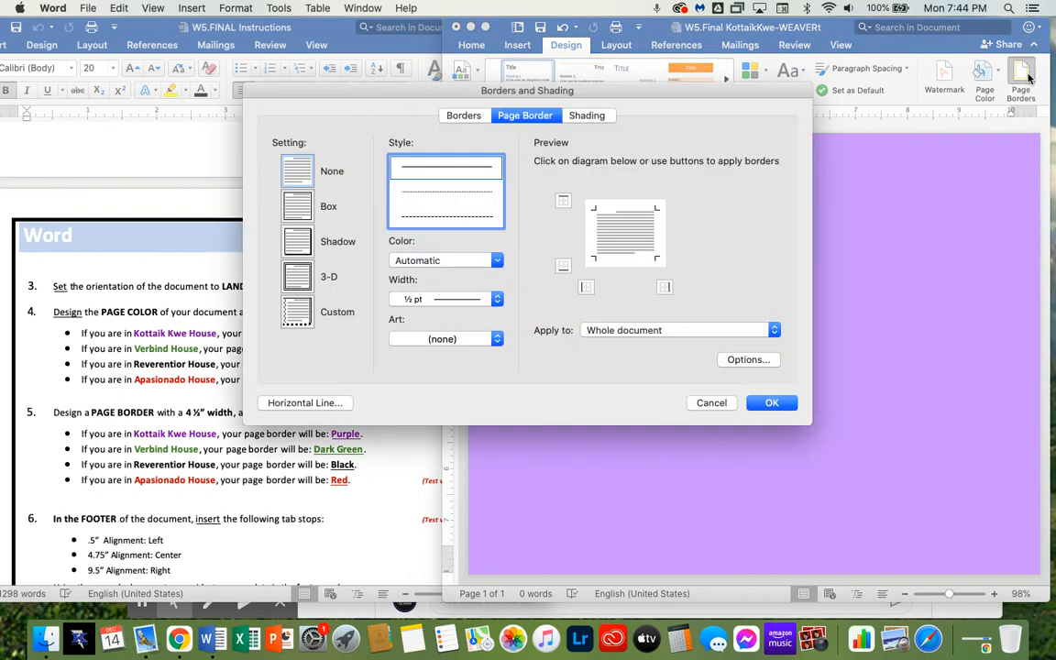
click(295, 204)
drag(363, 92, 537, 90)
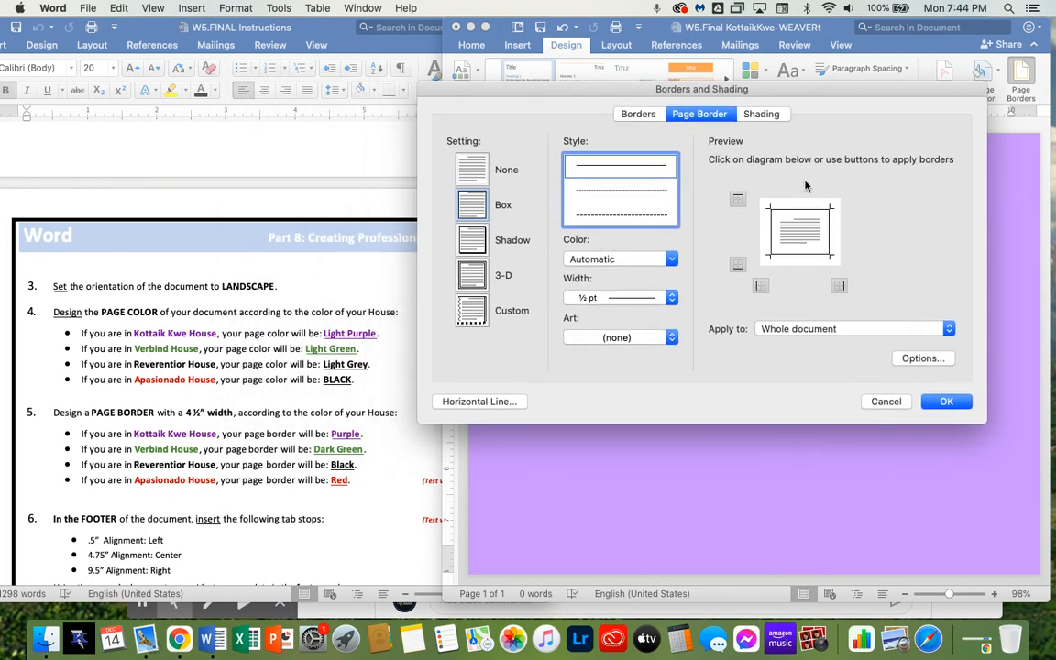
click(670, 302)
click(652, 371)
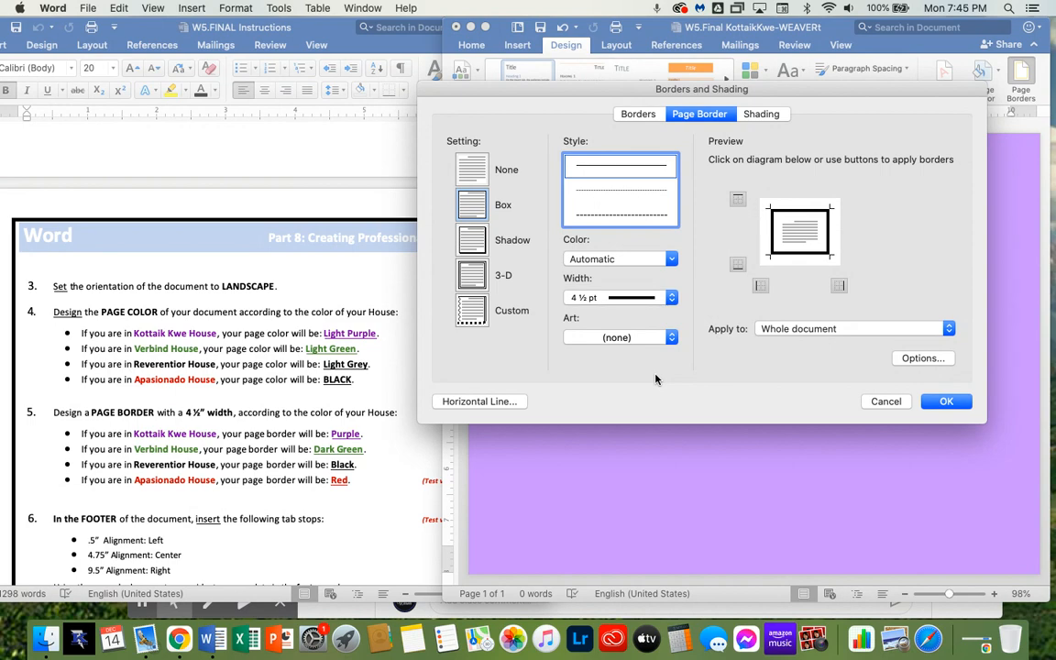
click(642, 260)
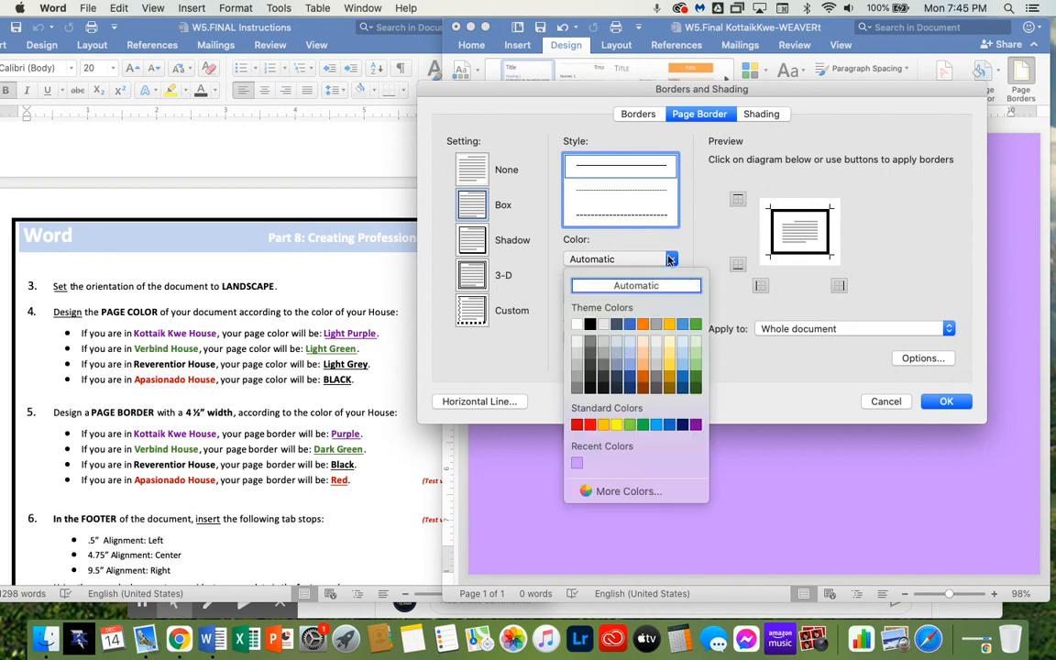
click(696, 424)
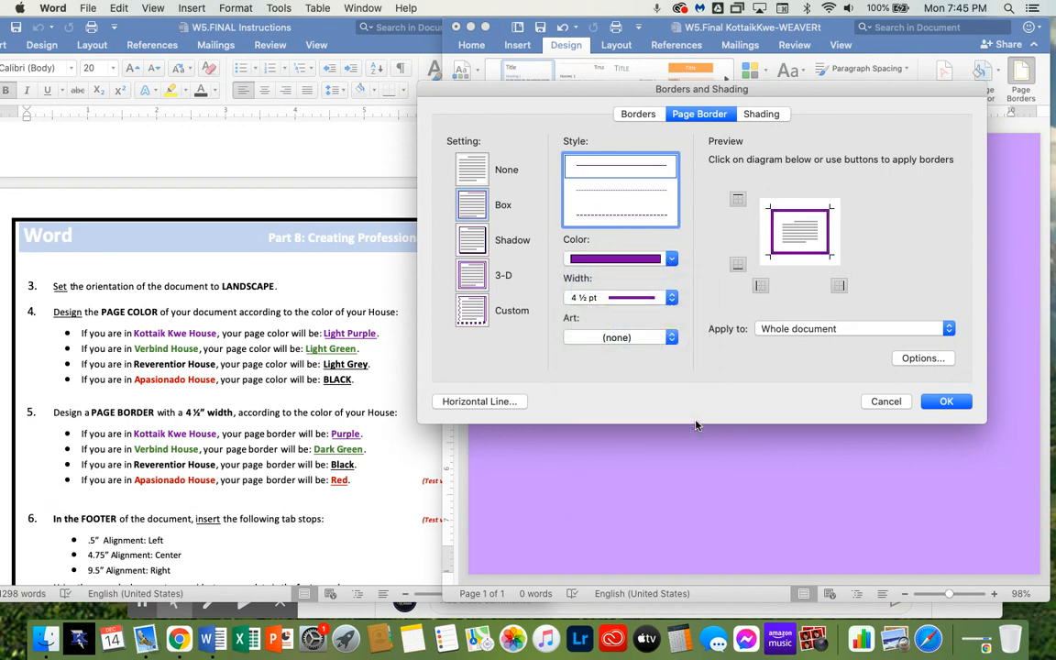
click(941, 400)
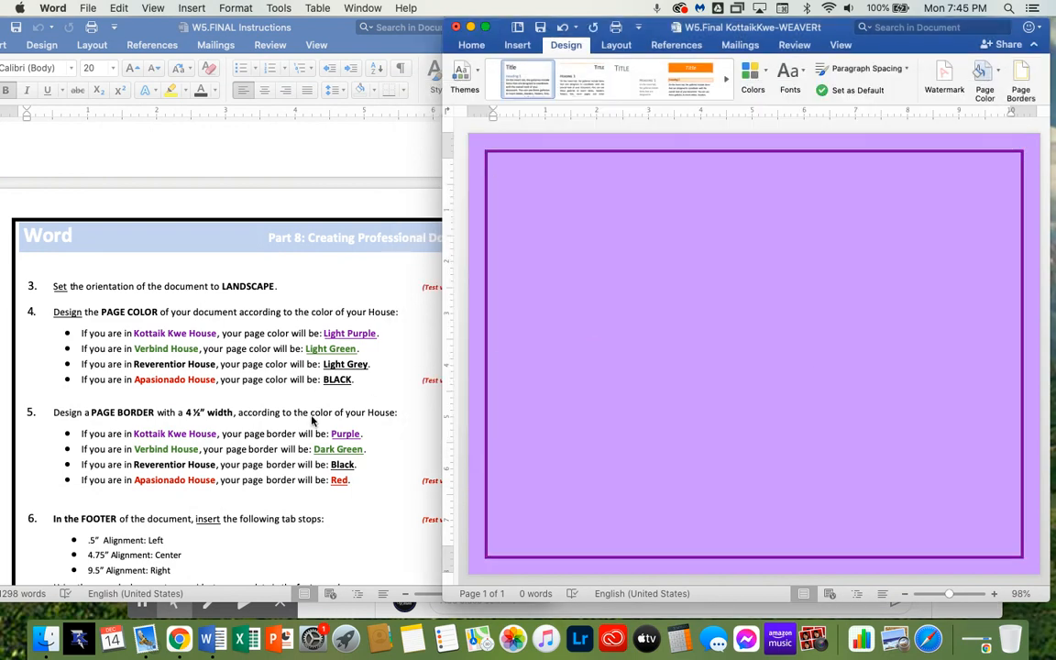
scroll(312, 420, down, 3)
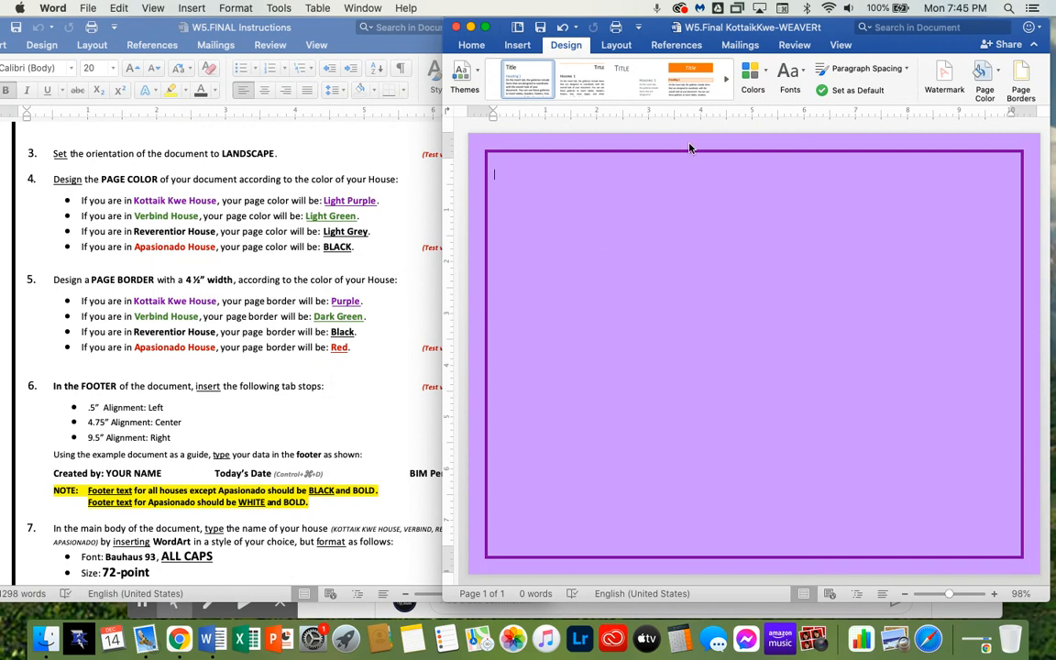
Open the document's footer for editing
click(479, 46)
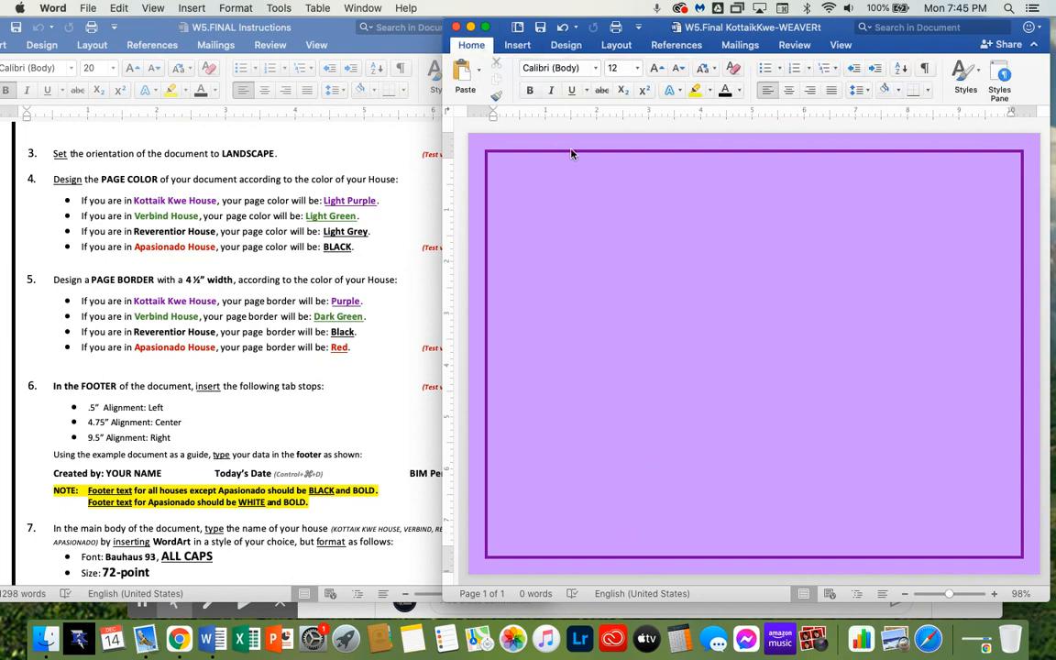
click(517, 45)
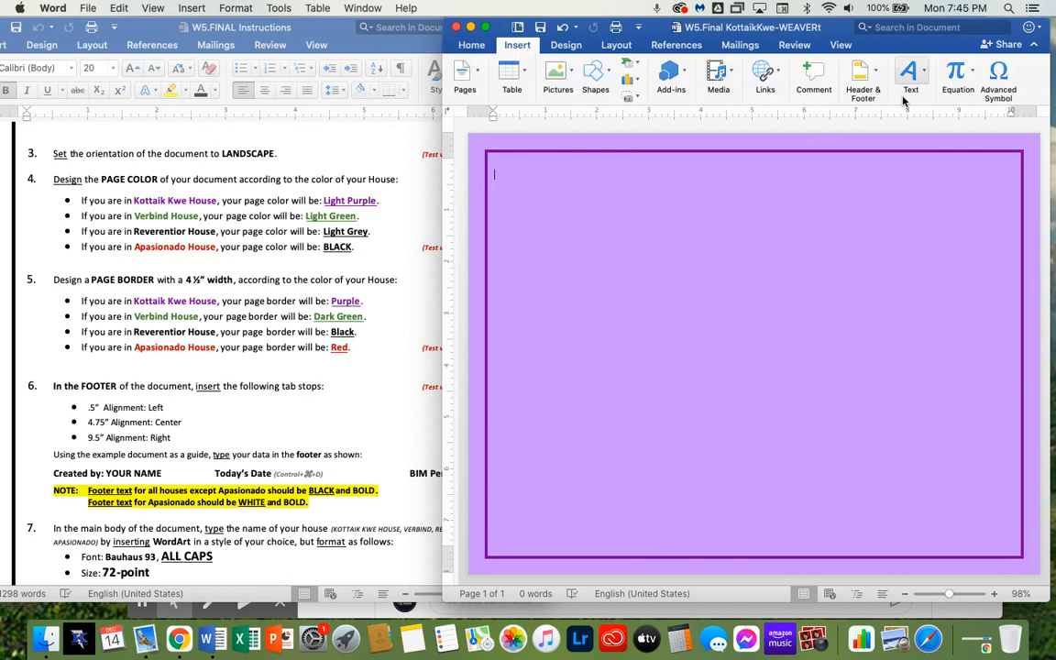
click(862, 92)
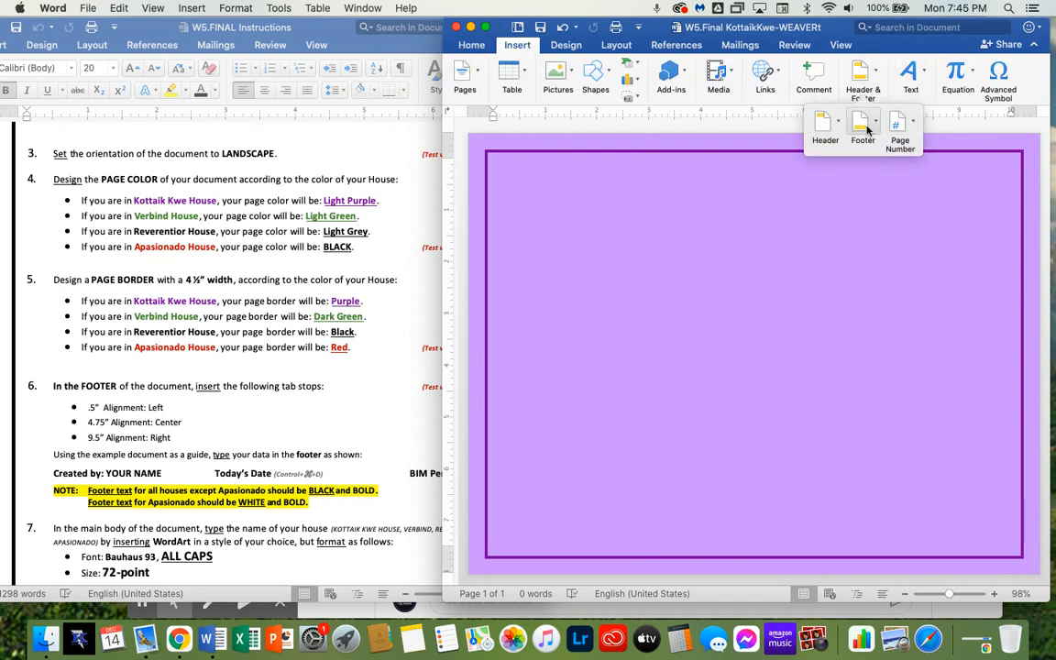
click(628, 530)
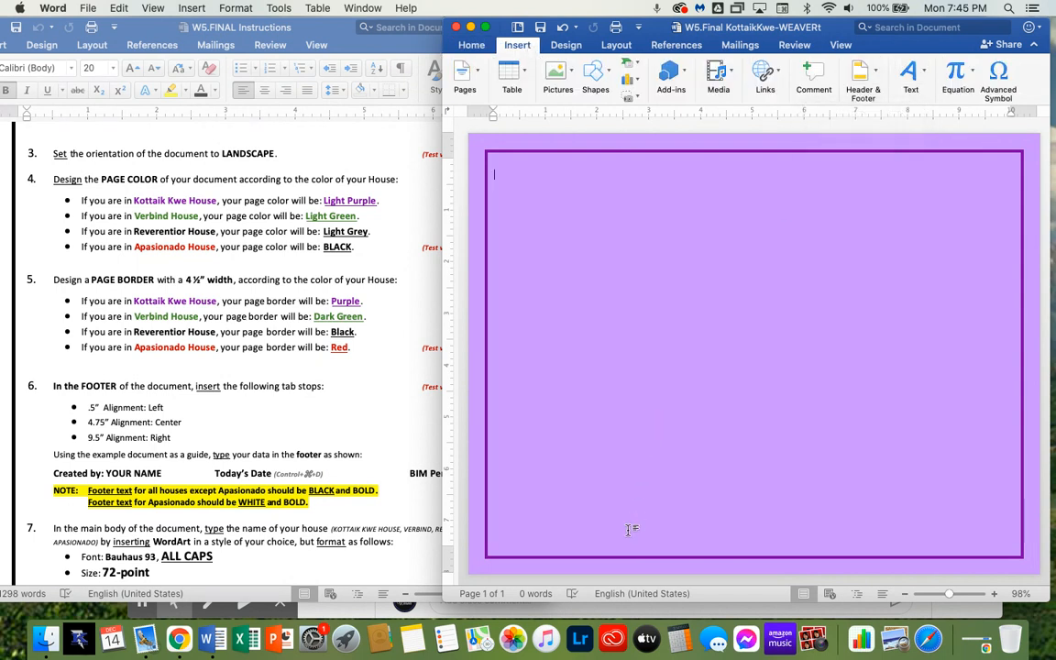
double_click(562, 555)
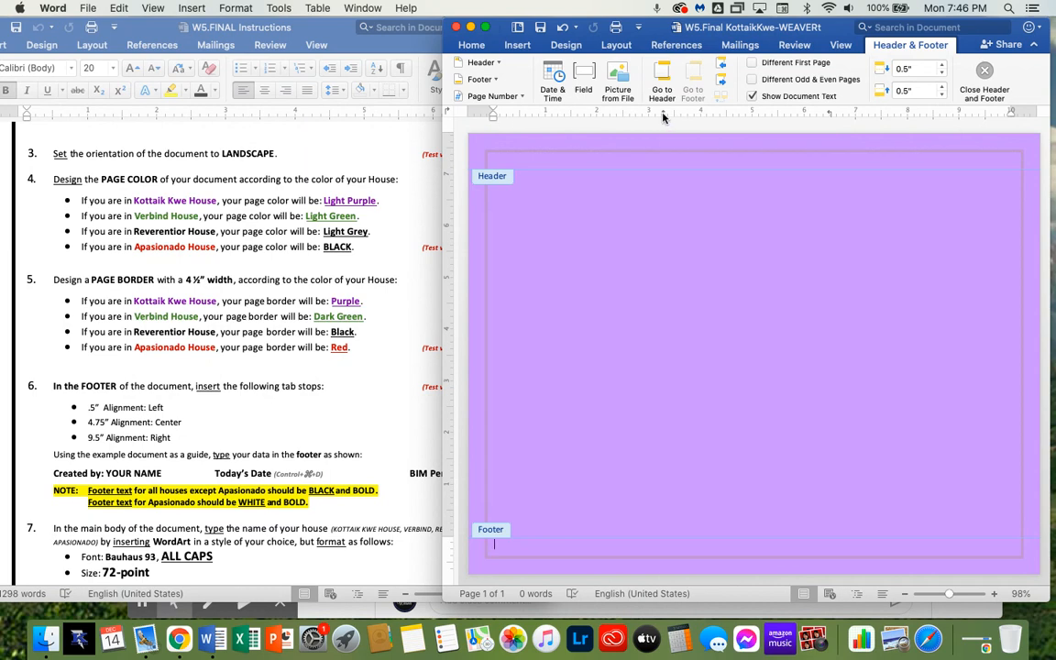
key(super+z)
click(986, 112)
drag(522, 115, 526, 146)
drag(740, 114, 742, 165)
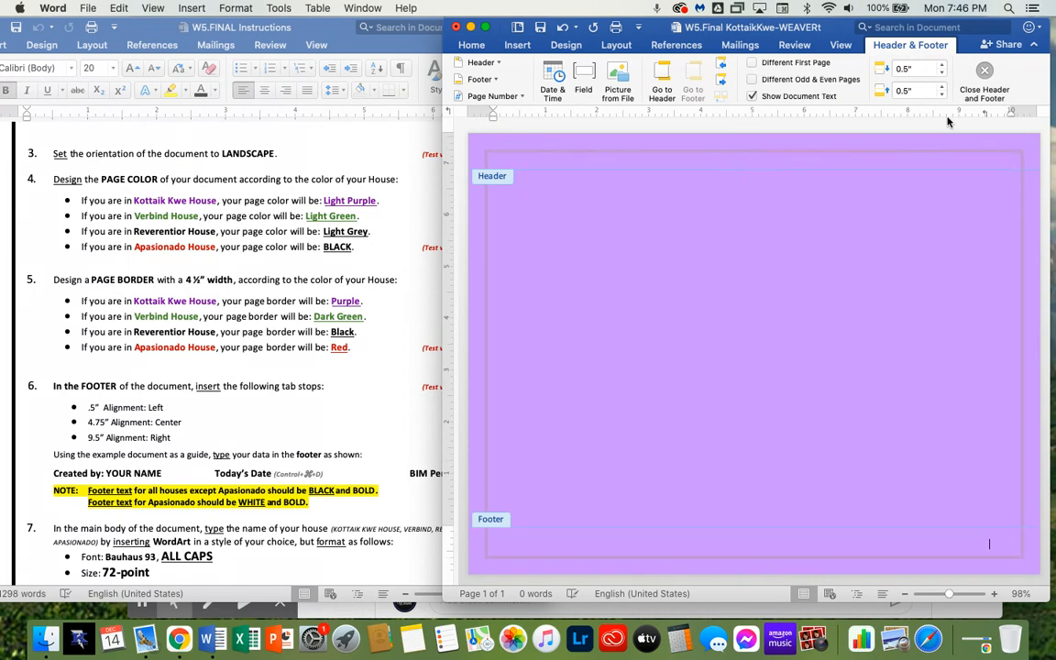
Open the footer paragraph's Tabs settings and add a left tab stop at 0.5"
click(471, 45)
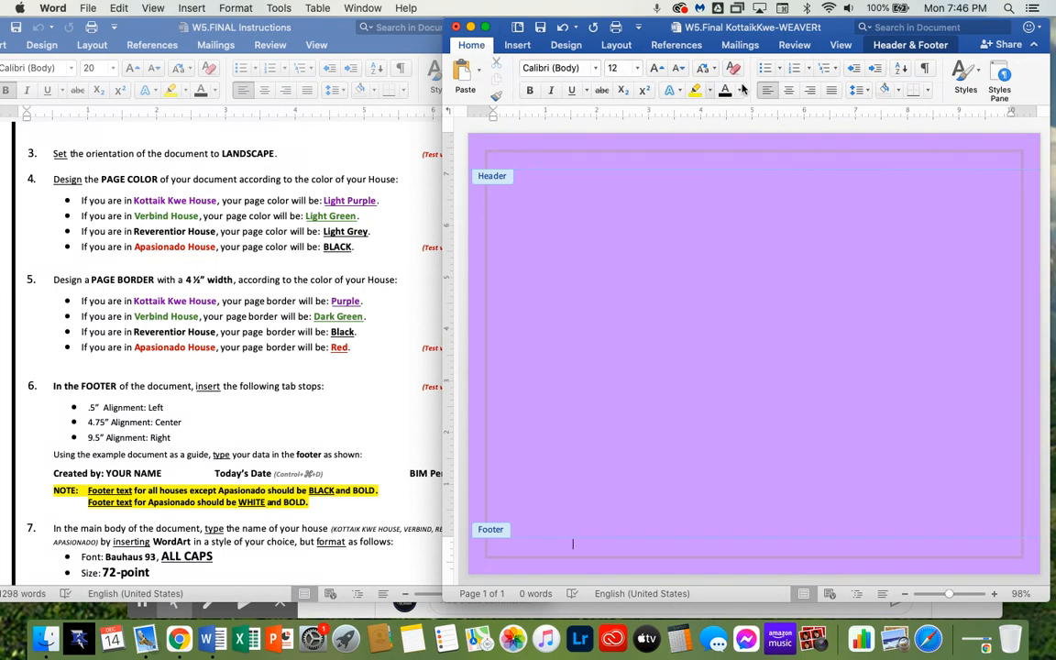
click(860, 94)
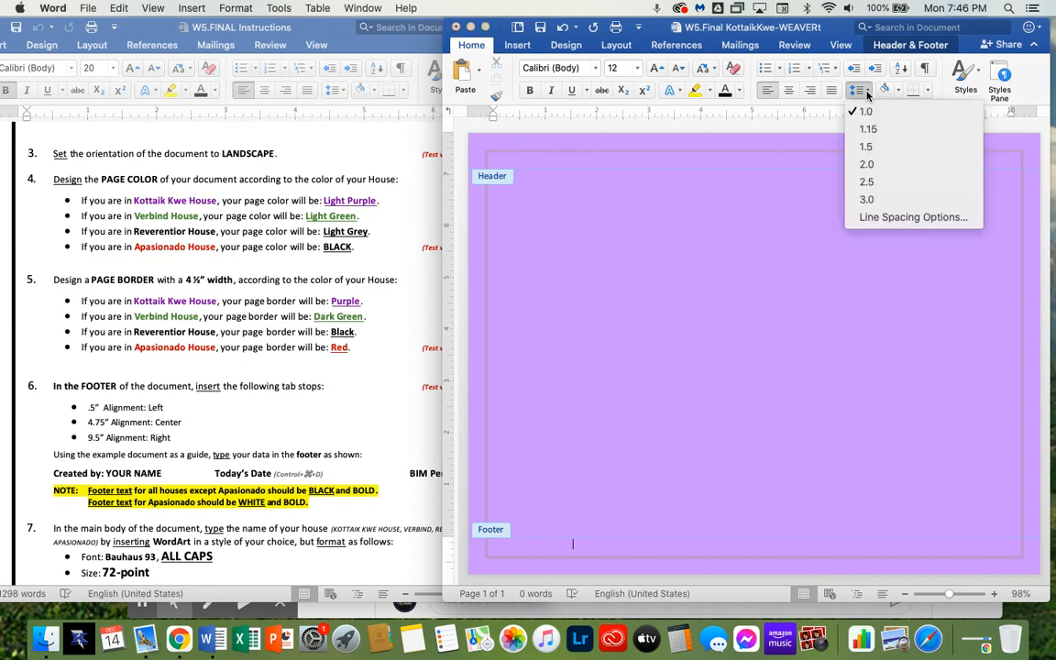
click(894, 217)
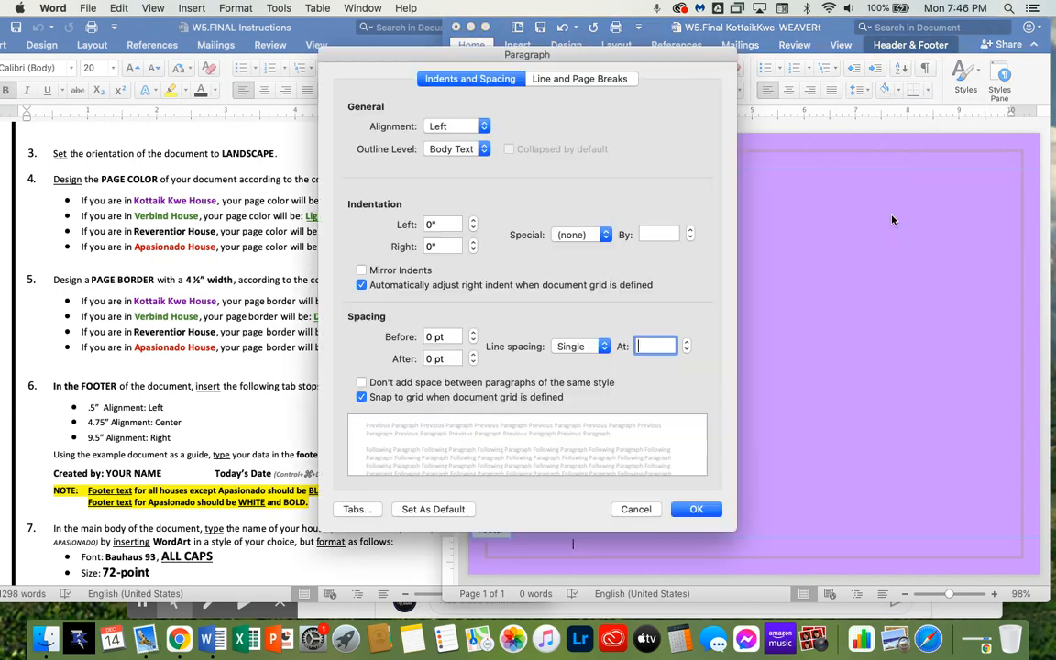
click(354, 510)
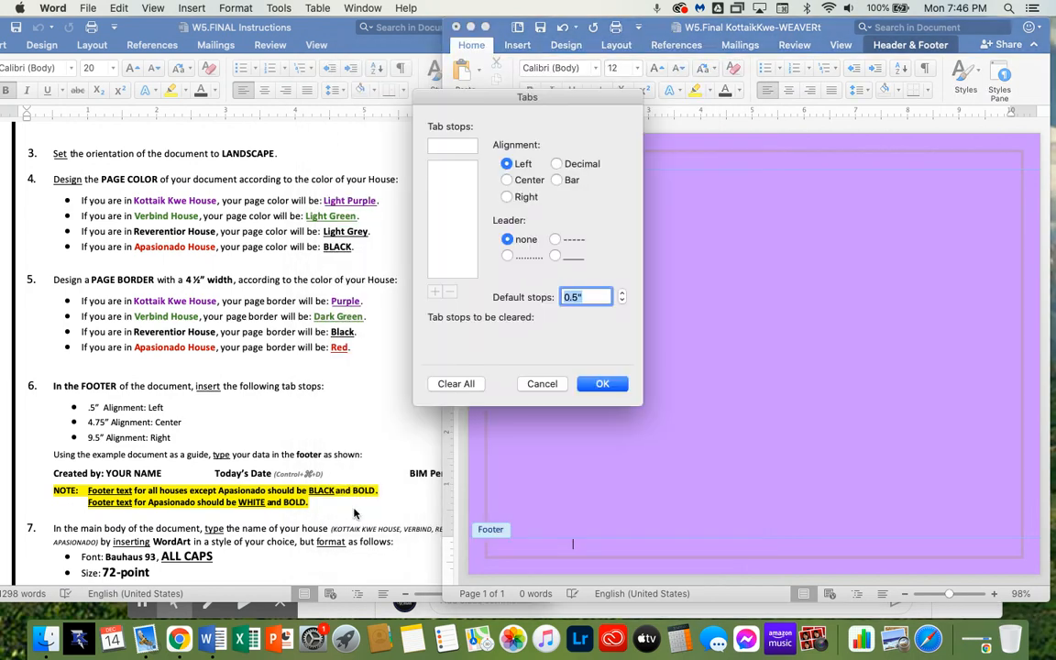
drag(499, 102, 775, 193)
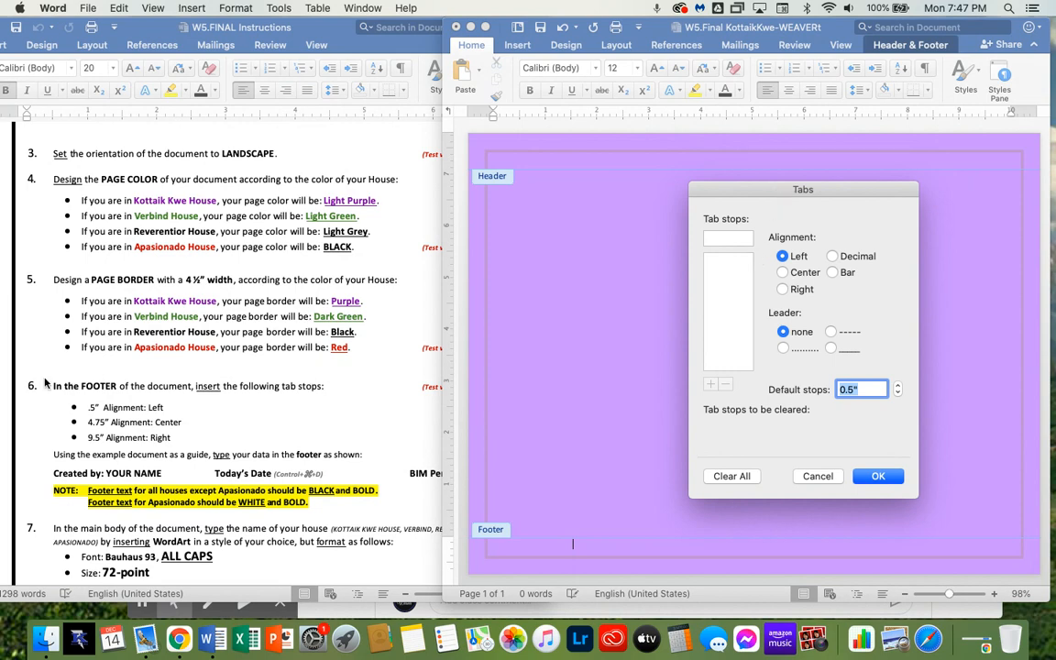
click(741, 238)
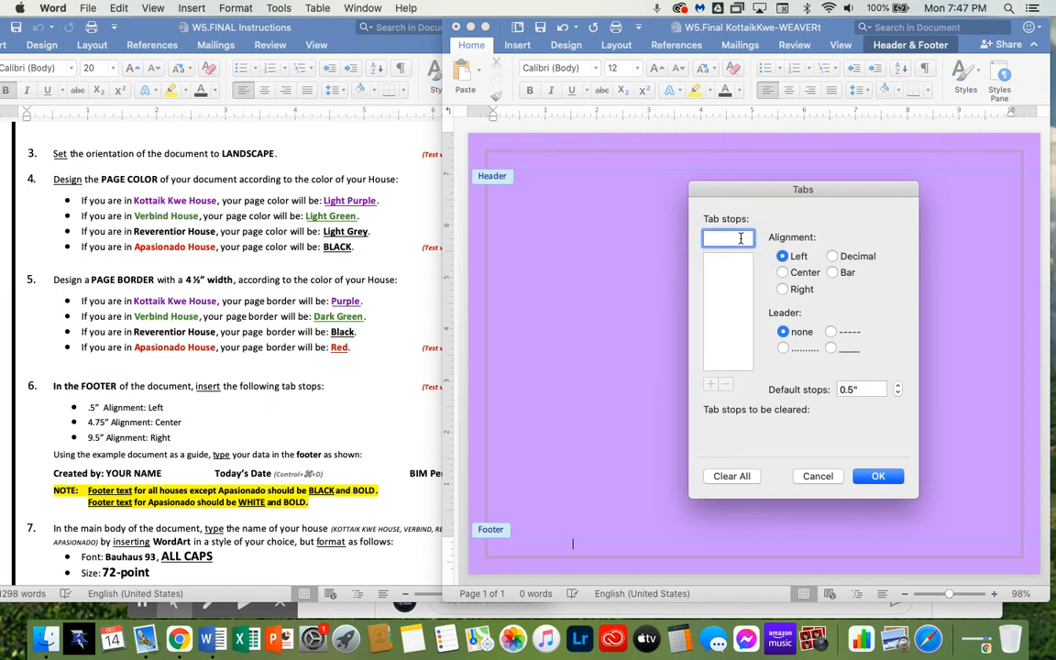
text(.5)
click(712, 385)
Add a center tab stop at 4.75" and a right tab stop at 9.5", then confirm the tabs
text(4.75)
click(782, 272)
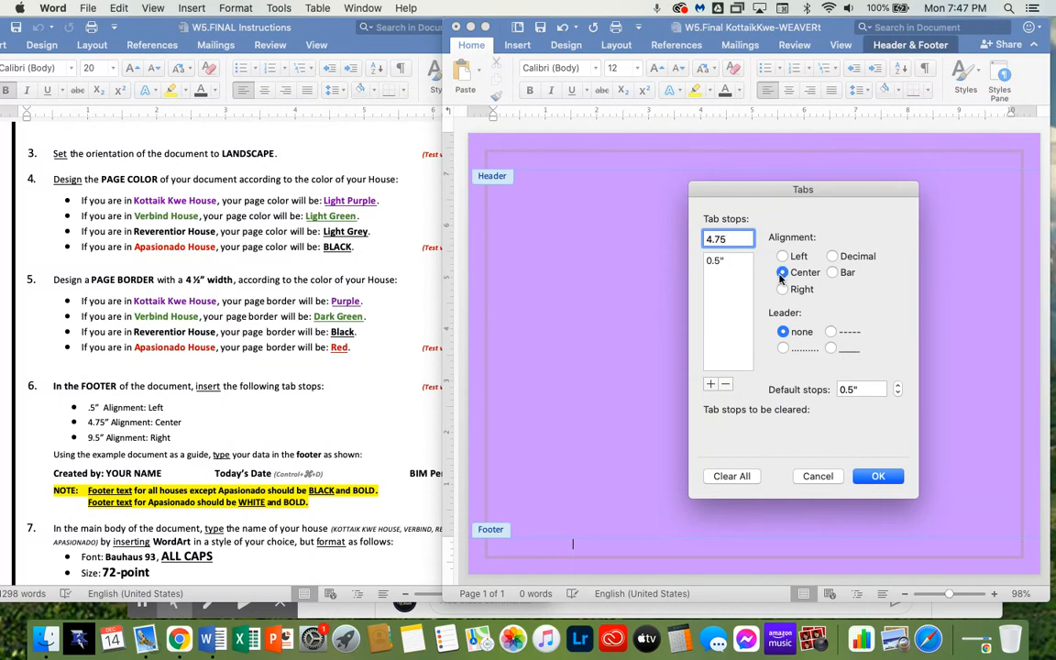
click(710, 384)
text(9.5)
click(784, 289)
click(711, 383)
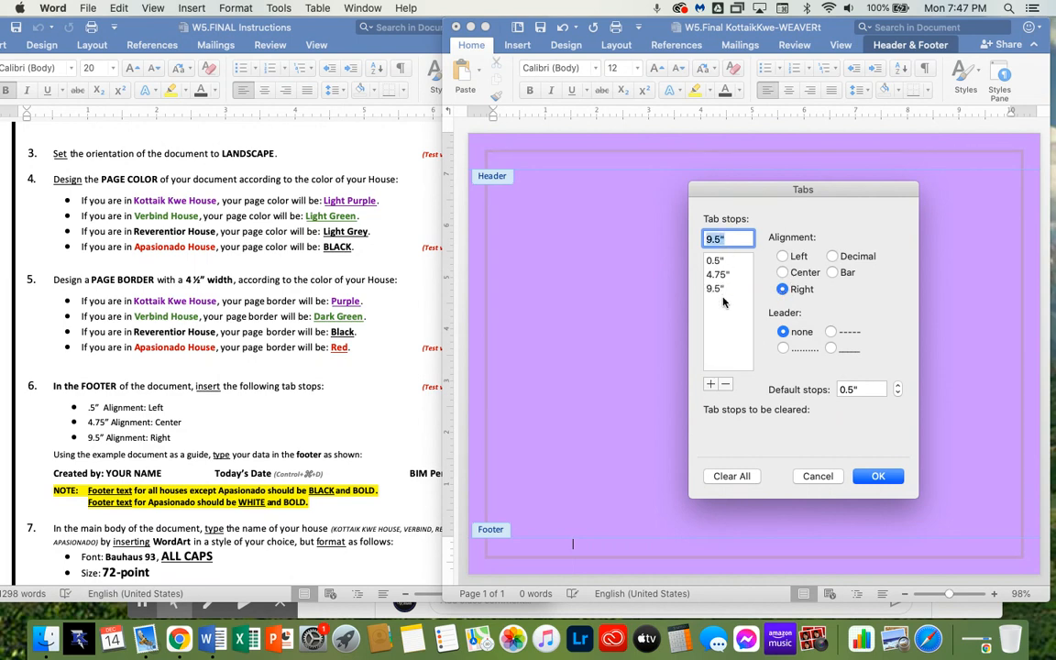
click(878, 476)
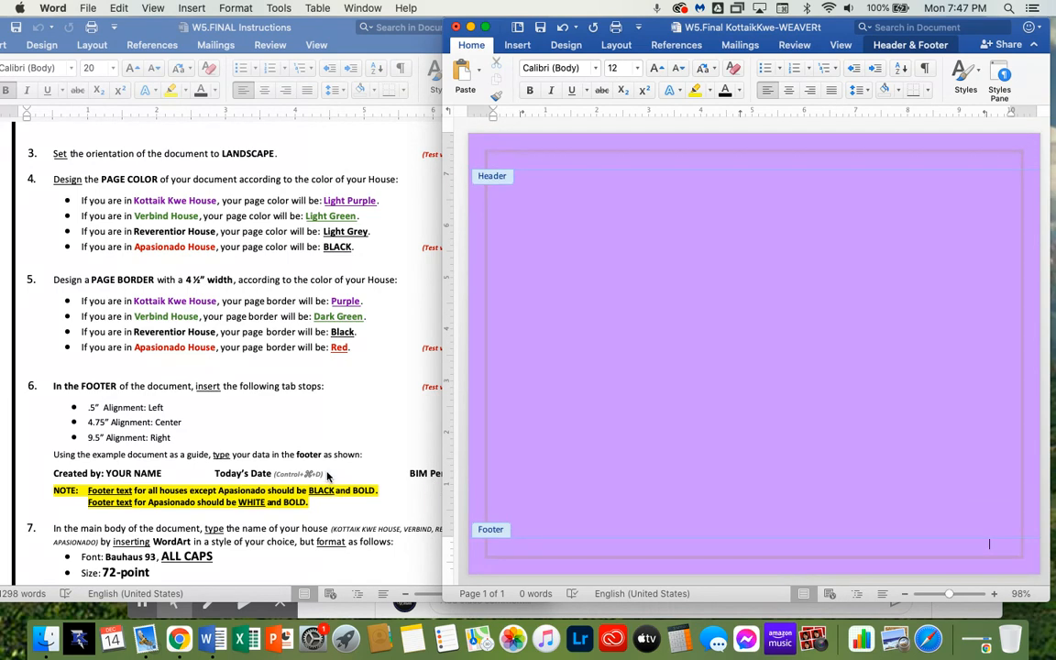
Enter "Created by:" with the student's name in the footer and insert today's date at the center tab
click(525, 551)
key(ctrl+shift+d)
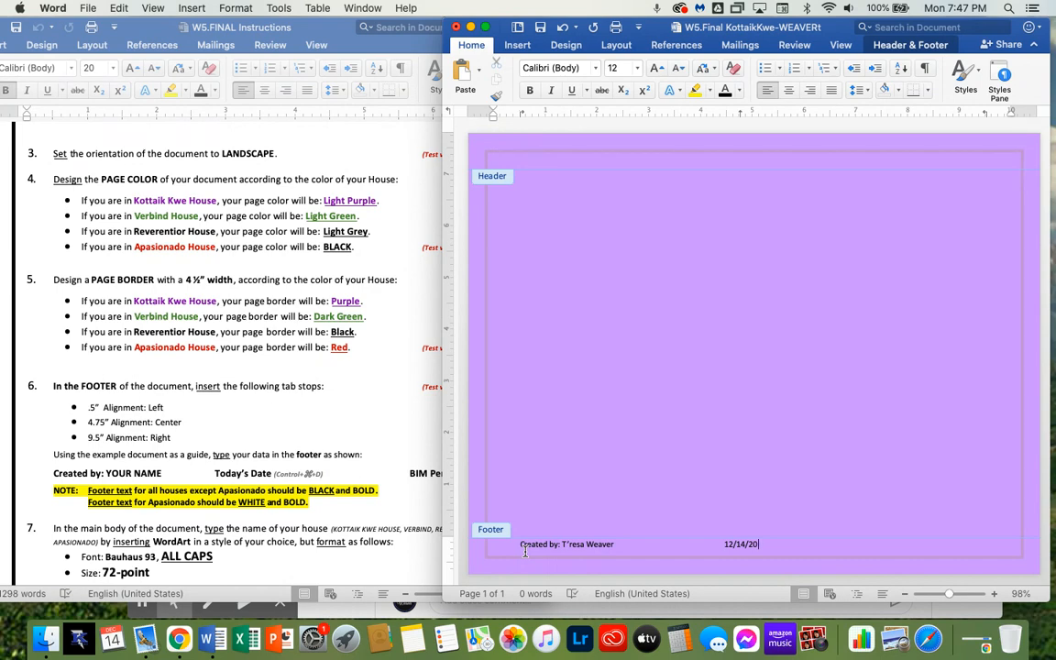
key(Tab)
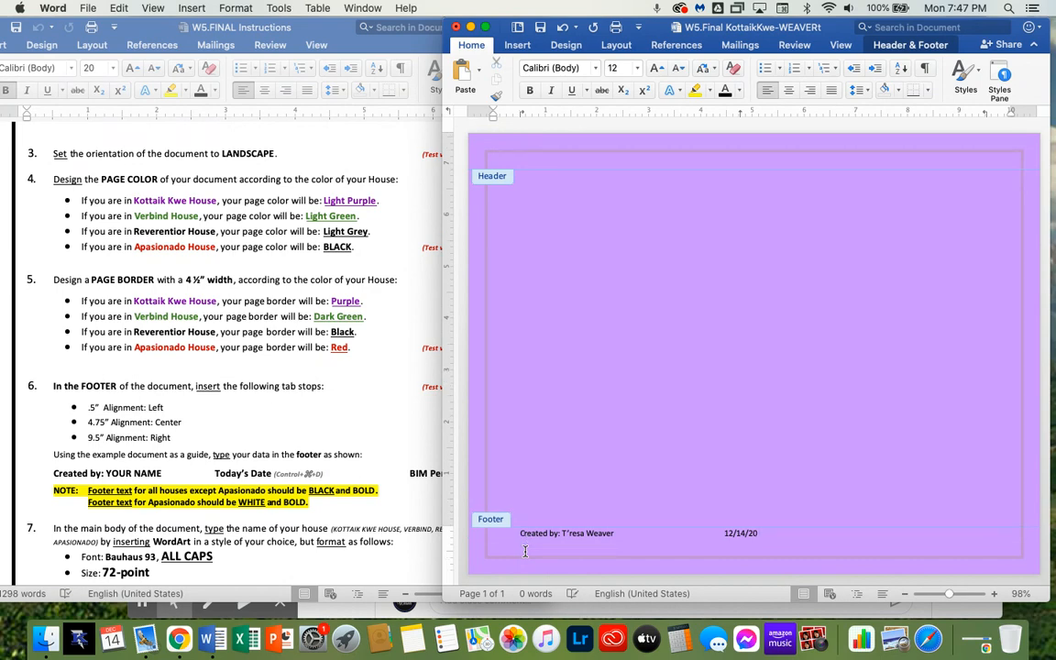
Add "BIM Period #1" at the footer's right tab stop
click(318, 395)
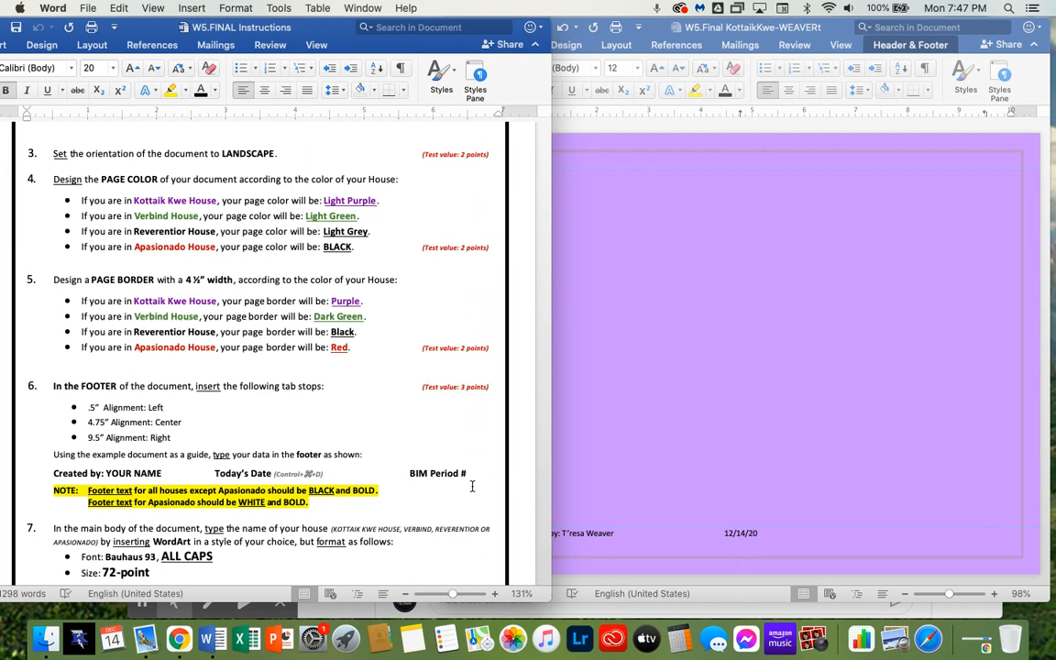
click(938, 540)
text(BIM )
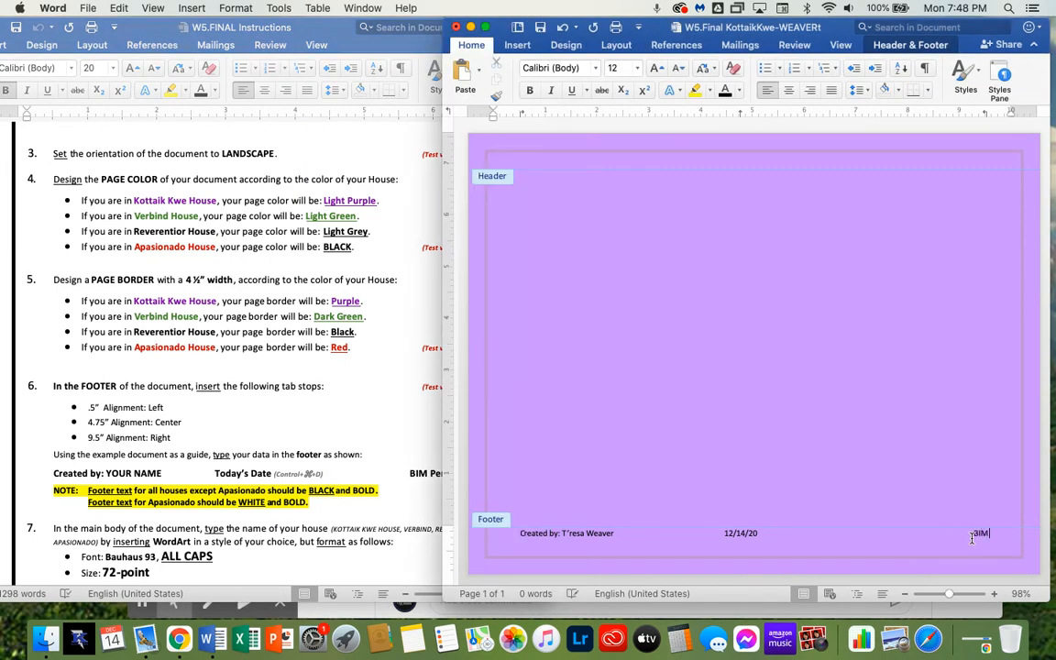
text(Period #1)
Select all the footer text and make it bold
click(388, 468)
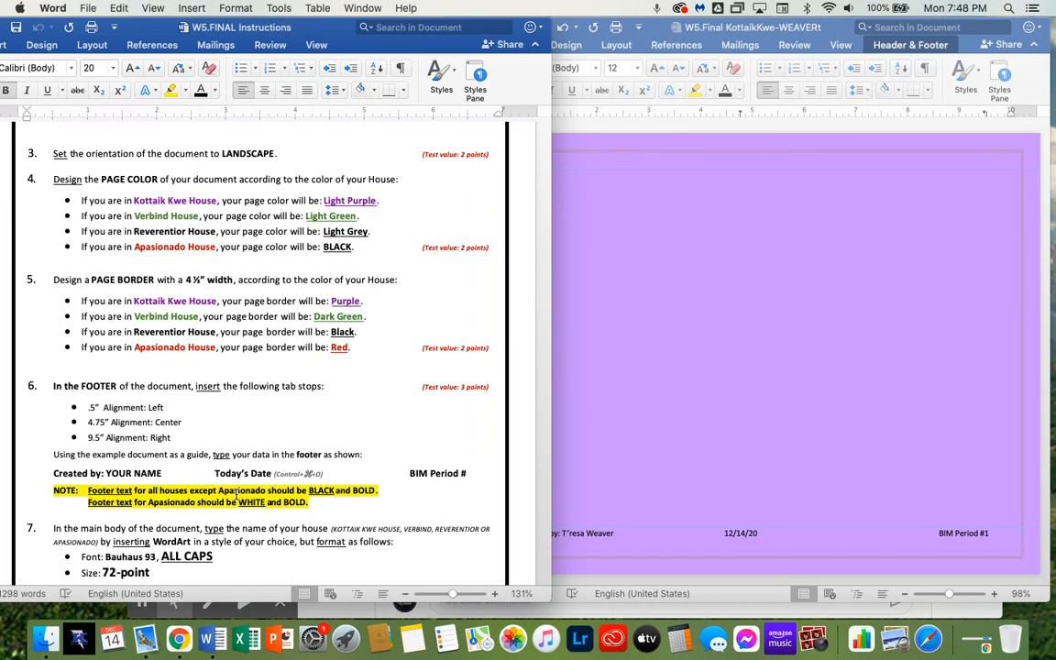
click(562, 535)
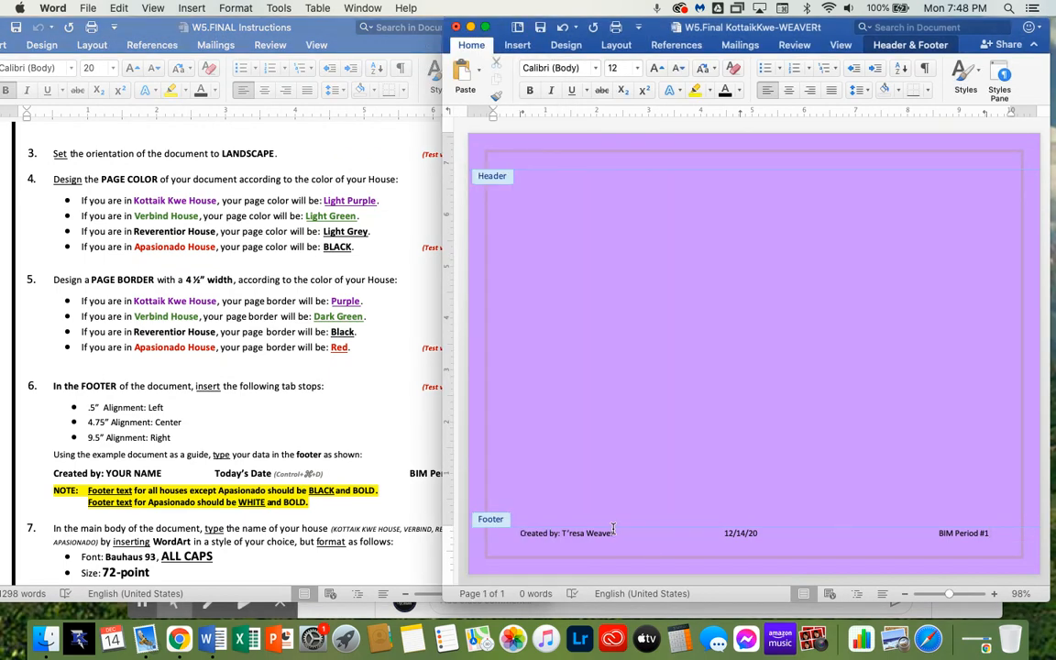
key(super+a)
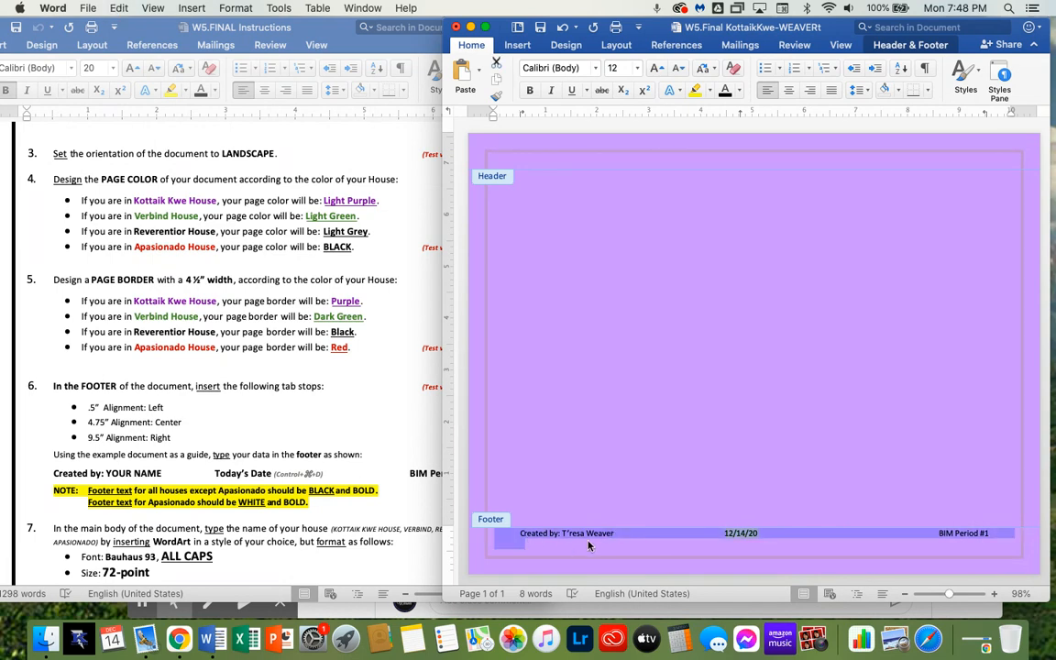
click(530, 91)
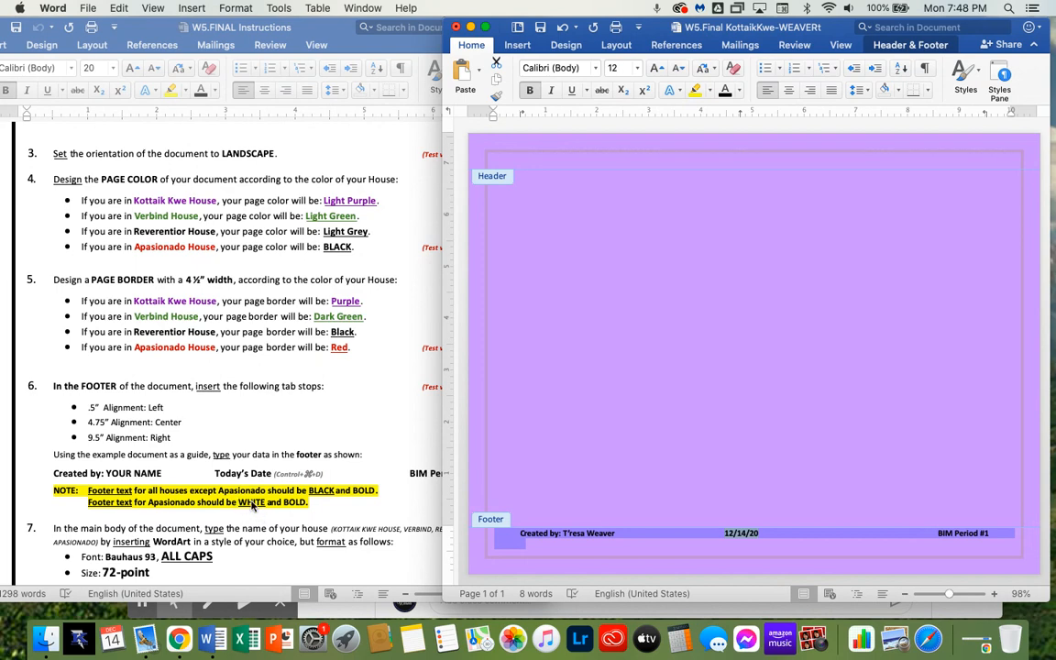
Apply a different font color to the footer text, then undo it
click(741, 89)
click(730, 157)
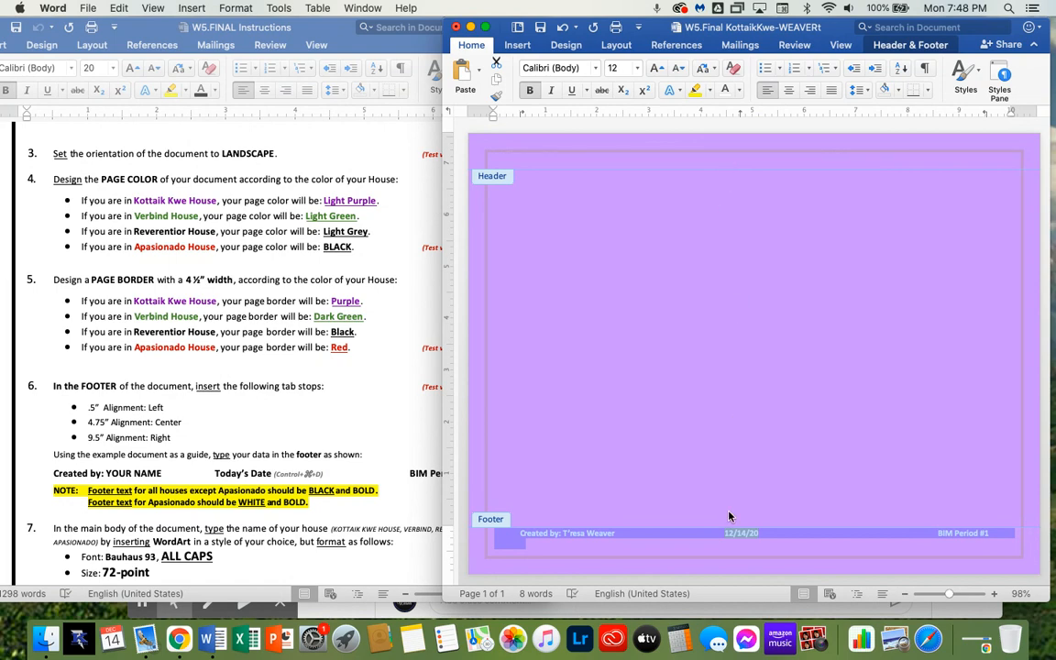
click(714, 545)
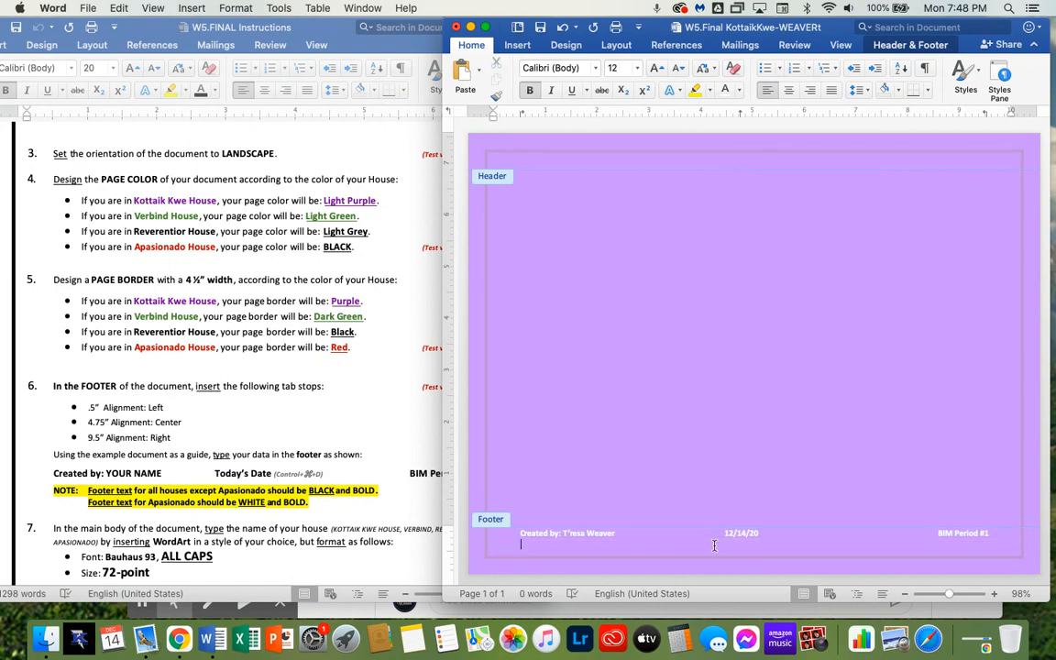
key(super+z)
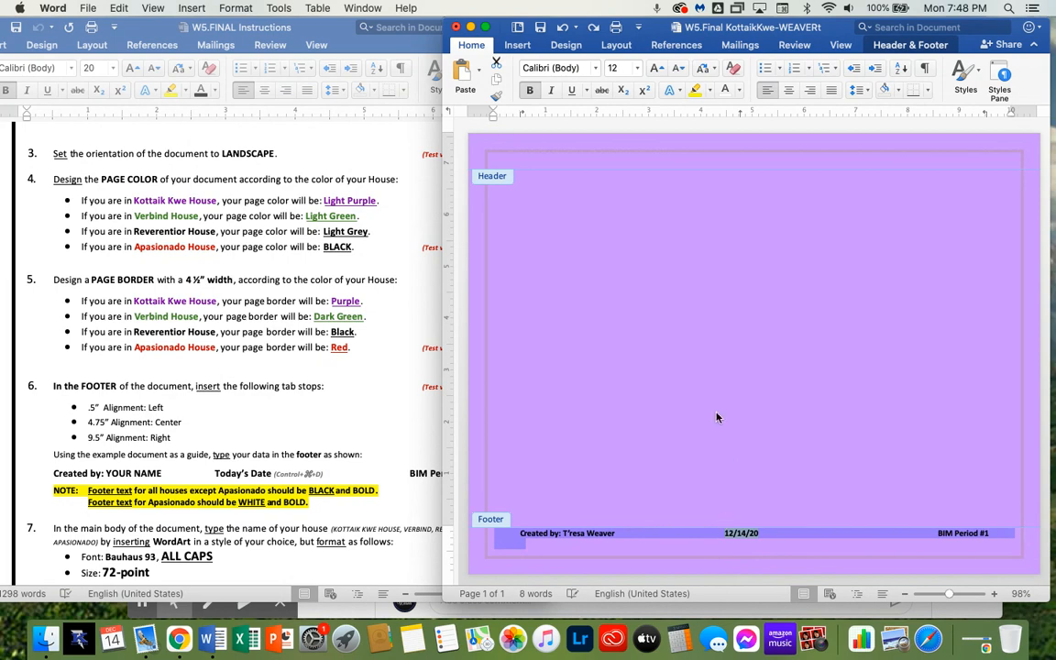
Leave footer editing and return to the main document body
scroll(226, 507, down, 5)
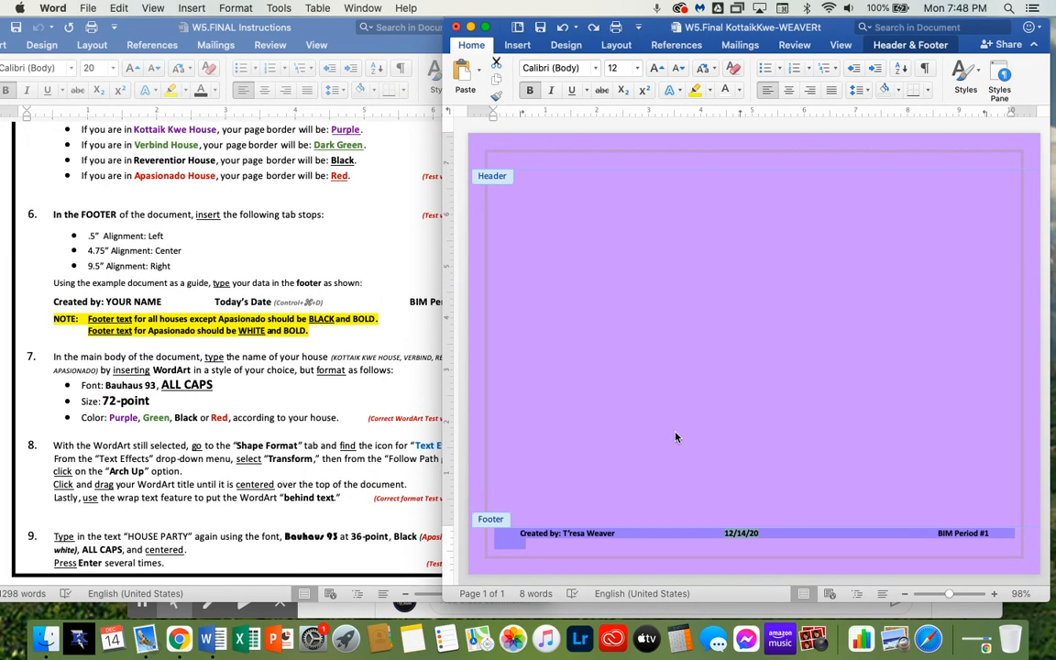
double_click(667, 294)
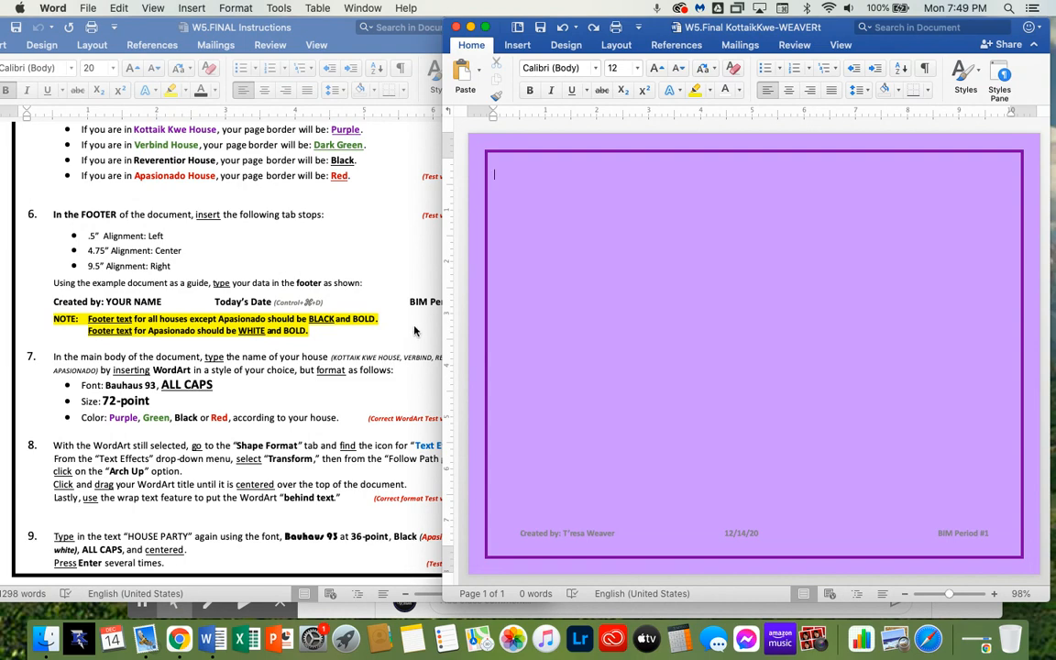
Insert a WordArt using the black outlined style from the third row
click(519, 48)
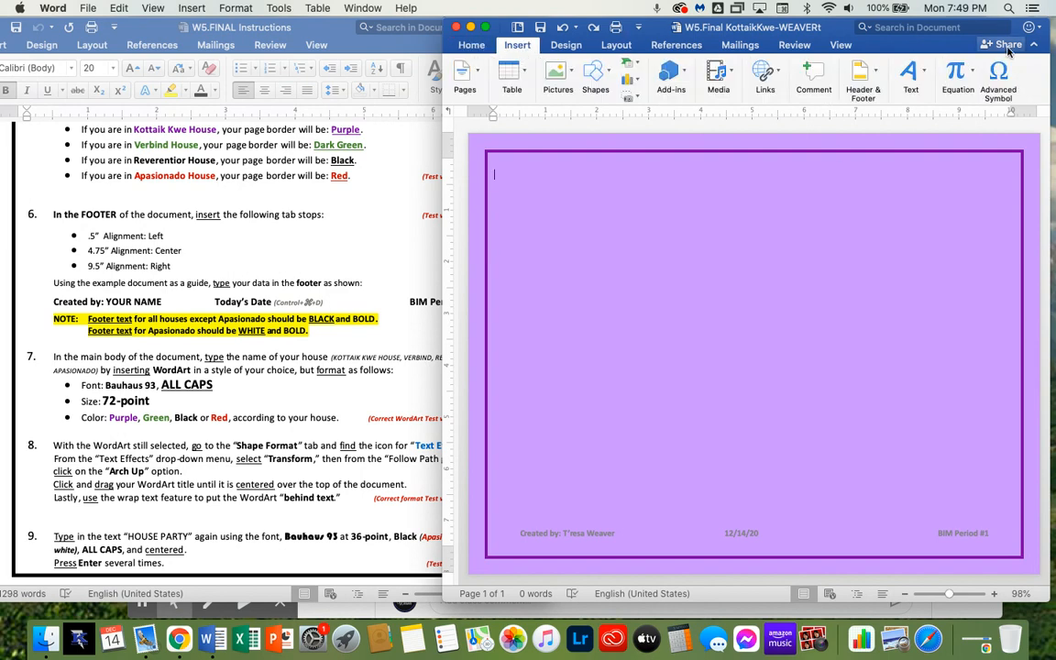
click(923, 78)
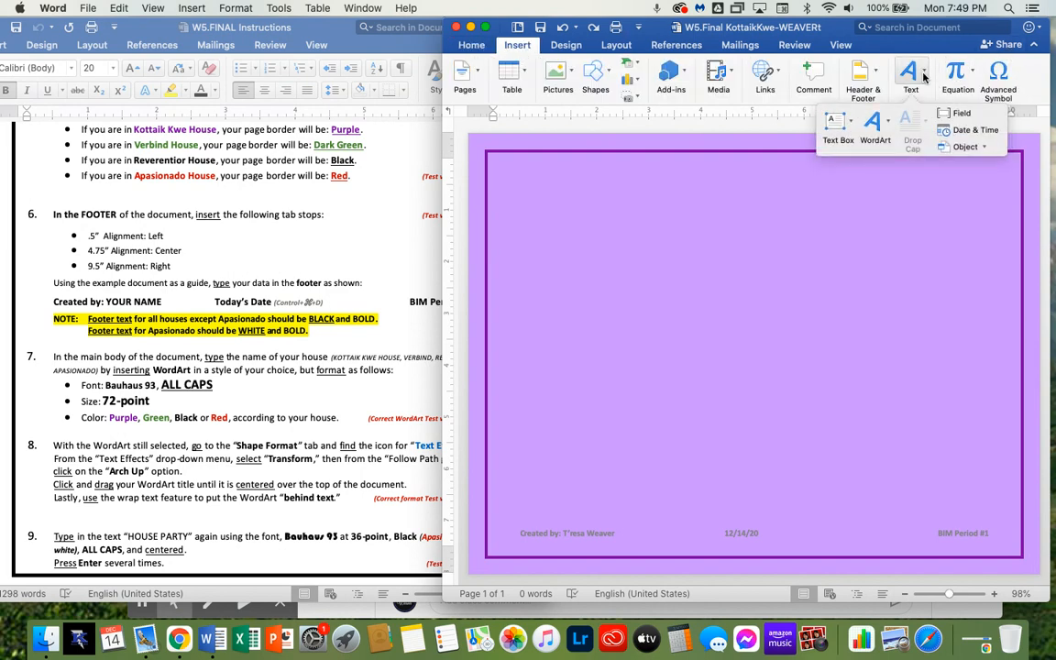
click(878, 132)
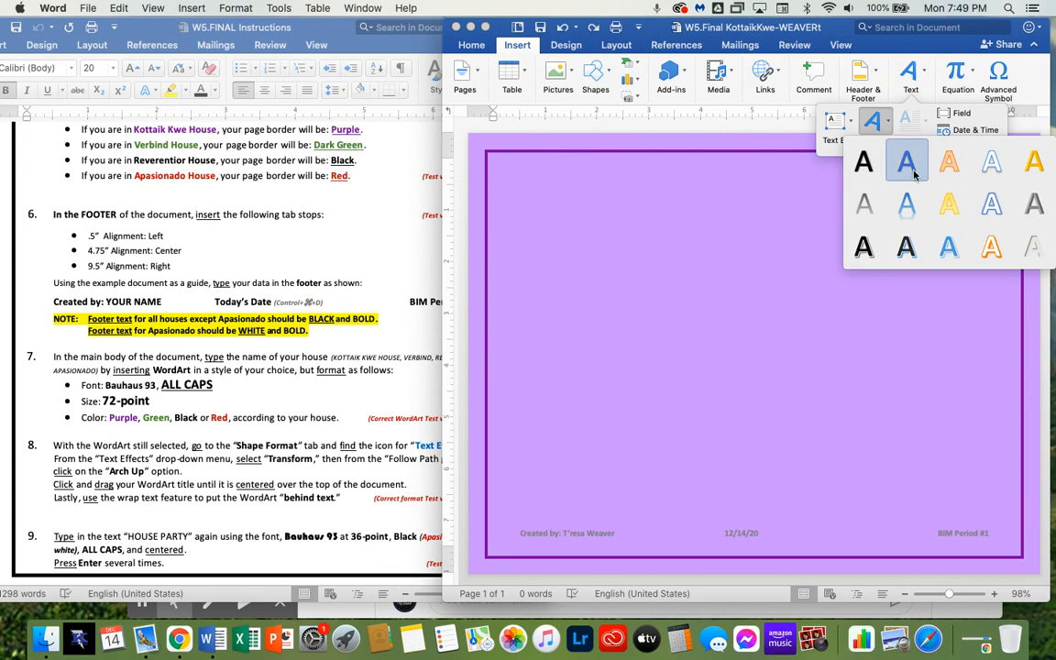
click(863, 256)
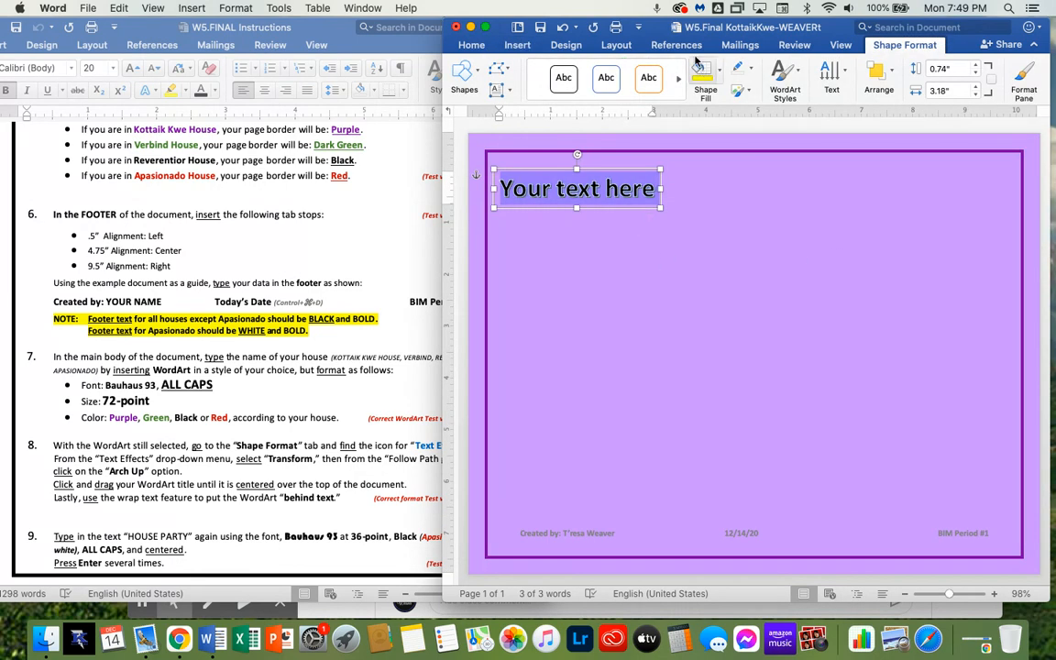
Select all the WordArt placeholder text and set its font to Bauhaus 93
drag(662, 32, 682, 32)
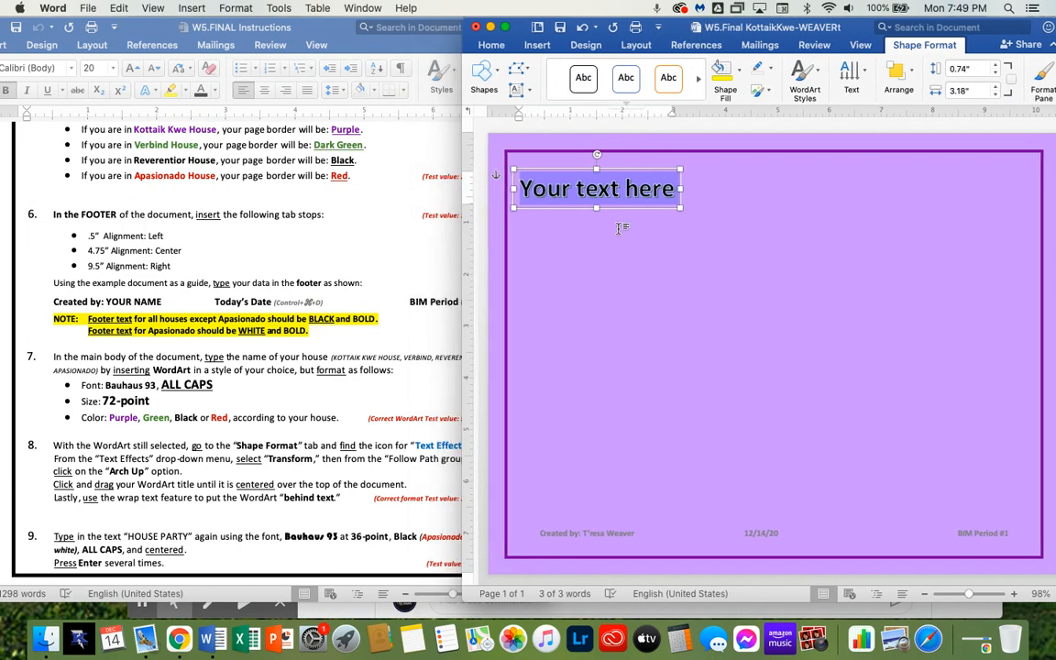
click(554, 188)
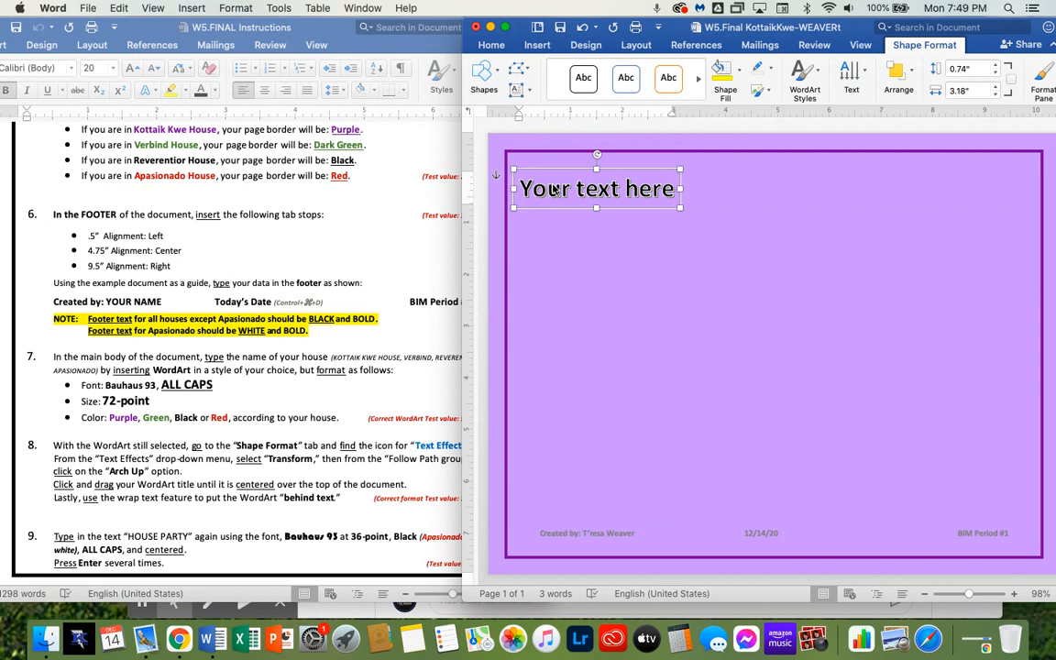
key(super+a)
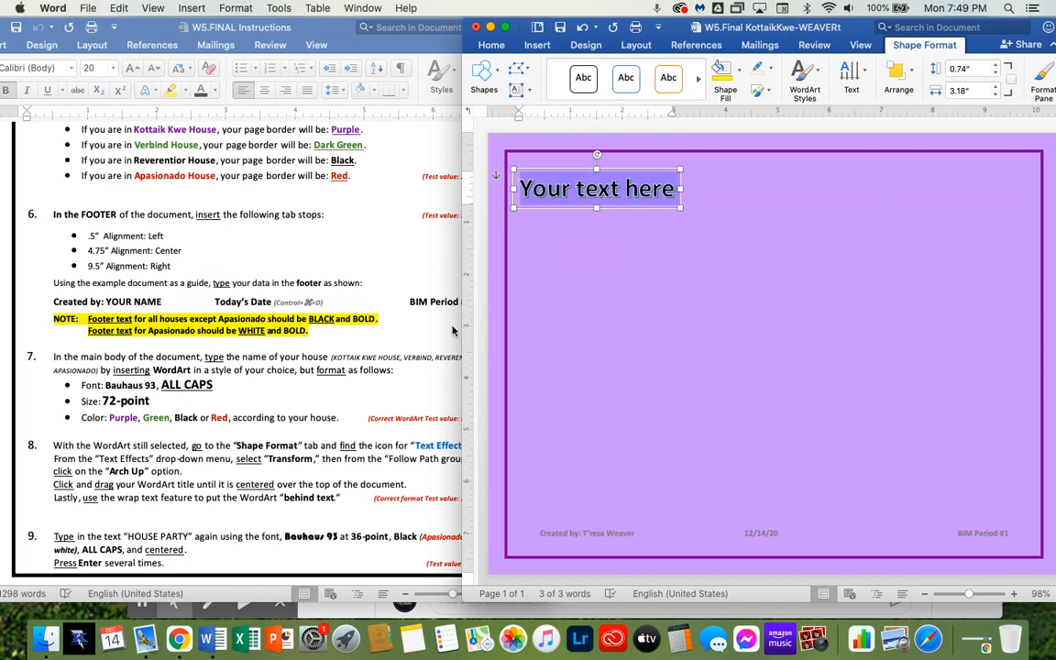
click(341, 356)
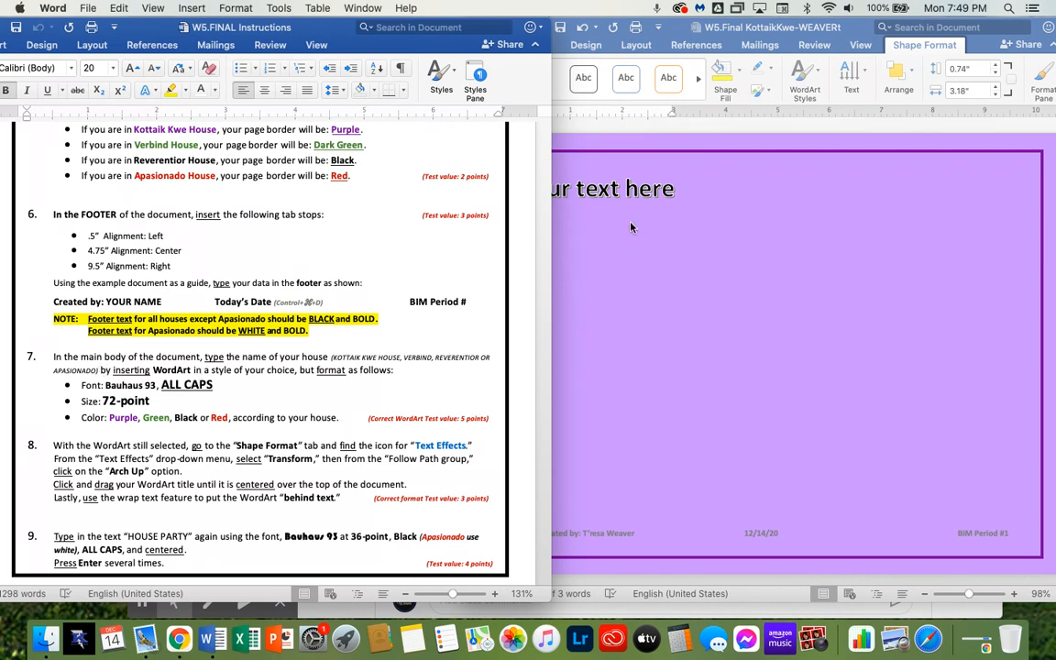
double_click(647, 193)
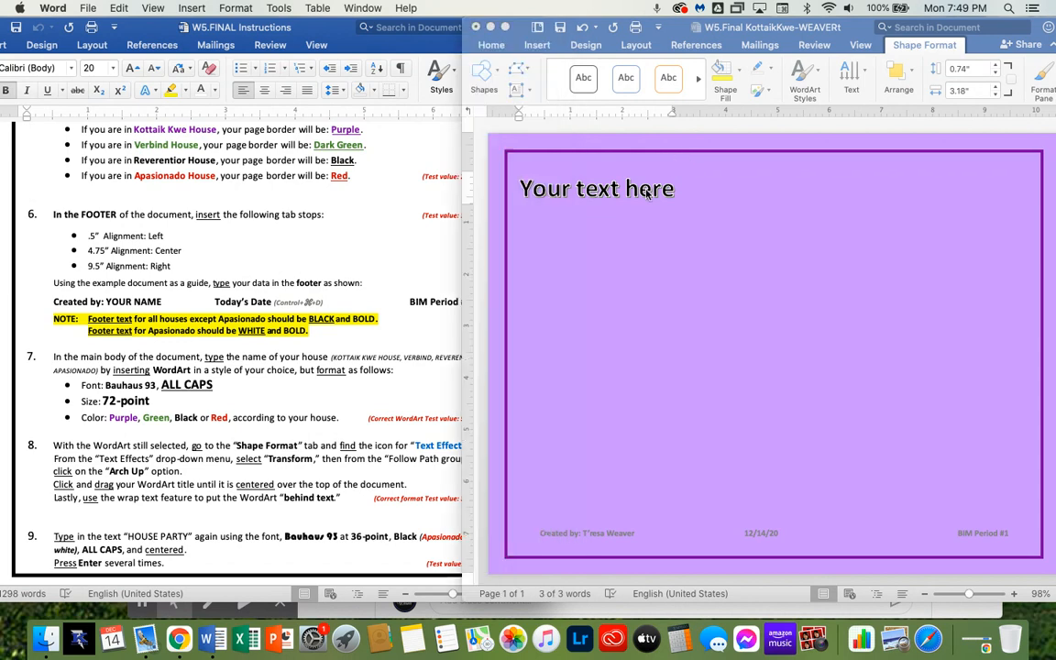
key(super+a)
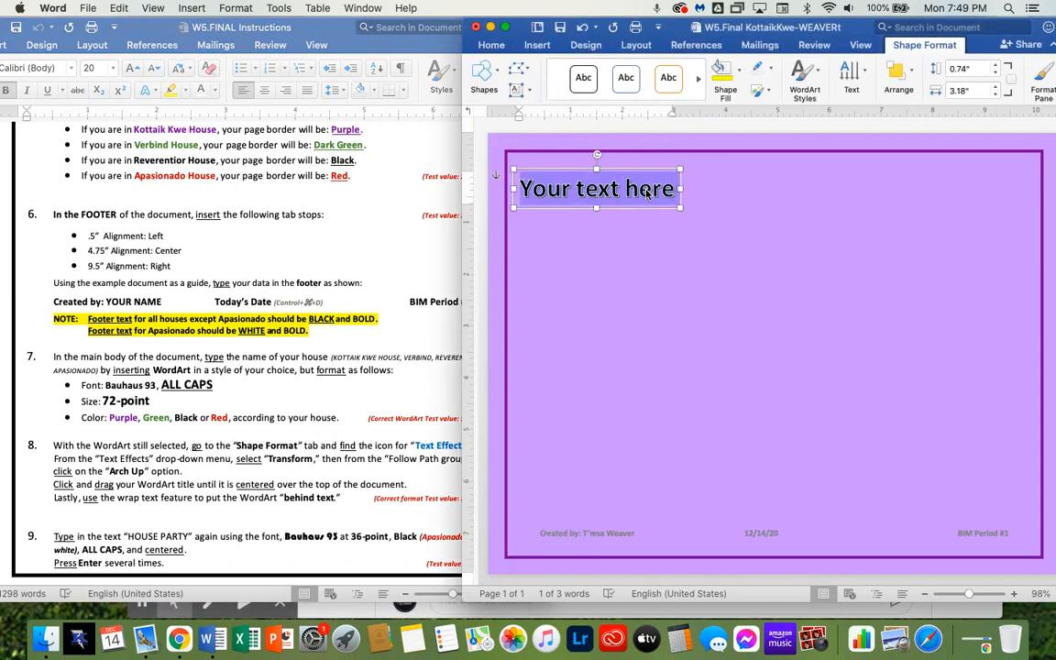
click(492, 46)
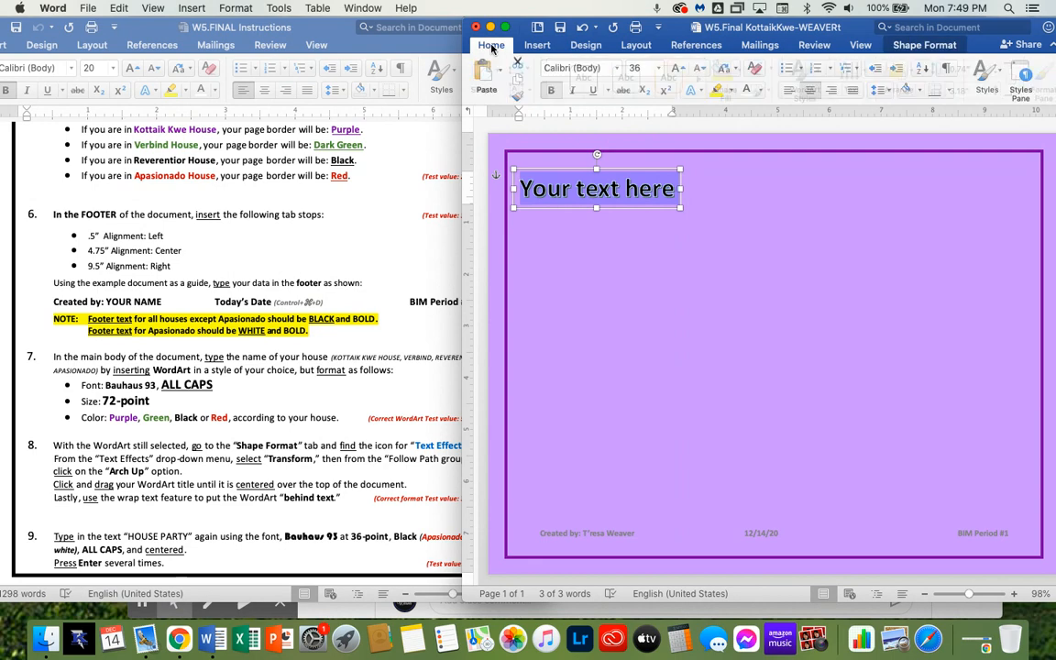
click(598, 68)
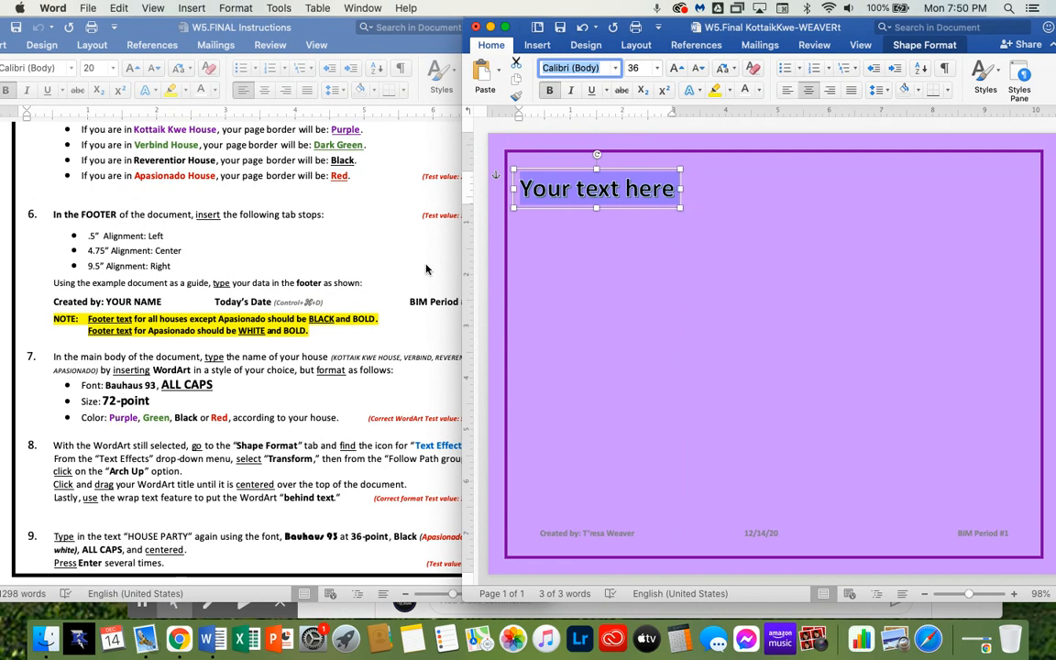
text(Bauhaus 93)
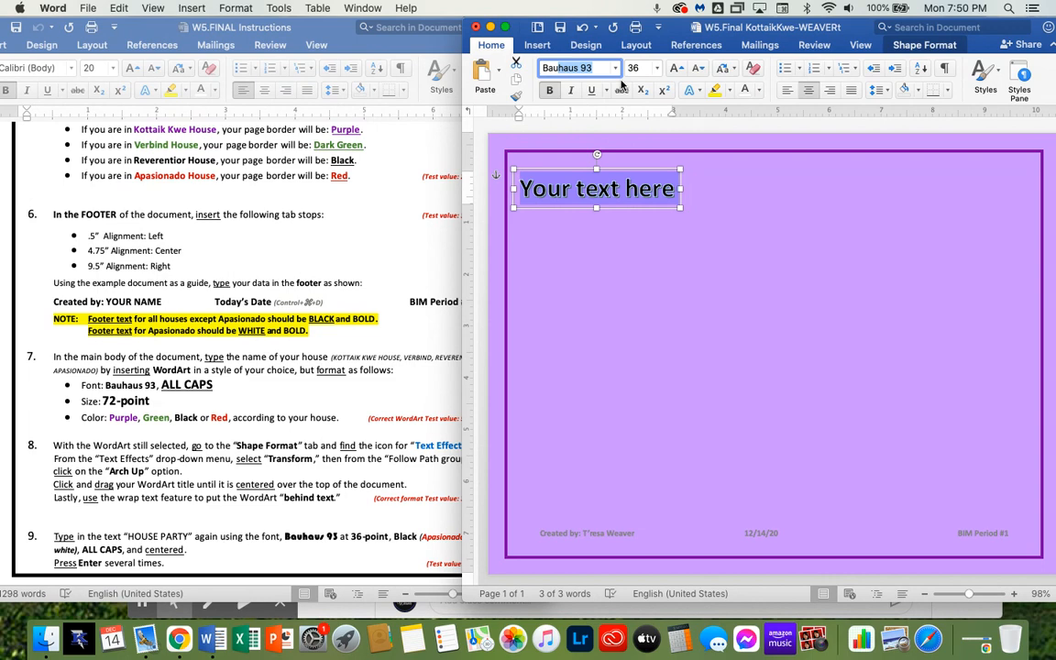
key(Return)
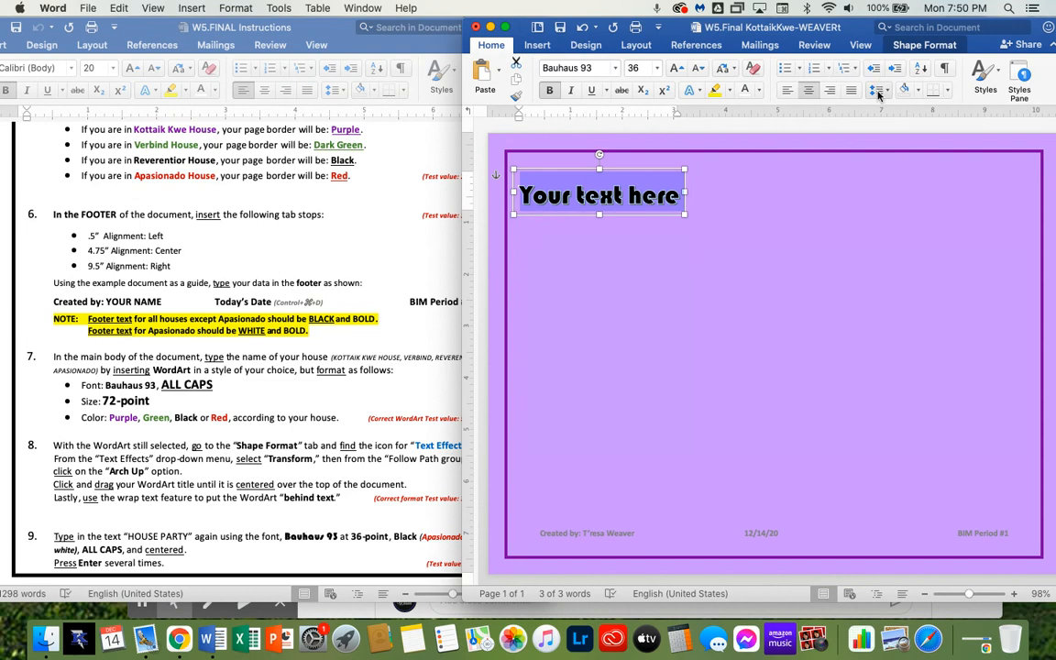
Change the case of the WordArt text to UPPERCASE
click(735, 69)
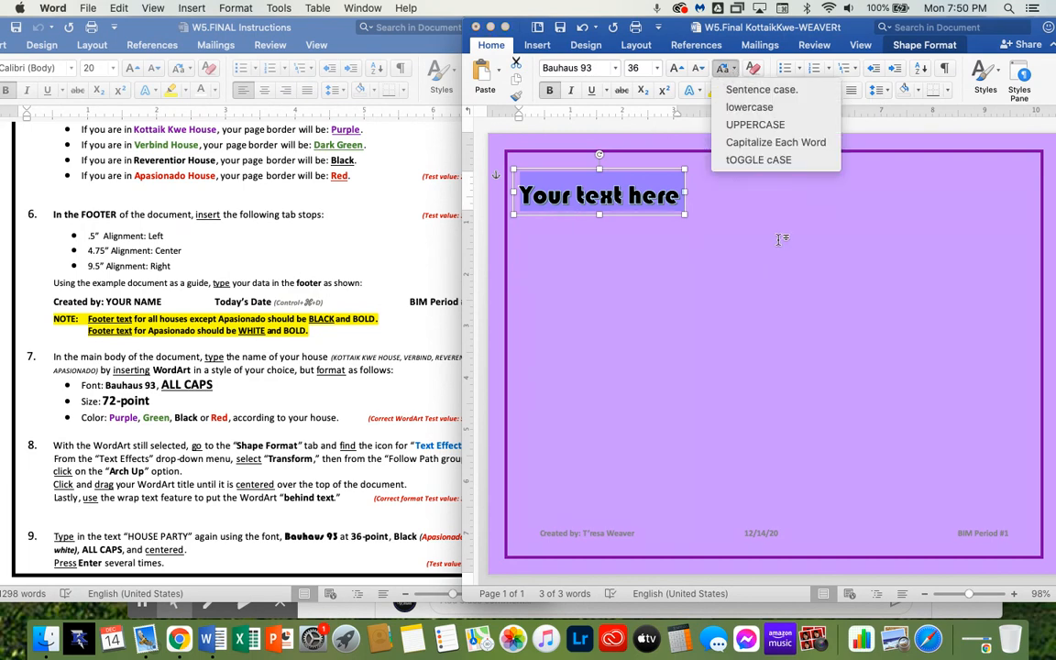
key(Escape)
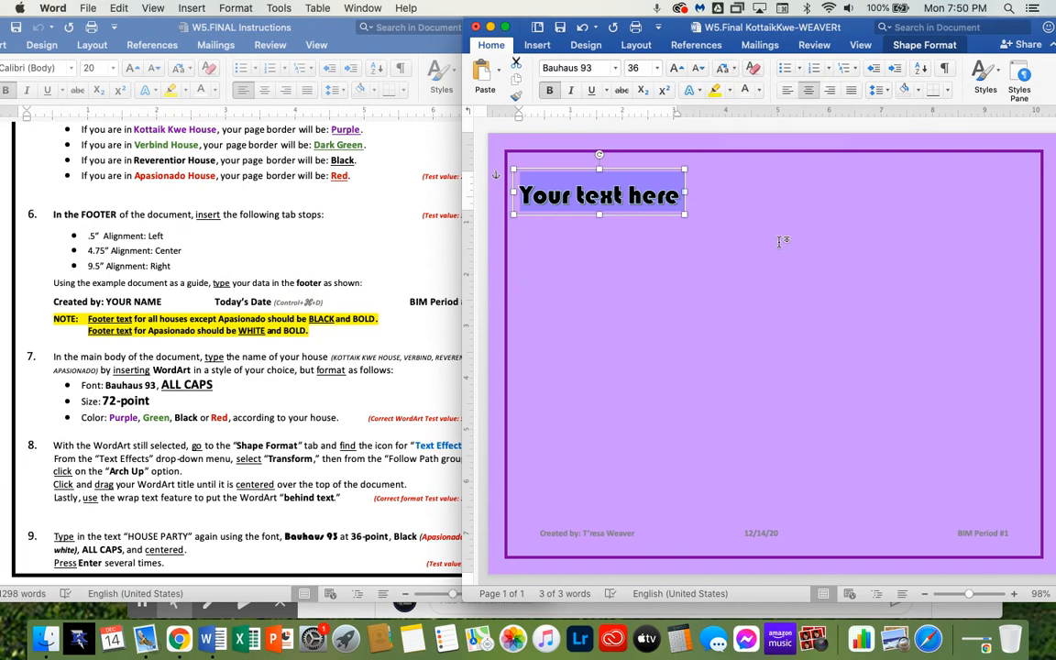
click(735, 73)
click(750, 124)
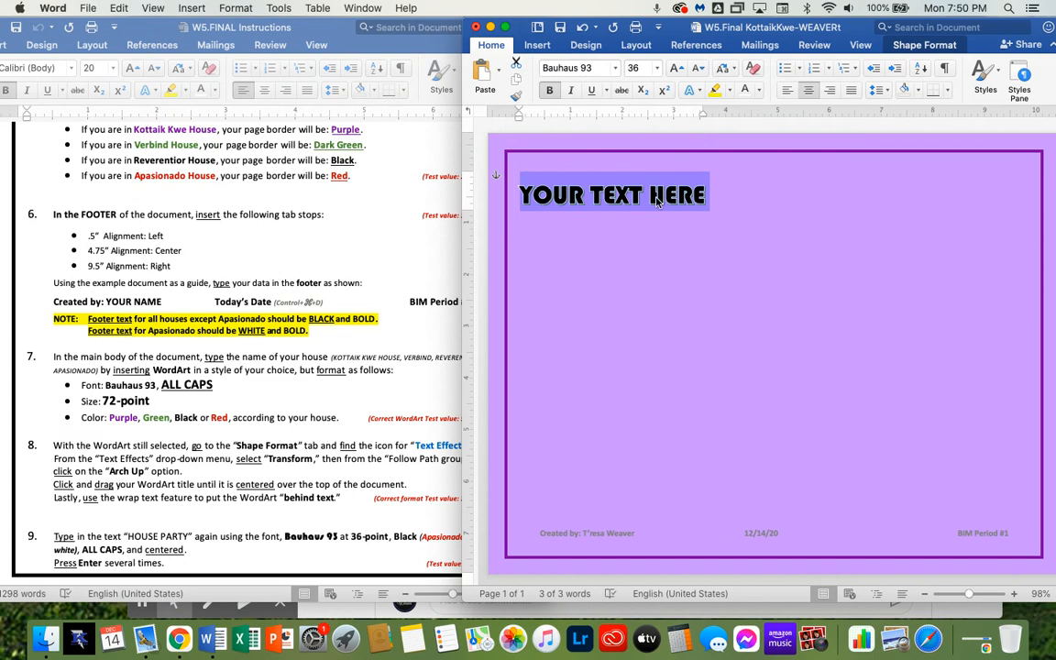
Replace the WordArt text with KOTTAIK KWE HOUSE
text(KOTTAIK)
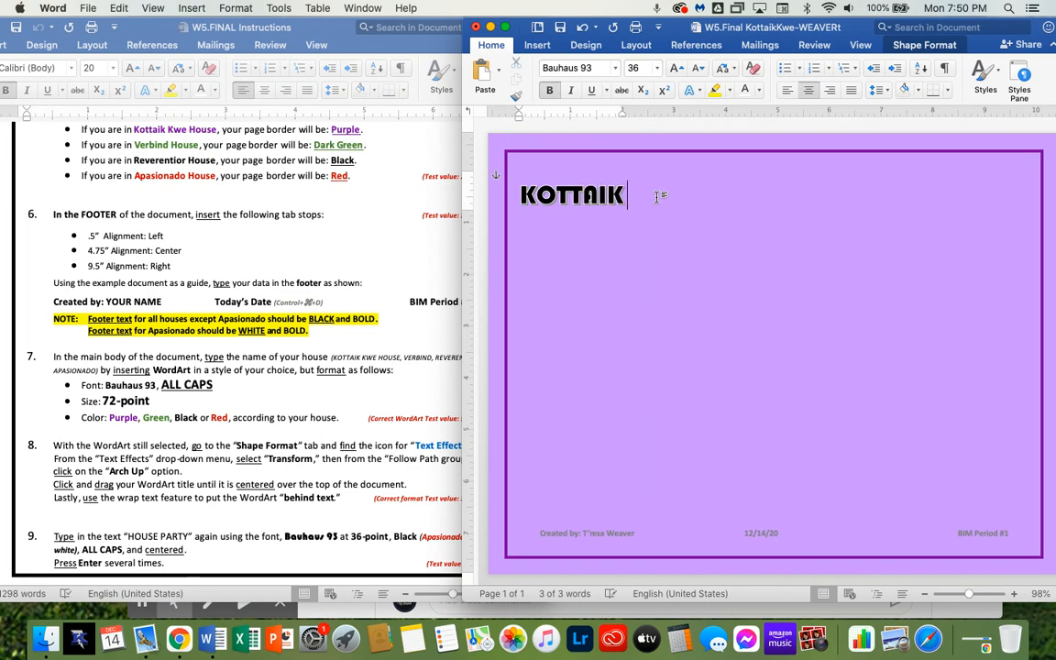
text( W)
key(BackSpace)
key(BackSpace)
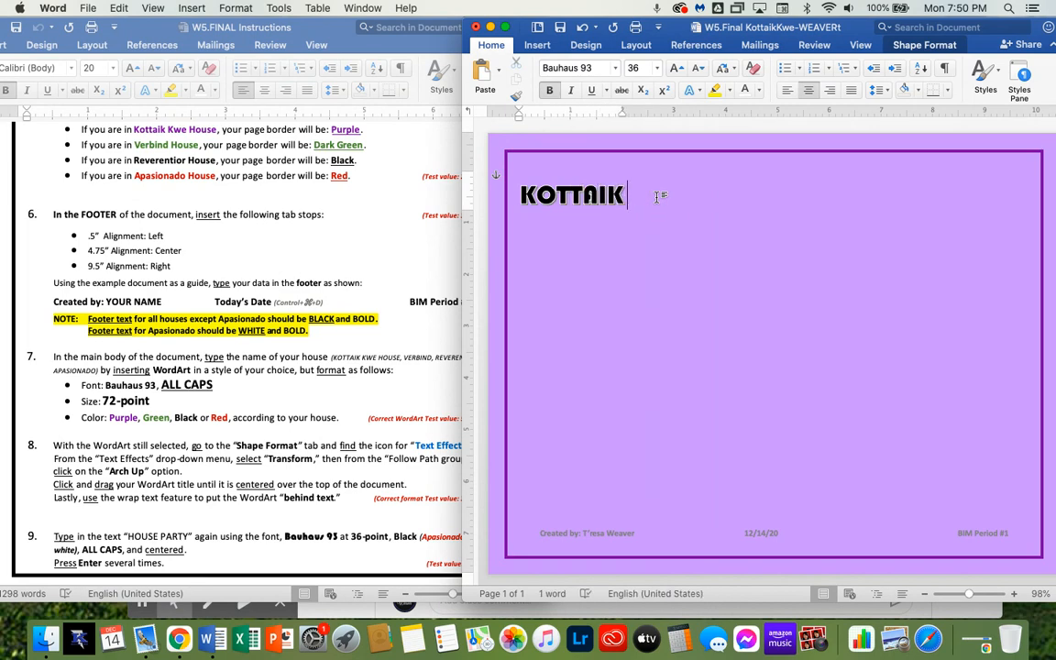
text(KWE HOUSE)
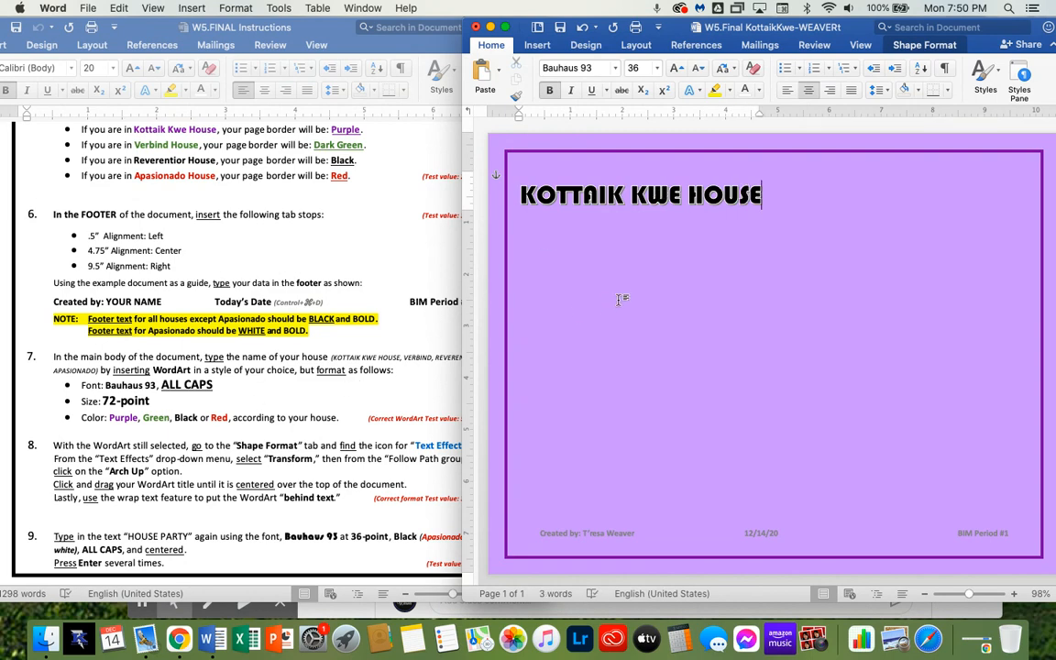
Select all the WordArt text and set its size to 72 points
key(super+a)
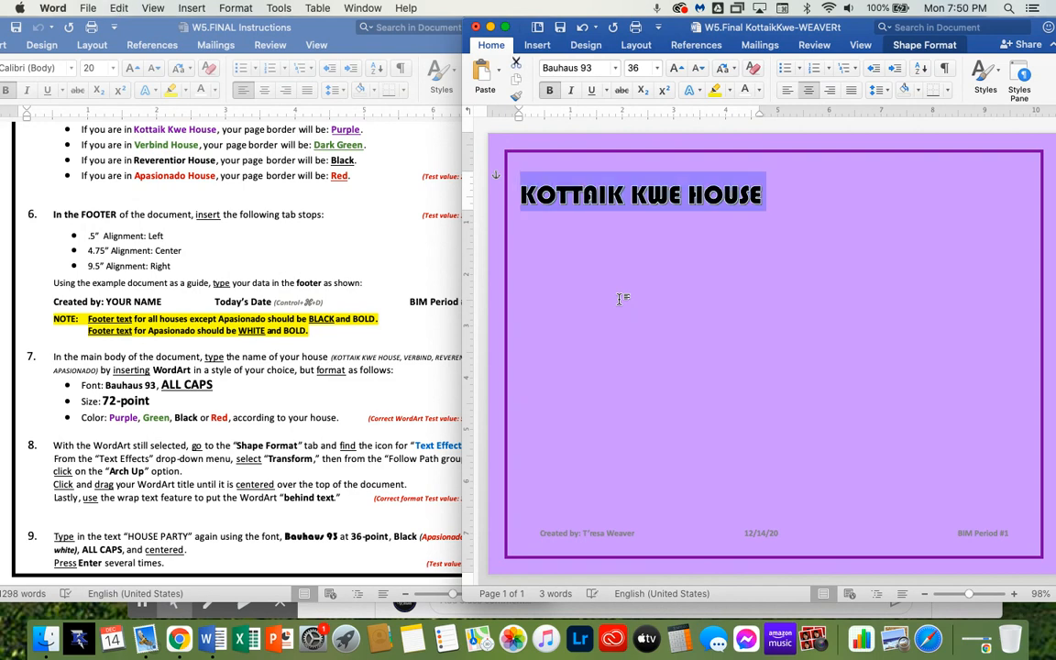
click(658, 68)
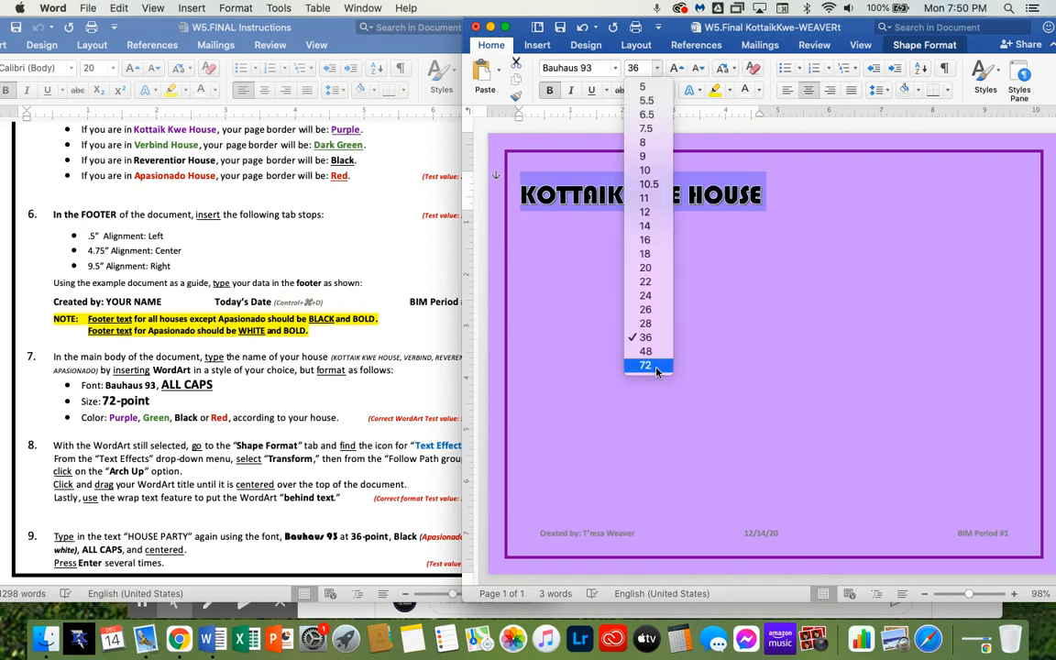
click(657, 364)
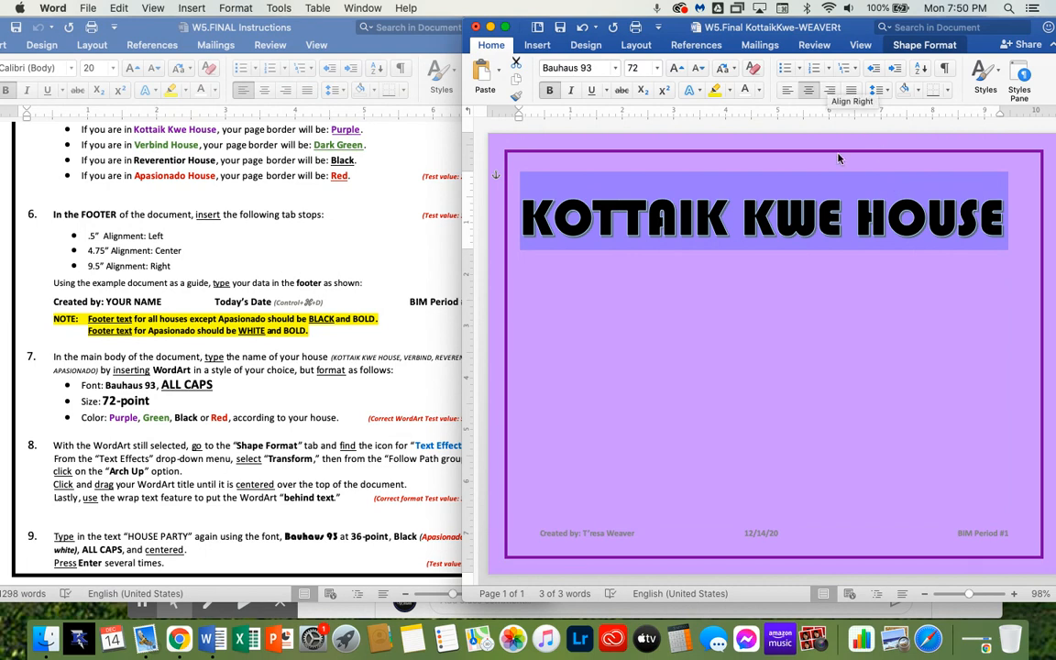
Select the whole WordArt title and change its font color to purple
click(847, 226)
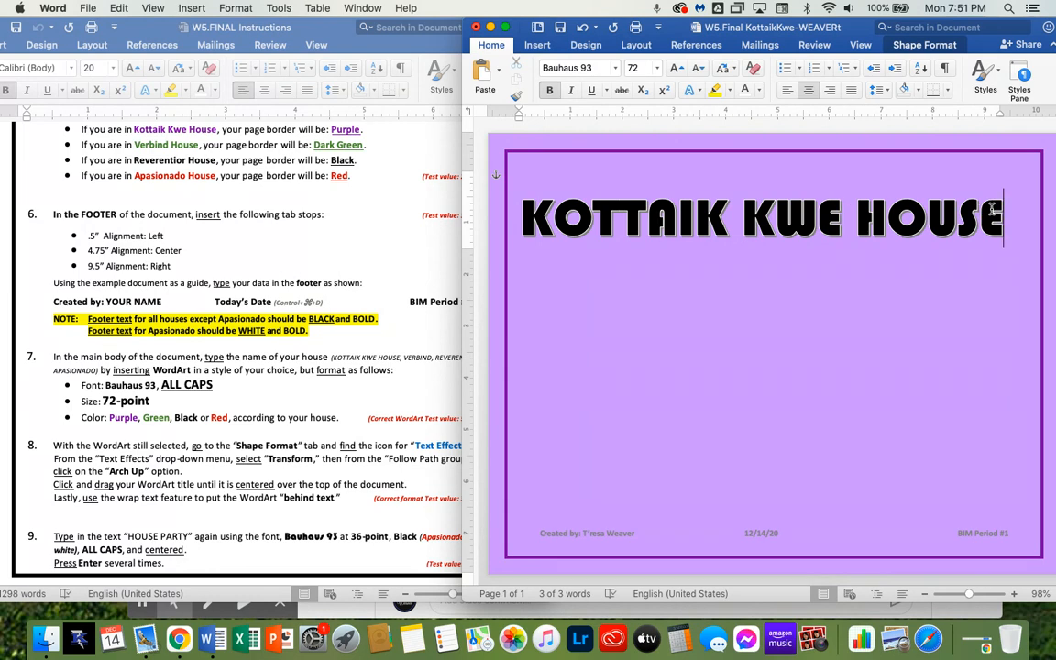
drag(1003, 215, 527, 196)
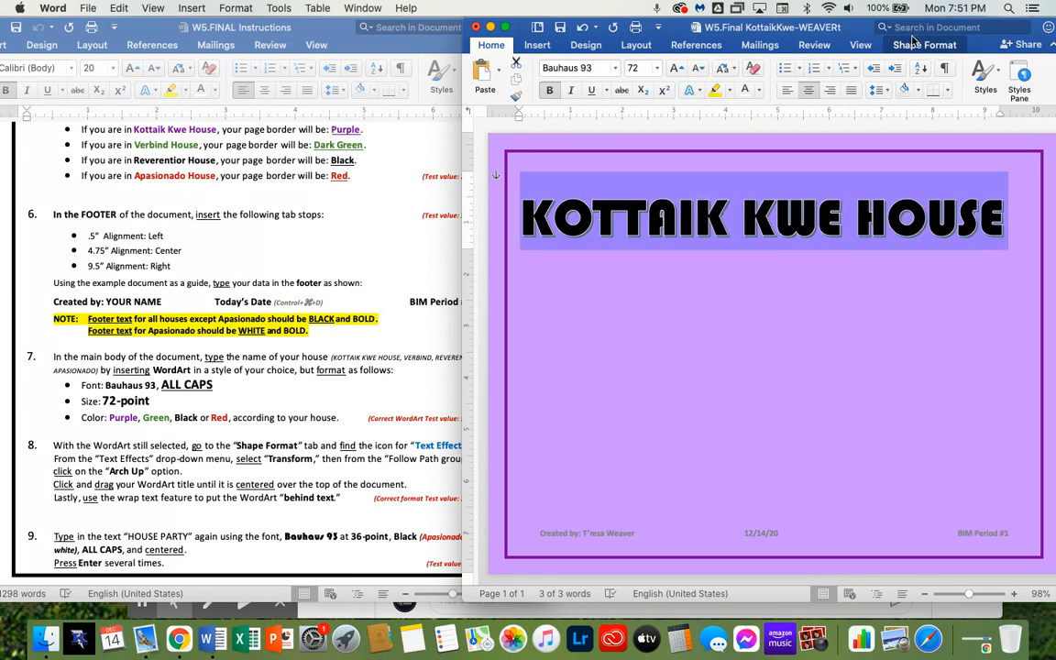
click(759, 97)
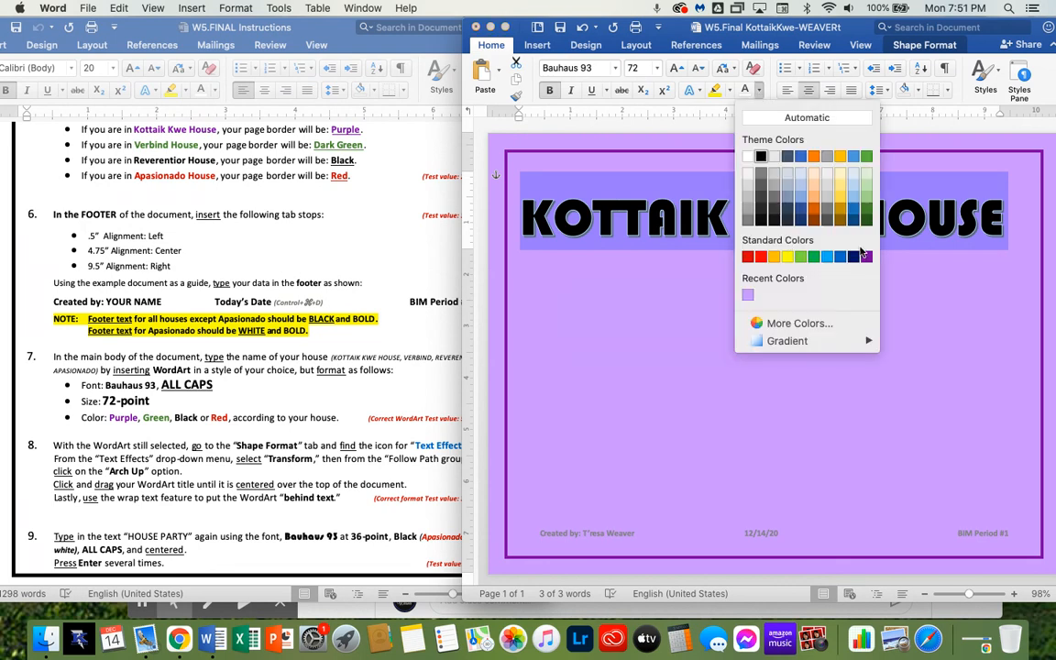
click(779, 234)
click(856, 282)
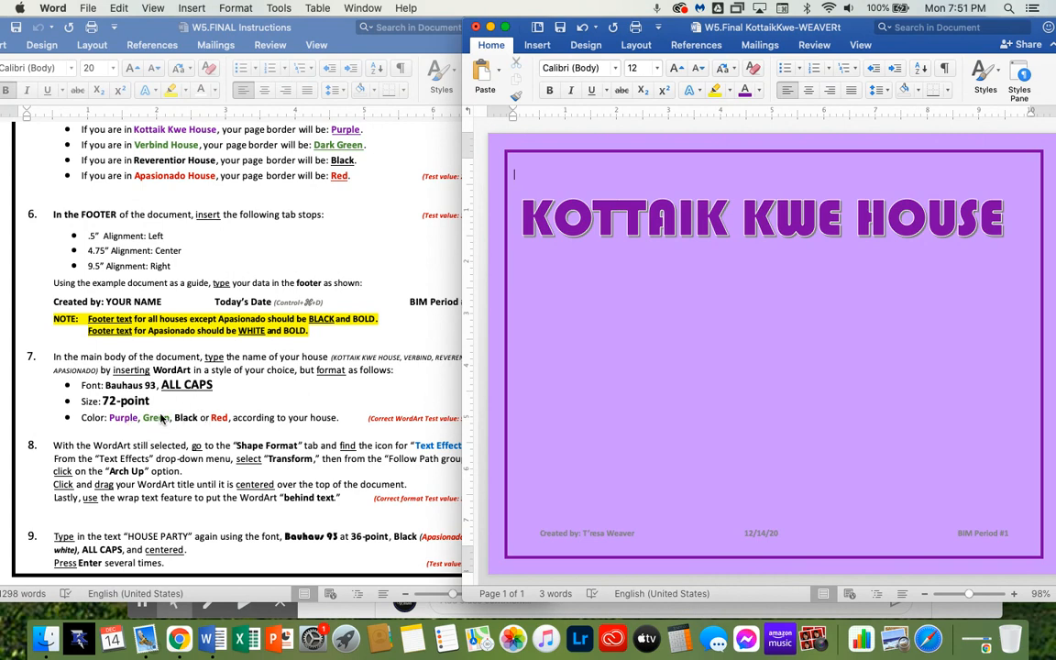
Apply the Arch Up transform from the Follow Path text effects to the WordArt title
scroll(268, 422, down, 3)
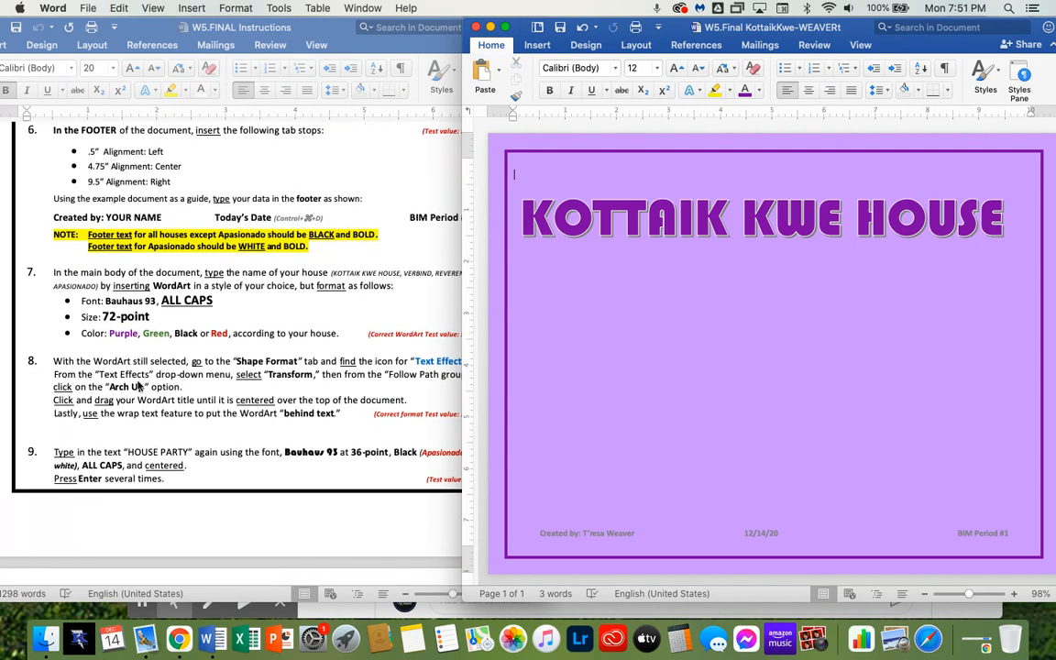
click(620, 217)
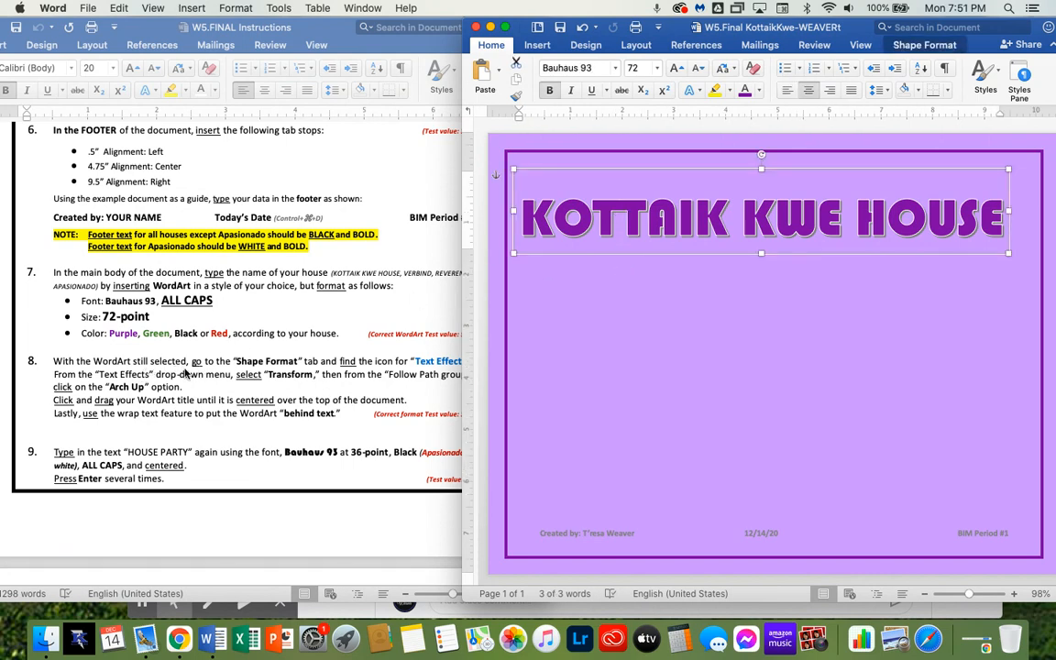
click(907, 45)
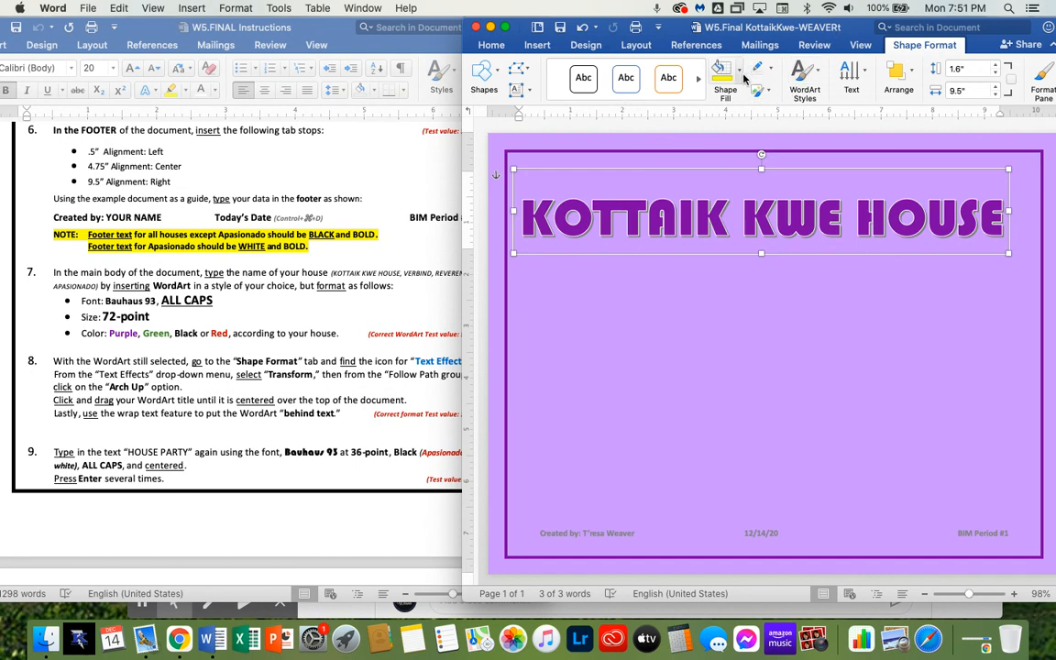
drag(766, 26, 714, 26)
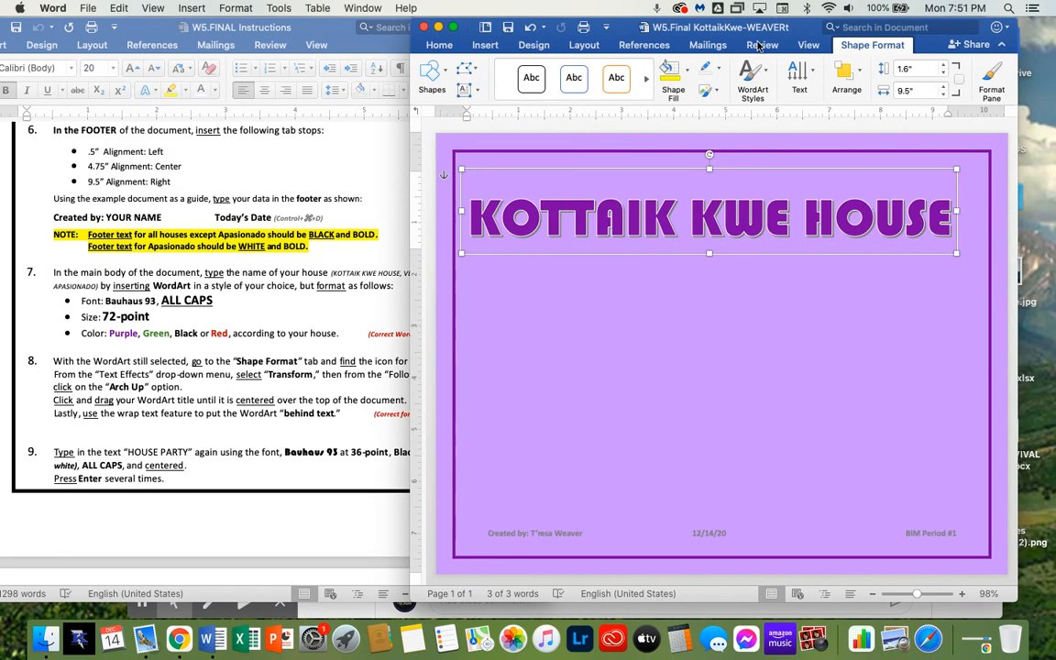
drag(410, 171, 270, 178)
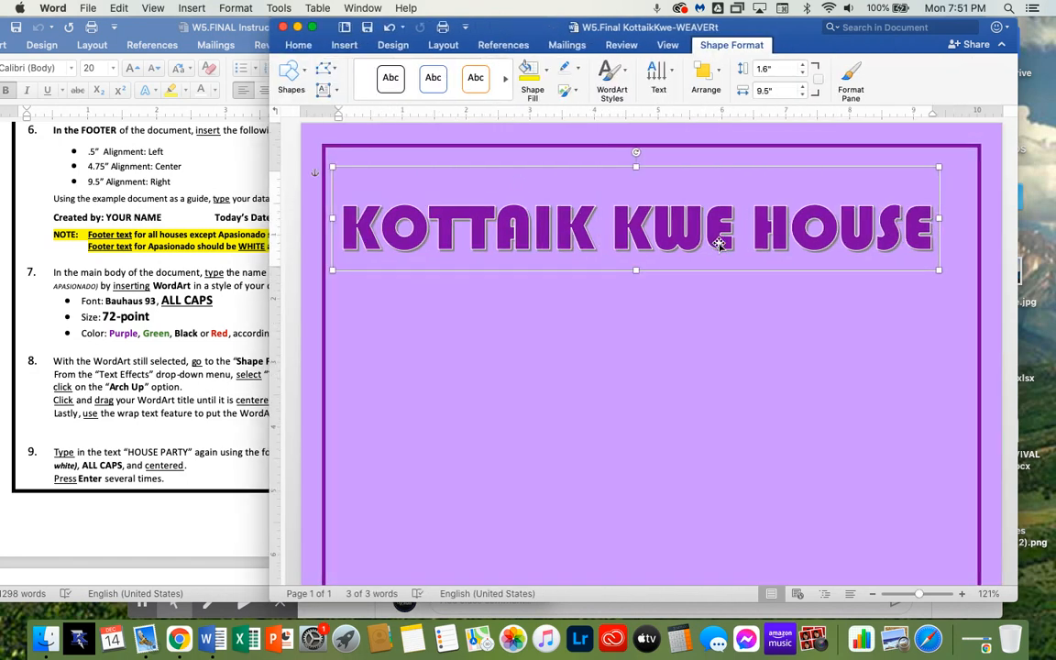
click(623, 79)
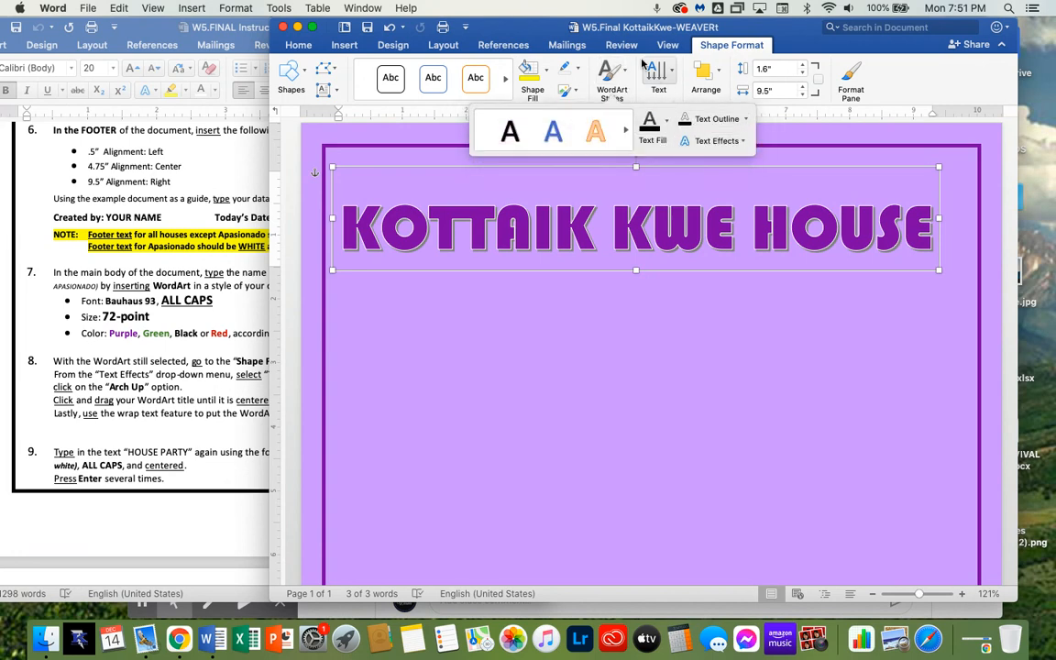
drag(618, 25, 768, 23)
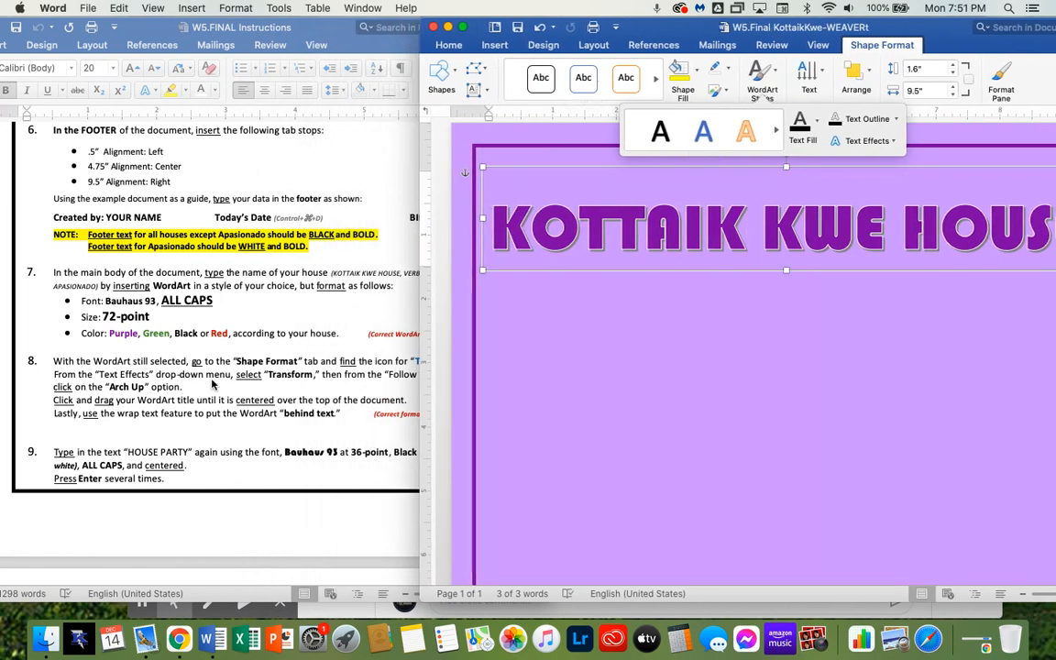
click(896, 146)
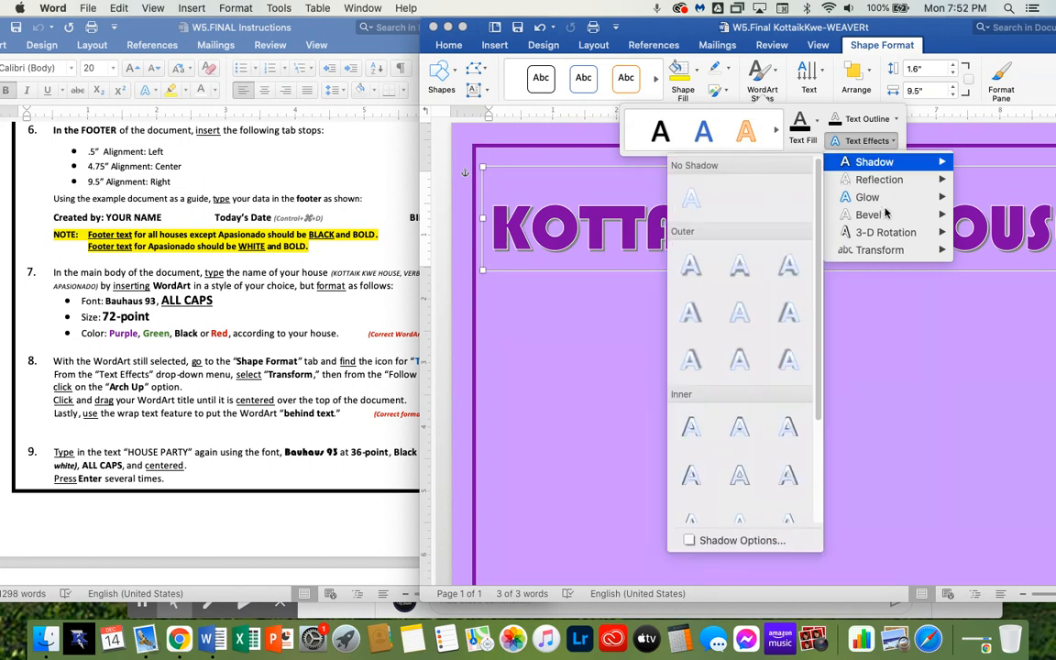
mouse_move(887, 255)
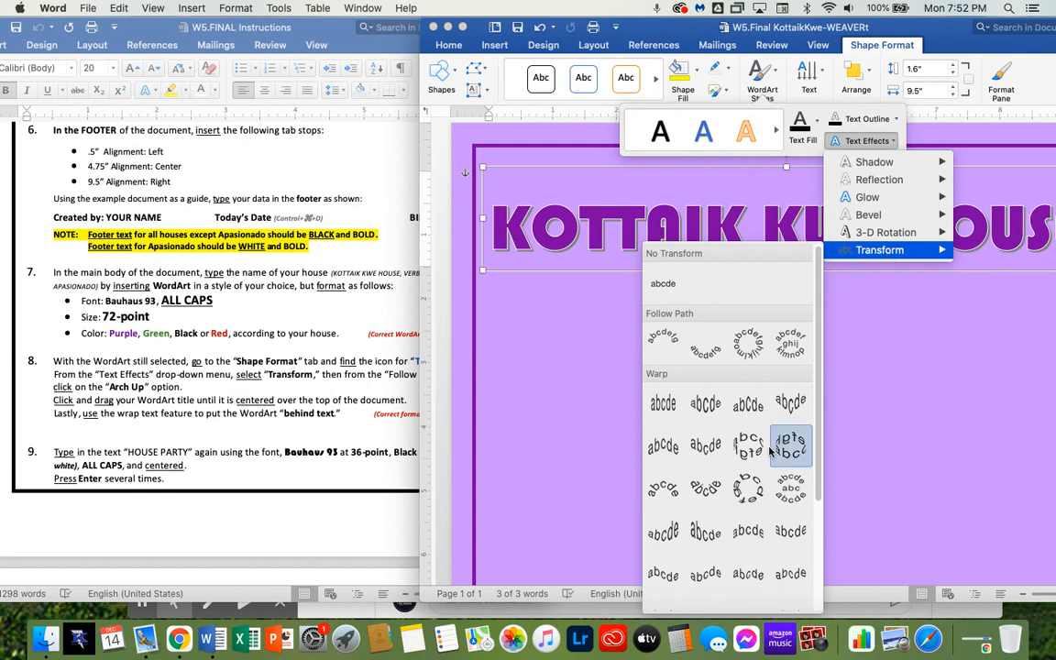
scroll(770, 452, down, 1)
scroll(770, 452, up, 1)
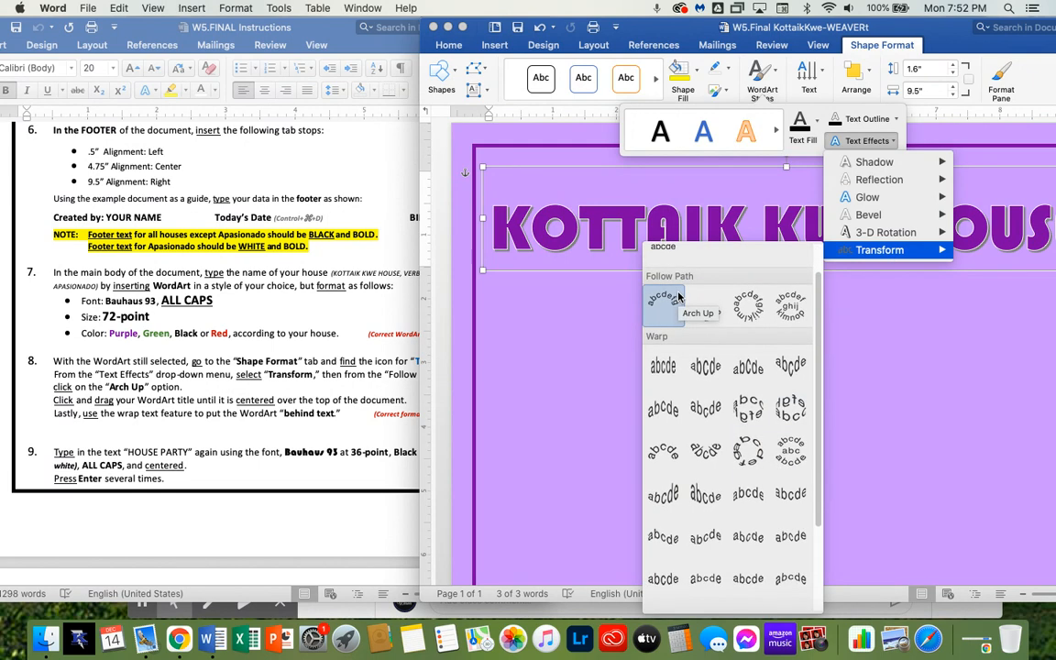
scroll(679, 298, up, 2)
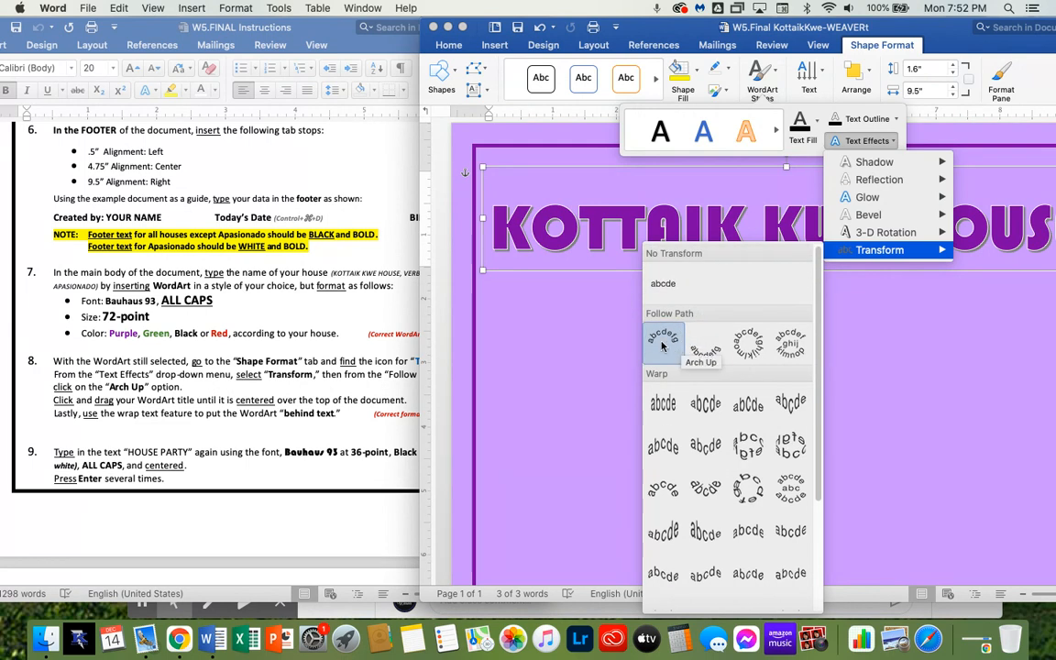
click(663, 341)
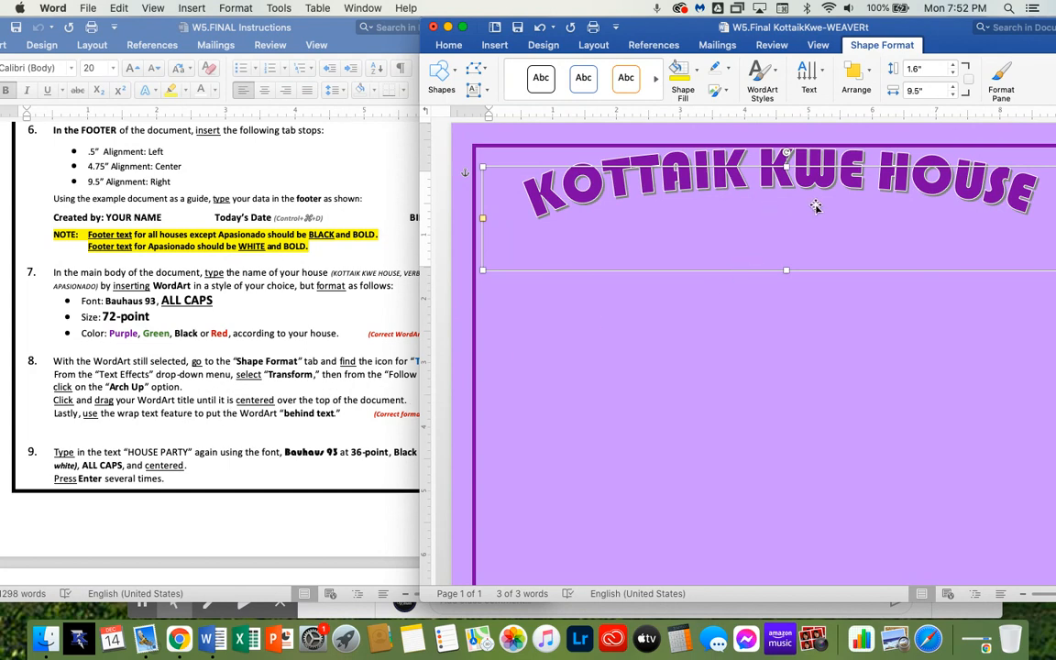
Reposition the arched WordArt title over the top of the page and resize its box to about 3.23 by 9.92 inches
scroll(797, 199, up, 1)
drag(816, 192, 820, 227)
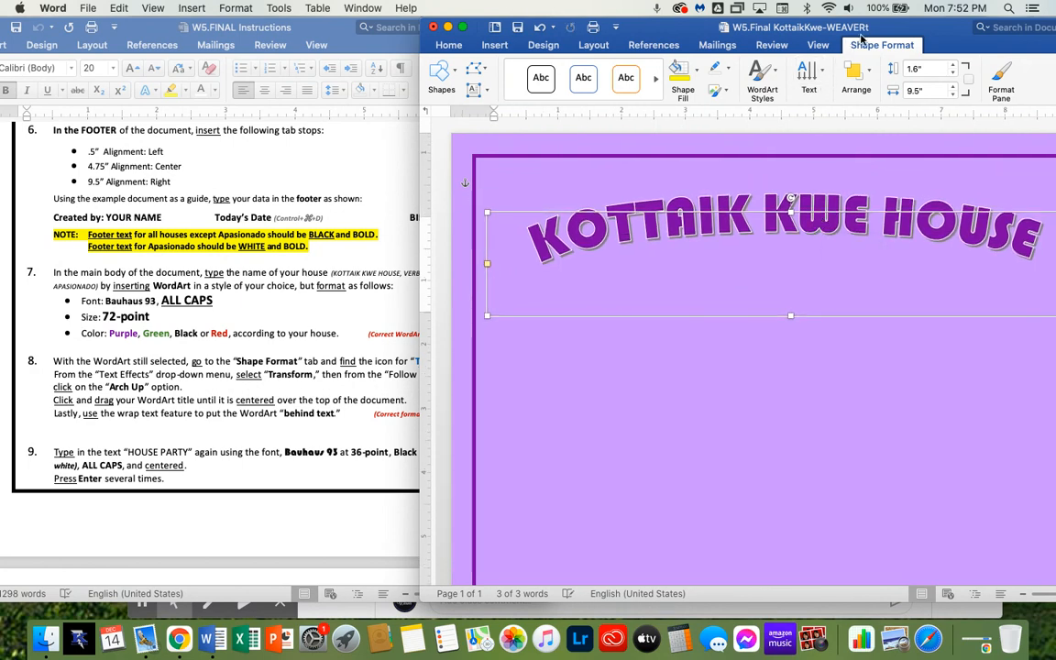
drag(790, 28, 736, 27)
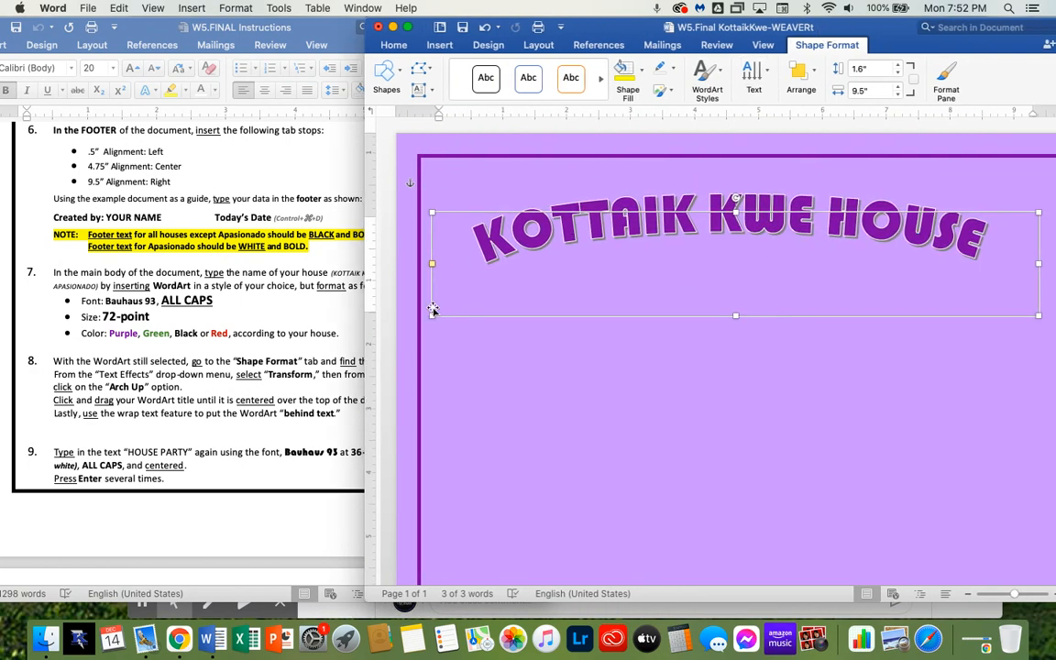
click(296, 349)
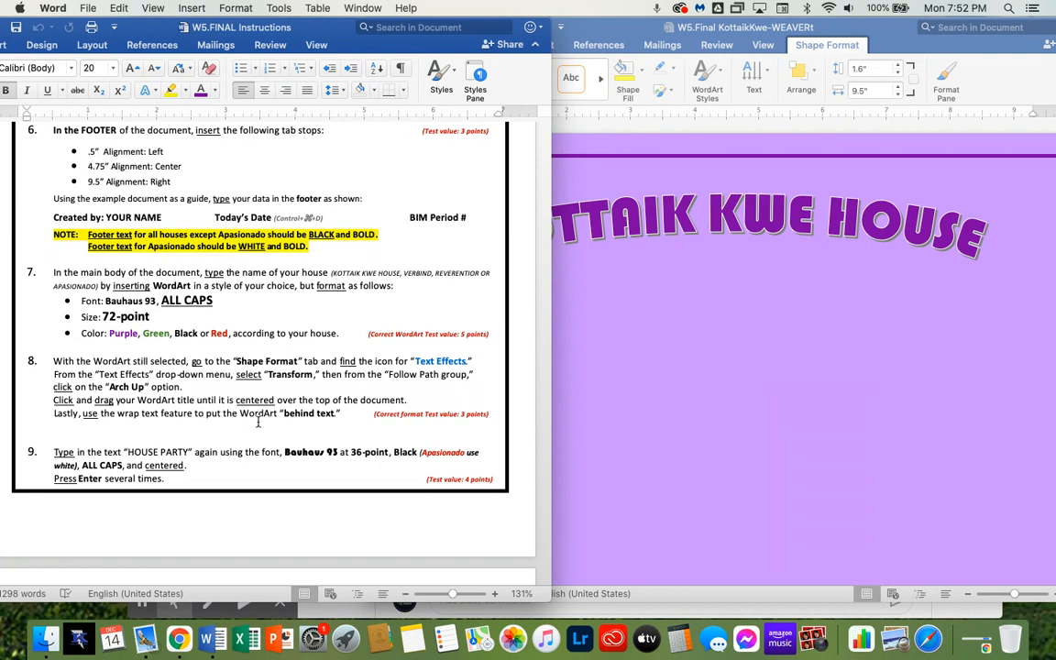
click(657, 362)
click(701, 188)
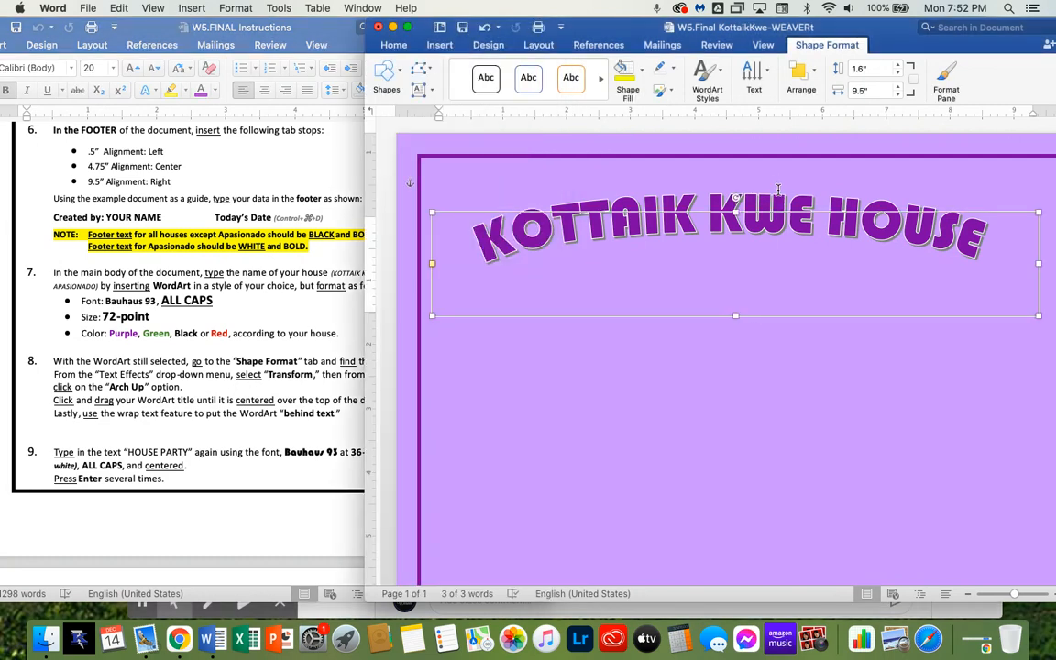
click(752, 282)
click(732, 209)
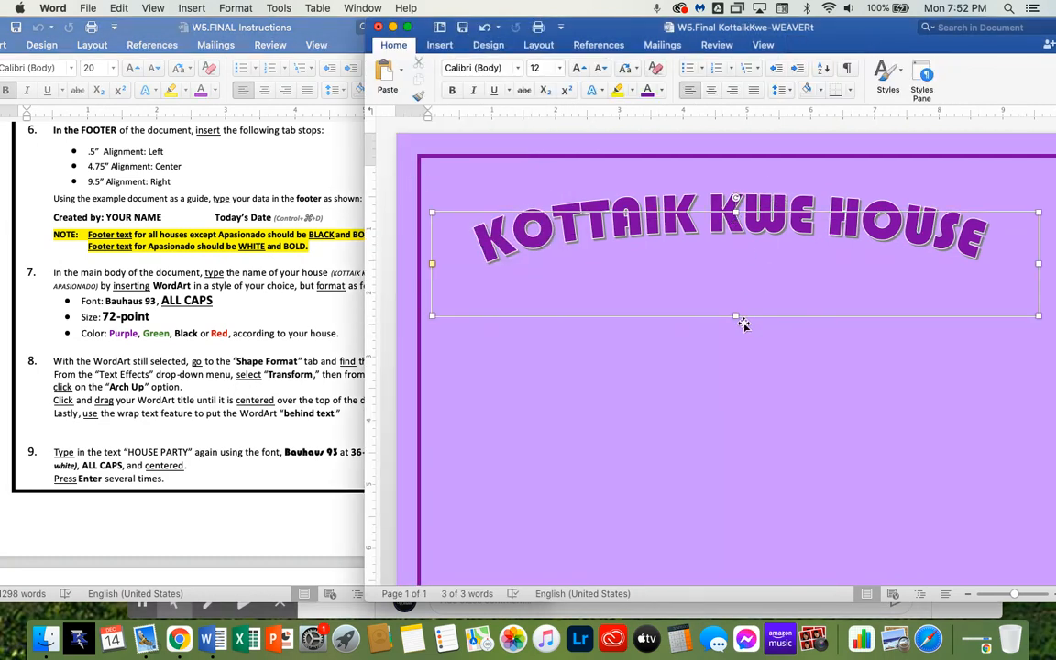
drag(736, 316, 754, 456)
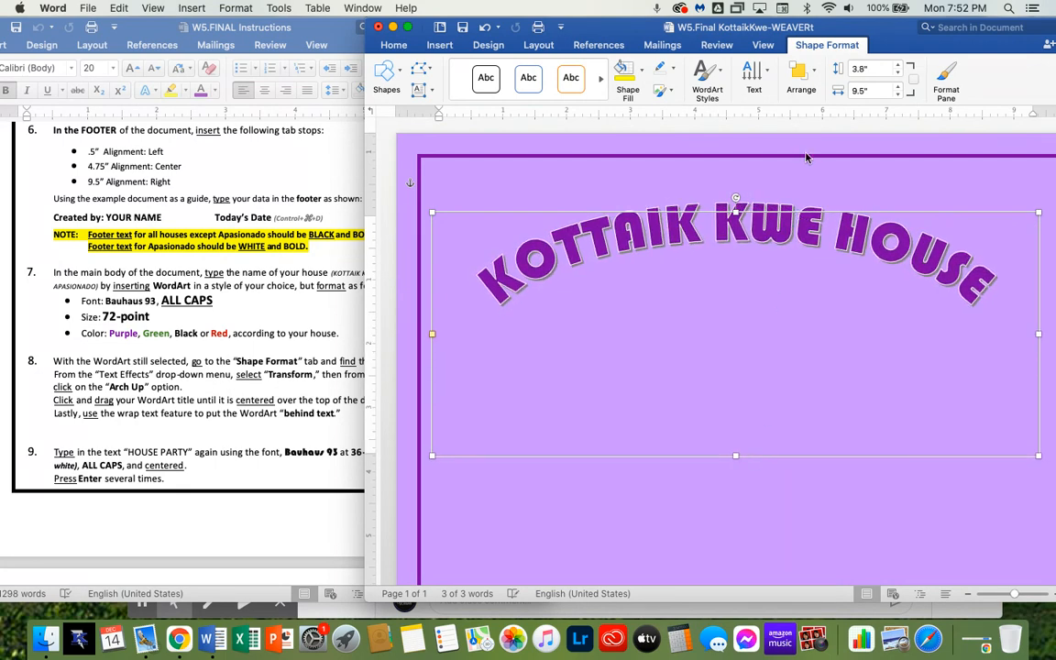
drag(898, 30, 814, 30)
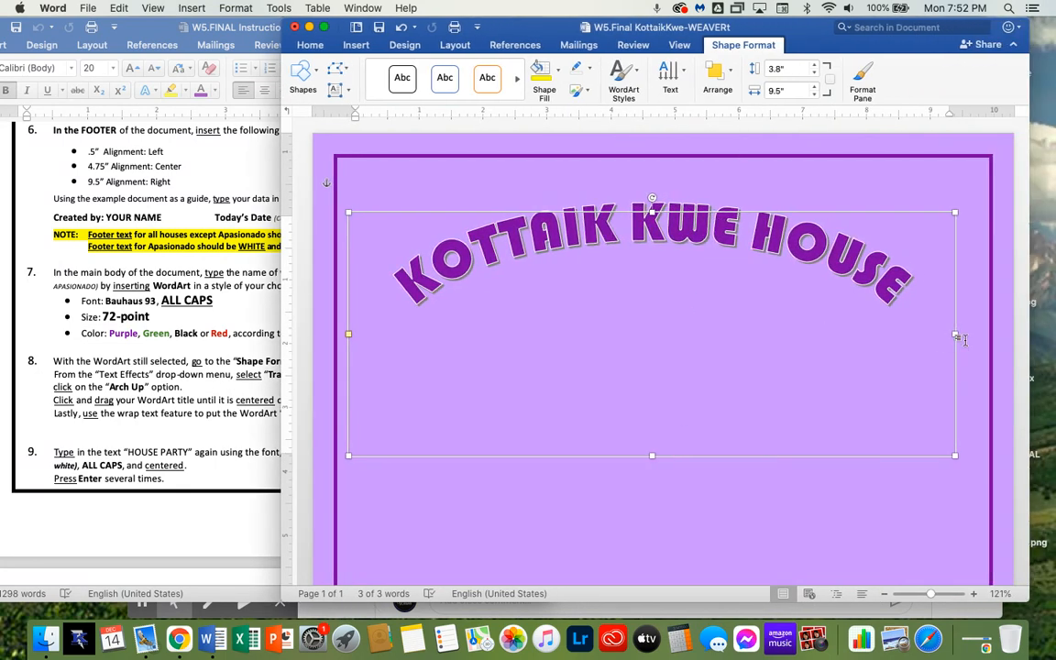
drag(955, 336, 982, 335)
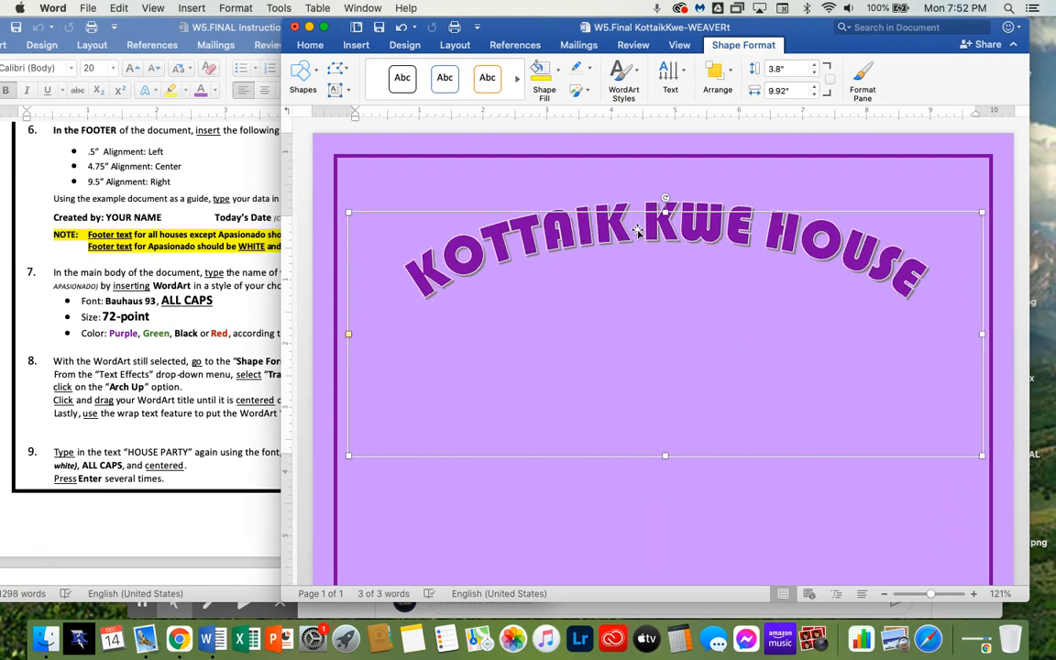
drag(639, 231, 638, 222)
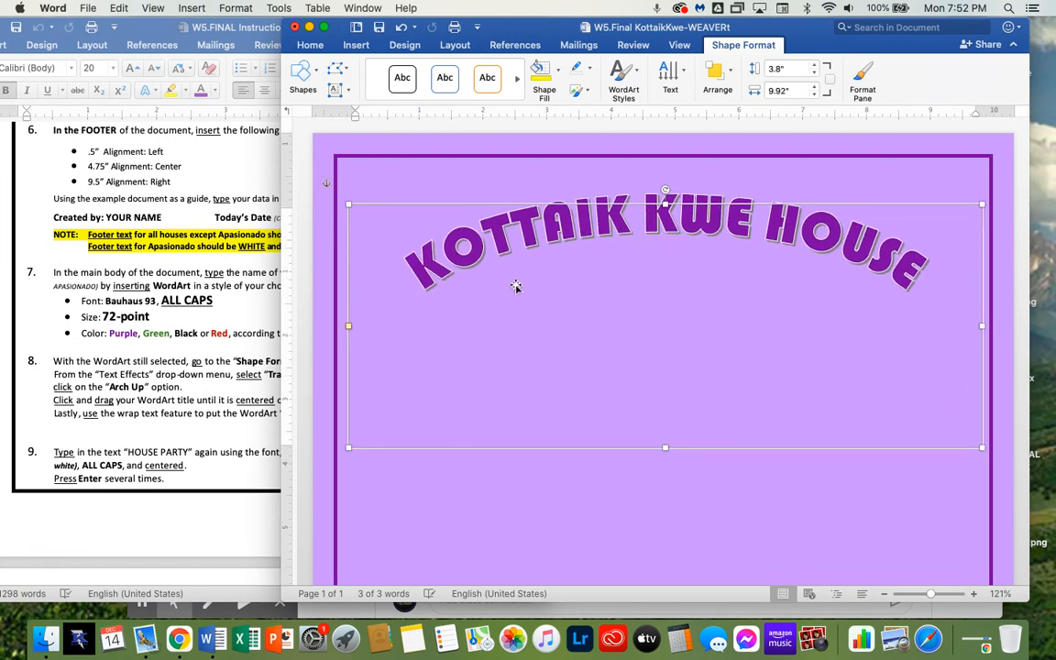
drag(665, 446, 636, 385)
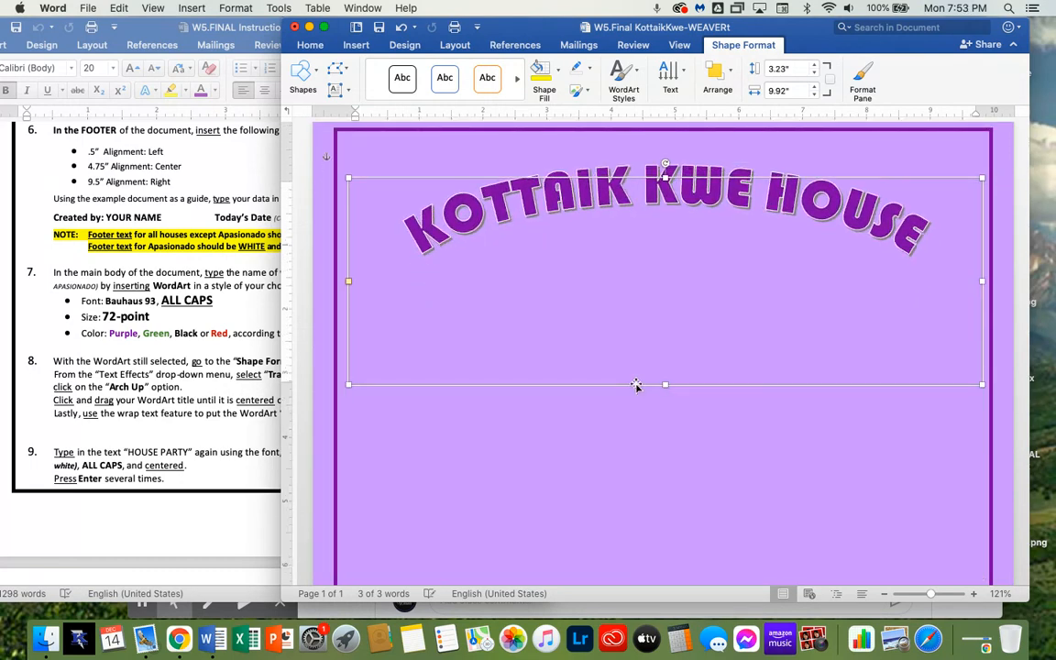
Set the WordArt's text wrapping to Behind Text
click(674, 429)
click(642, 296)
right_click(638, 268)
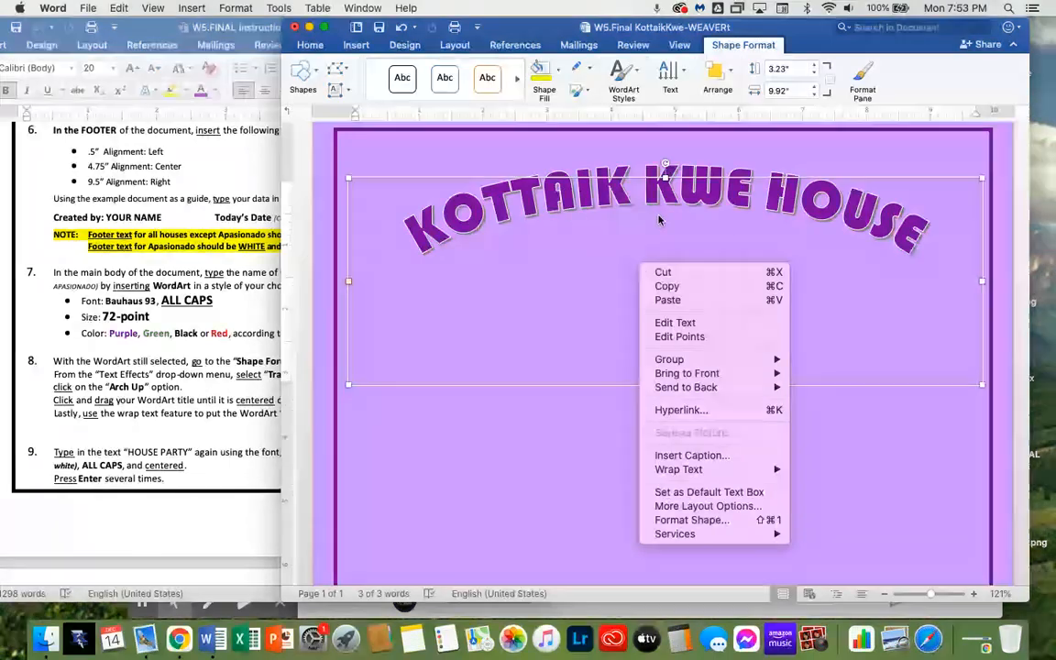
mouse_move(706, 472)
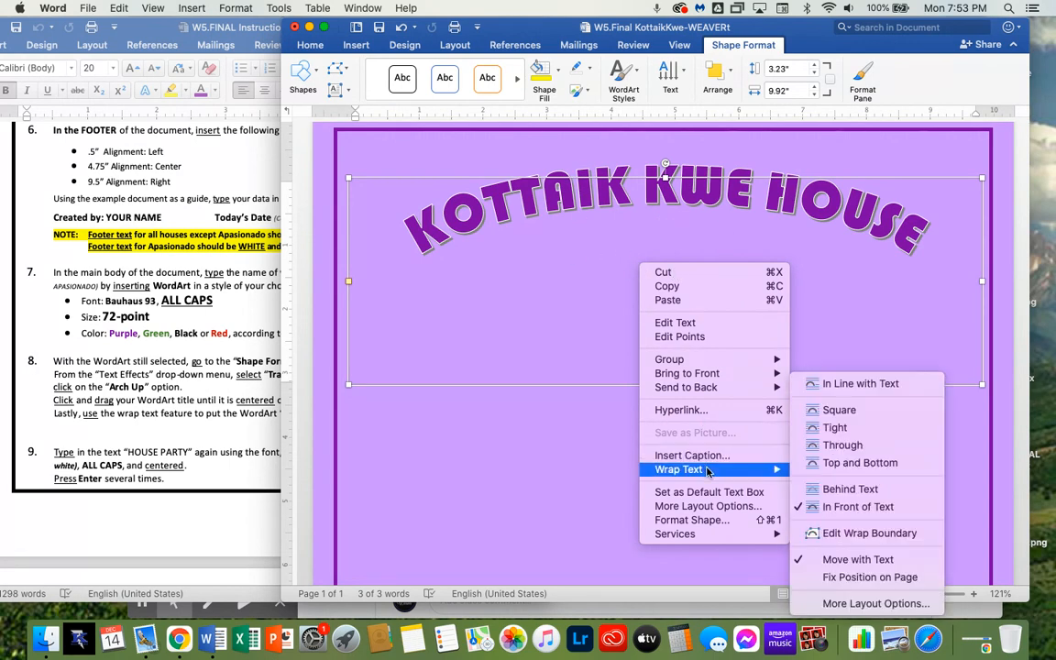
click(833, 493)
click(820, 451)
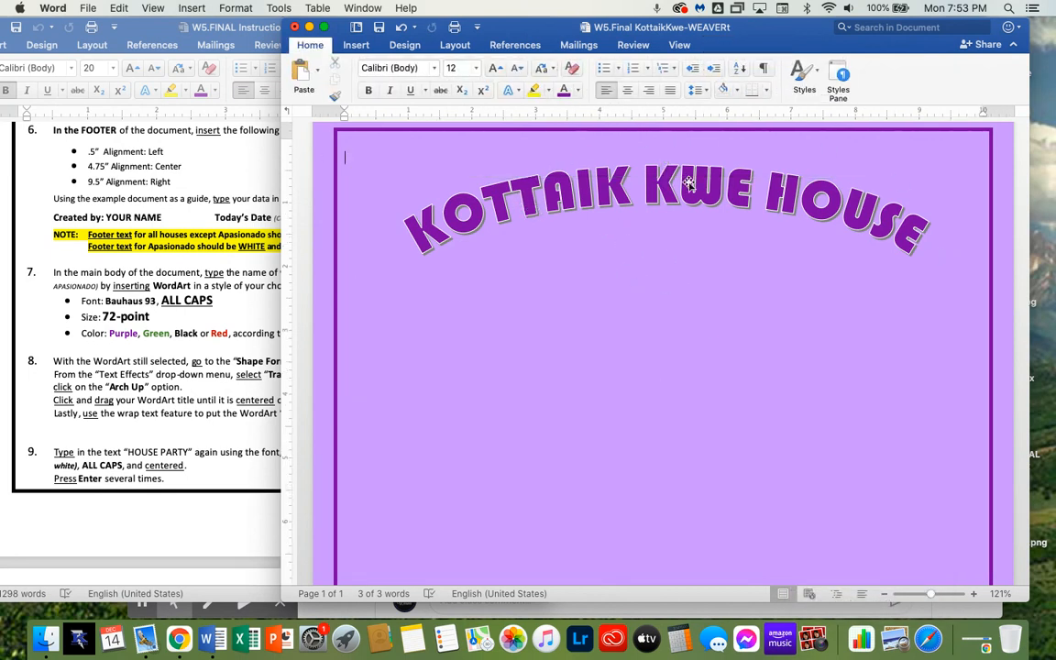
Add three blank lines in the document body and drag the WordArt title back to the top of the page
click(264, 347)
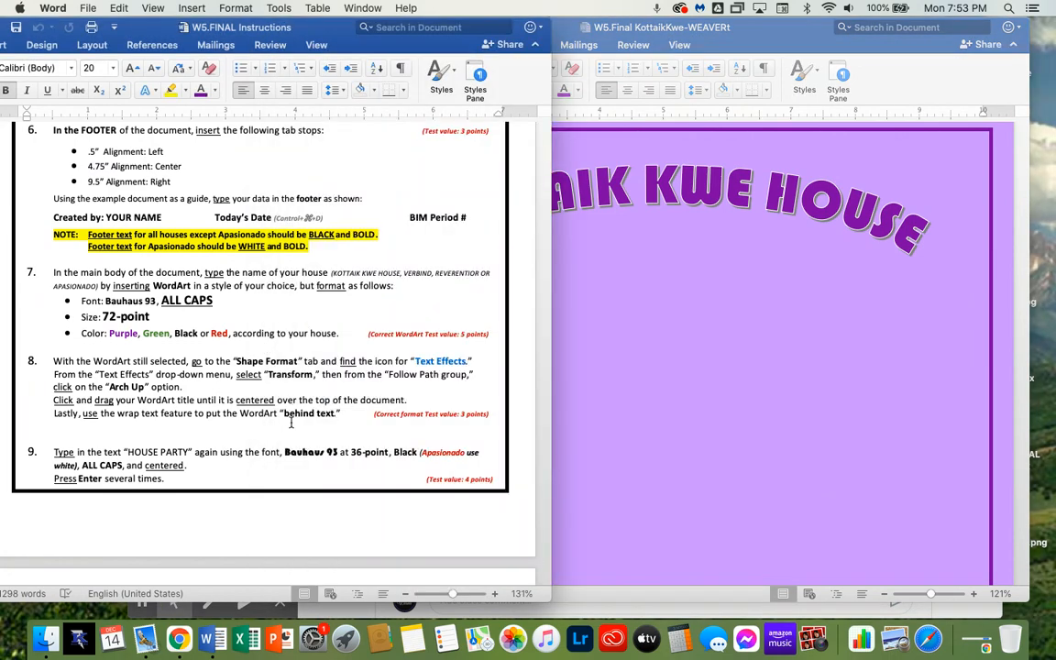
scroll(191, 455, down, 4)
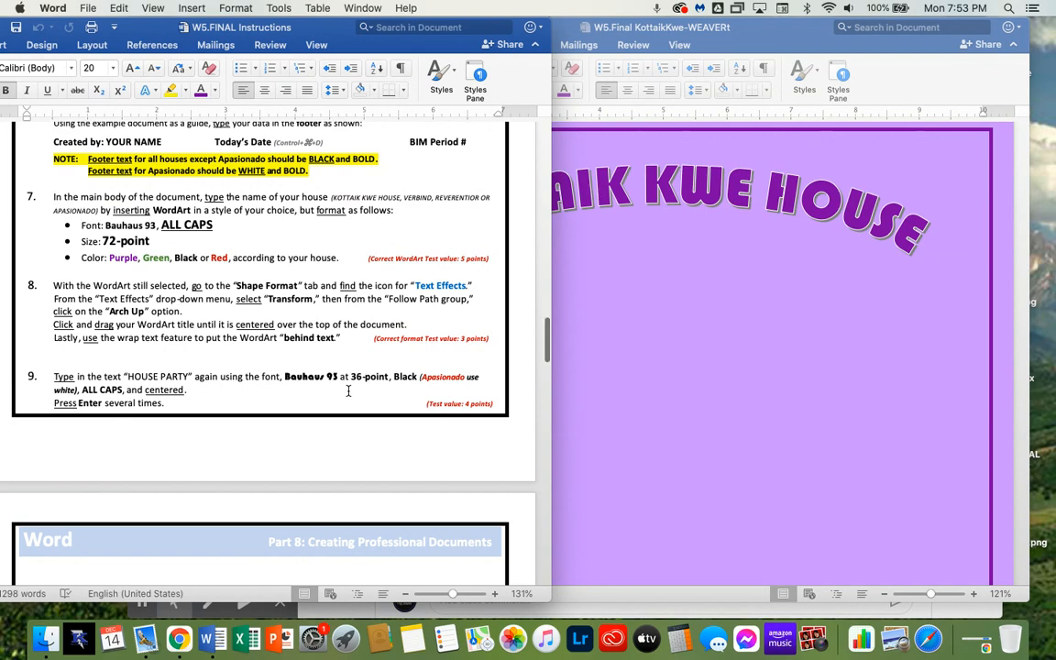
scroll(348, 391, down, 2)
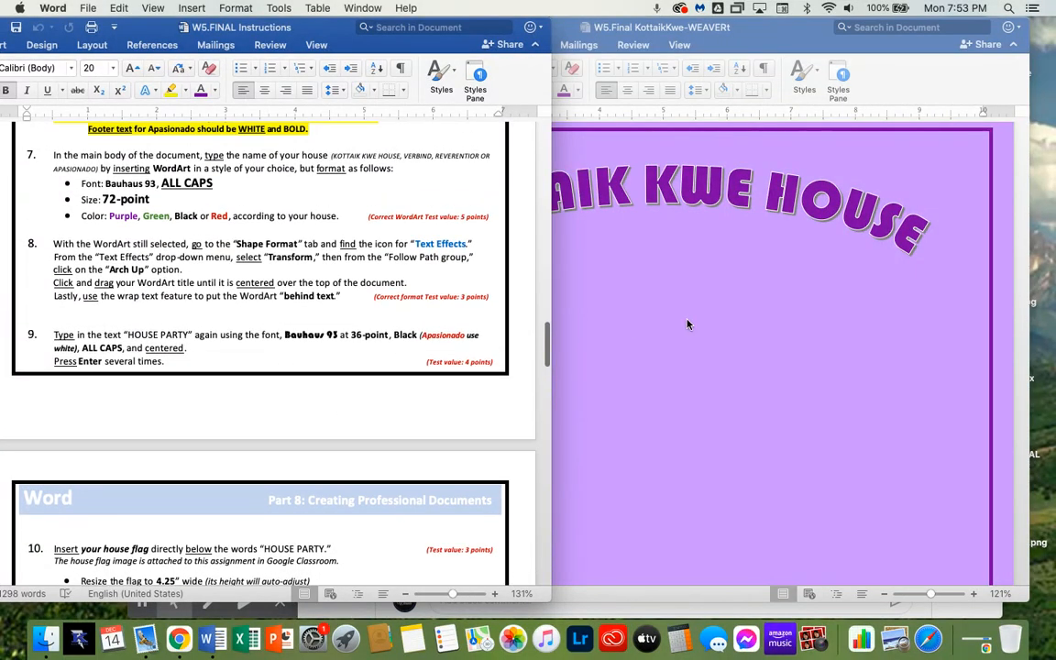
click(688, 324)
key(Return)
key(Return)
key(Return)
key(Return)
key(Return)
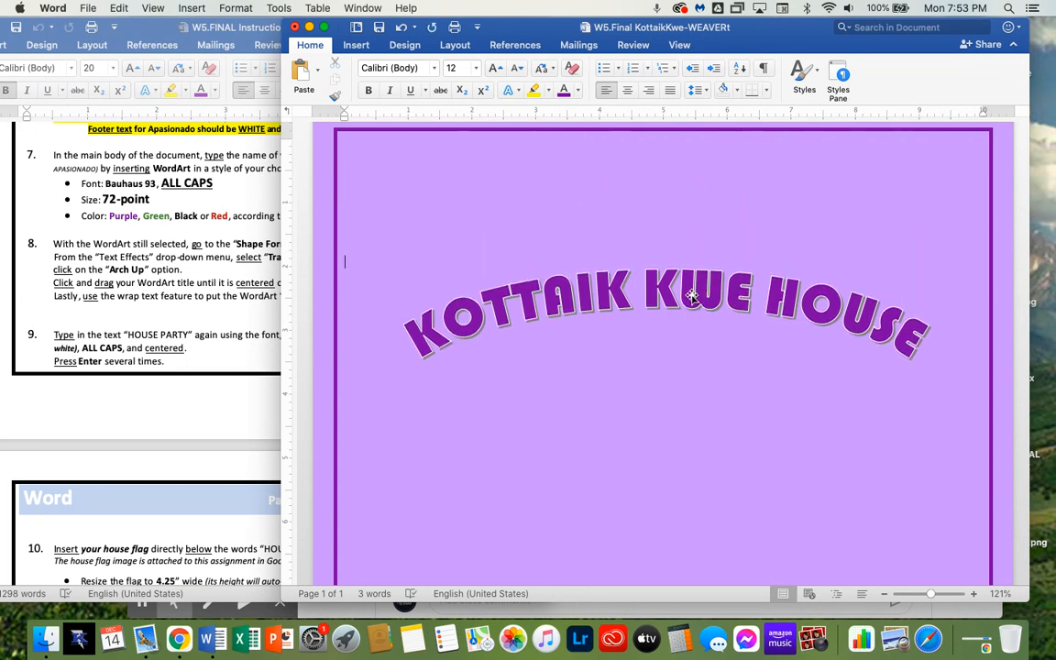
drag(692, 295, 684, 182)
click(616, 415)
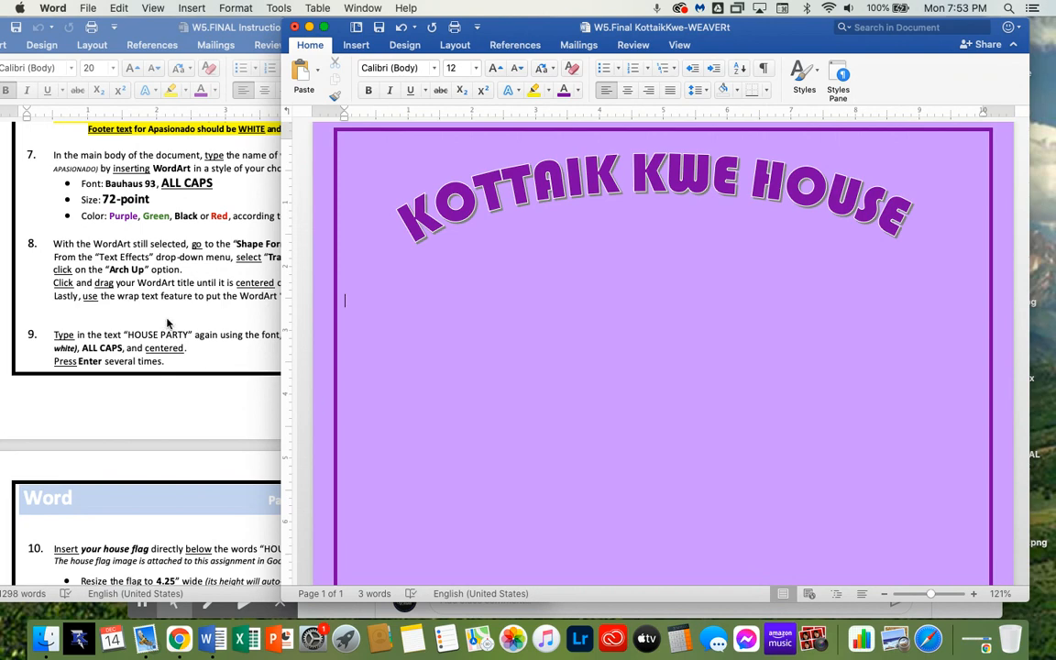
Type HOUSE PARTY centered in Bauhaus 93 at 36 points with black font color
click(632, 90)
click(436, 69)
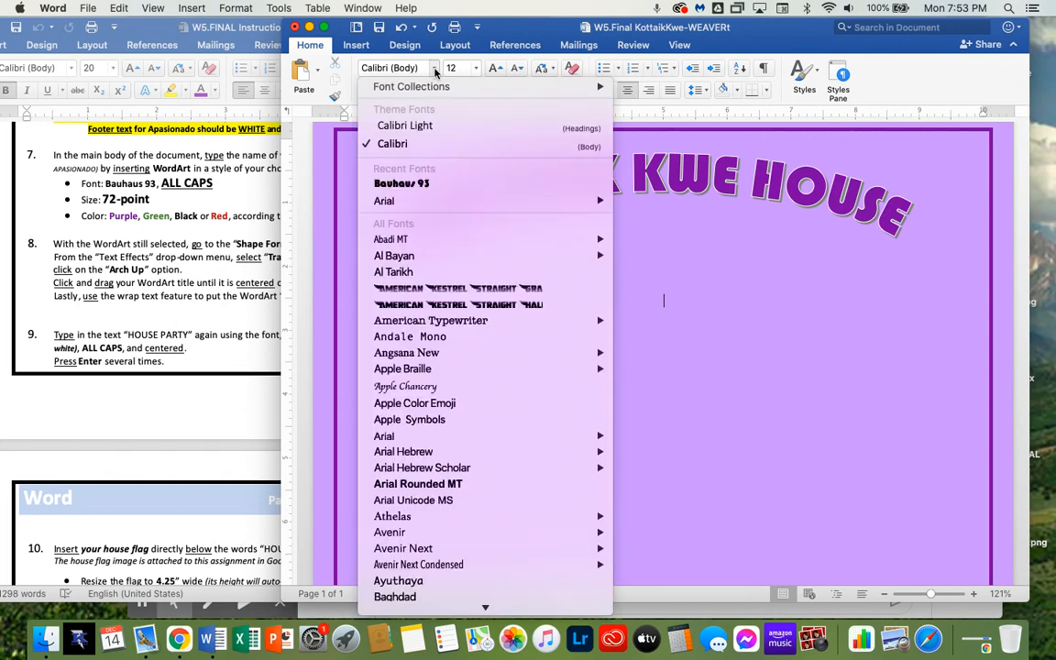
click(425, 185)
click(248, 320)
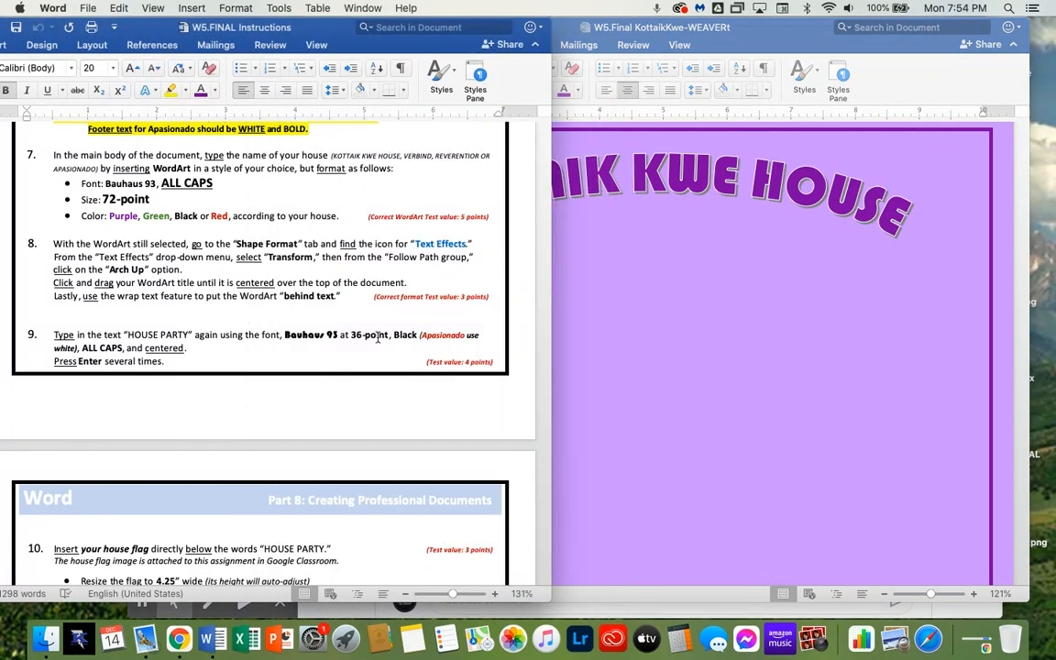
click(676, 339)
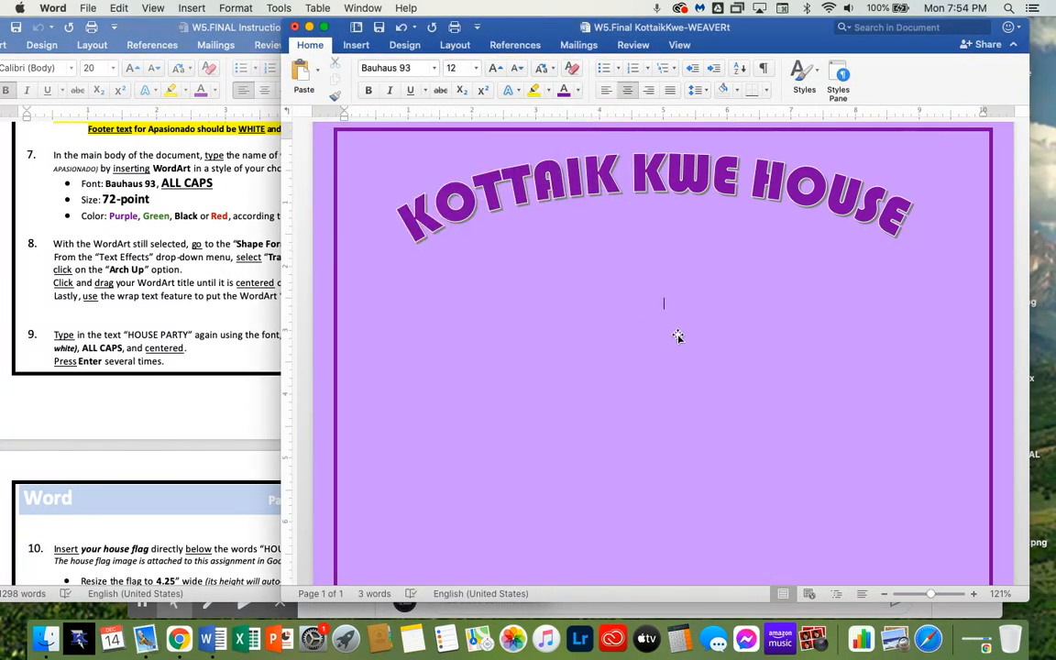
click(475, 69)
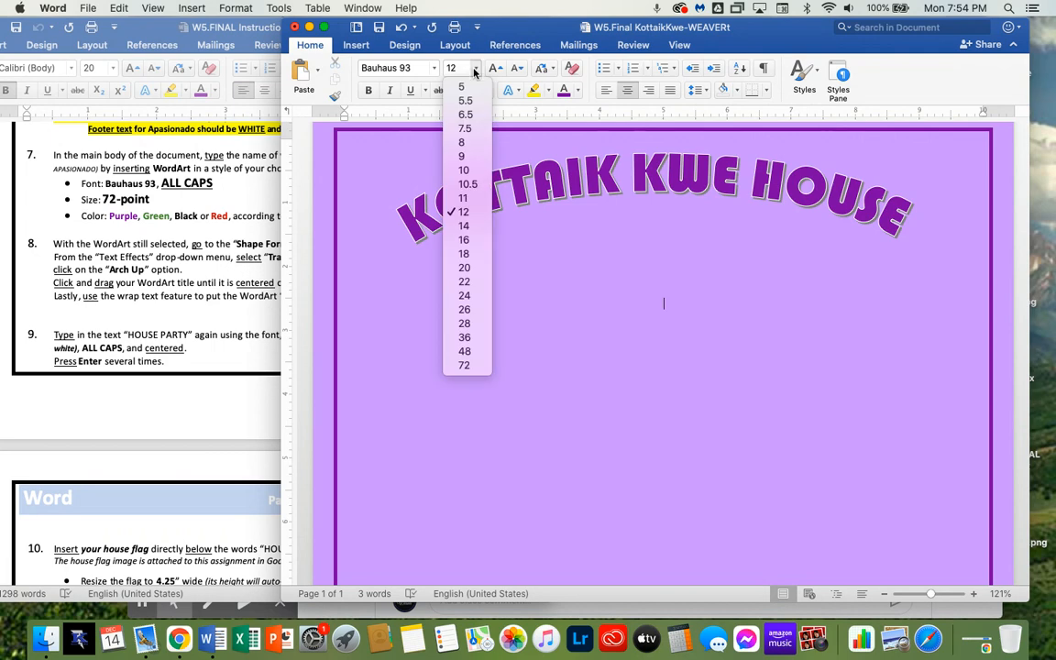
click(474, 340)
click(267, 360)
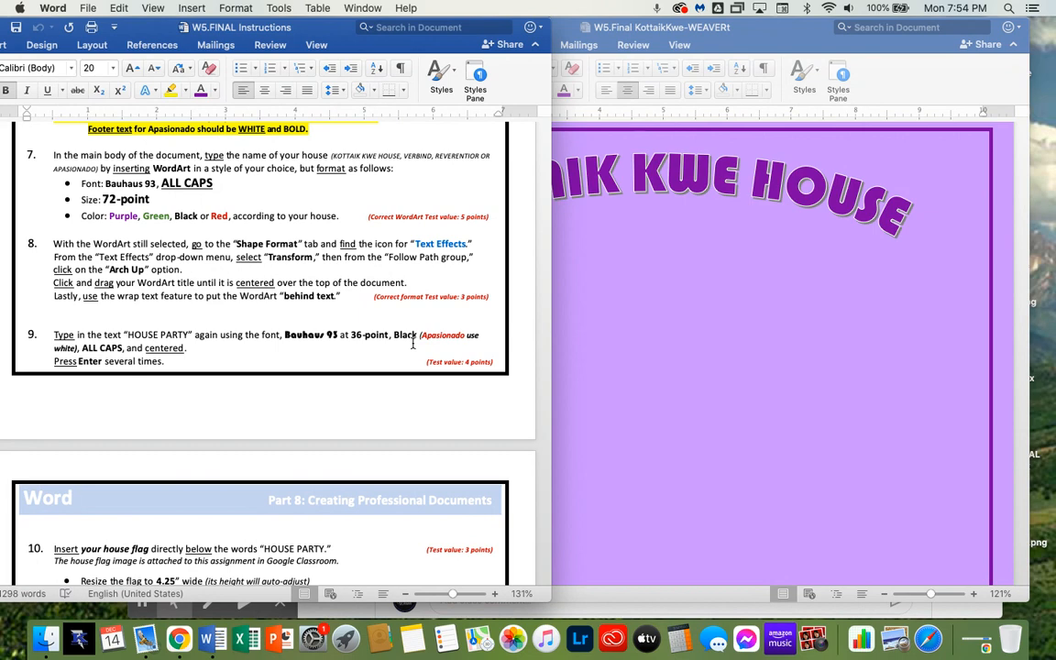
click(632, 314)
click(580, 94)
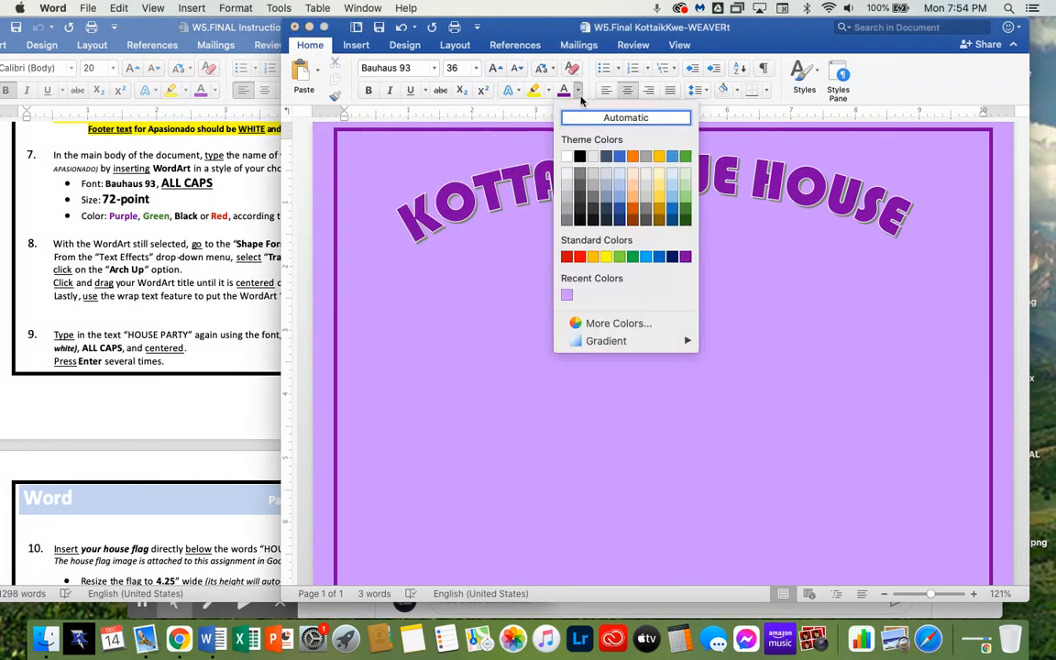
click(582, 156)
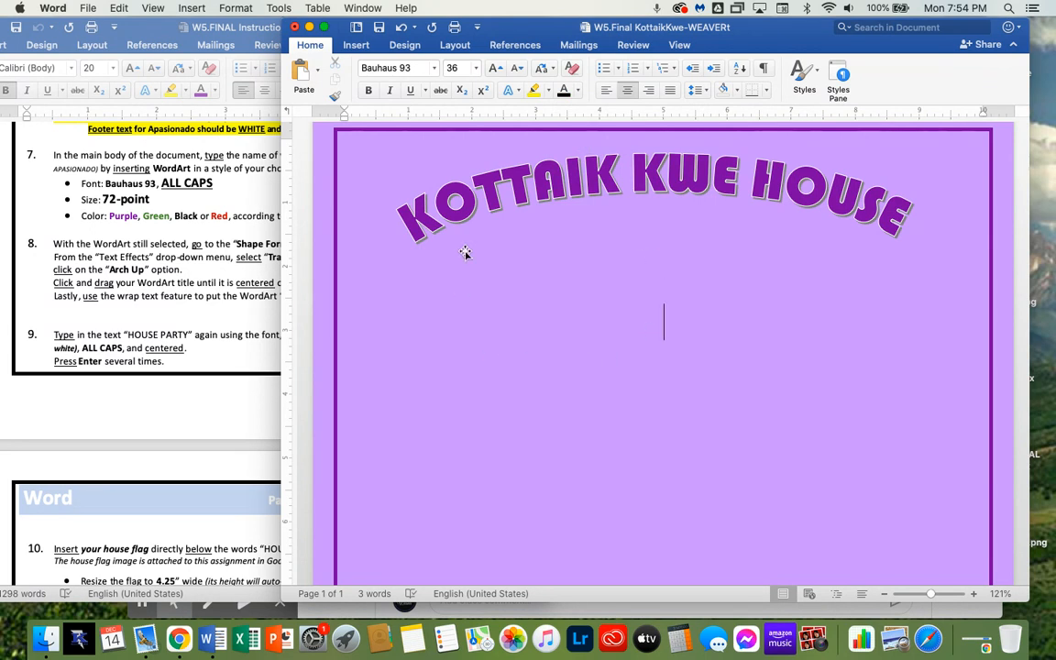
text(HOUSE PA)
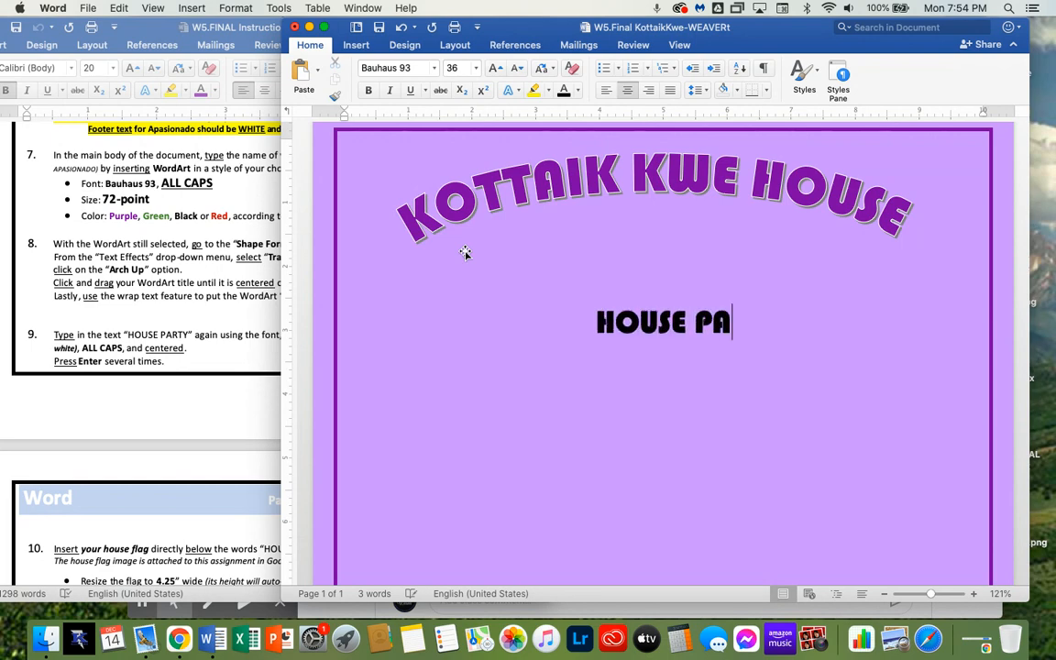
text(RTY)
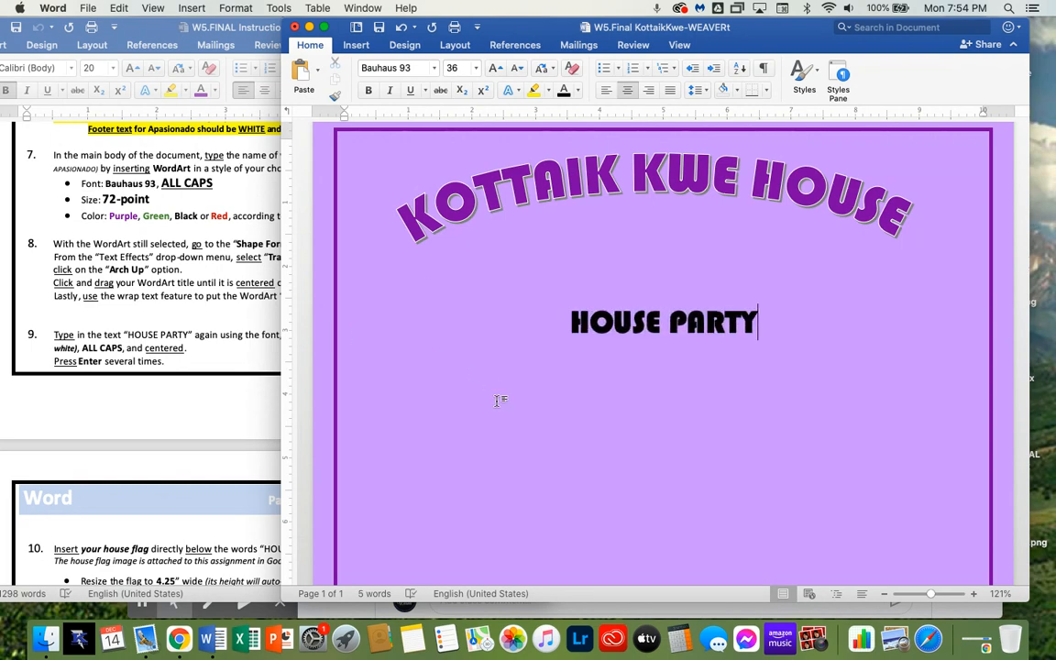
Delete the blank lines above HOUSE PARTY and center the line again
click(540, 345)
key(BackSpace)
key(BackSpace)
key(BackSpace)
key(BackSpace)
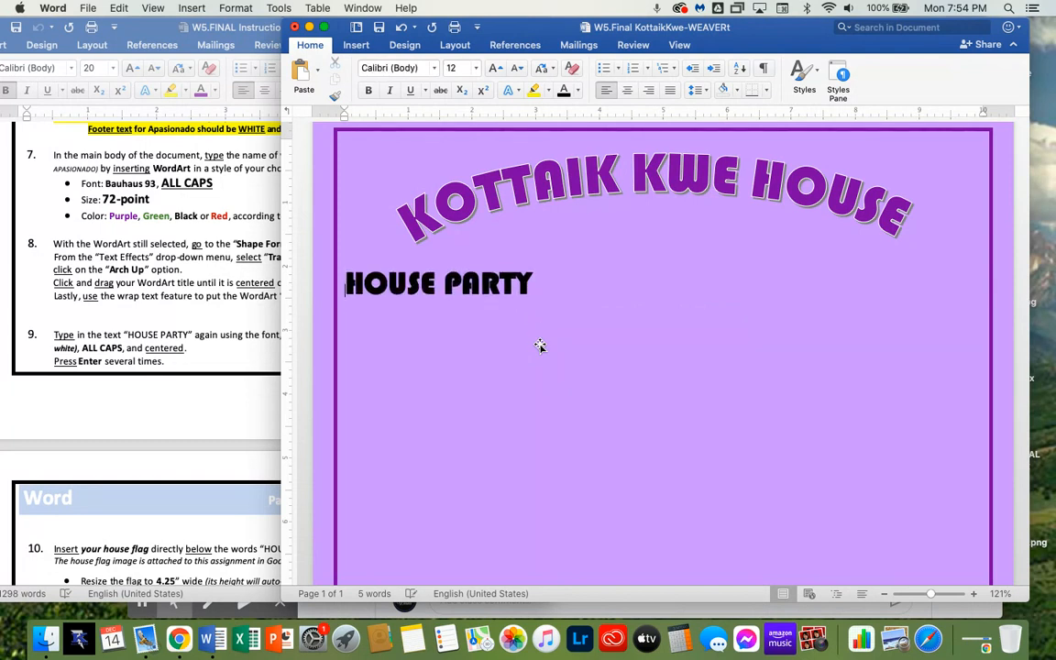
key(super+e)
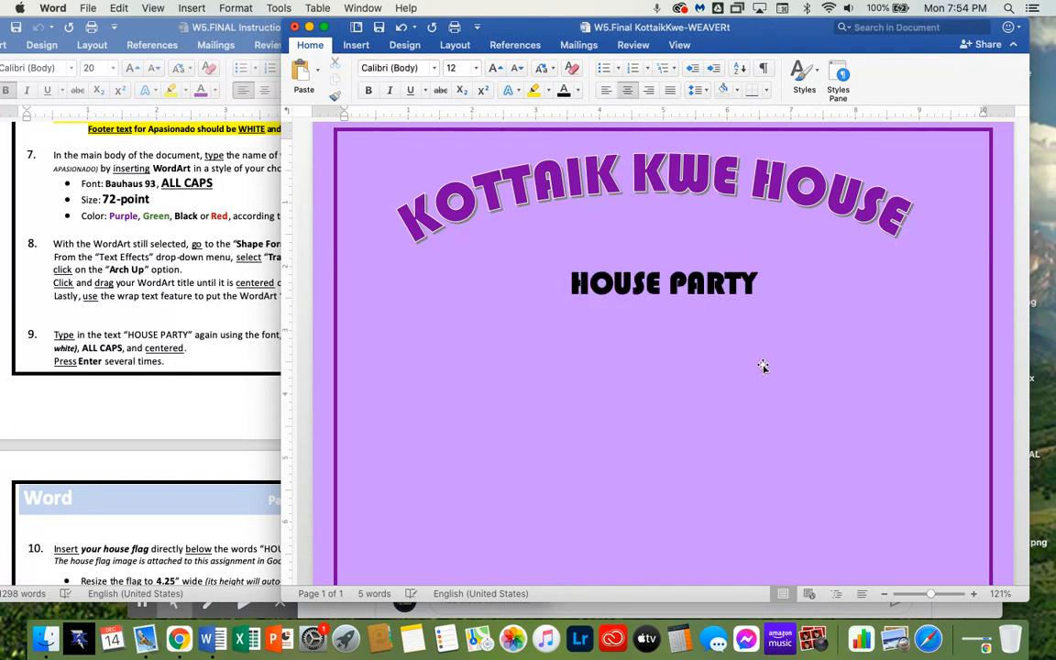
Compare the HOUSE PARTY line and title against the instructions for step 9
click(214, 316)
click(645, 285)
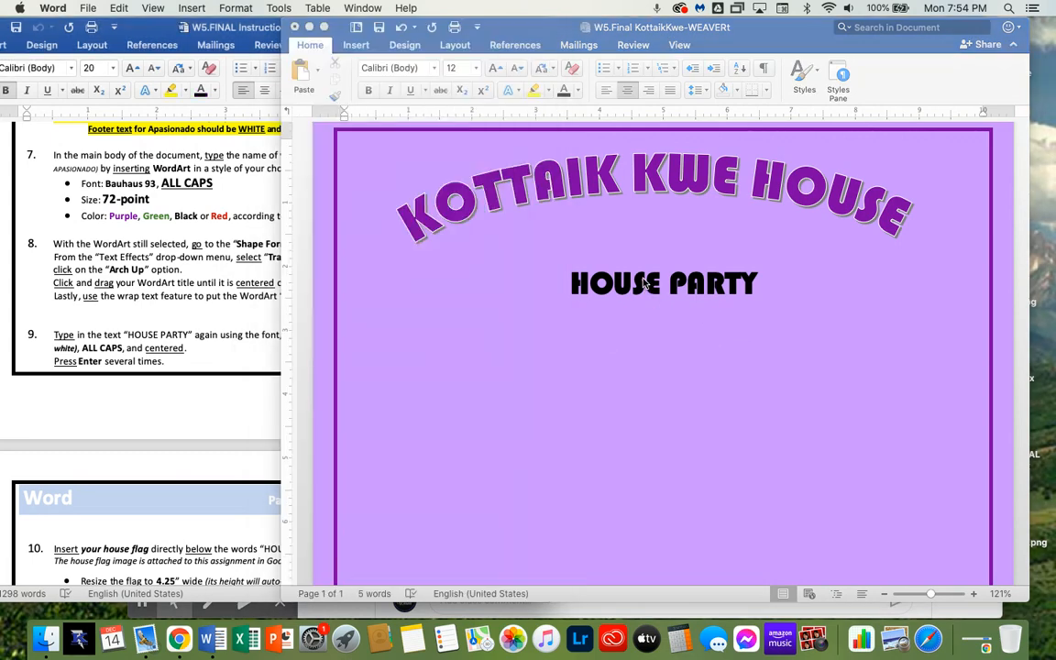
drag(650, 184, 658, 202)
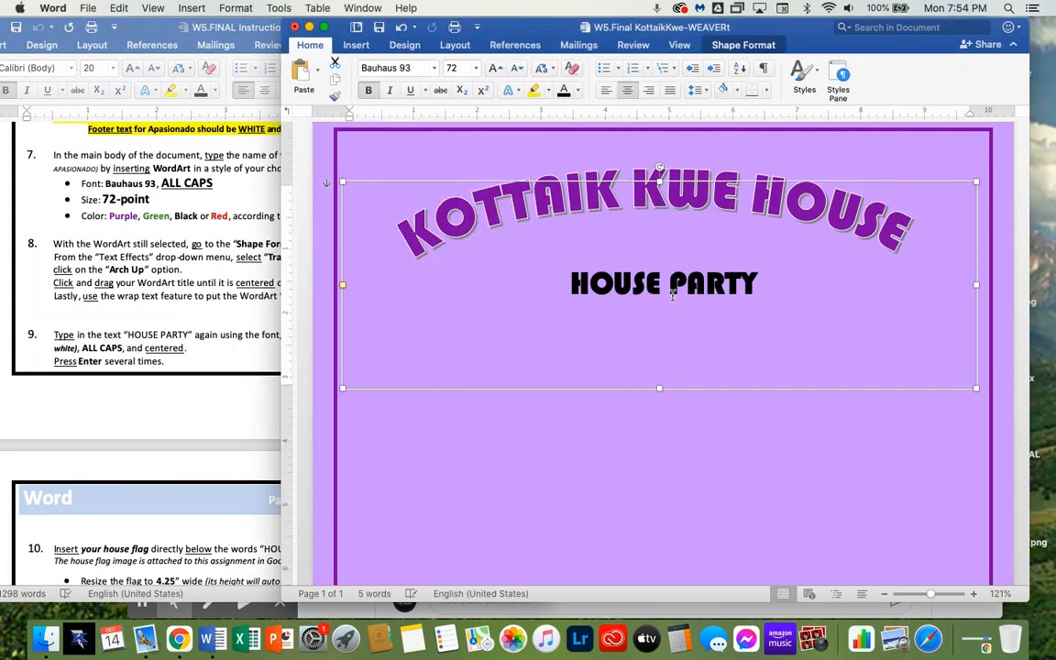
click(671, 289)
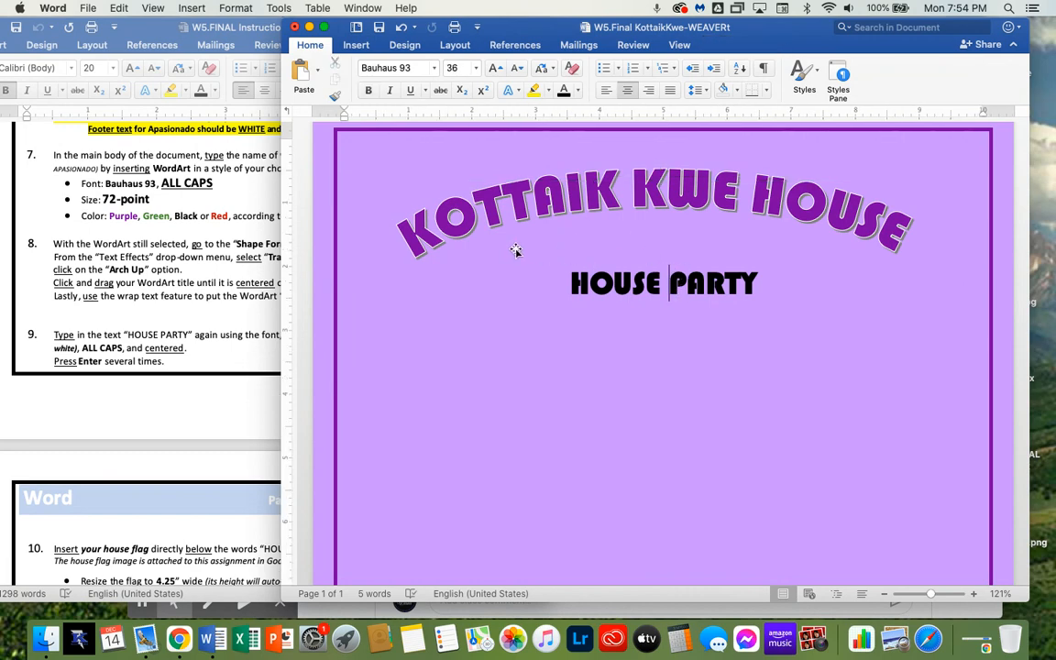
click(210, 347)
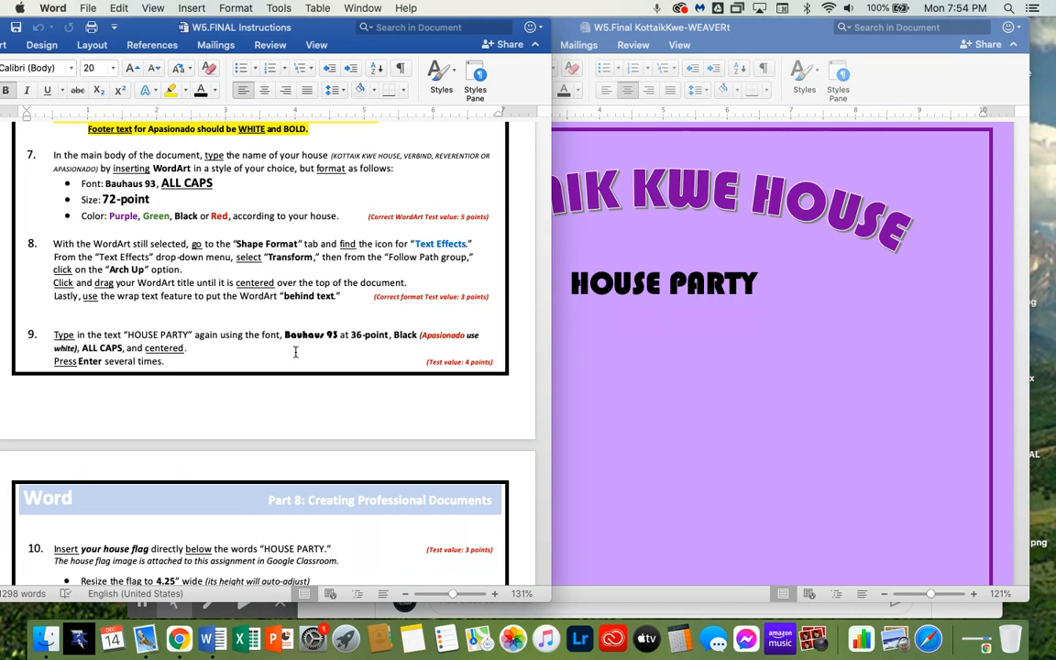
click(743, 462)
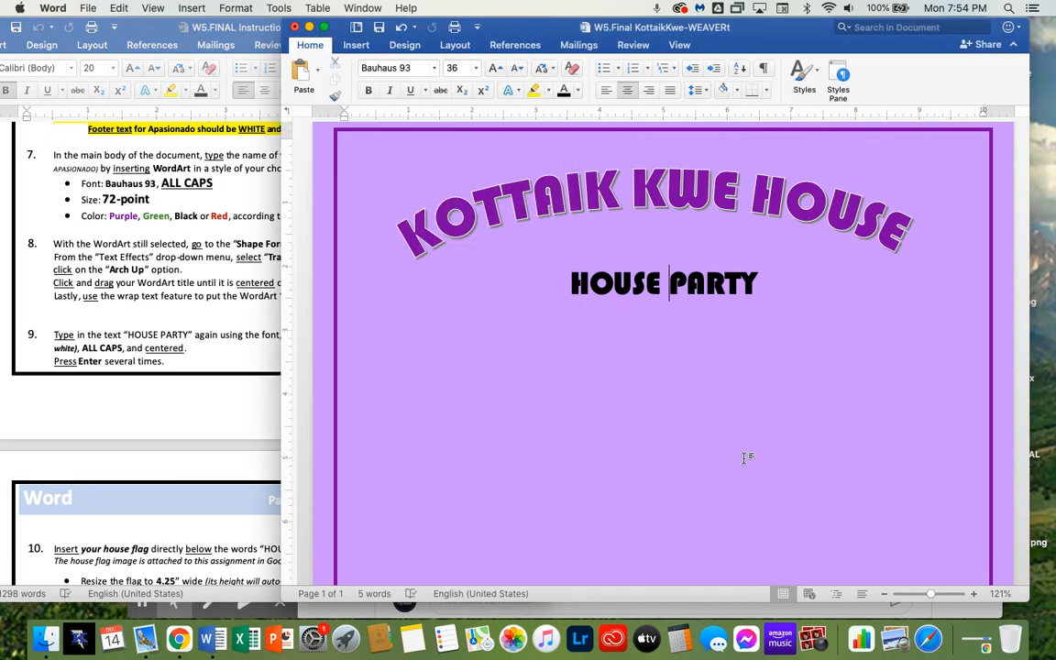
click(178, 326)
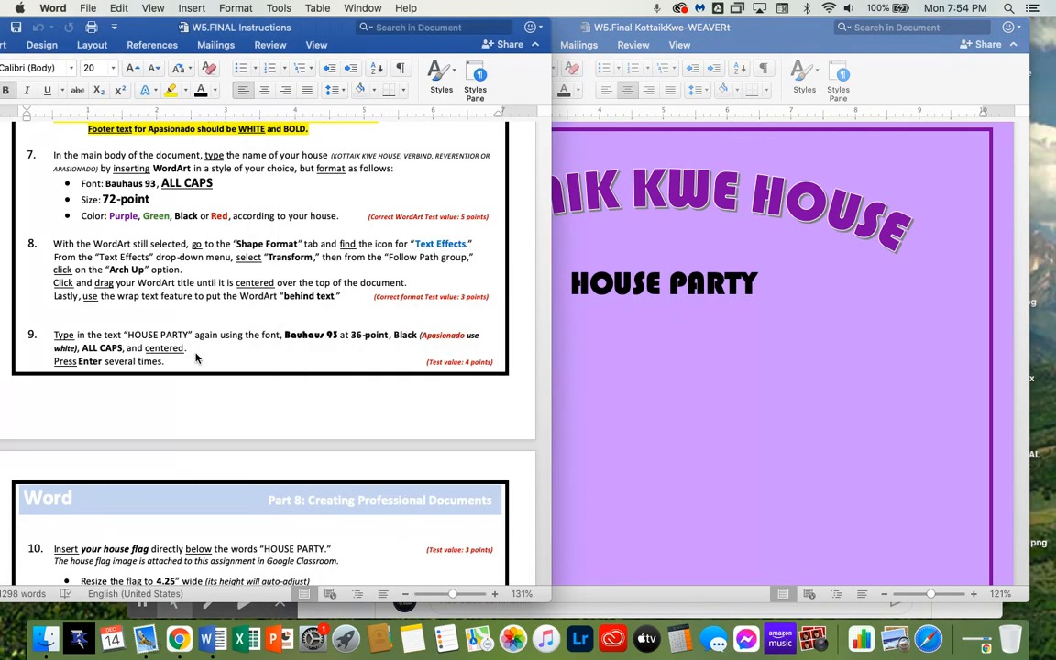
Insert the Kottaik Kwe house flag image from the Classroom assignment into the flyer below HOUSE PARTY
scroll(195, 358, down, 6)
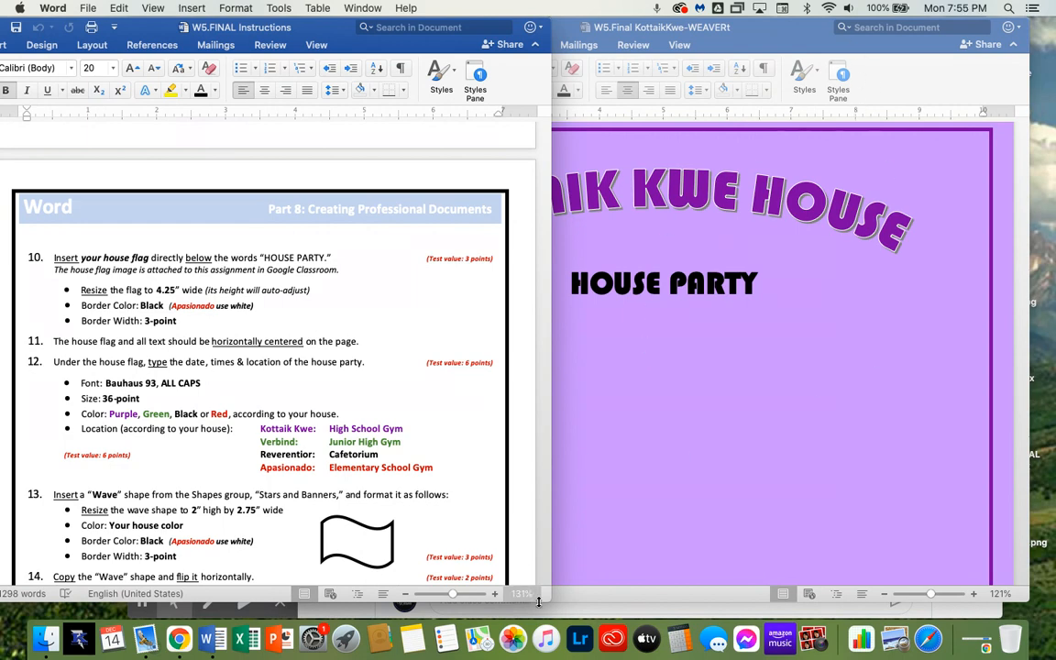
click(990, 613)
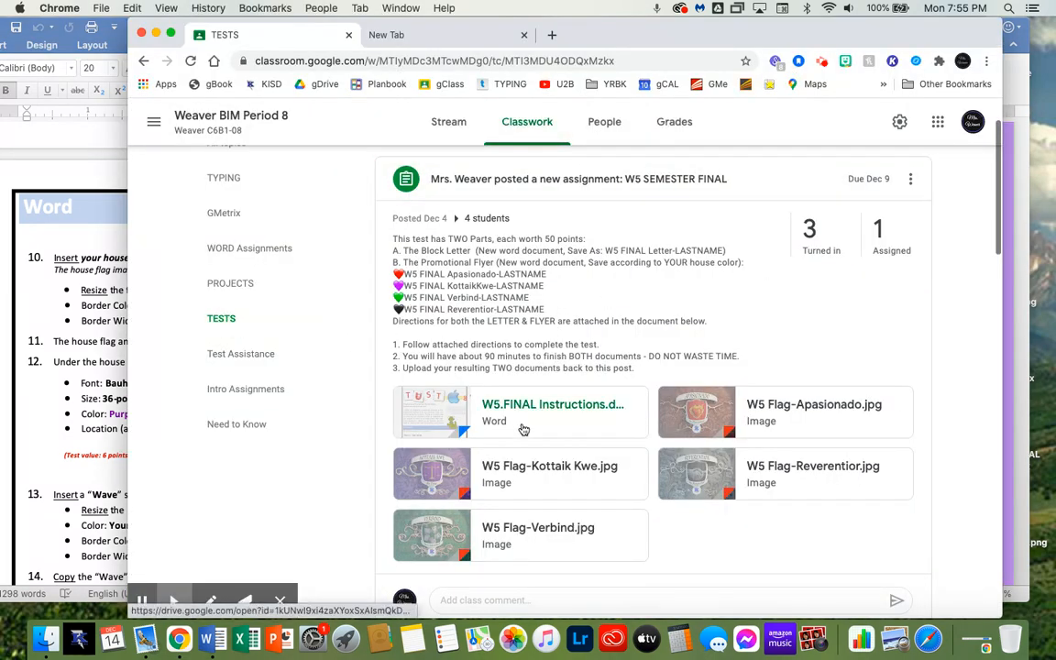
scroll(500, 394, down, 1)
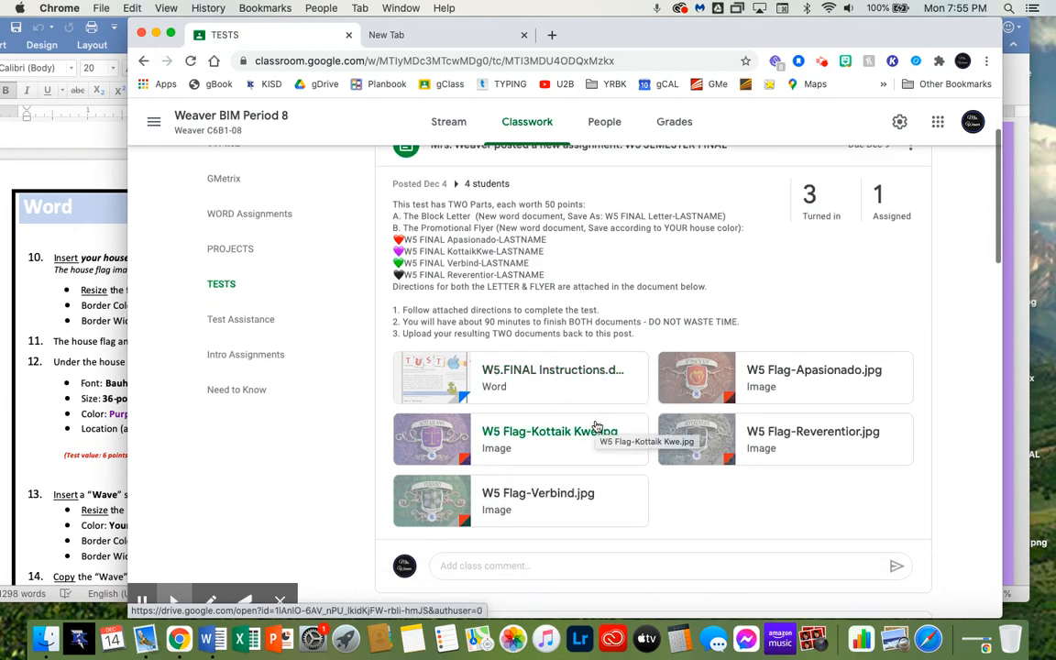
click(774, 369)
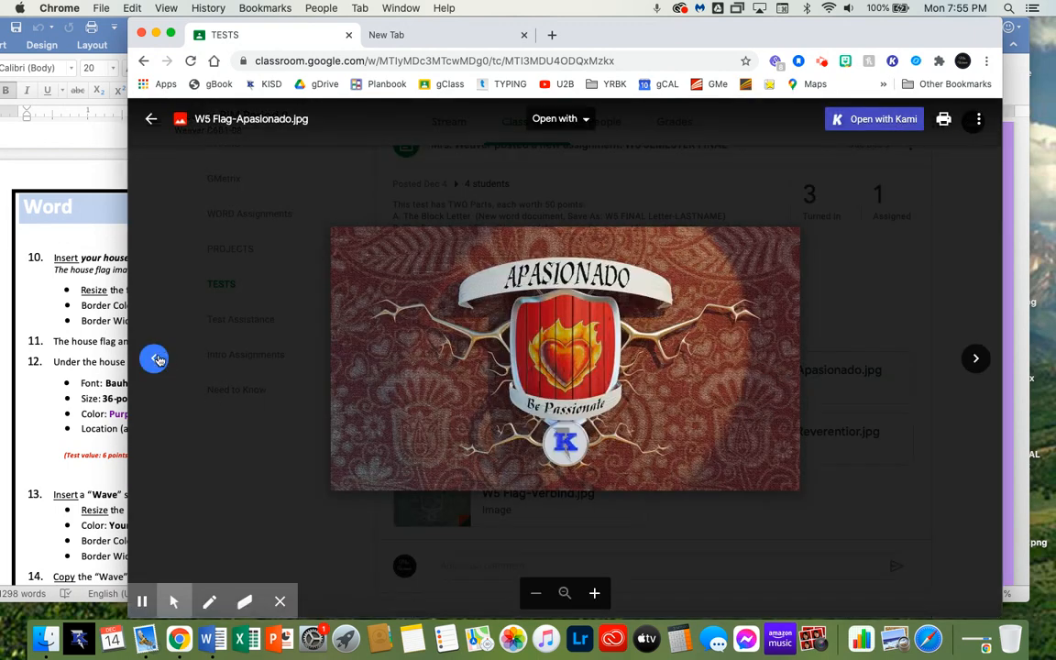
click(154, 358)
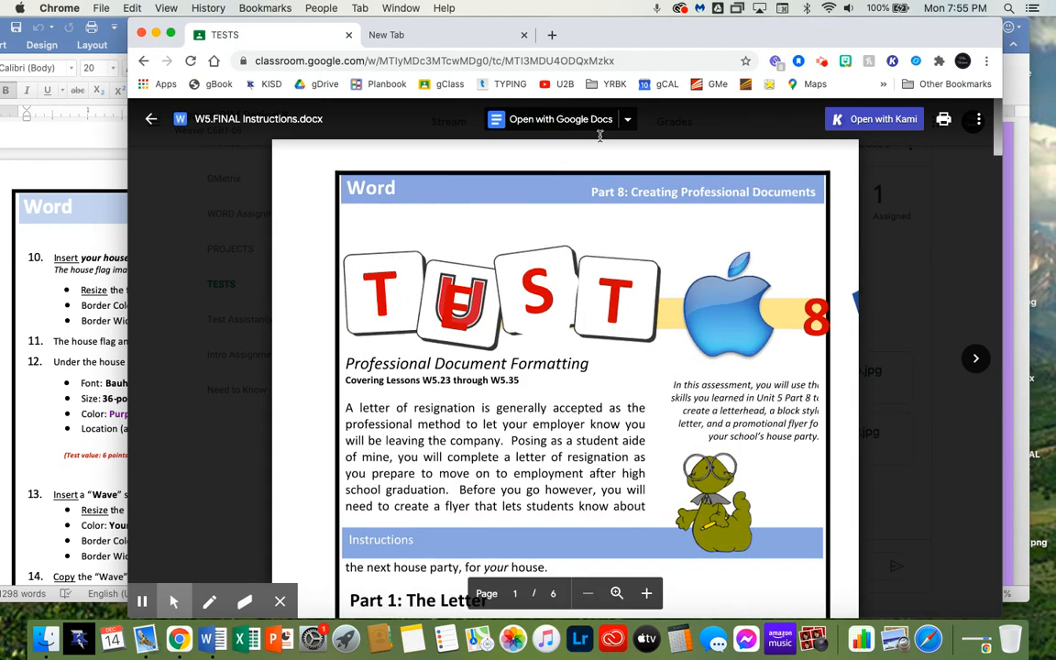
click(152, 119)
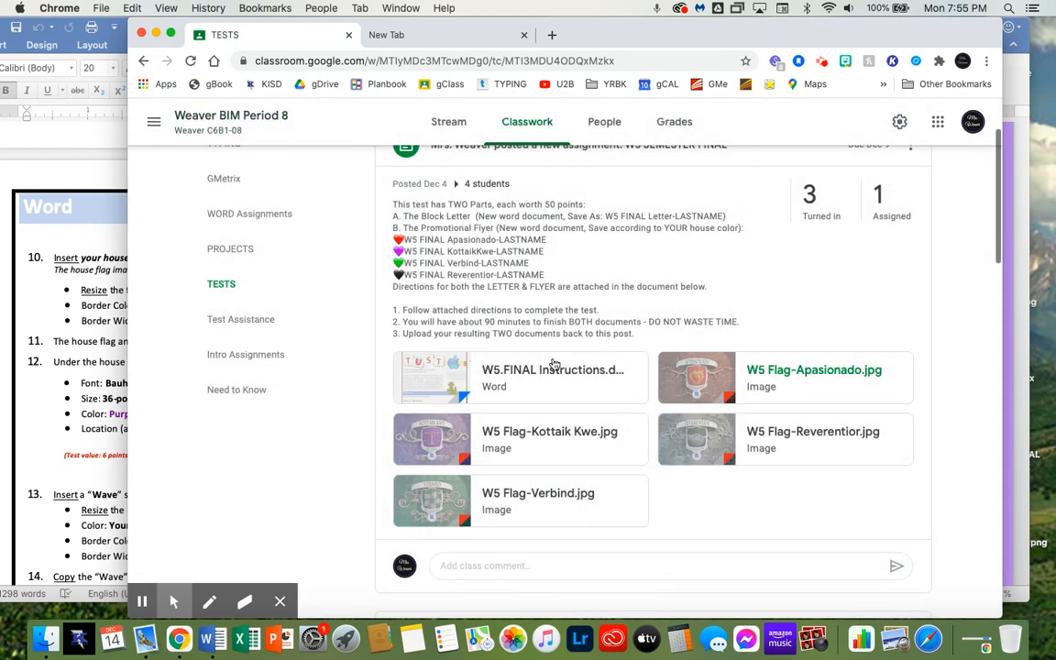
click(568, 444)
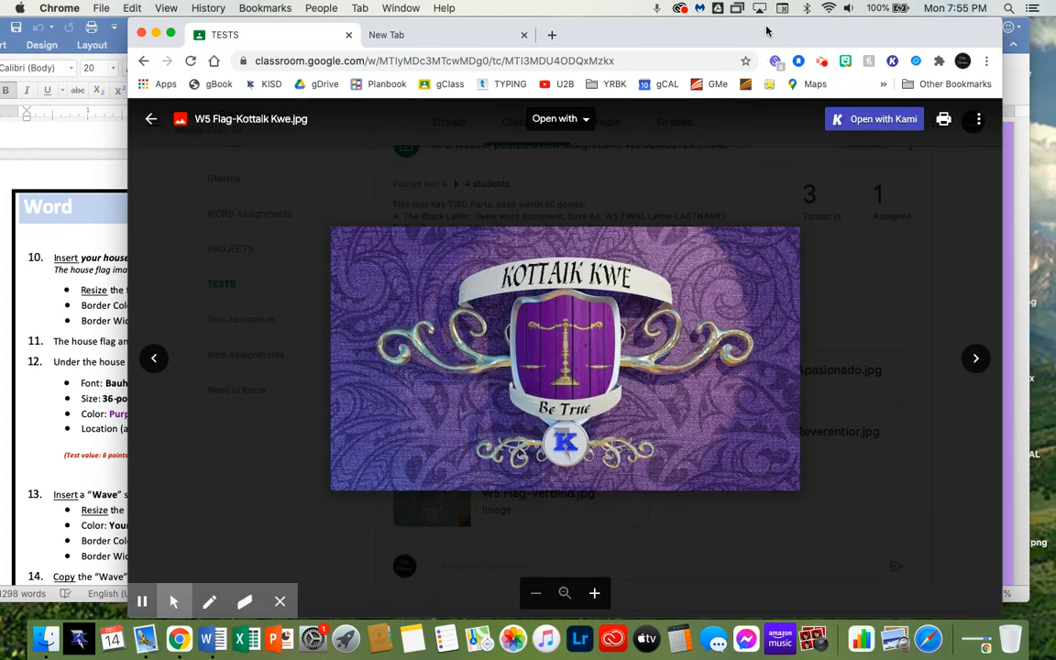
drag(766, 31, 638, 41)
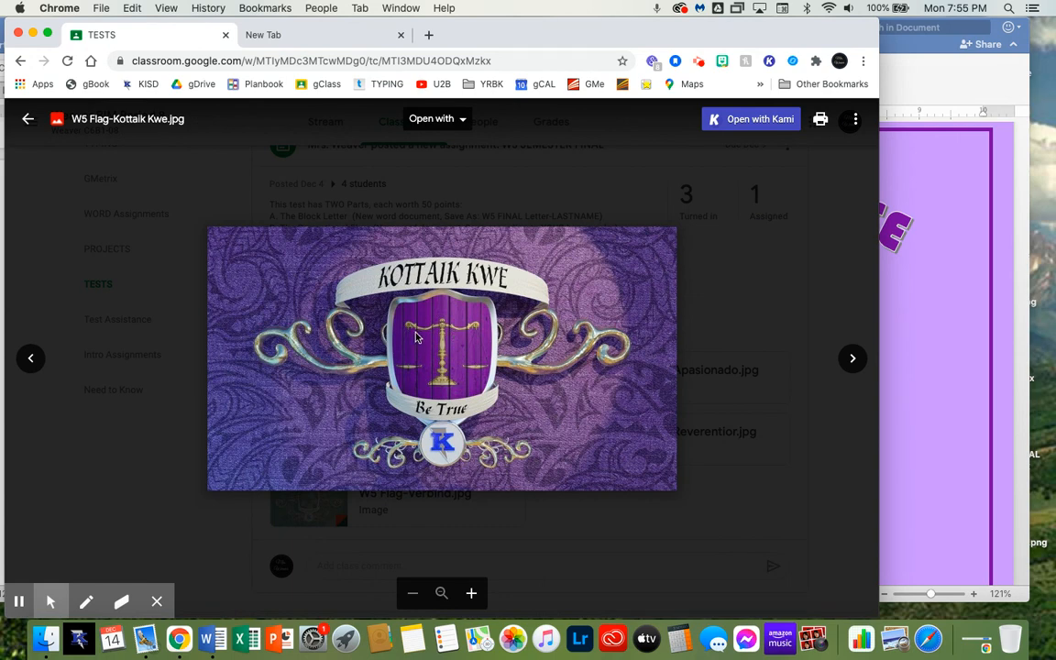
drag(415, 338, 921, 442)
click(229, 115)
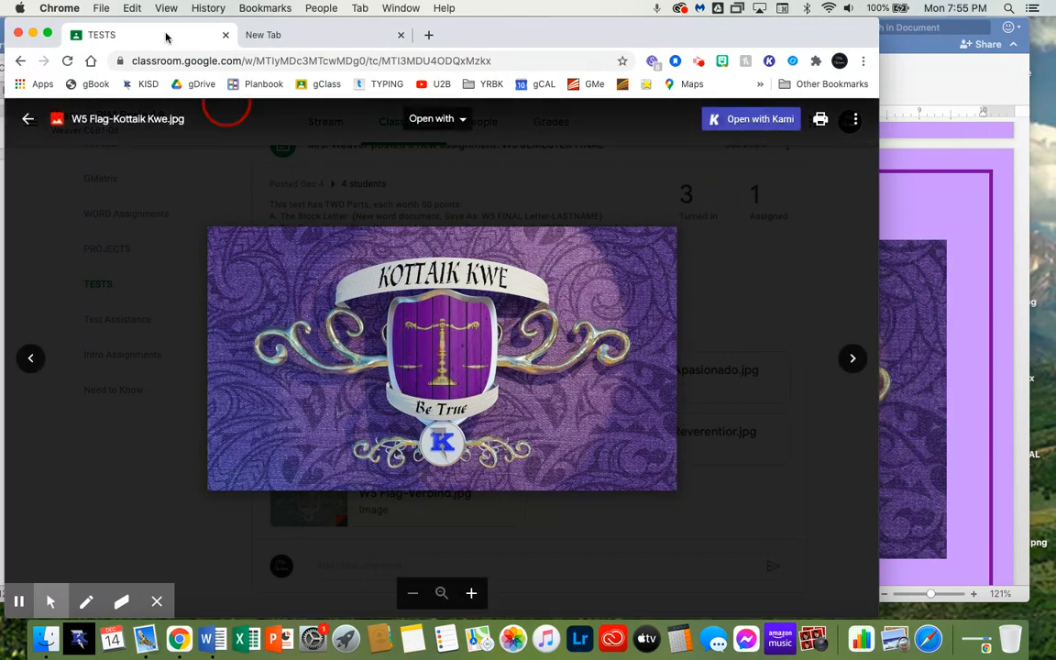
click(971, 84)
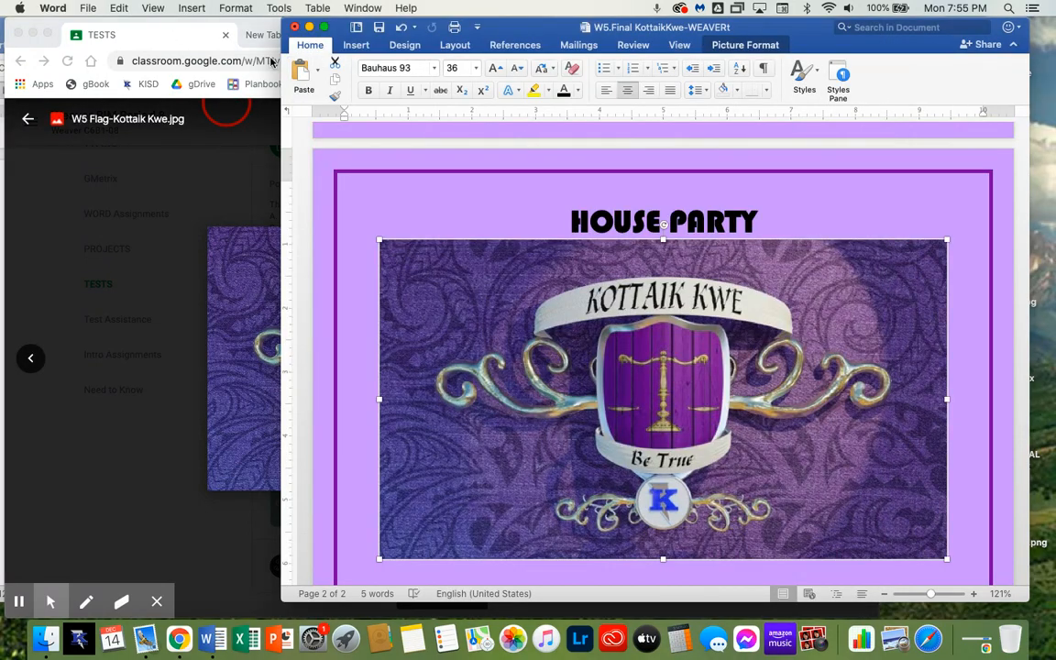
click(231, 26)
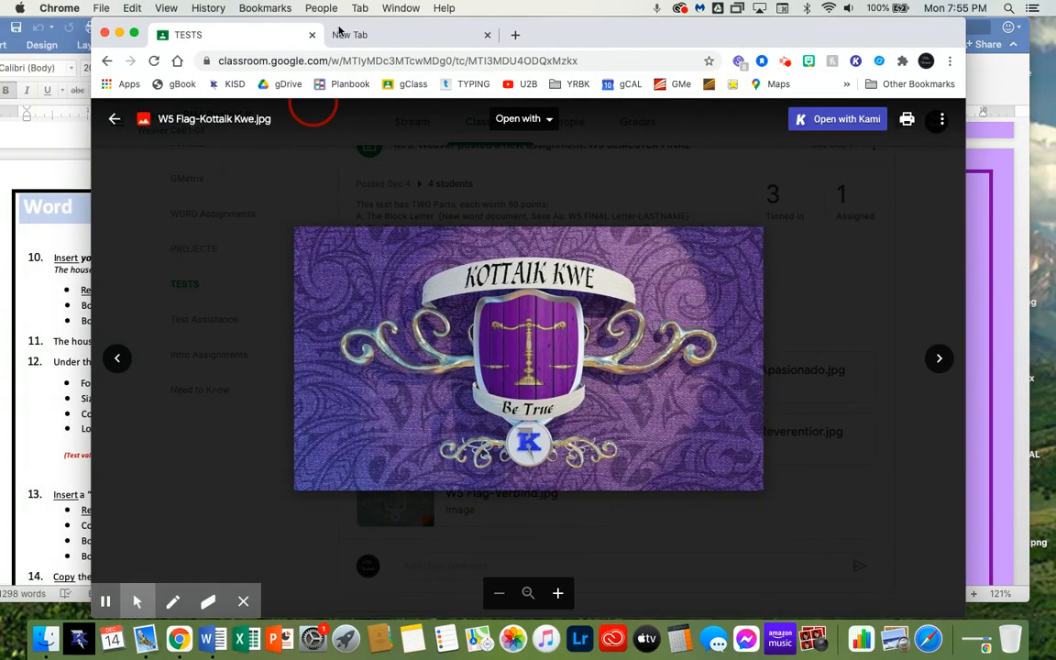
drag(339, 31, 355, 31)
click(1008, 90)
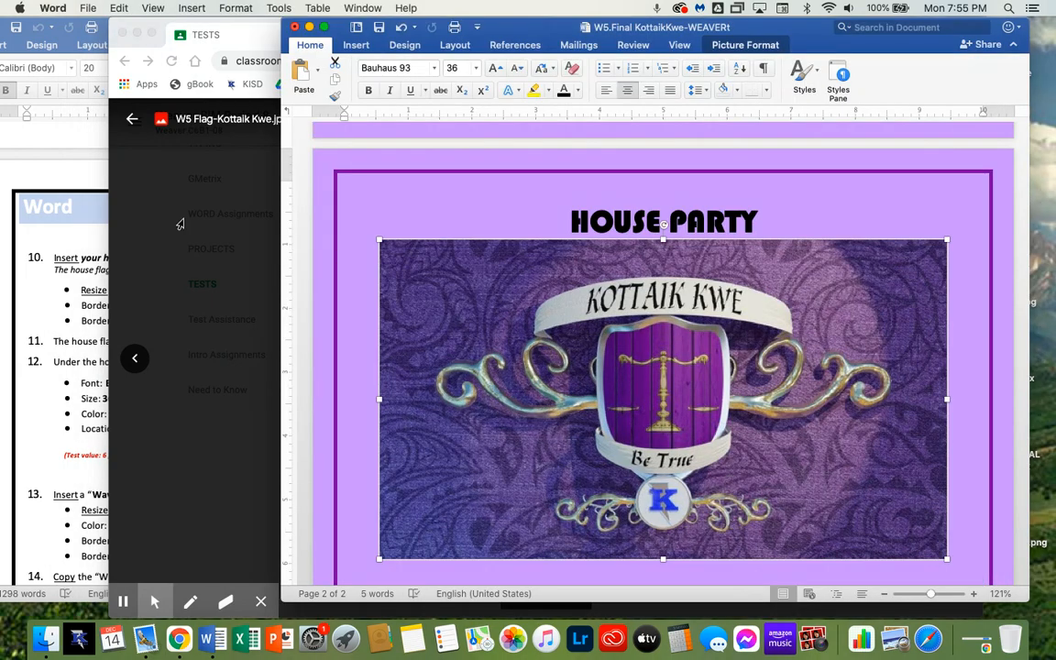
click(76, 183)
click(738, 286)
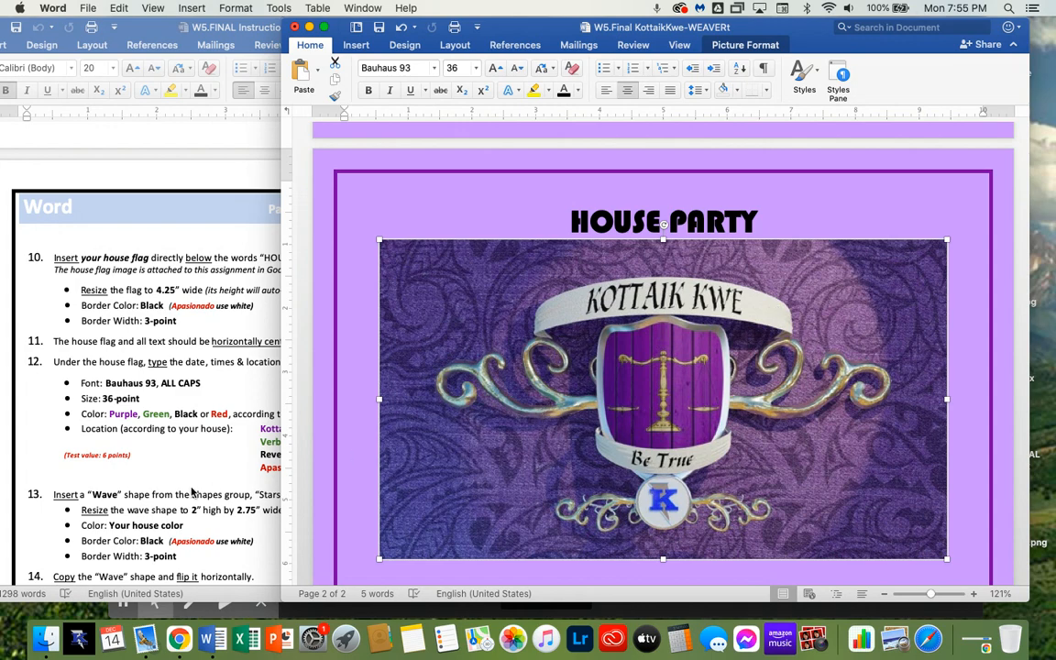
right_click(577, 368)
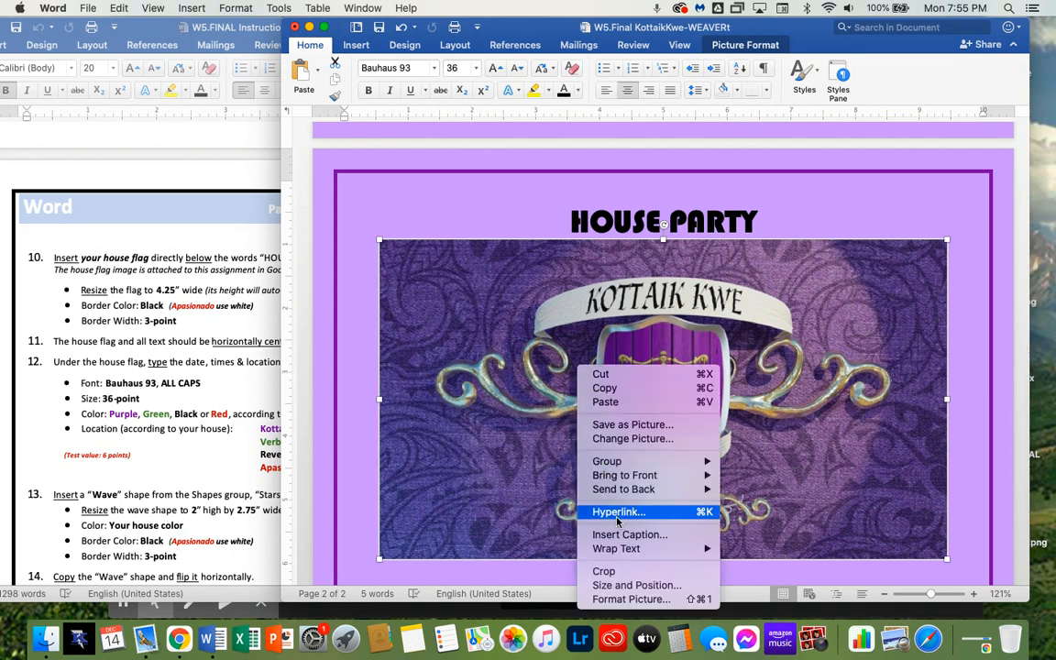
mouse_move(610, 548)
click(779, 507)
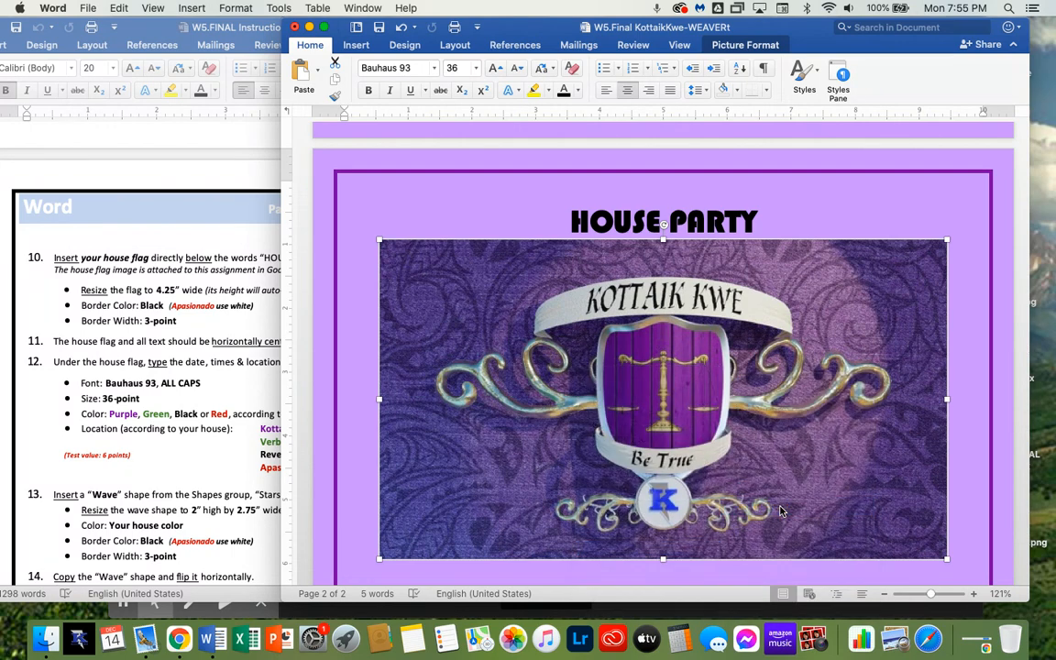
Resize the house flag to 4.25" wide
scroll(788, 303, up, 2)
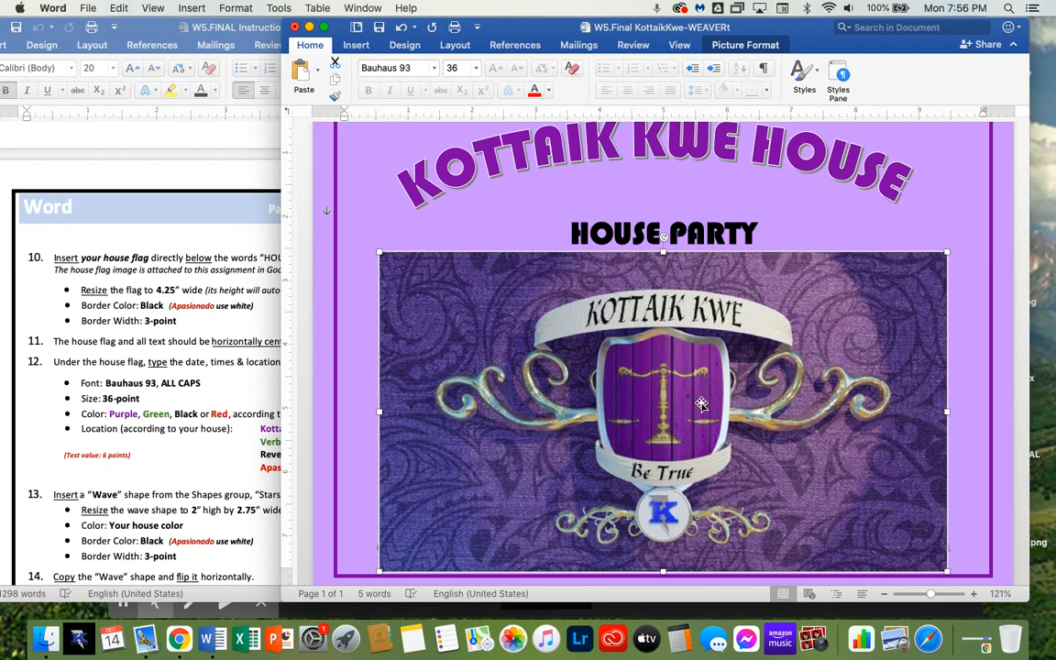
click(742, 45)
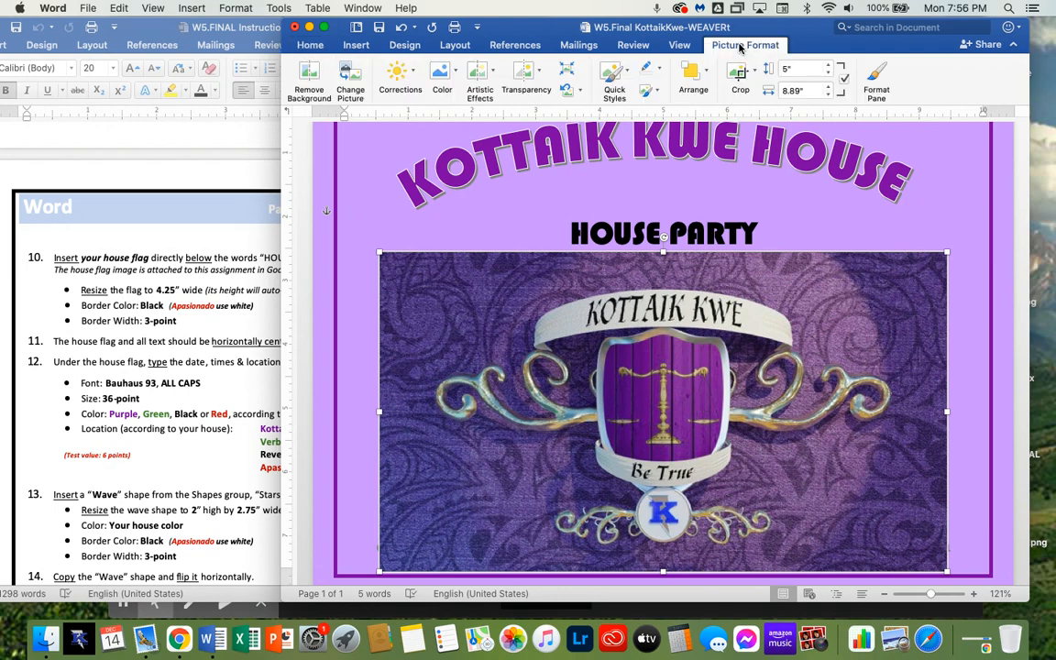
click(814, 90)
text(4.25)
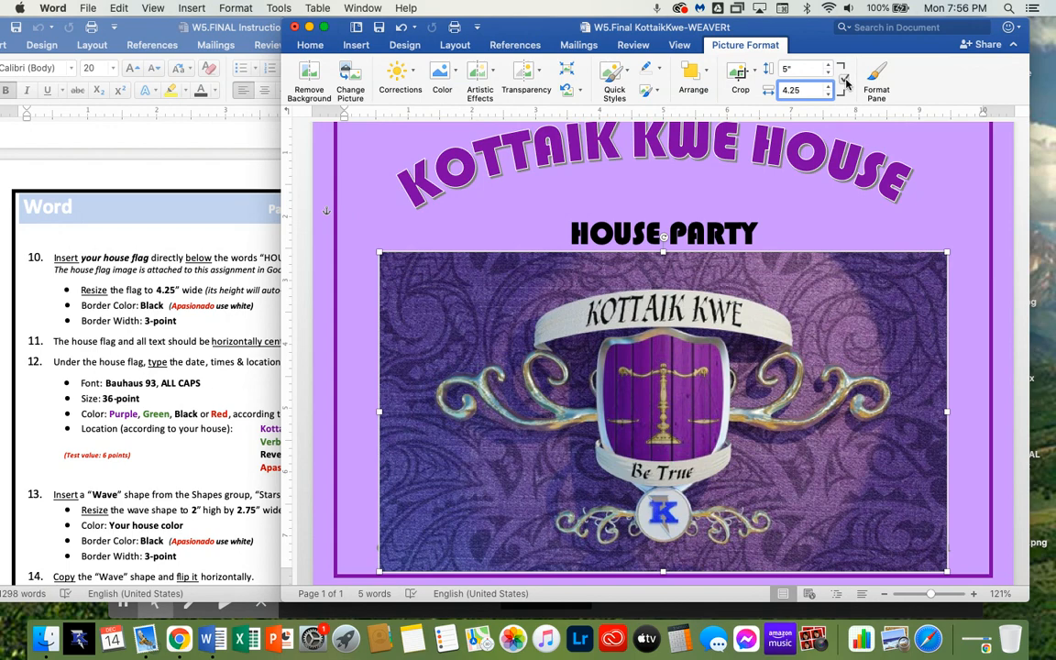
key(Return)
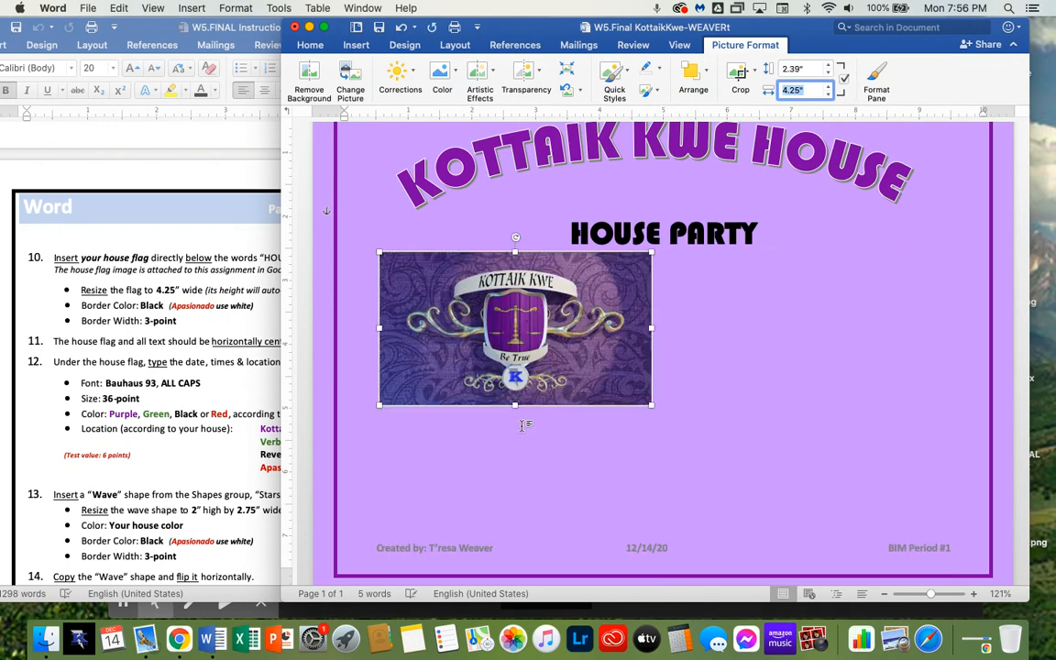
Move the flag so it is horizontally centered under HOUSE PARTY
drag(484, 352, 631, 361)
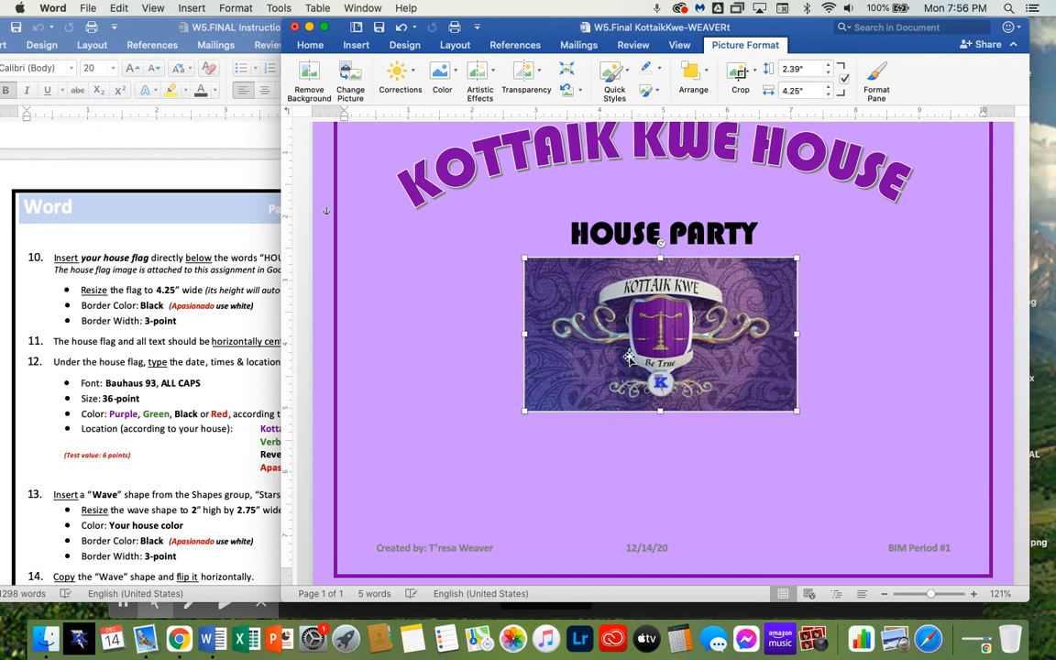
click(856, 411)
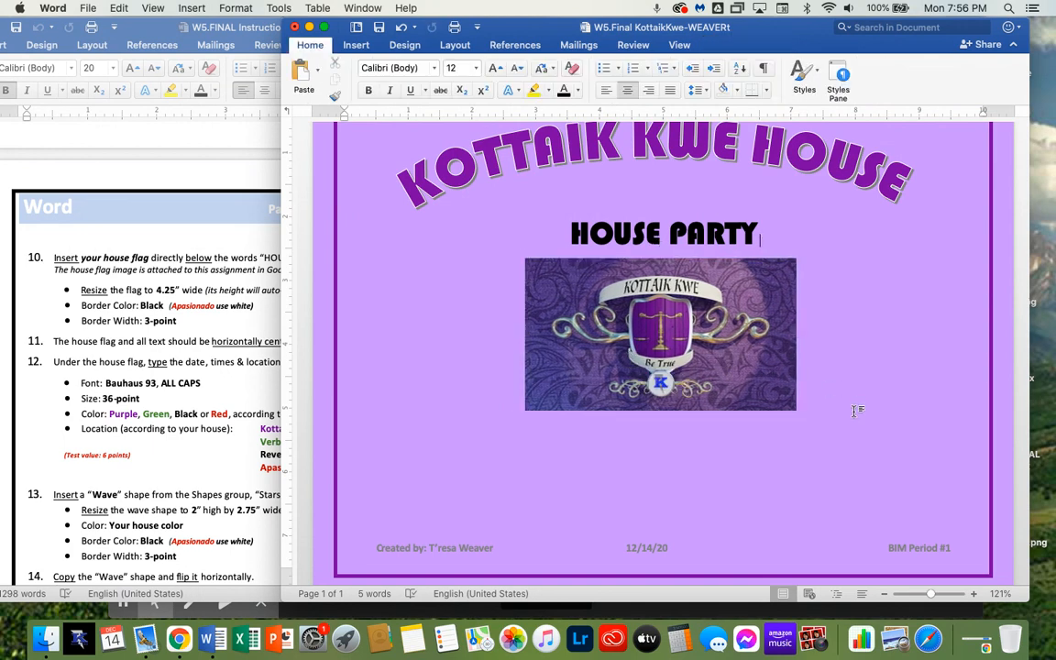
Select the flag and open its picture border color options
click(732, 373)
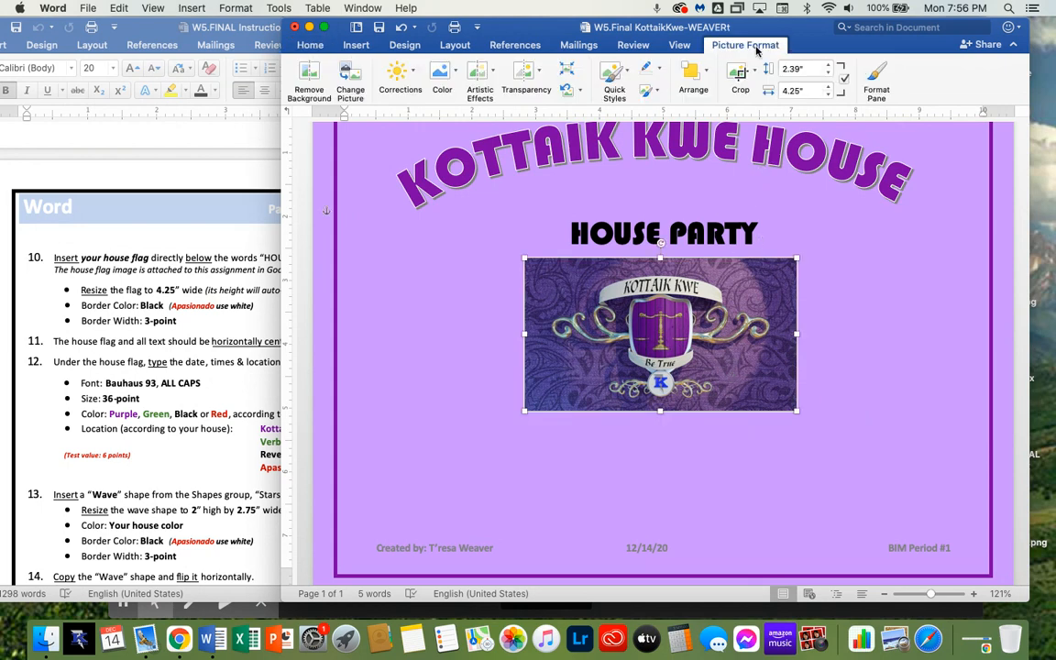
click(660, 72)
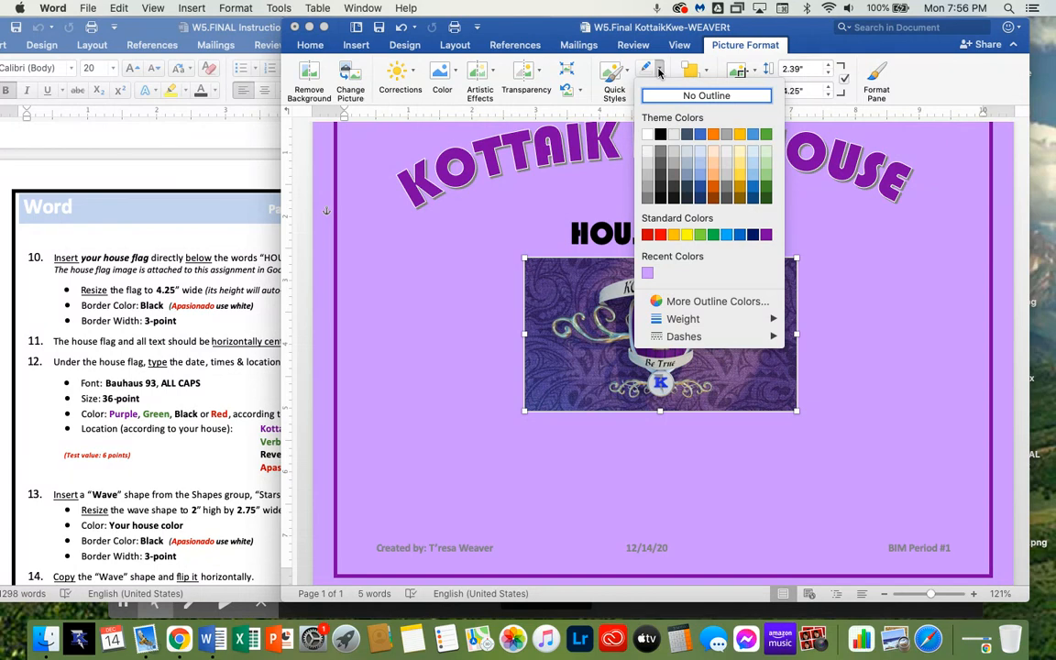